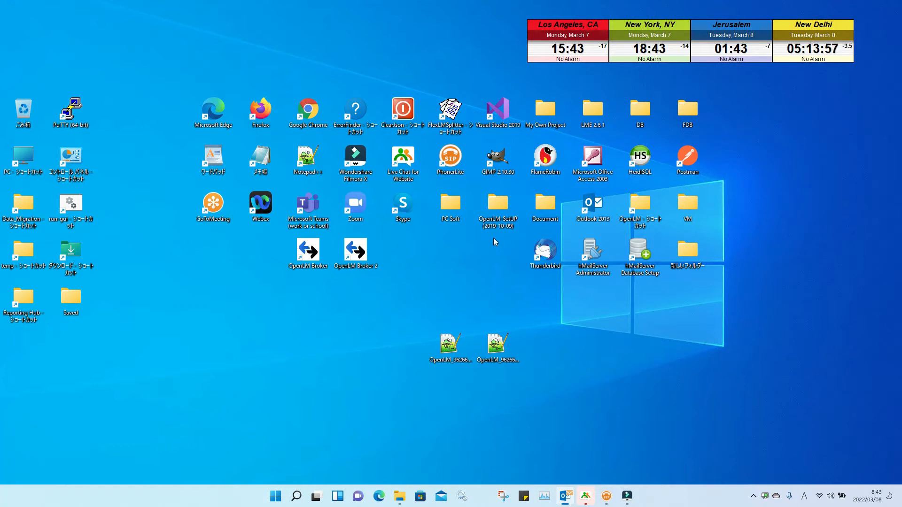
Step: Go into OpenLM-SetUP (2019-10-09) > 5.1 Server and run OpenLM_Server_5.6.11.467_r408
{"action": "double_click", "coordinate": [498, 205]}
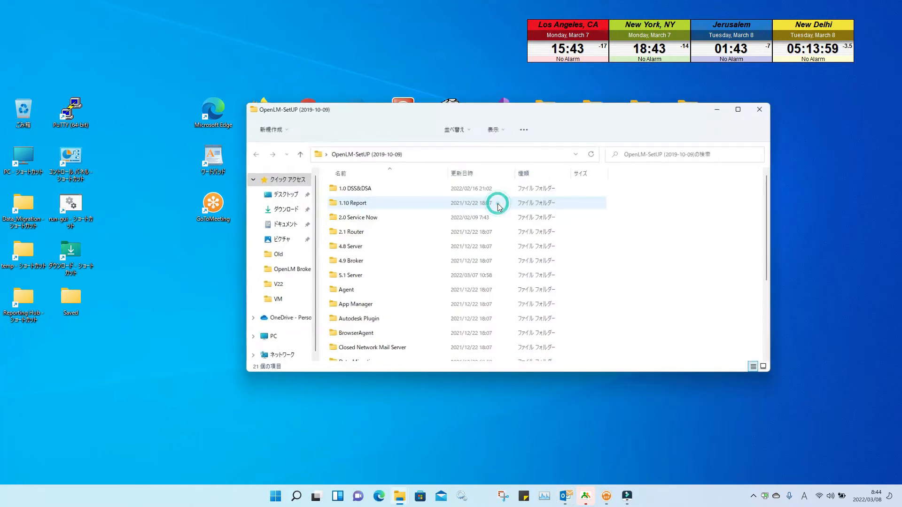
{"action": "double_click", "coordinate": [367, 275]}
{"action": "double_click", "coordinate": [383, 207]}
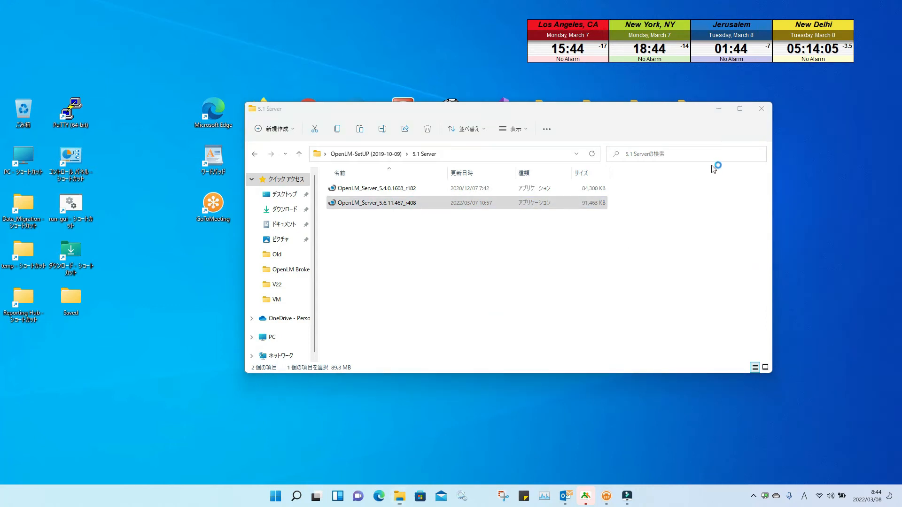
Step: Accept the updates opt-in and the licence terms, then install to the default destination
{"action": "left_click", "coordinate": [762, 108]}
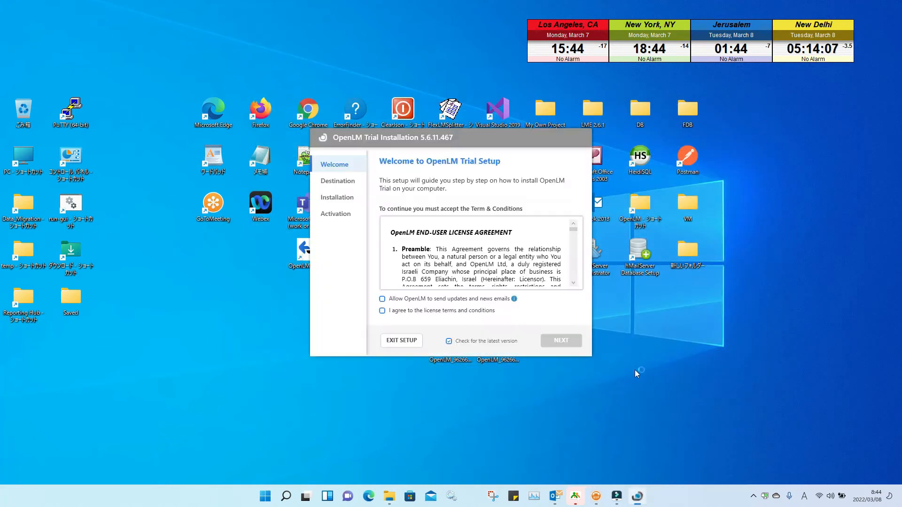
{"action": "left_click", "coordinate": [382, 299]}
{"action": "left_click", "coordinate": [382, 311]}
{"action": "left_click", "coordinate": [563, 344]}
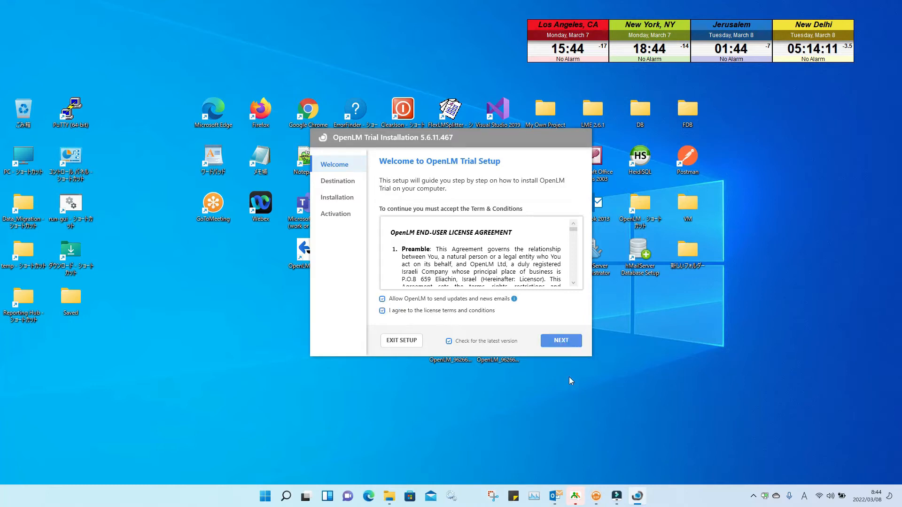
{"action": "left_click", "coordinate": [558, 345]}
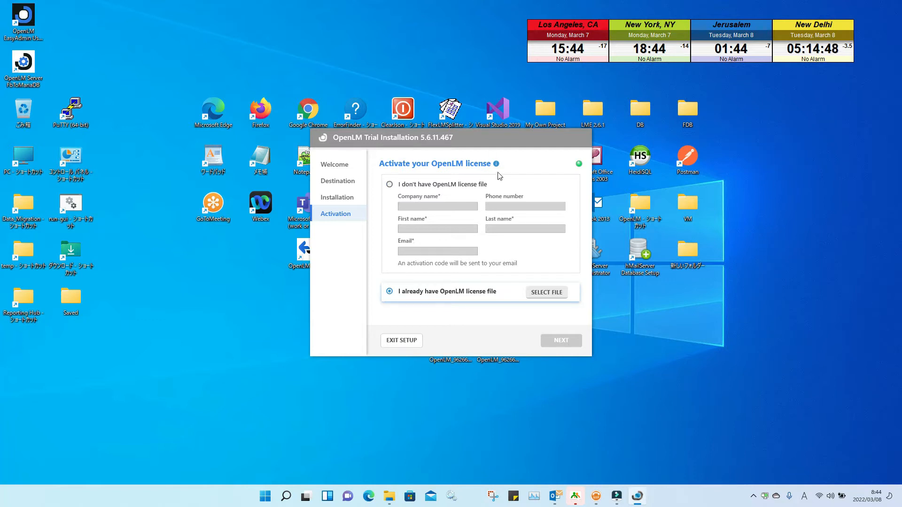
Step: Activate with the existing V5.6 .lic licence file from the Desktop and finish setup
{"action": "left_click_drag", "start_coordinate": [470, 137], "coordinate": [482, 72]}
{"action": "left_click", "coordinate": [453, 354]}
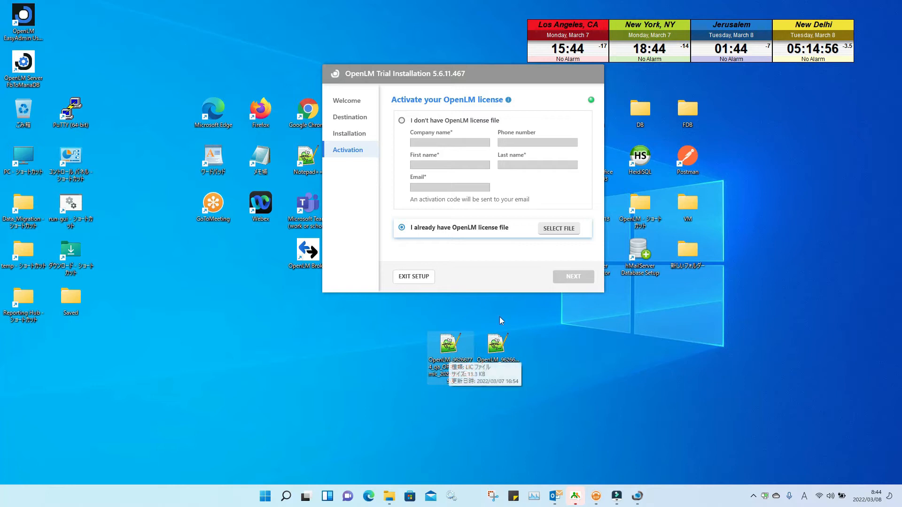
{"action": "left_click", "coordinate": [562, 230]}
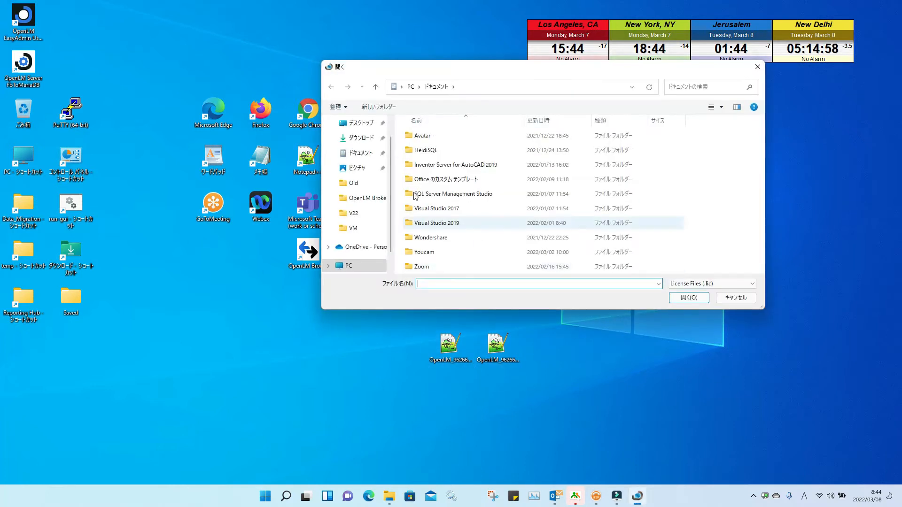
{"action": "left_click", "coordinate": [367, 123]}
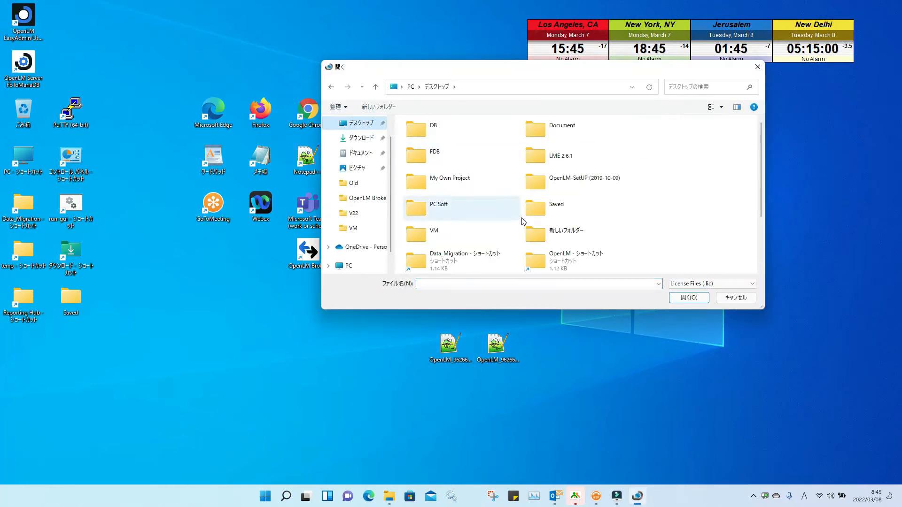
{"action": "left_click_drag", "start_coordinate": [760, 130], "coordinate": [765, 203]}
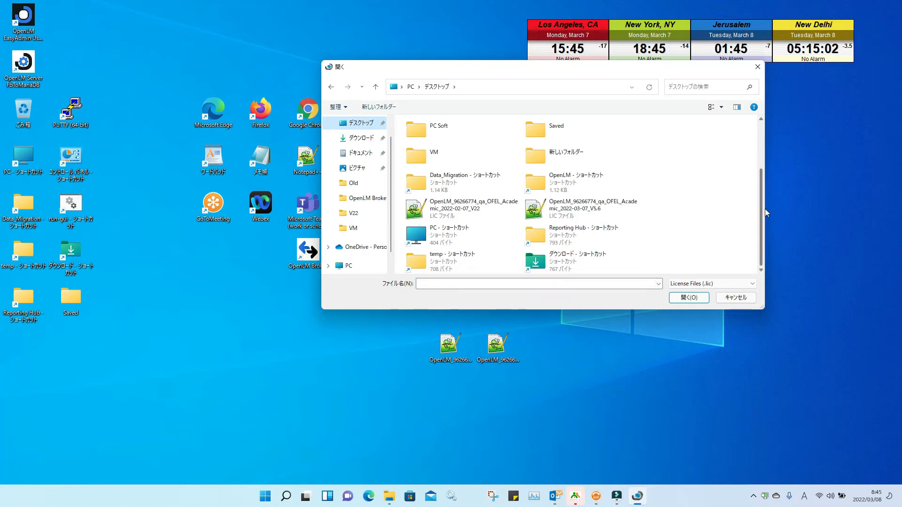
{"action": "left_click", "coordinate": [585, 209]}
{"action": "left_click", "coordinate": [688, 298]}
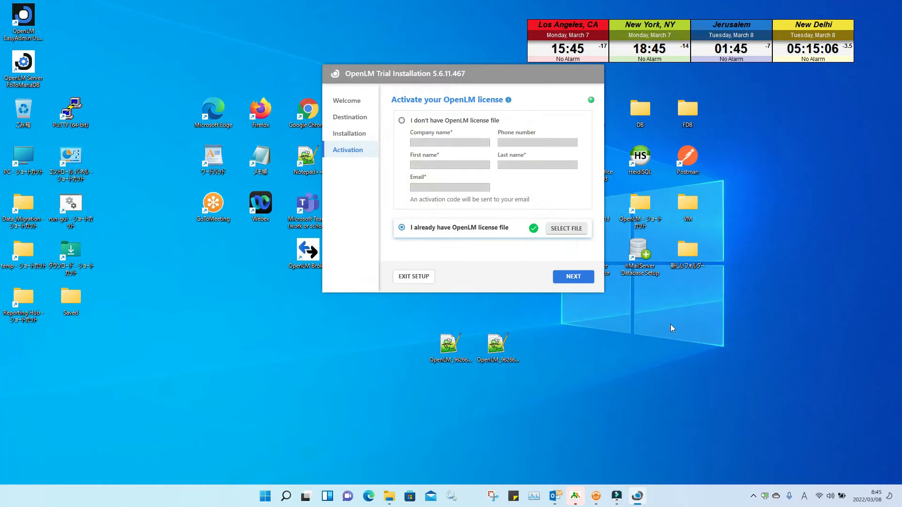
{"action": "left_click", "coordinate": [571, 276]}
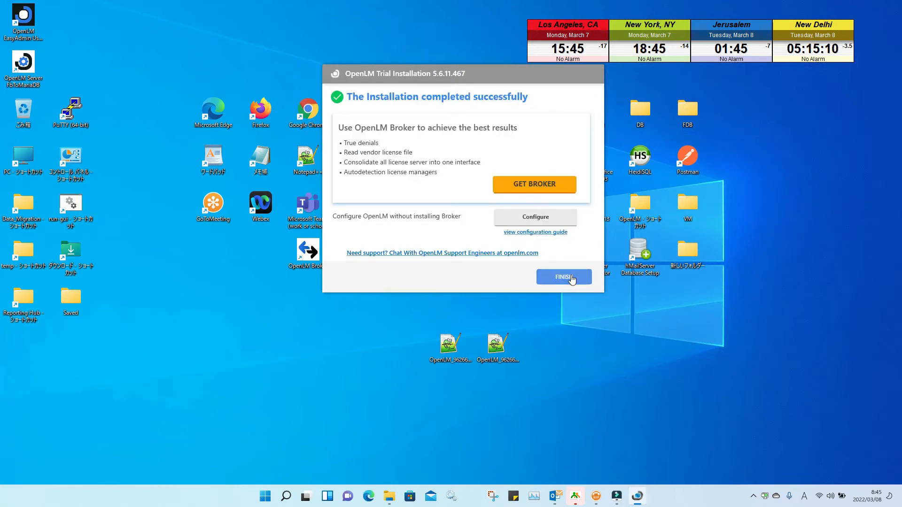
{"action": "left_click", "coordinate": [570, 277]}
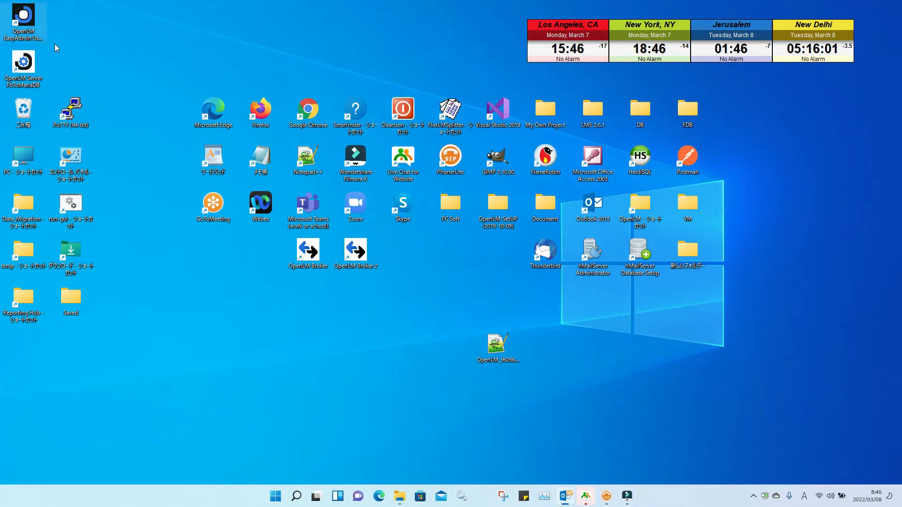
Step: Place the FbToMariaDB shortcut beside OpenLM EasyAdmin on the desktop and launch EasyAdmin
{"action": "left_click_drag", "start_coordinate": [24, 18], "coordinate": [213, 250]}
{"action": "left_click_drag", "start_coordinate": [23, 63], "coordinate": [228, 268]}
{"action": "double_click", "coordinate": [228, 268]}
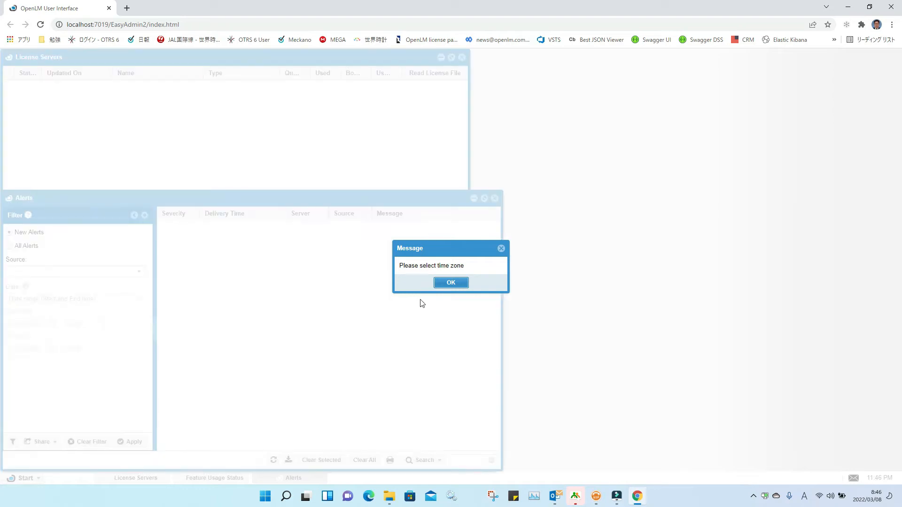
Step: Dismiss the time-zone message, review License Servers and version 5.6.11.467, then close Chrome
{"action": "left_click", "coordinate": [451, 282]}
{"action": "left_click_drag", "start_coordinate": [338, 59], "coordinate": [658, 117]}
{"action": "mouse_move", "coordinate": [137, 77]}
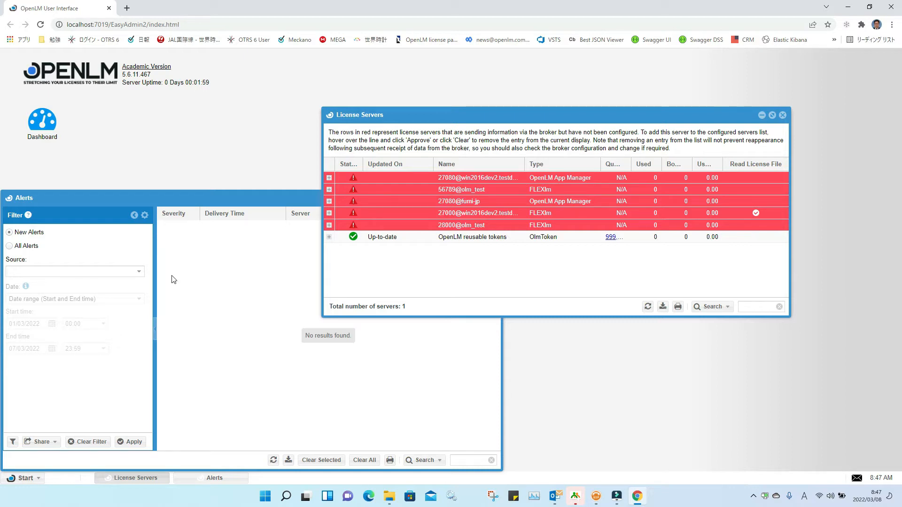
{"action": "left_click", "coordinate": [893, 9]}
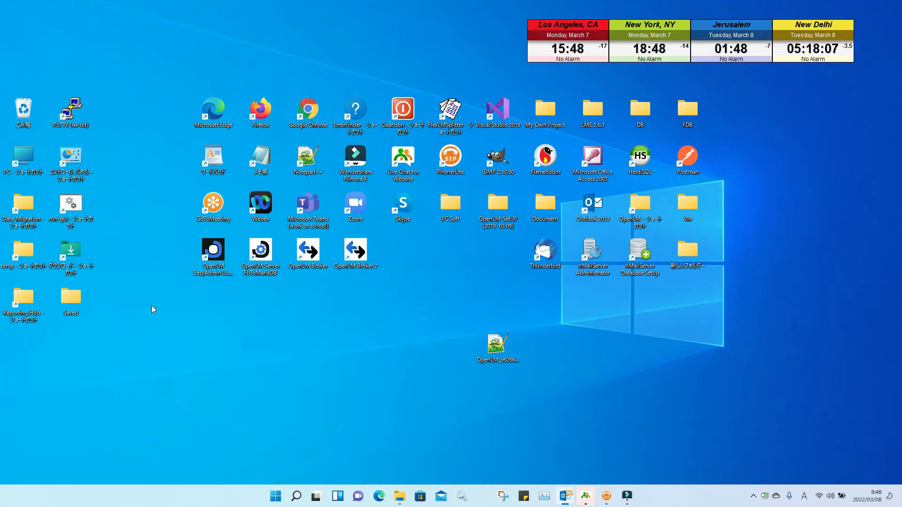
Step: Launch OpenLM Server FbToMariaDB, view its Database path, exit it, and open File Explorer
{"action": "left_click", "coordinate": [261, 260]}
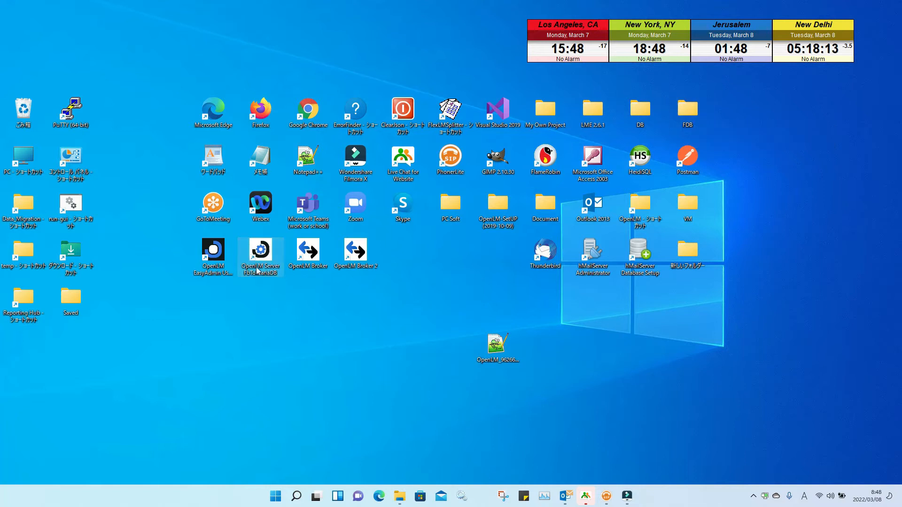
{"action": "double_click", "coordinate": [261, 254]}
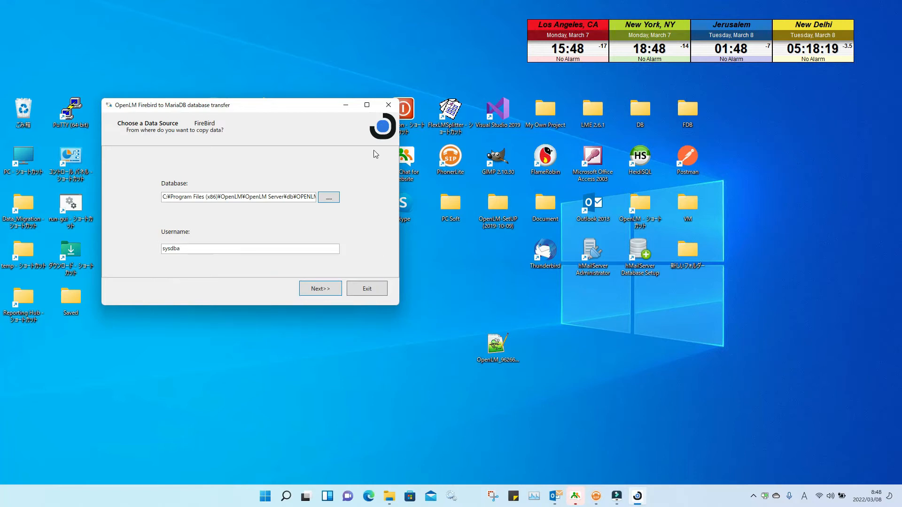
{"action": "left_click", "coordinate": [388, 105]}
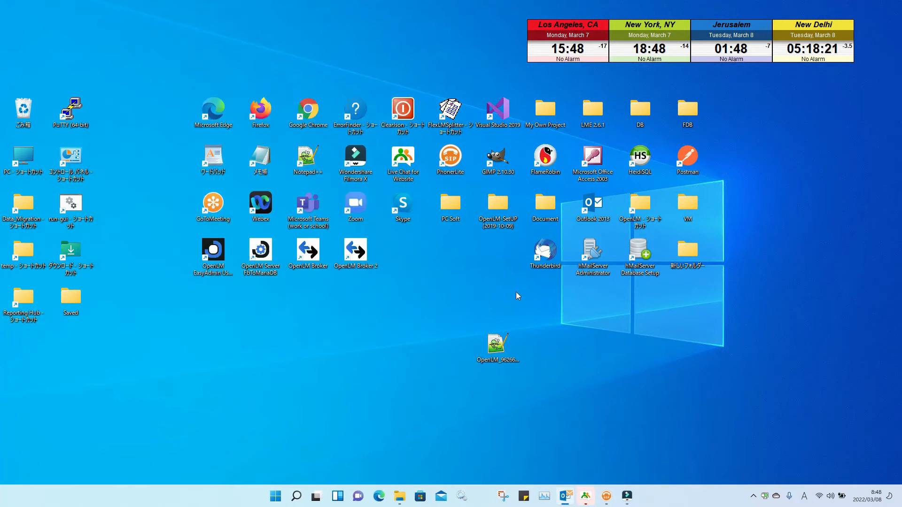
{"action": "key", "text": "super+e"}
Step: Browse to C:\Program Files (x86)\OpenLM\OpenLM Server\db to find OPENLM_DB.FDB
{"action": "double_click", "coordinate": [369, 261]}
{"action": "scroll", "coordinate": [372, 270], "scroll_direction": "down", "scroll_amount": 3}
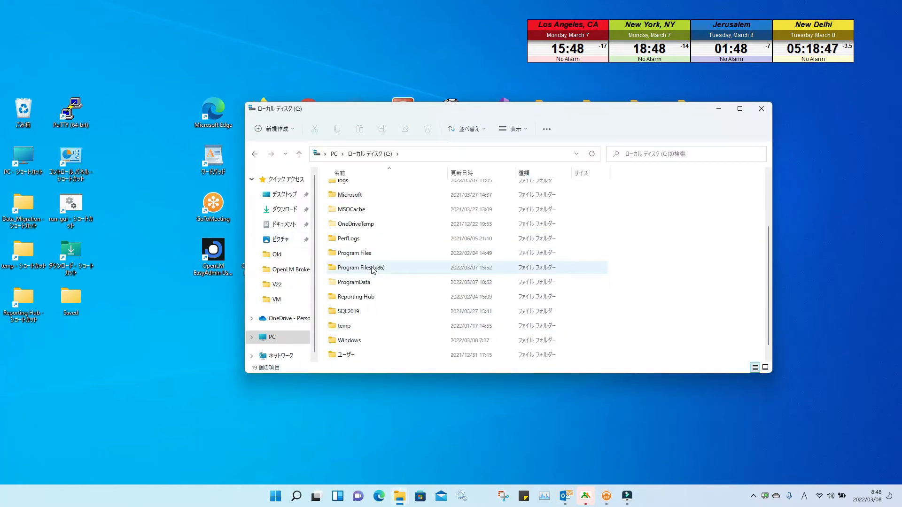
{"action": "double_click", "coordinate": [373, 268]}
{"action": "scroll", "coordinate": [374, 282], "scroll_direction": "down", "scroll_amount": 5}
{"action": "scroll", "coordinate": [374, 300], "scroll_direction": "down", "scroll_amount": 6}
{"action": "double_click", "coordinate": [375, 310]}
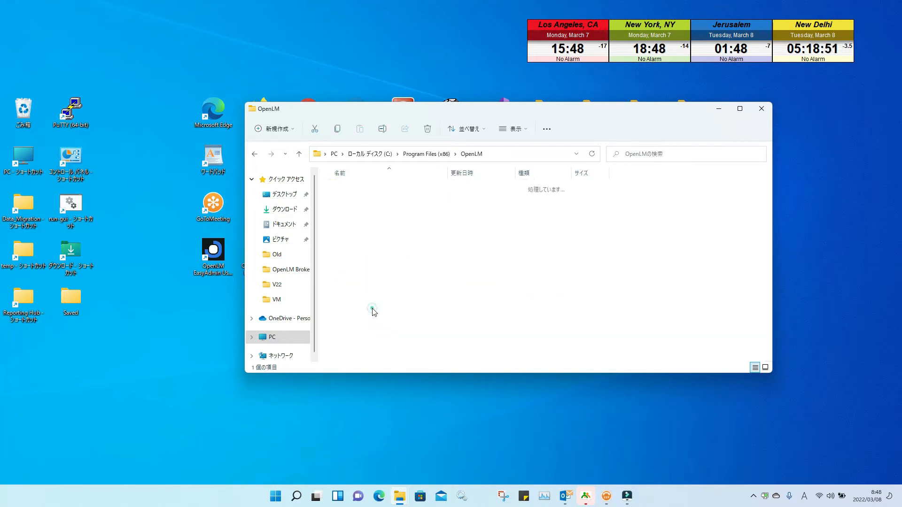
{"action": "double_click", "coordinate": [363, 188]}
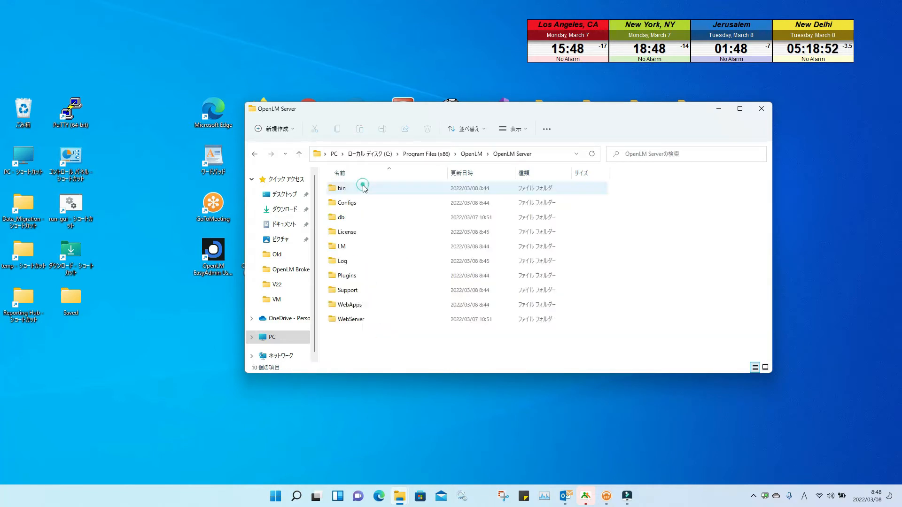
{"action": "double_click", "coordinate": [356, 218]}
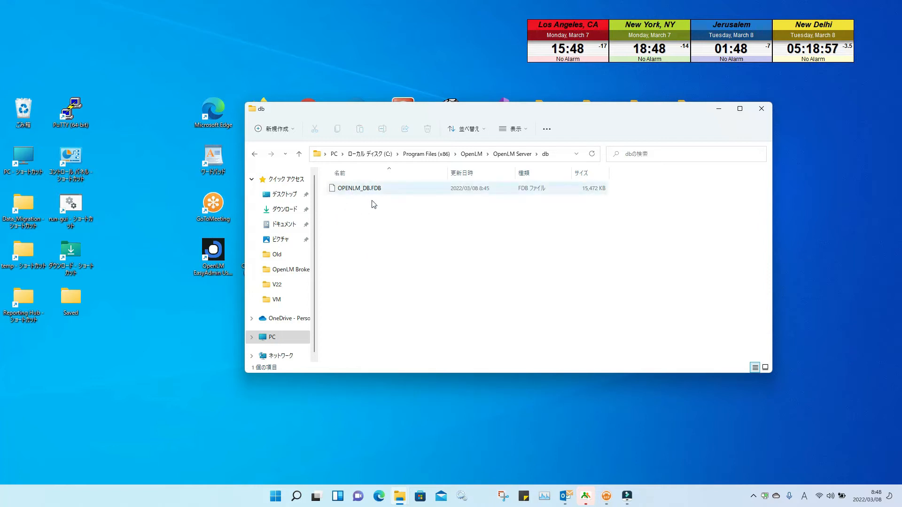
Step: Check the licence file name in the License folder, return to db, and close Explorer
{"action": "left_click", "coordinate": [298, 153]}
{"action": "double_click", "coordinate": [355, 232]}
{"action": "double_click", "coordinate": [447, 176]}
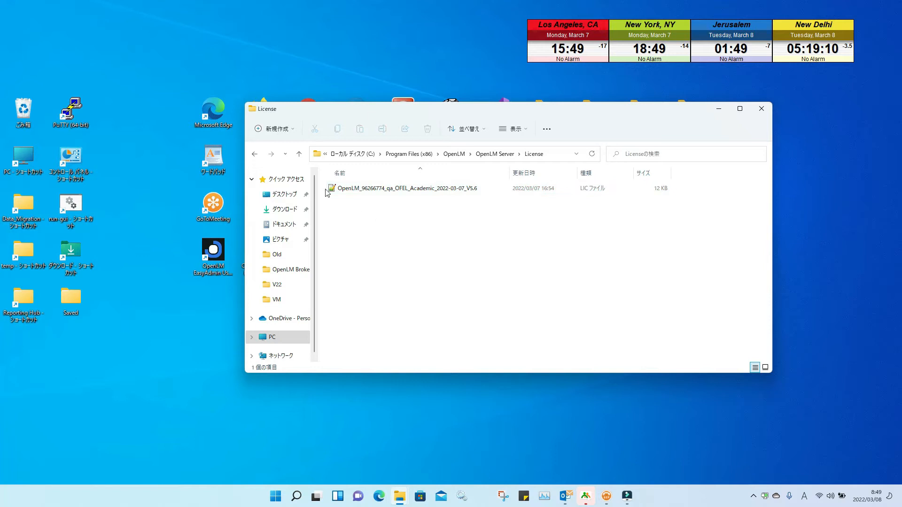
{"action": "left_click", "coordinate": [298, 153]}
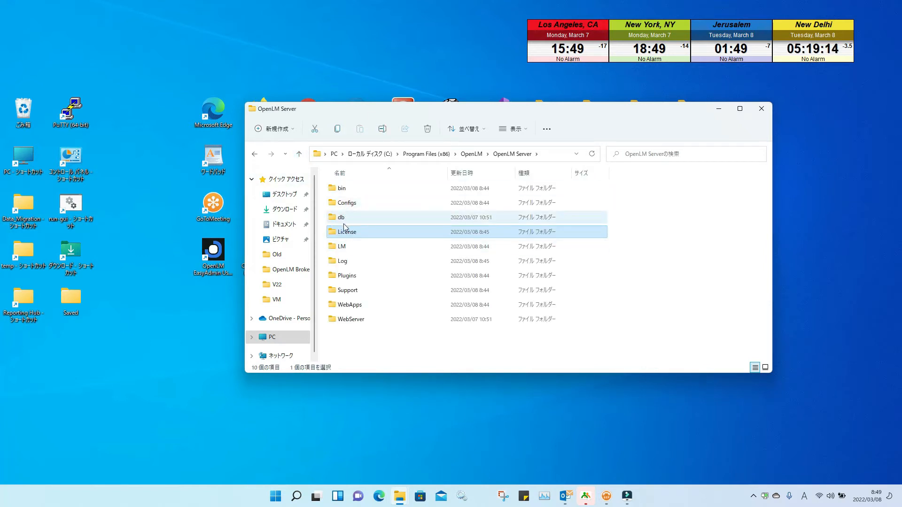
{"action": "mouse_move", "coordinate": [353, 234]}
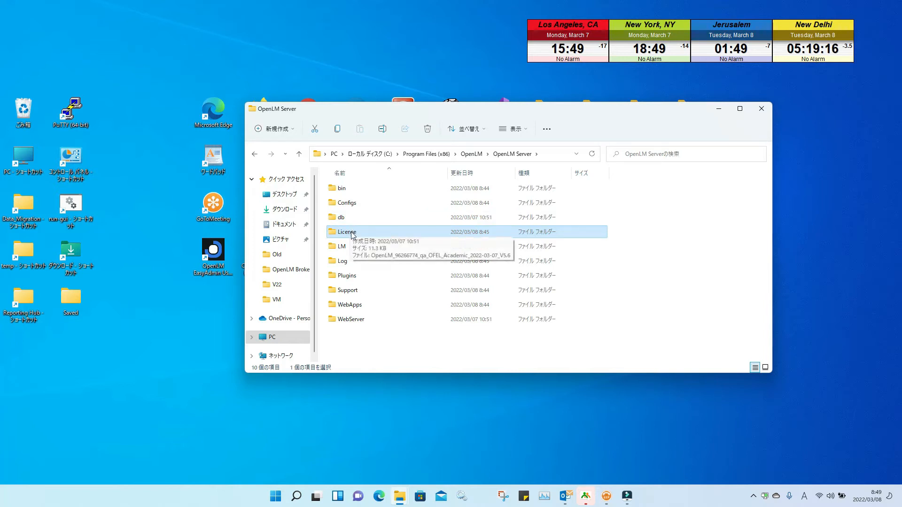
{"action": "double_click", "coordinate": [346, 217]}
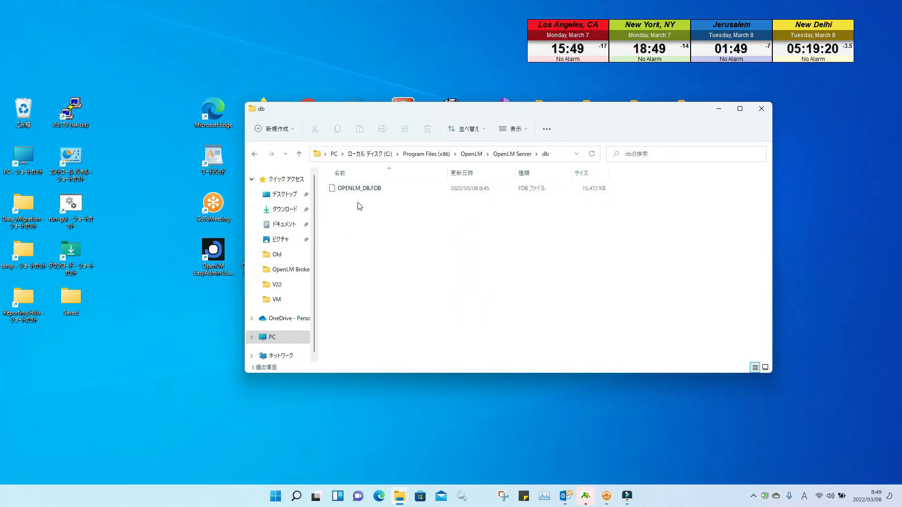
{"action": "left_click", "coordinate": [761, 109]}
Step: Launch FbToMariaDB and browse for the Firebird source into C:\Program Files (x86)
{"action": "double_click", "coordinate": [261, 253]}
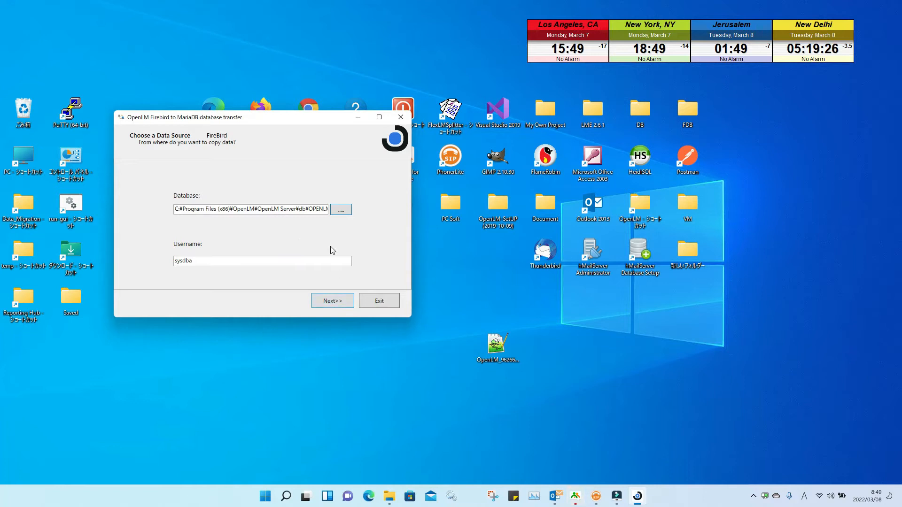
{"action": "left_click", "coordinate": [341, 209]}
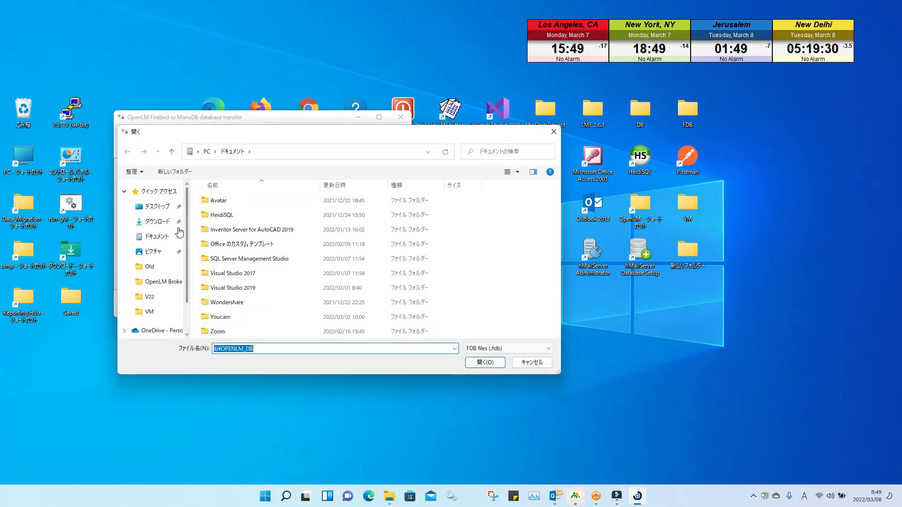
{"action": "mouse_move", "coordinate": [187, 221]}
{"action": "left_mouse_down"}
{"action": "mouse_move", "coordinate": [186, 251]}
{"action": "mouse_move", "coordinate": [181, 206]}
{"action": "left_mouse_up"}
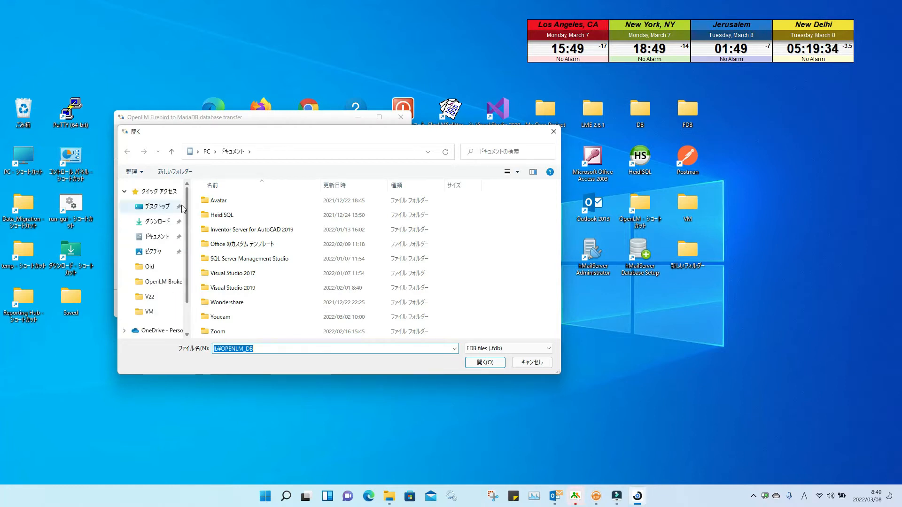
{"action": "scroll", "coordinate": [185, 235], "scroll_direction": "down", "scroll_amount": 2}
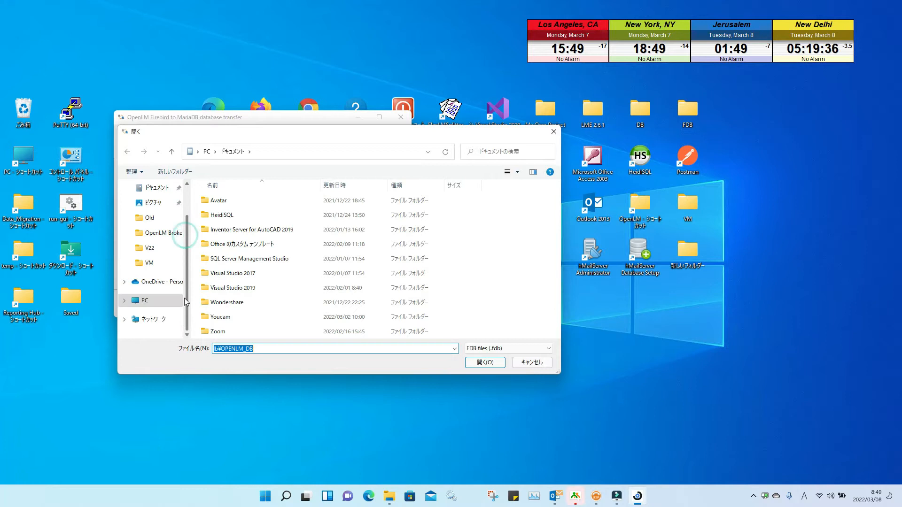
{"action": "left_click", "coordinate": [168, 303]}
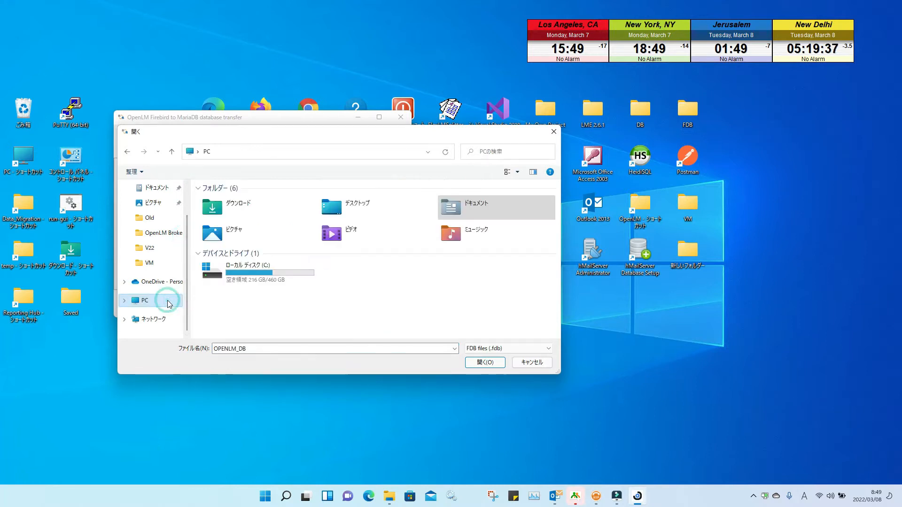
{"action": "double_click", "coordinate": [265, 269]}
{"action": "scroll", "coordinate": [264, 275], "scroll_direction": "down", "scroll_amount": 2}
{"action": "double_click", "coordinate": [258, 272]}
Step: Choose OpenLM\OpenLM Server\db\OPENLM_DB.FDB as source, continue, and dismiss the administrator-privileges error
{"action": "scroll", "coordinate": [259, 278], "scroll_direction": "down", "scroll_amount": 6}
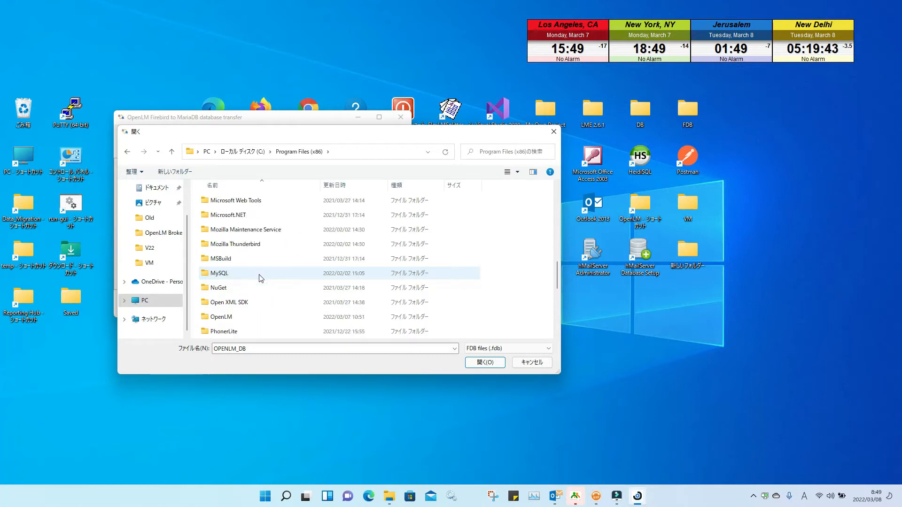
{"action": "double_click", "coordinate": [257, 313]}
{"action": "double_click", "coordinate": [245, 203]}
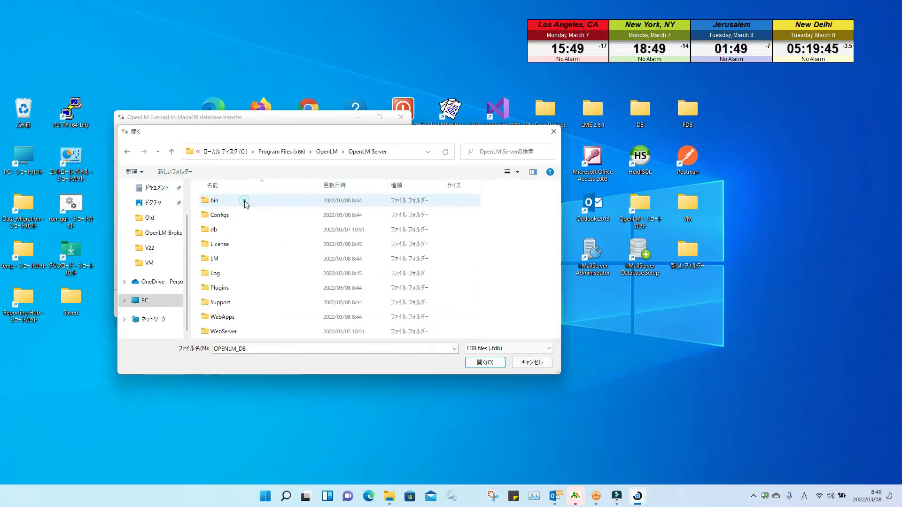
{"action": "double_click", "coordinate": [232, 230]}
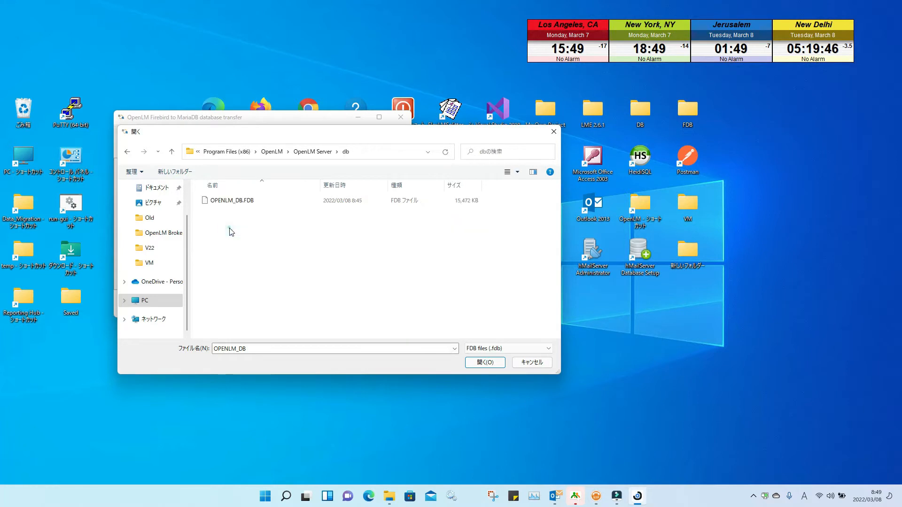
{"action": "left_click", "coordinate": [485, 363]}
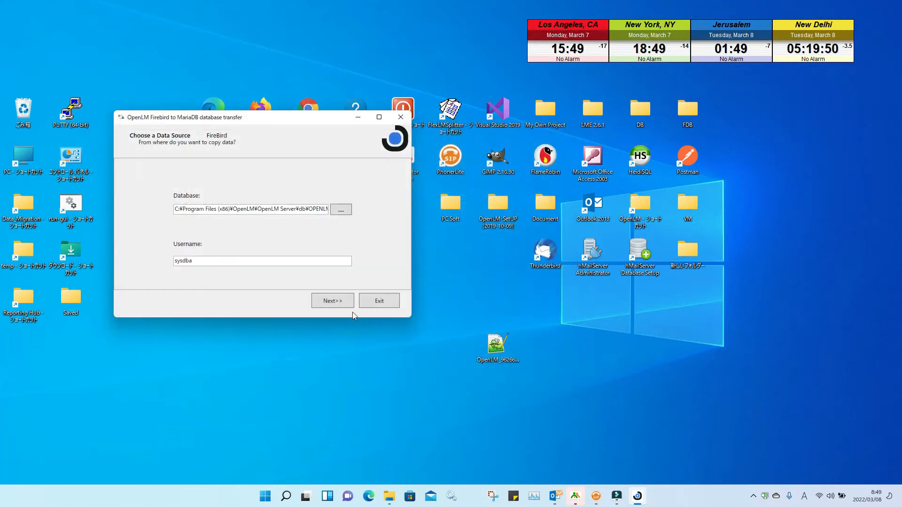
{"action": "left_click", "coordinate": [337, 303]}
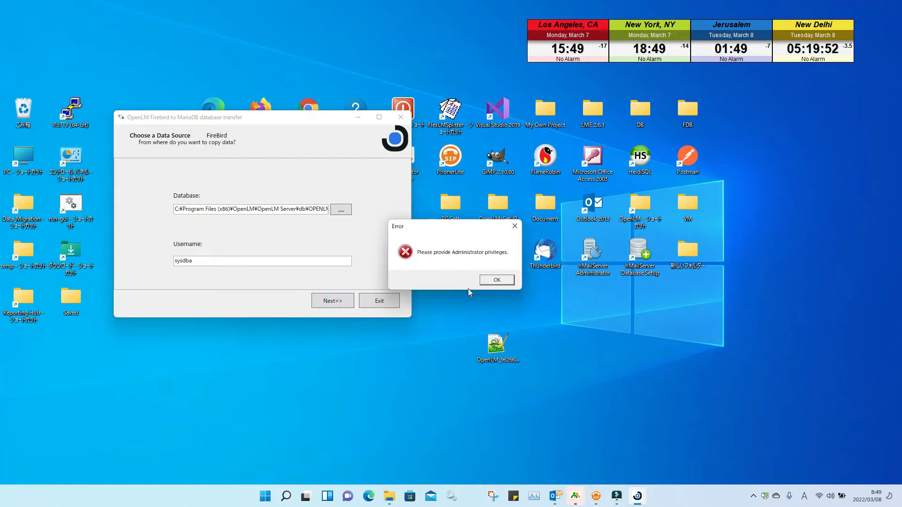
{"action": "left_click", "coordinate": [495, 280]}
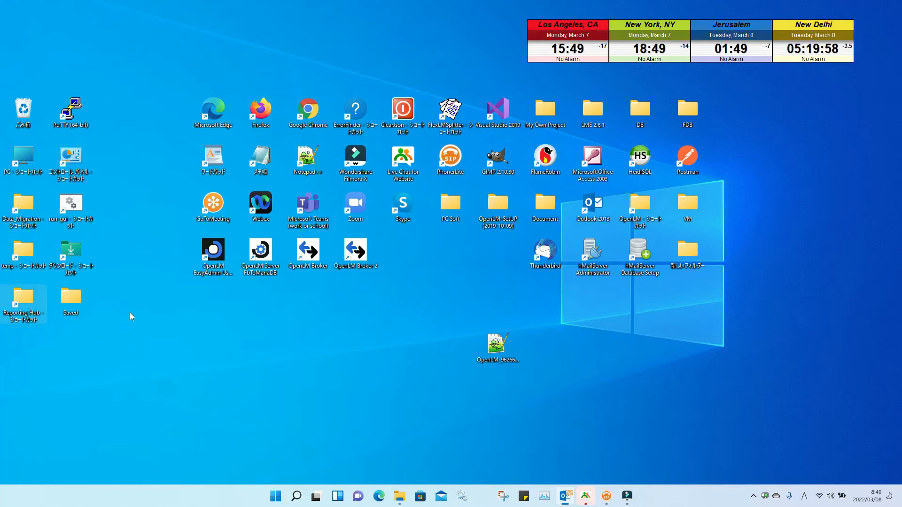
Step: Run FbToMariaDB as administrator, accept the OPENLM_DB.FDB source, and reach the MariaDB Server field
{"action": "right_click", "coordinate": [257, 252]}
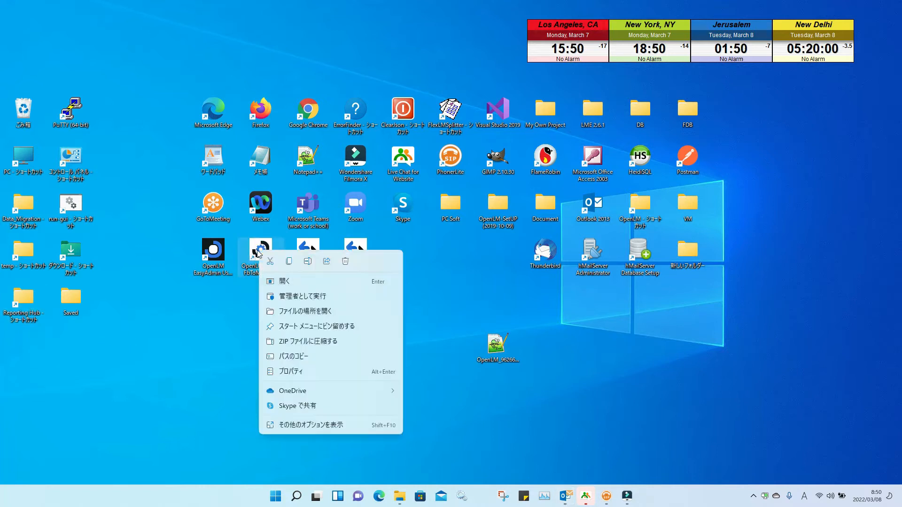
{"action": "left_click", "coordinate": [309, 300]}
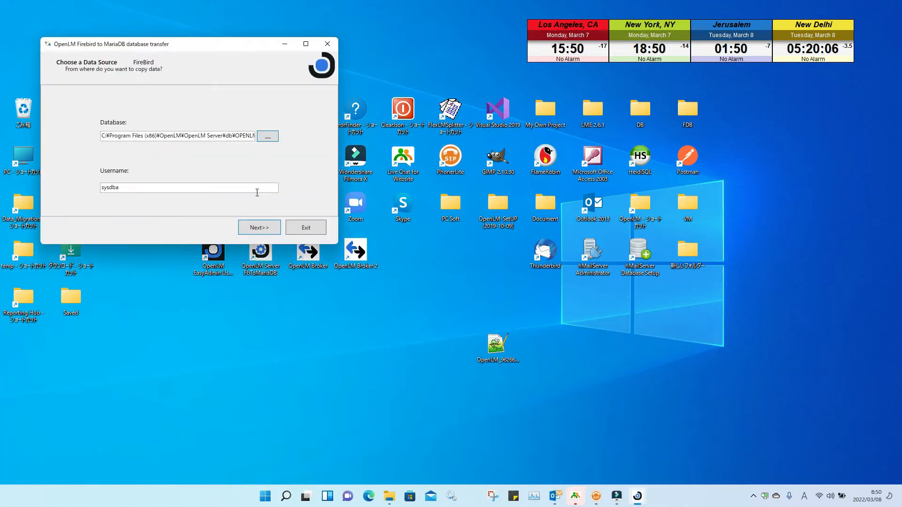
{"action": "left_click", "coordinate": [257, 232]}
{"action": "left_click", "coordinate": [139, 128]}
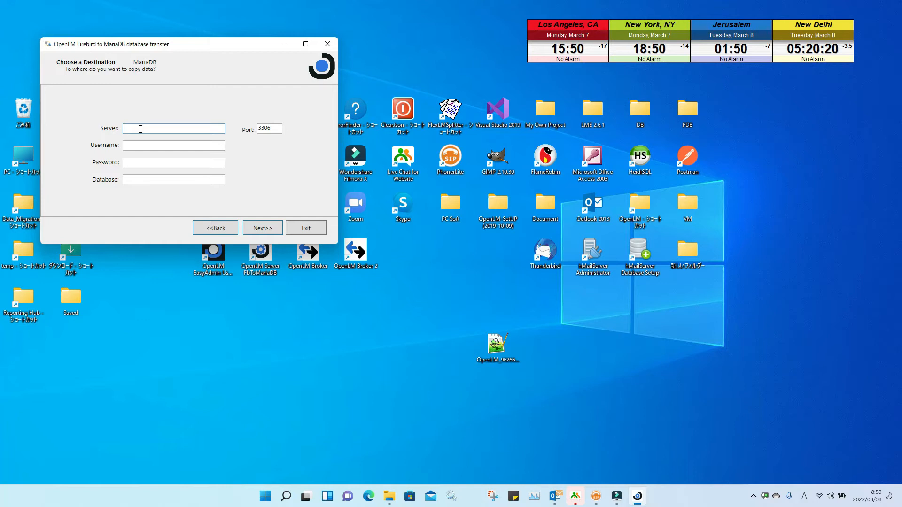
Step: Enter server localhost, user root, the password, database test7; cancel the overwrite warning; set port 4000
{"action": "type", "text": "localhost"}
{"action": "key", "text": "Tab"}
{"action": "type", "text": "r"}
{"action": "type", "text": "r"}
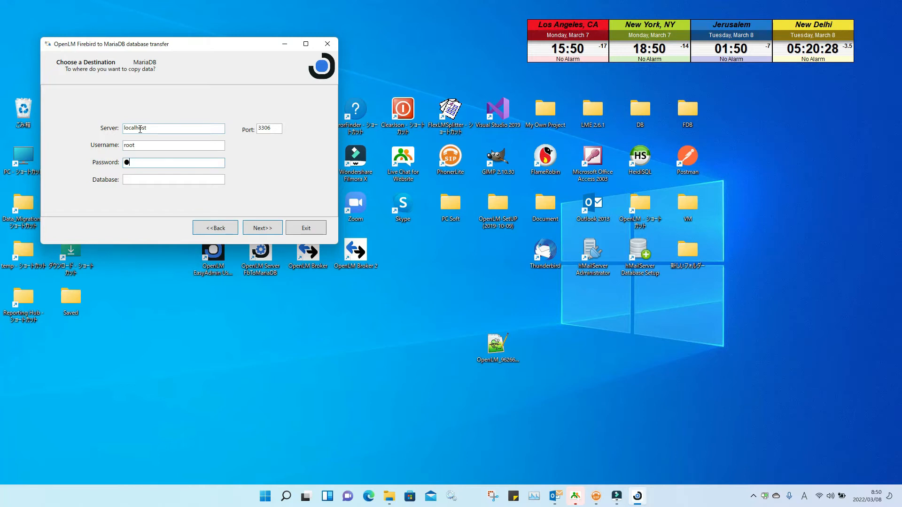
{"action": "type", "text": "**********"}
{"action": "key", "text": "Tab"}
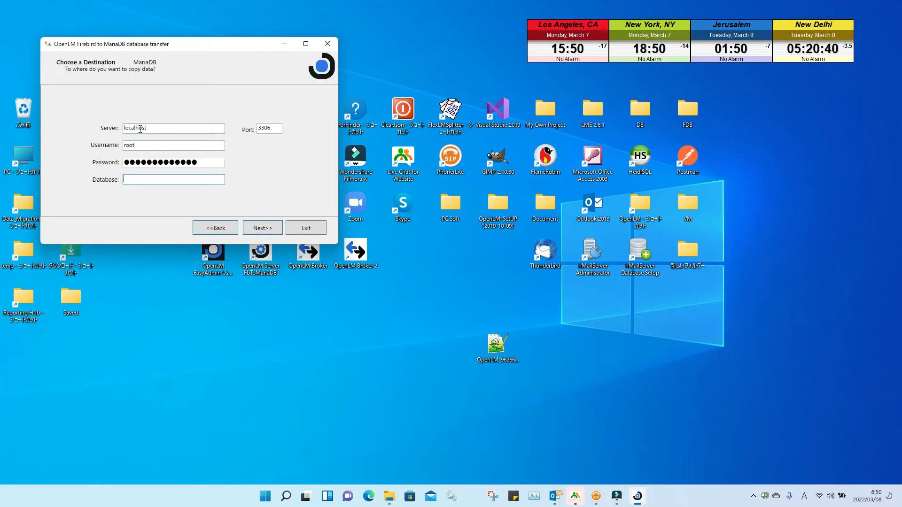
{"action": "type", "text": "test7"}
{"action": "left_click", "coordinate": [262, 231]}
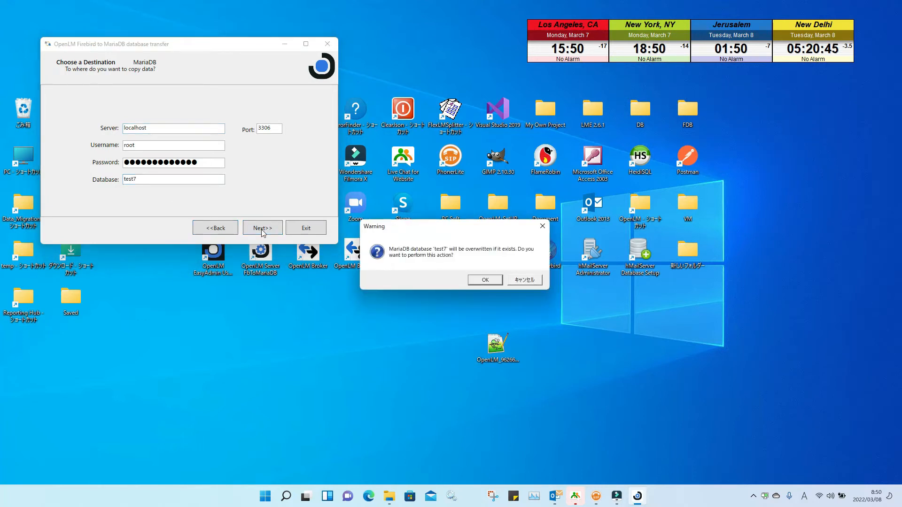
{"action": "left_click", "coordinate": [523, 280]}
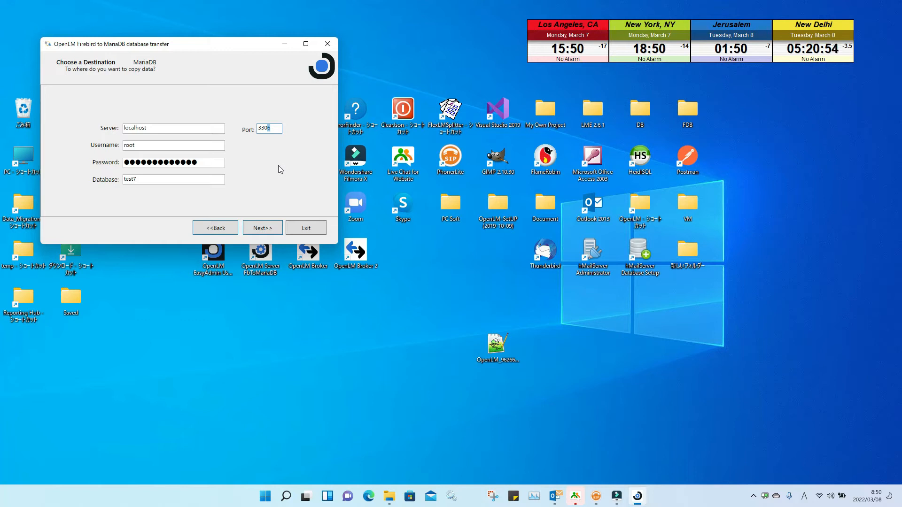
{"action": "key", "text": "BackSpace"}
{"action": "key", "text": "BackSpace"}
{"action": "key", "text": "BackSpace"}
{"action": "key", "text": "BackSpace"}
{"action": "type", "text": "4000"}
Step: Start MySQL Workbench 8.0 CE from the MySQL group in the Start menu's All apps list
{"action": "left_click", "coordinate": [273, 496]}
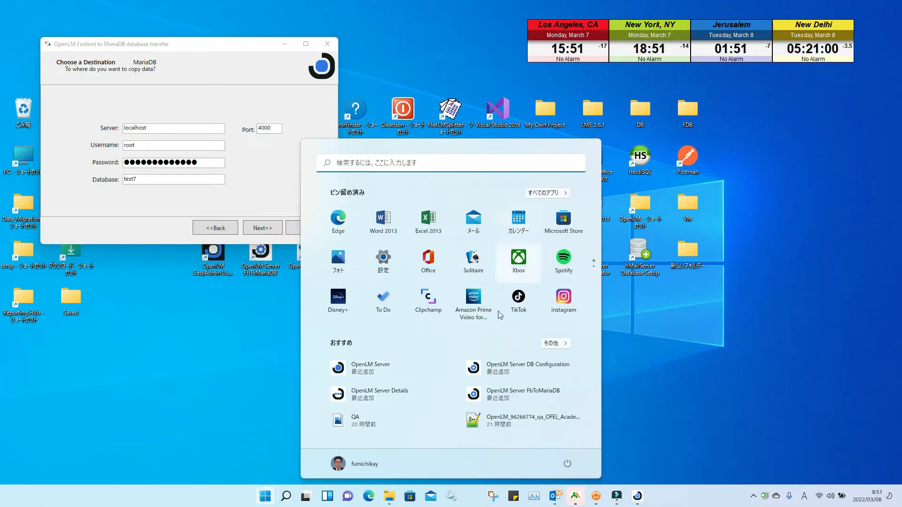
{"action": "left_click", "coordinate": [547, 193]}
{"action": "scroll", "coordinate": [465, 286], "scroll_direction": "down", "scroll_amount": 3}
{"action": "scroll", "coordinate": [466, 297], "scroll_direction": "down", "scroll_amount": 15}
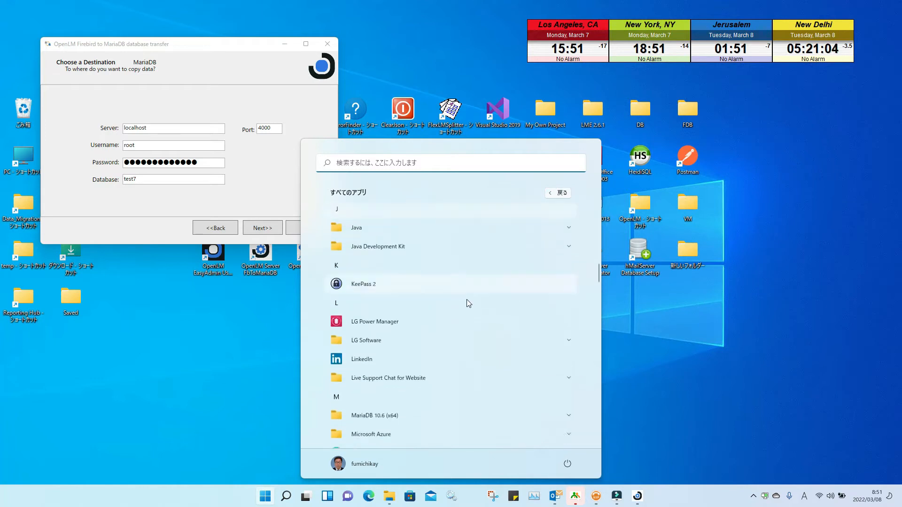
{"action": "scroll", "coordinate": [468, 303], "scroll_direction": "down", "scroll_amount": 10}
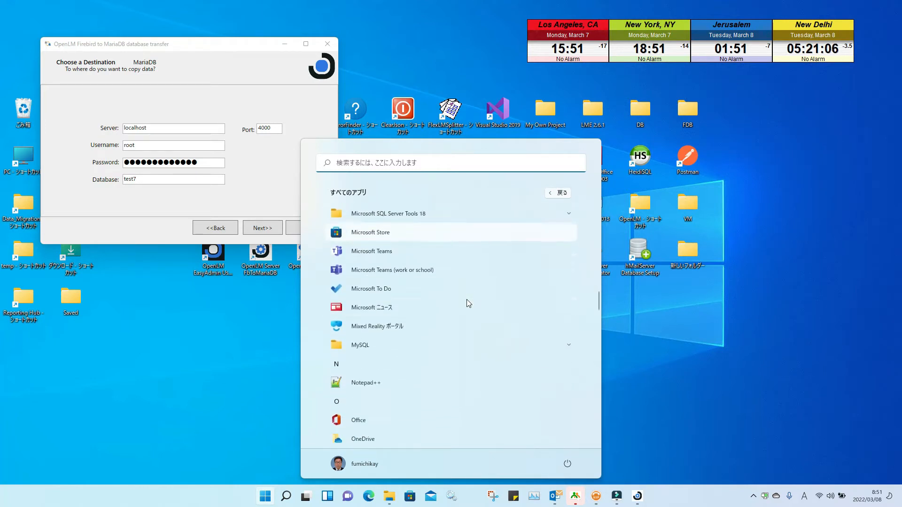
{"action": "scroll", "coordinate": [467, 303], "scroll_direction": "down", "scroll_amount": 1}
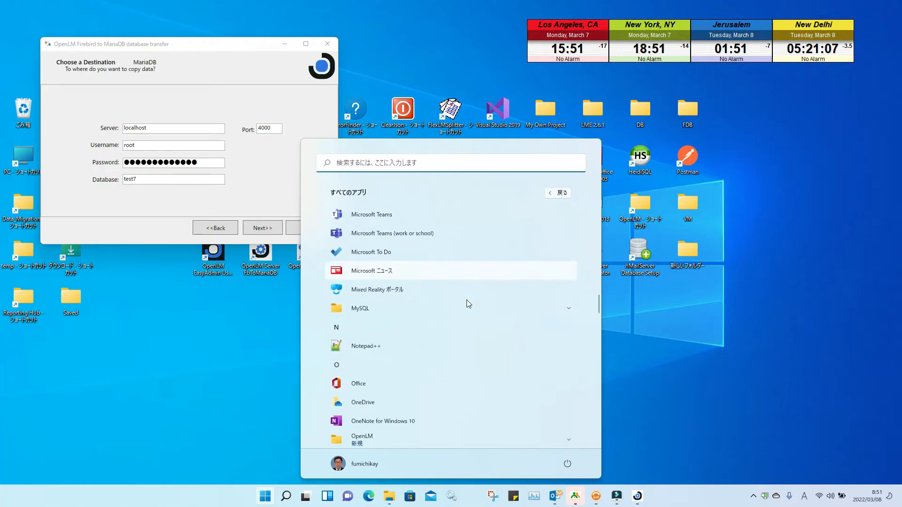
{"action": "left_click", "coordinate": [491, 310]}
{"action": "scroll", "coordinate": [492, 312], "scroll_direction": "down", "scroll_amount": 2}
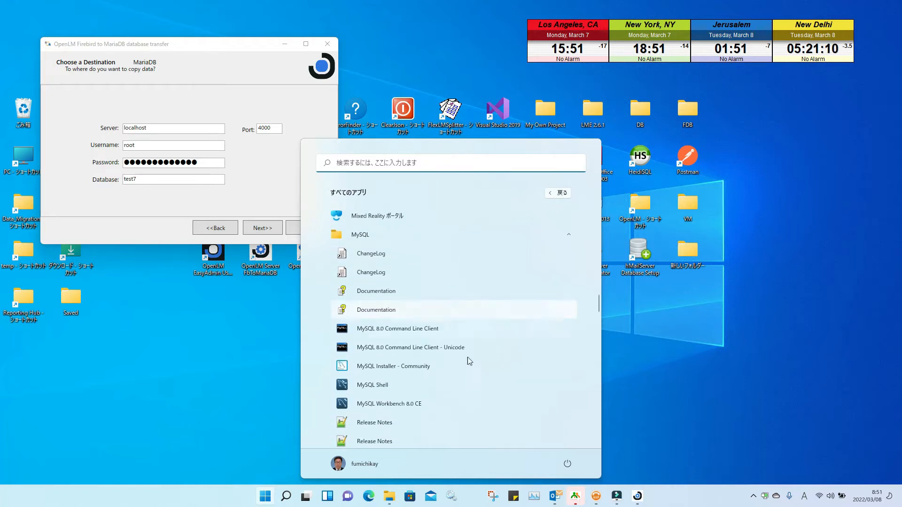
{"action": "key", "text": "Escape"}
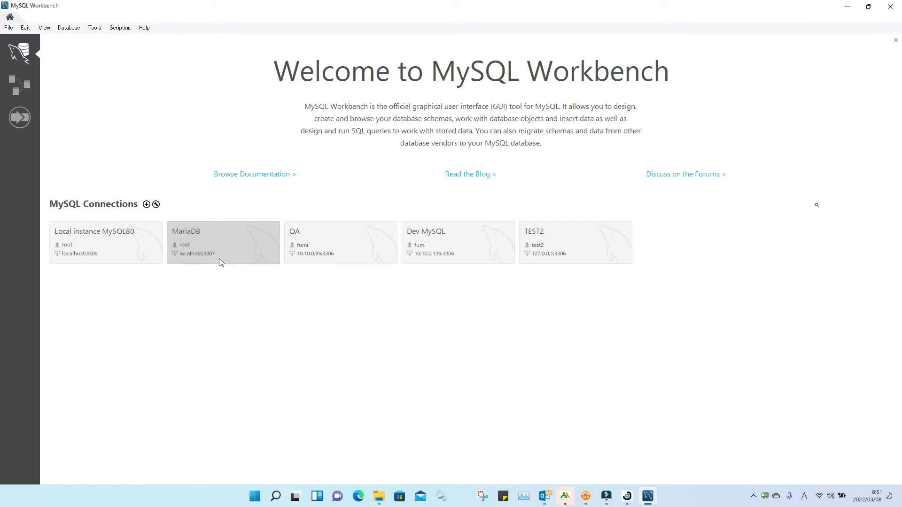
Step: Change the MariaDB destination port to 3307 and submit the destination settings
{"action": "left_click", "coordinate": [867, 6]}
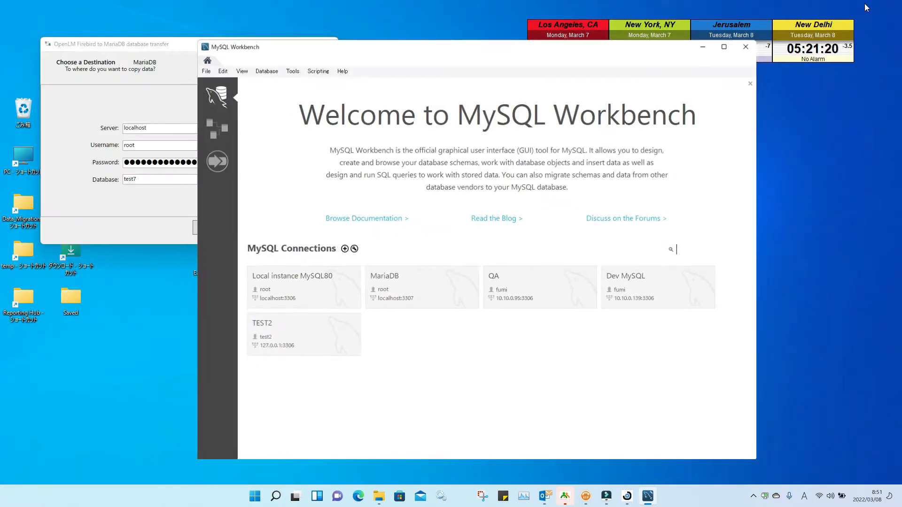
{"action": "left_click", "coordinate": [173, 47]}
{"action": "double_click", "coordinate": [279, 130]}
{"action": "type", "text": "330"}
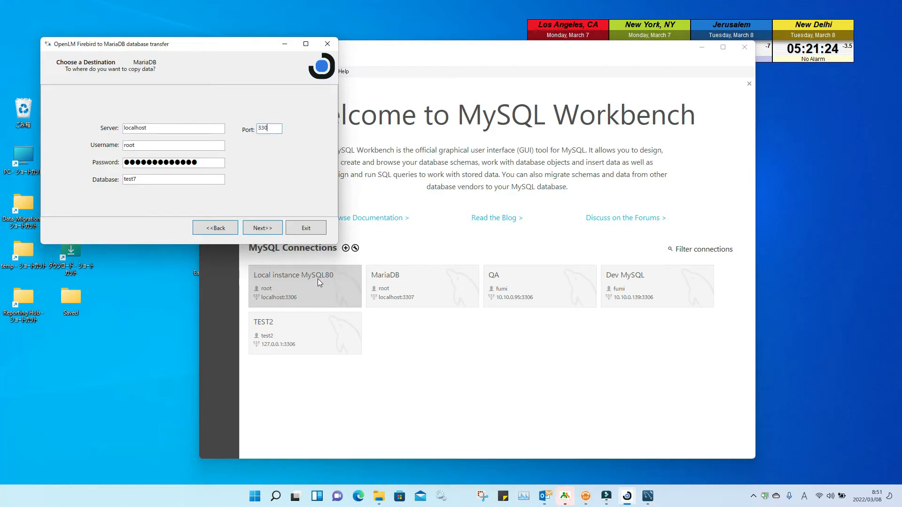
{"action": "type", "text": "7"}
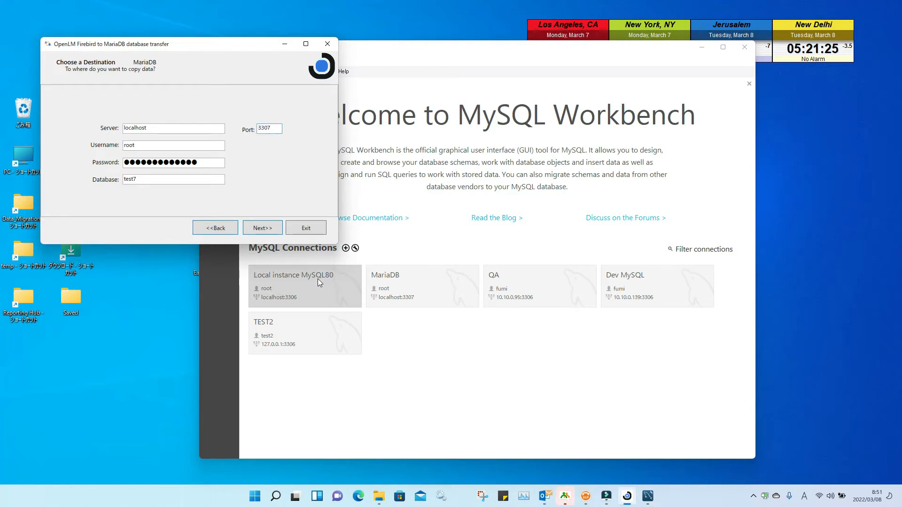
{"action": "left_click", "coordinate": [266, 228]}
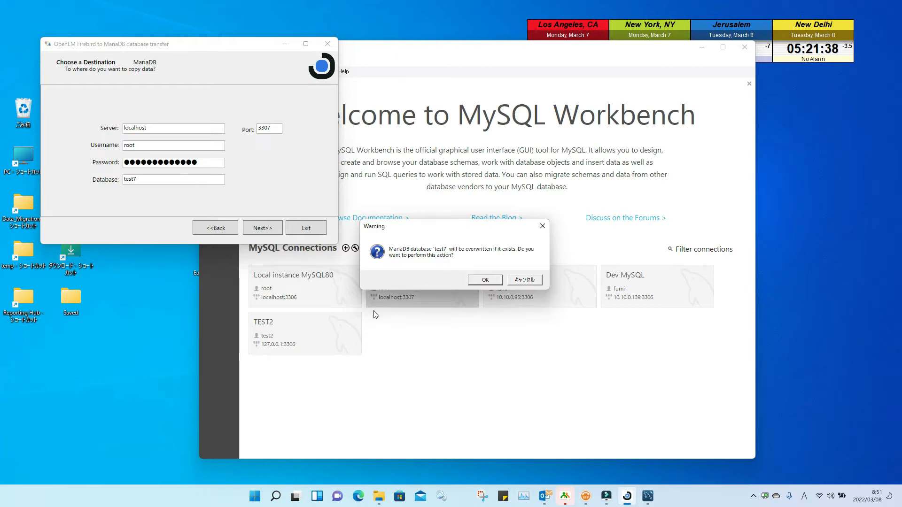
Step: Open the MariaDB connection in Workbench, then confirm overwriting the test7 database
{"action": "left_click", "coordinate": [410, 290]}
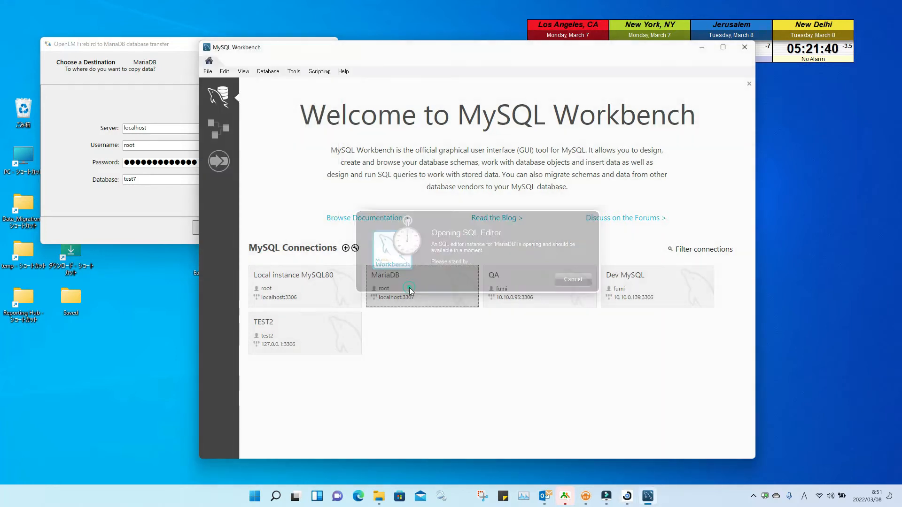
{"action": "left_click", "coordinate": [490, 287]}
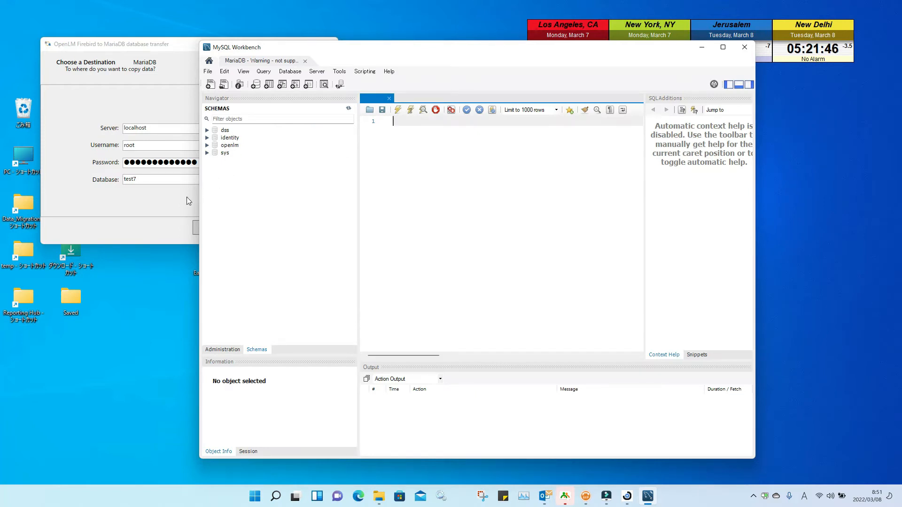
{"action": "left_click", "coordinate": [170, 207]}
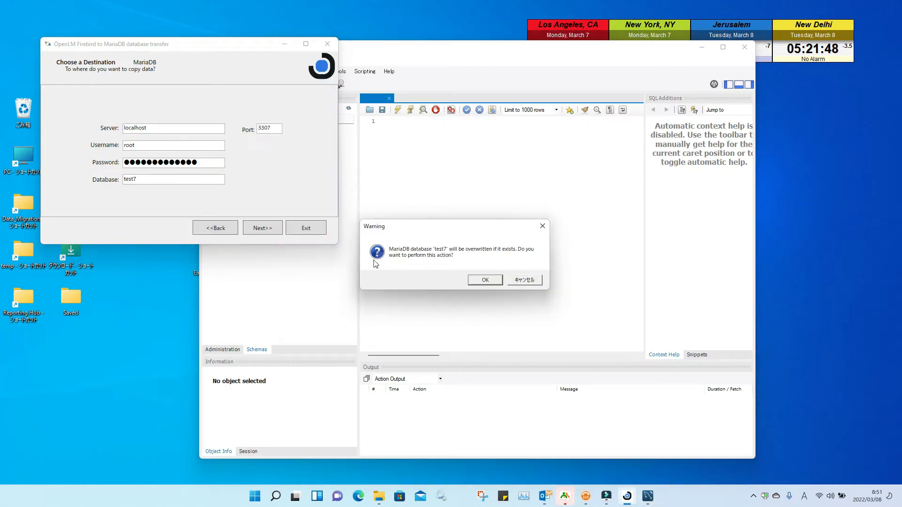
{"action": "left_click", "coordinate": [481, 282]}
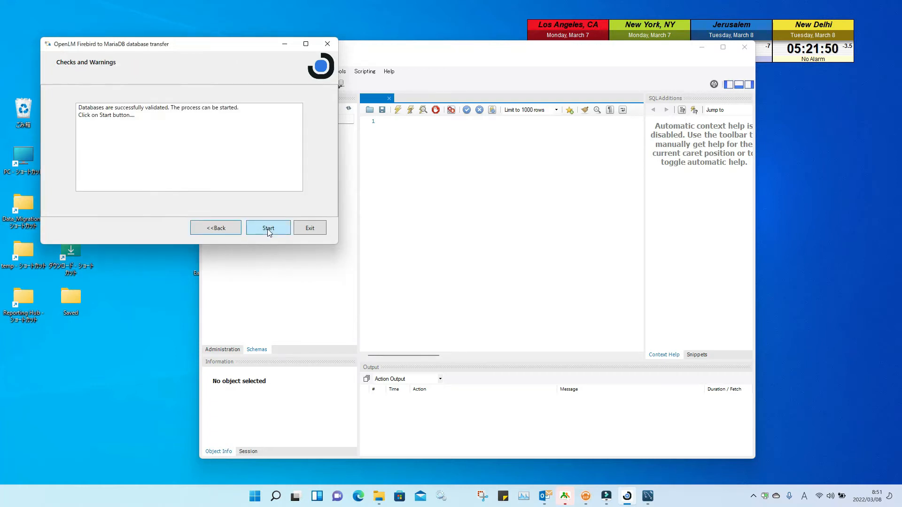
Step: Run the Firebird-to-MariaDB migration into test7 and acknowledge the completion message
{"action": "left_click", "coordinate": [268, 229]}
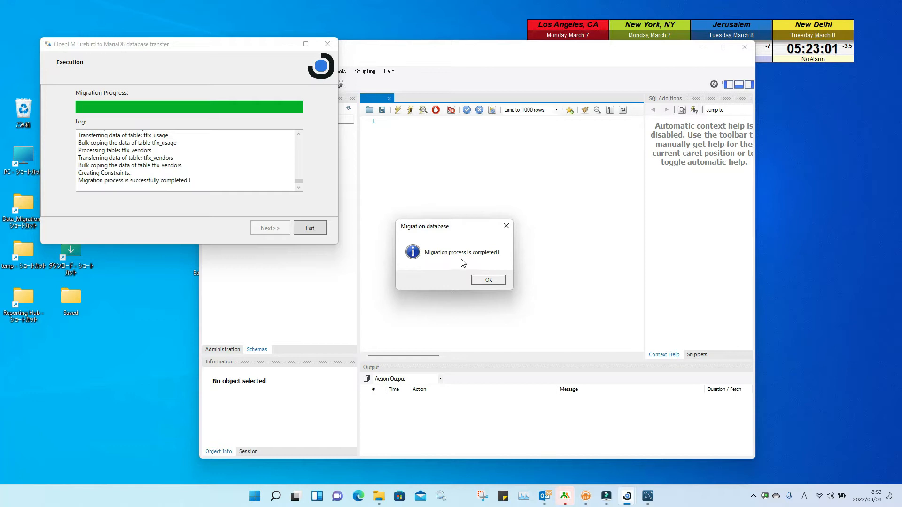
{"action": "left_click", "coordinate": [488, 279]}
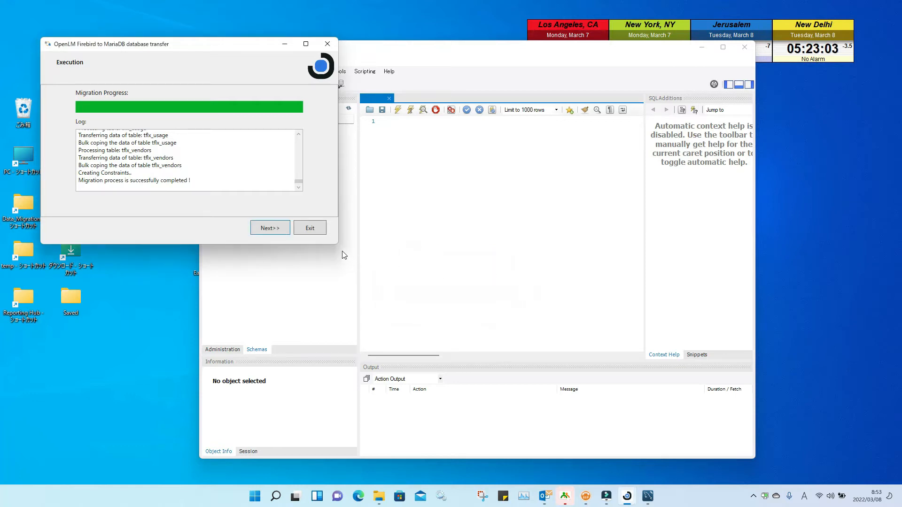
Step: Exit the transfer tool and launch OpenLM EasyAdmin from its desktop shortcut
{"action": "left_click", "coordinate": [310, 229]}
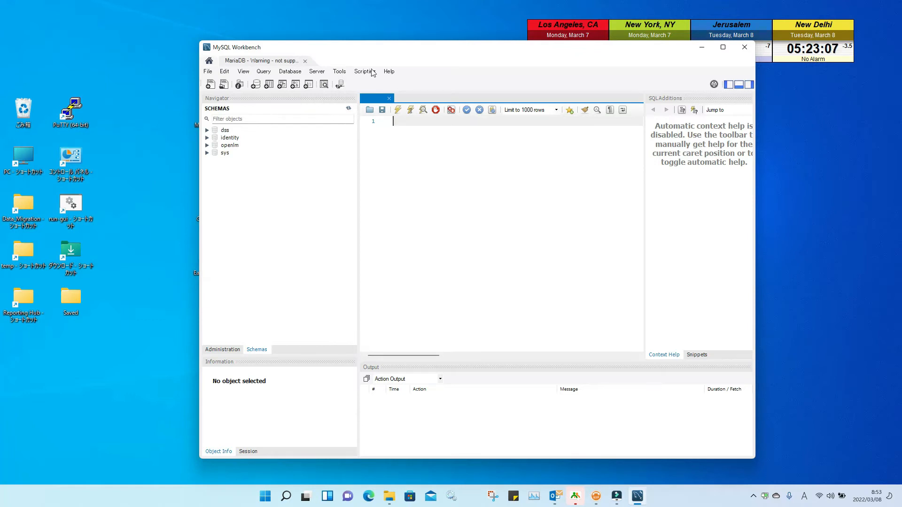
{"action": "left_click_drag", "start_coordinate": [376, 57], "coordinate": [638, 68]}
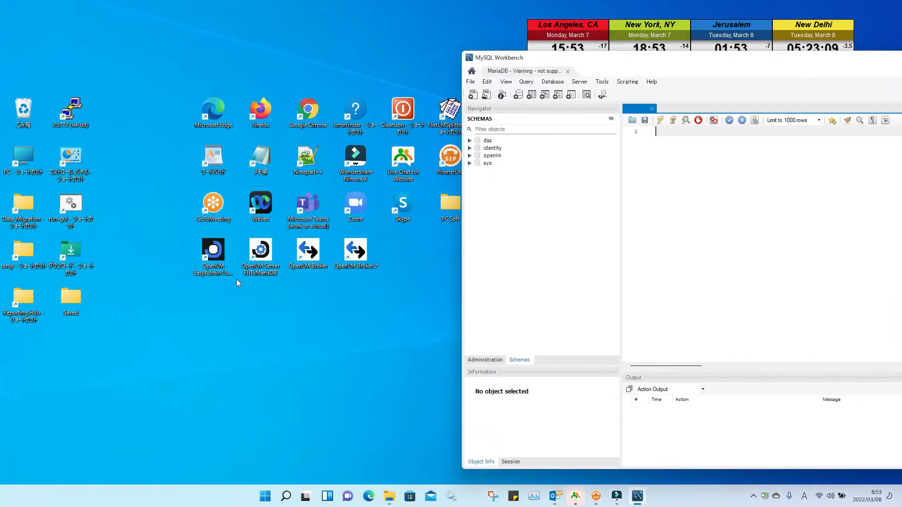
{"action": "double_click", "coordinate": [225, 253]}
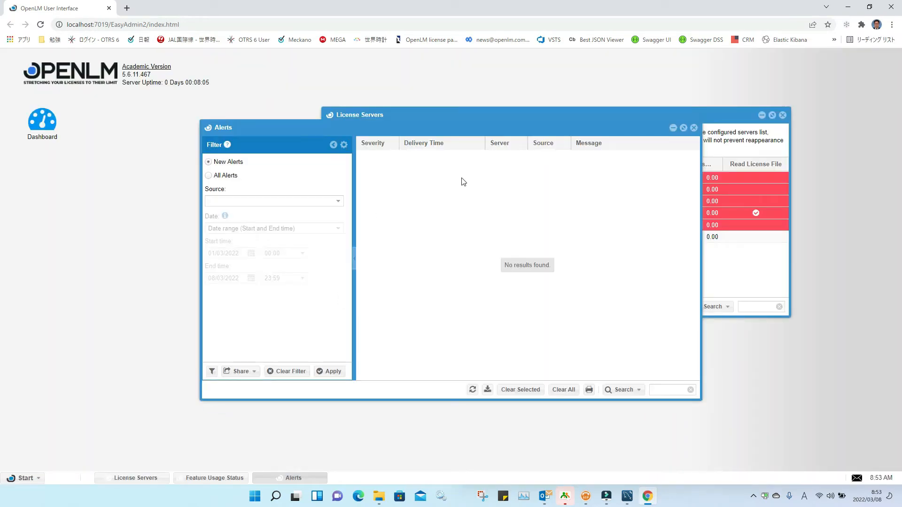
Step: Close the EasyAdmin Alerts window and minimize Chrome to reveal the desktop
{"action": "left_click", "coordinate": [693, 128]}
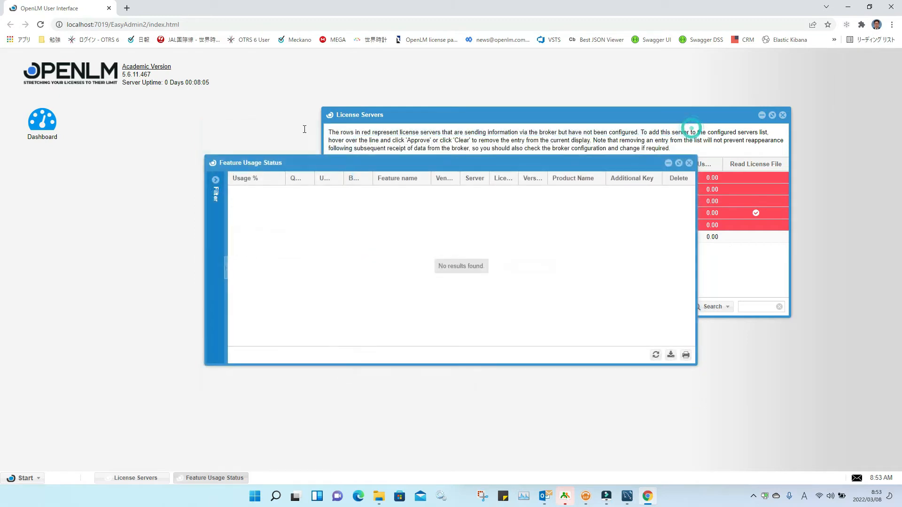
{"action": "mouse_move", "coordinate": [144, 76]}
{"action": "left_click", "coordinate": [848, 7]}
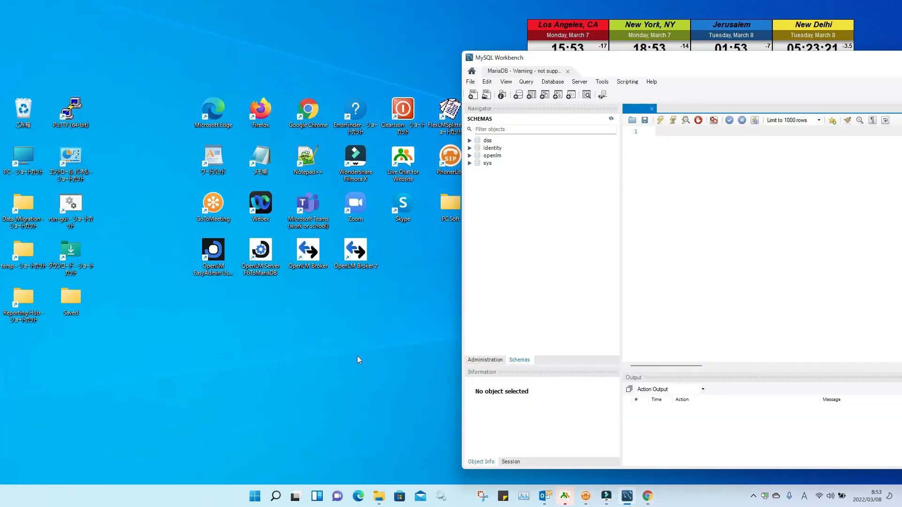
Step: Launch OpenLM Server DB Configuration from the OpenLM group in All apps
{"action": "left_click", "coordinate": [258, 502]}
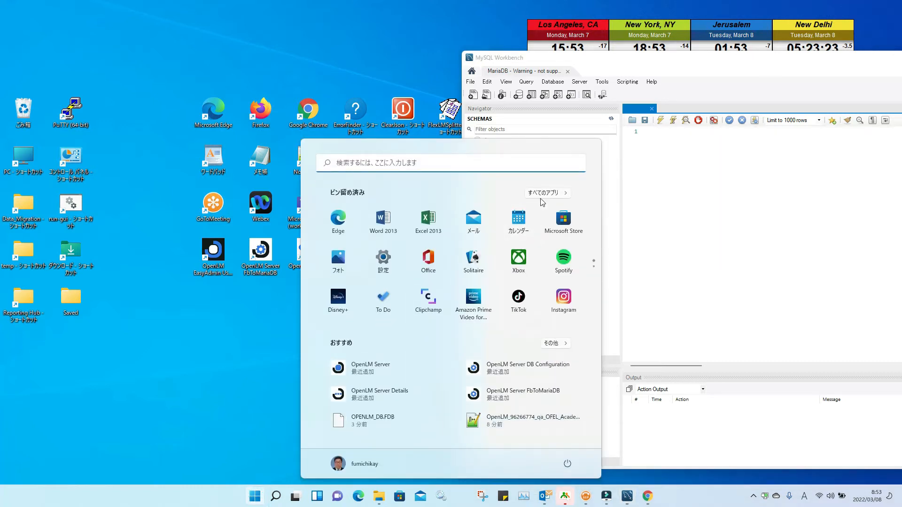
{"action": "left_click", "coordinate": [543, 195]}
{"action": "scroll", "coordinate": [481, 248], "scroll_direction": "down", "scroll_amount": 10}
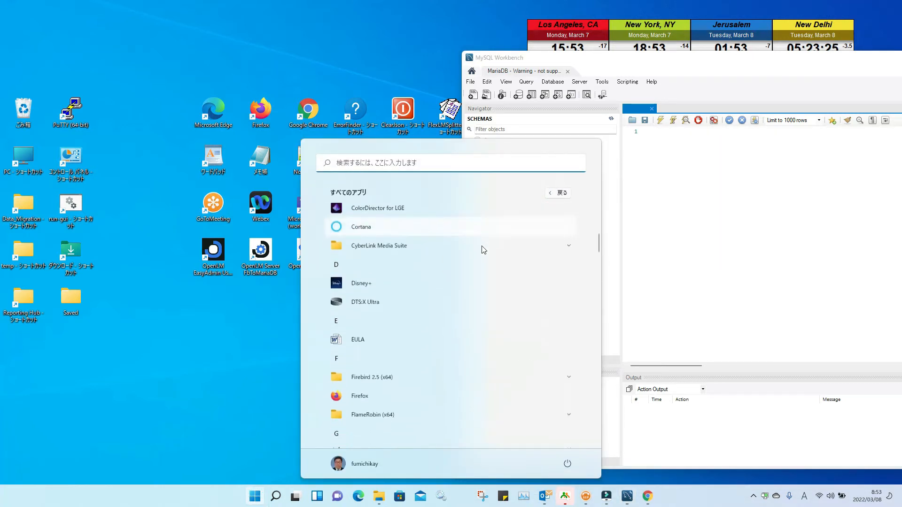
{"action": "scroll", "coordinate": [483, 250], "scroll_direction": "down", "scroll_amount": 10}
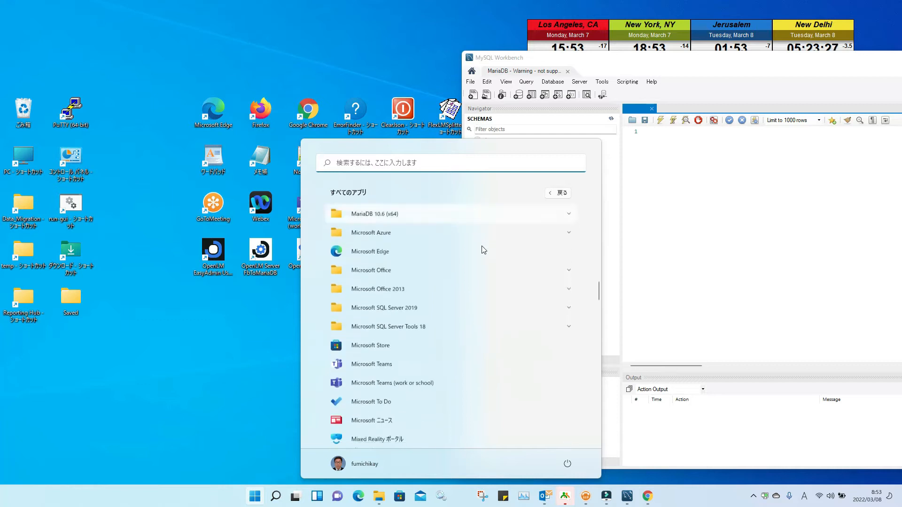
{"action": "scroll", "coordinate": [482, 248], "scroll_direction": "down", "scroll_amount": 2}
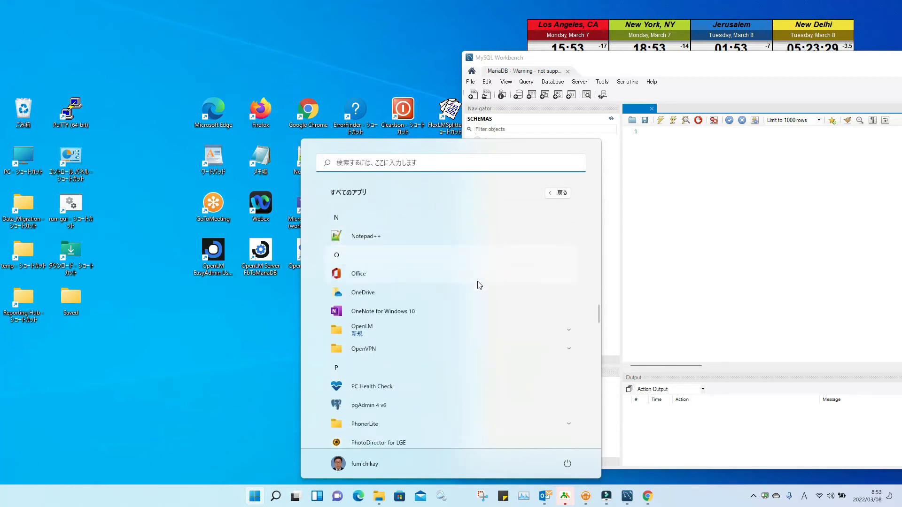
{"action": "left_click", "coordinate": [491, 332]}
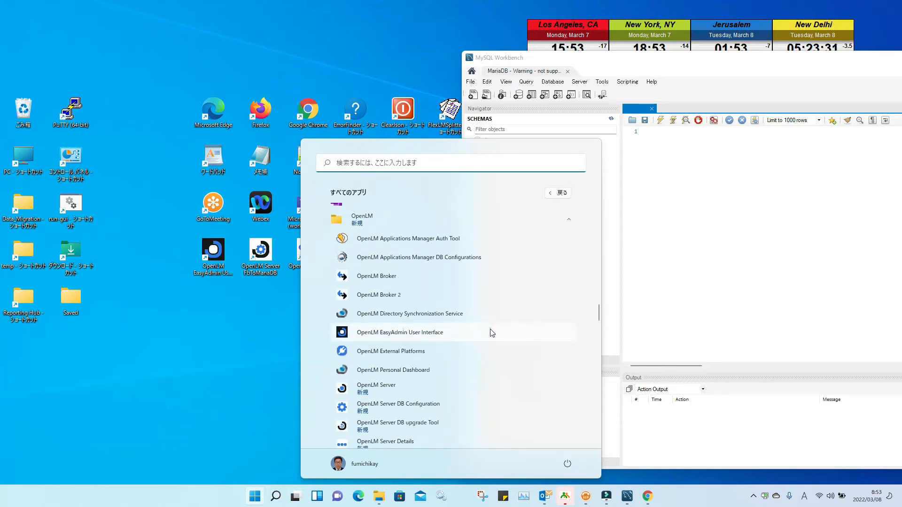
{"action": "scroll", "coordinate": [491, 333], "scroll_direction": "down", "scroll_amount": 2}
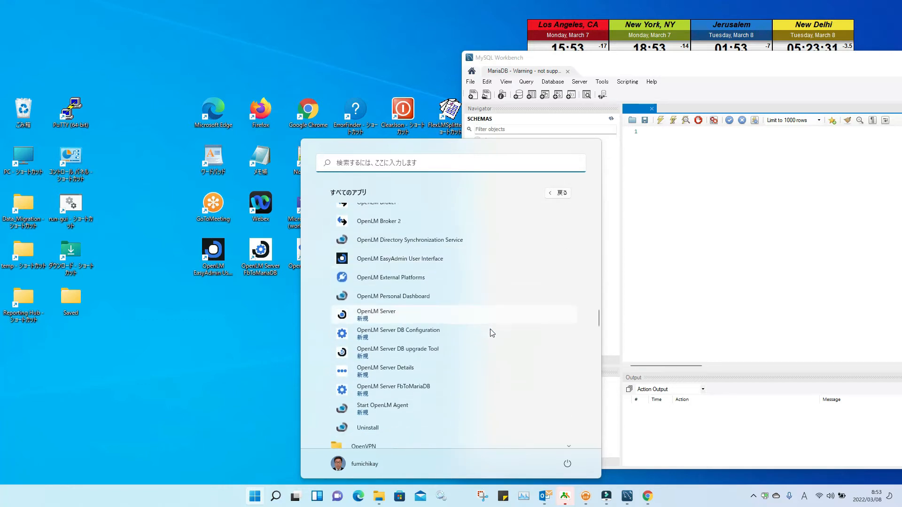
{"action": "left_click", "coordinate": [422, 333]}
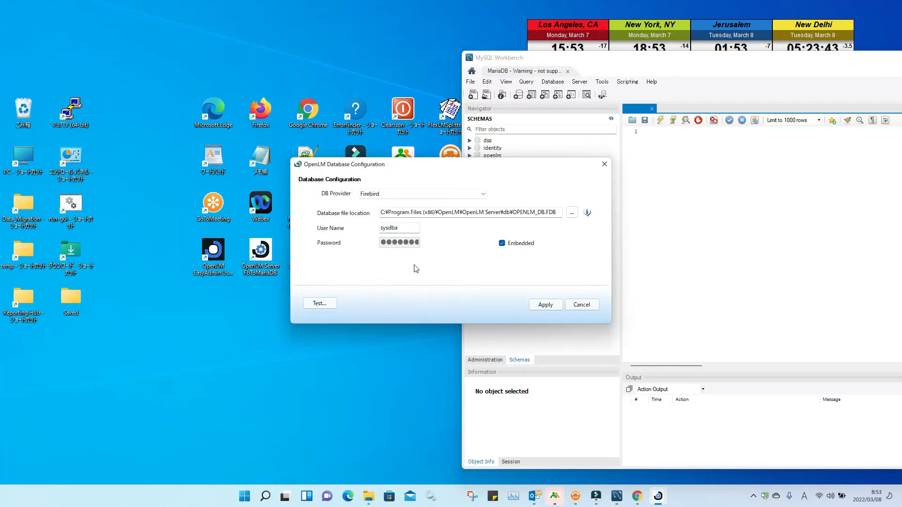
Step: Set provider MariaDb, port 3307, database test7 and user root
{"action": "left_click", "coordinate": [483, 194]}
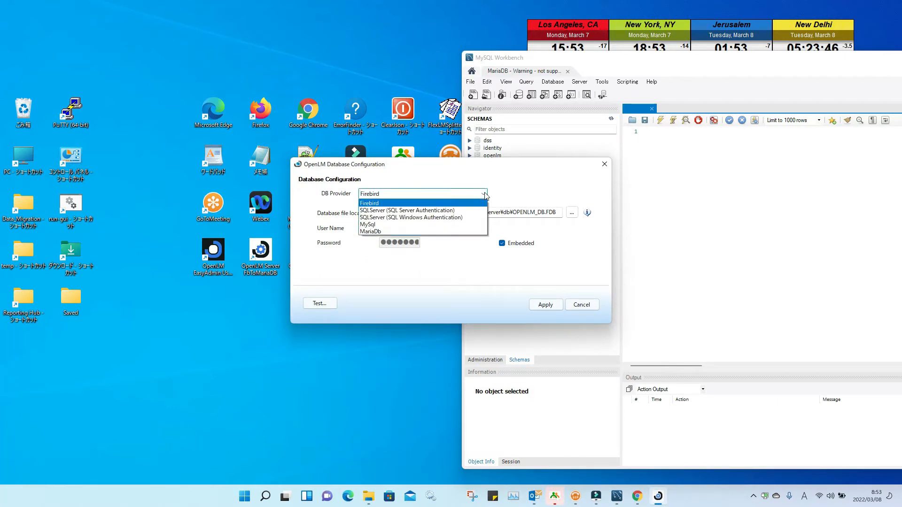
{"action": "left_click", "coordinate": [439, 231]}
{"action": "left_click", "coordinate": [383, 213]}
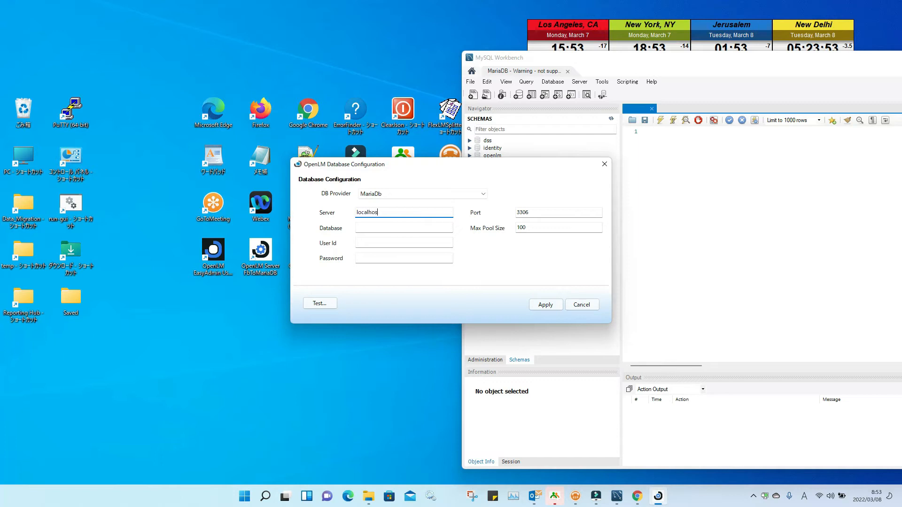
{"action": "key", "text": "Tab"}
{"action": "type", "text": "330"}
{"action": "key", "text": "Tab"}
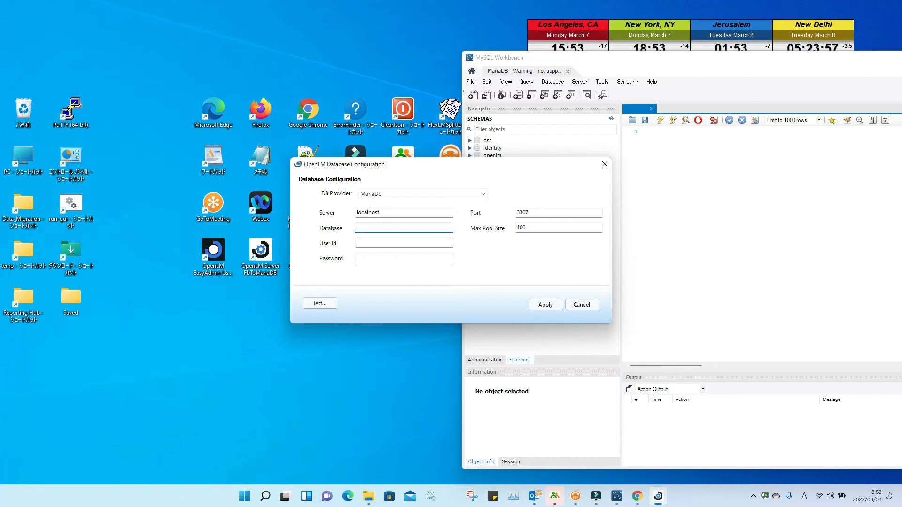
{"action": "type", "text": "test7"}
{"action": "key", "text": "Tab"}
{"action": "key", "text": "Tab"}
{"action": "key", "text": "shift+Tab"}
{"action": "type", "text": "r"}
{"action": "key", "text": "Tab"}
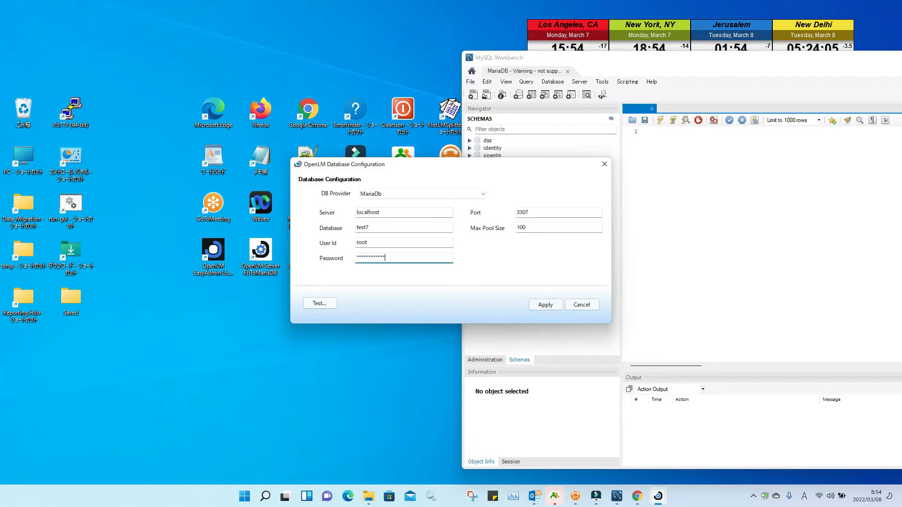
{"action": "key", "text": "Tab"}
{"action": "key", "text": "Tab"}
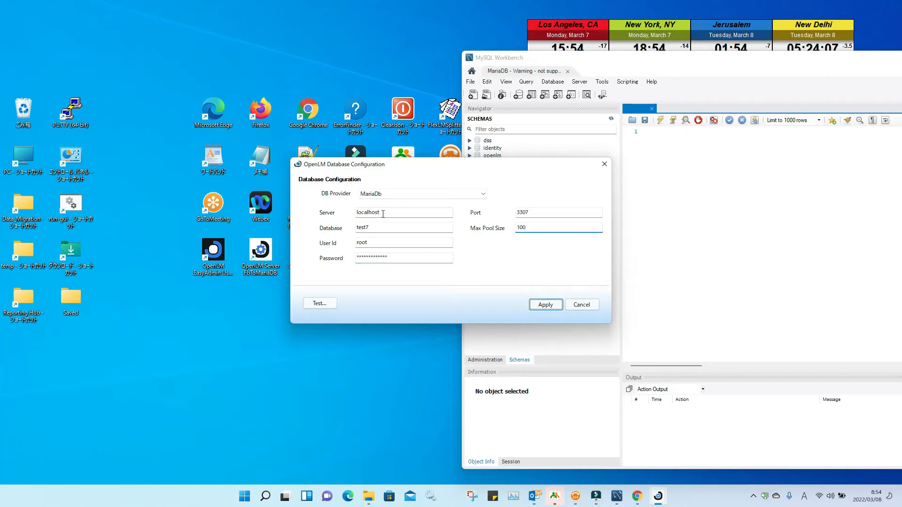
Step: Test the MariaDb connection successfully and apply the settings
{"action": "left_click", "coordinate": [320, 303]}
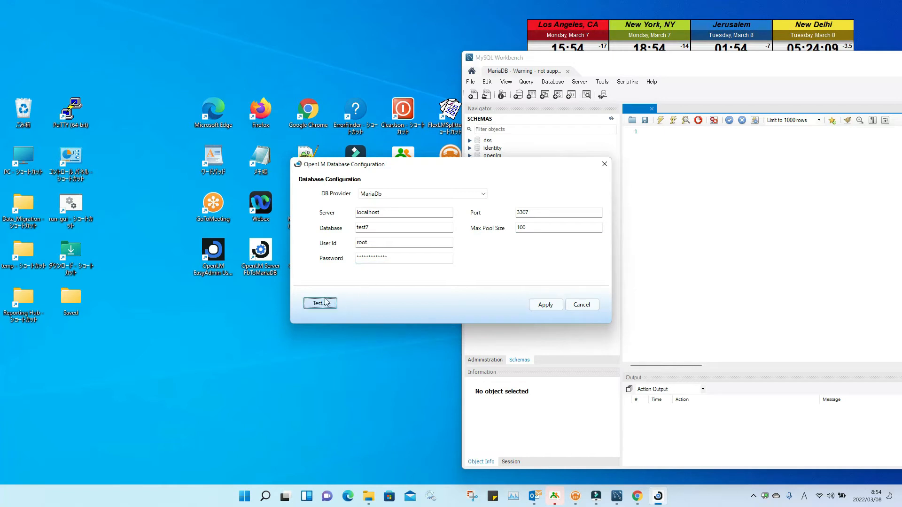
{"action": "left_click", "coordinate": [472, 281]}
{"action": "left_click", "coordinate": [544, 304]}
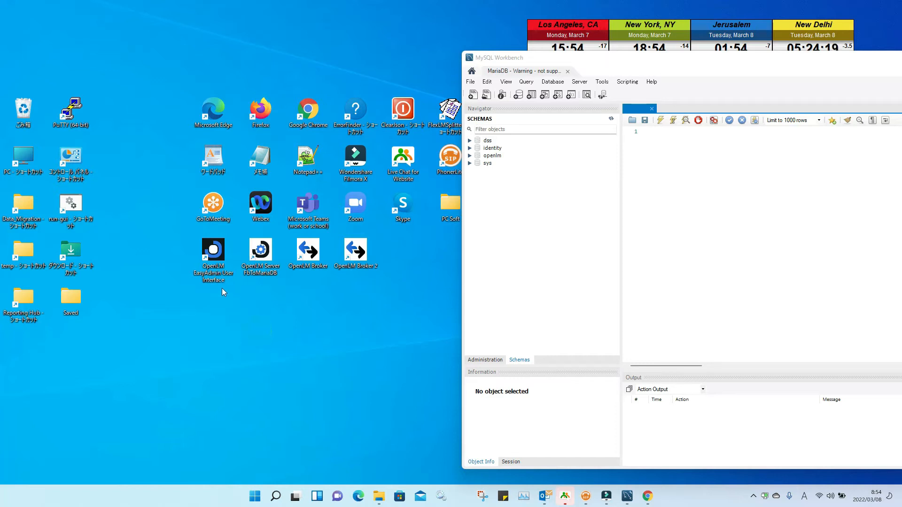
Step: Reopen EasyAdmin, then refresh Workbench's schema list to reveal test7 and close Workbench
{"action": "double_click", "coordinate": [216, 255]}
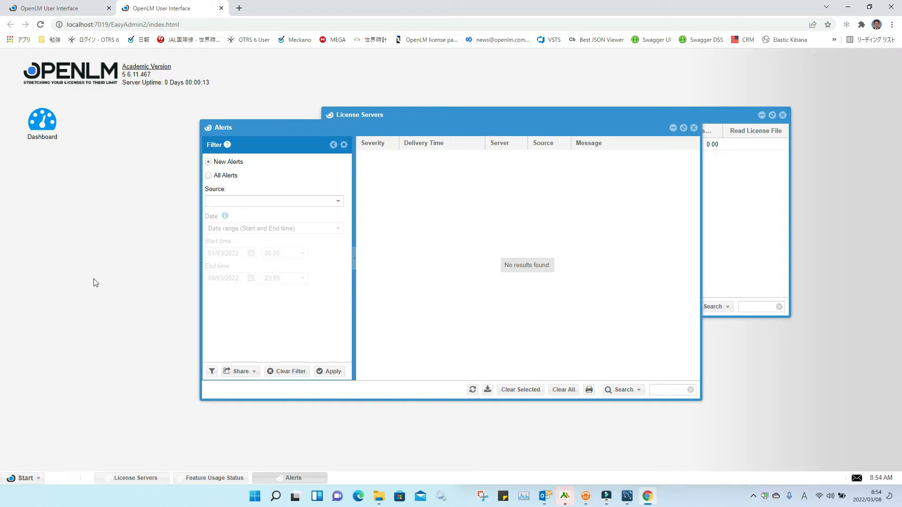
{"action": "left_click", "coordinate": [891, 6]}
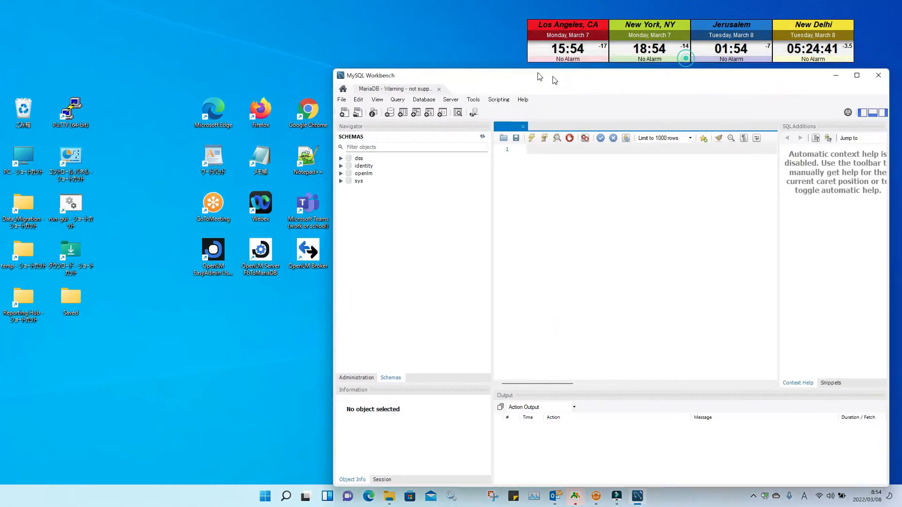
{"action": "left_click_drag", "start_coordinate": [554, 80], "coordinate": [486, 74]}
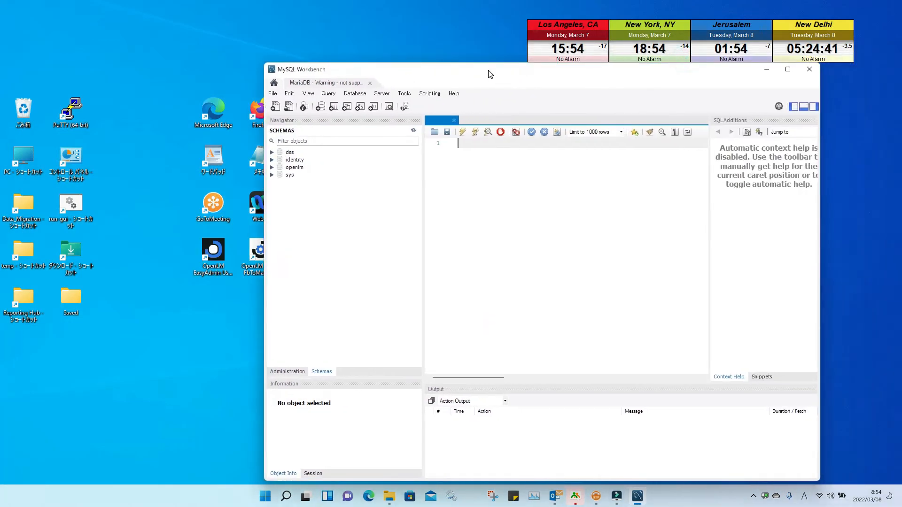
{"action": "left_click", "coordinate": [414, 131]}
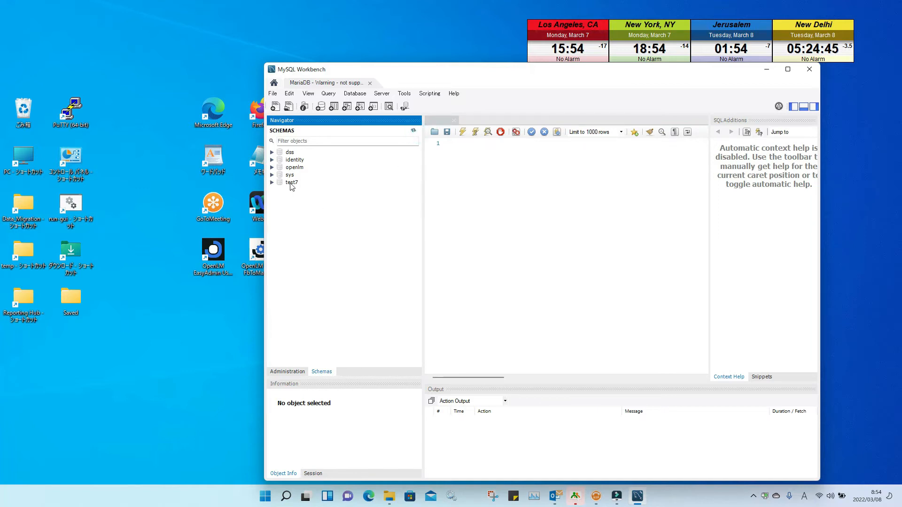
{"action": "left_click", "coordinate": [809, 71]}
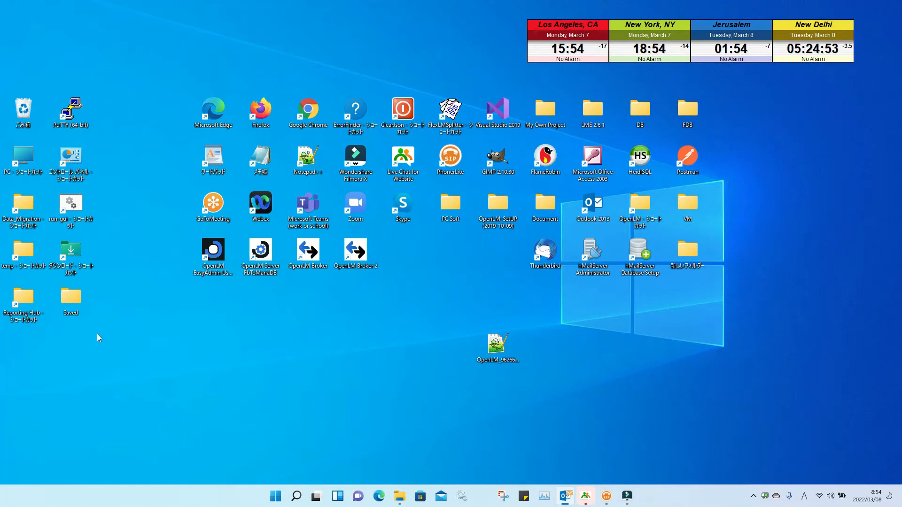
Step: Open the Data_Migration folder and run run-gui to start OpenLM DB Migration 4.5.0.1
{"action": "double_click", "coordinate": [23, 207]}
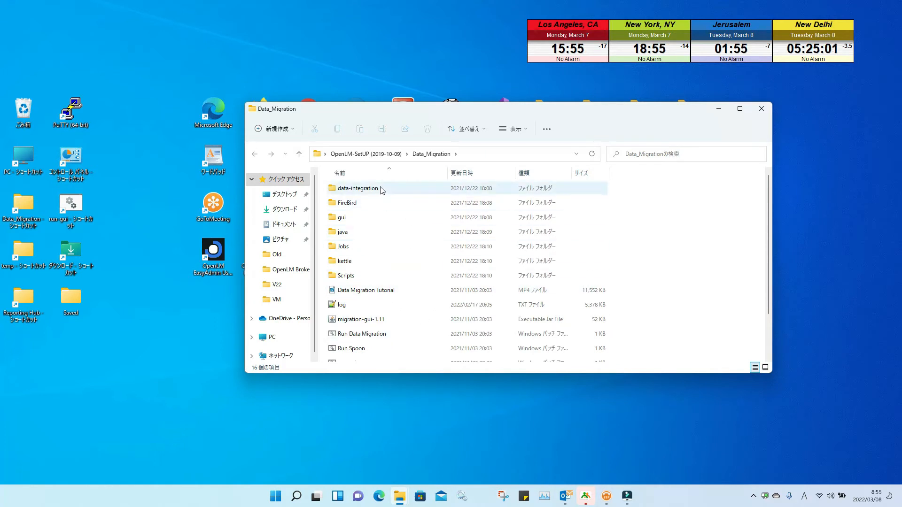
{"action": "mouse_move", "coordinate": [396, 291]}
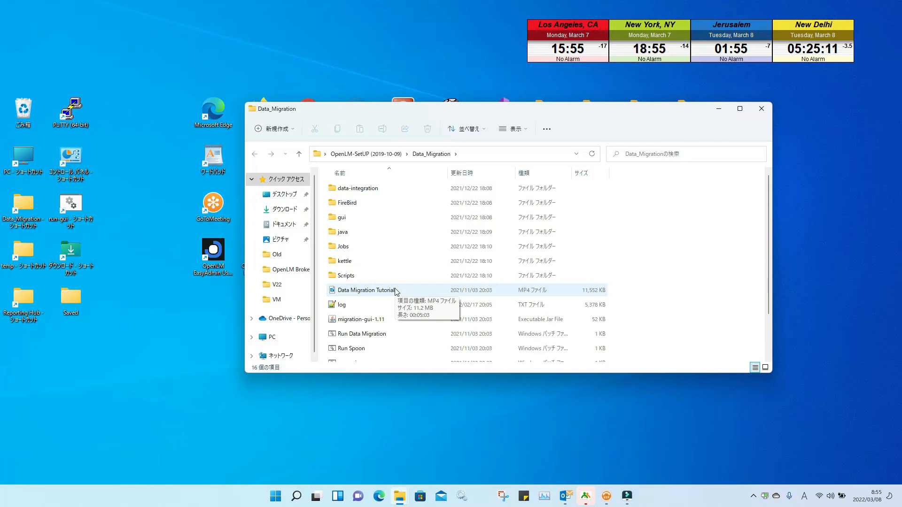
{"action": "scroll", "coordinate": [396, 291], "scroll_direction": "down", "scroll_amount": 2}
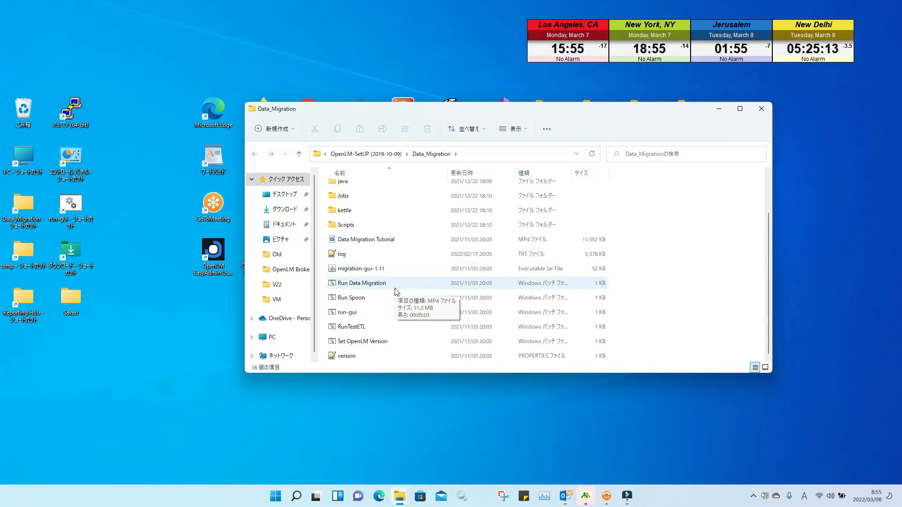
{"action": "left_click", "coordinate": [391, 314]}
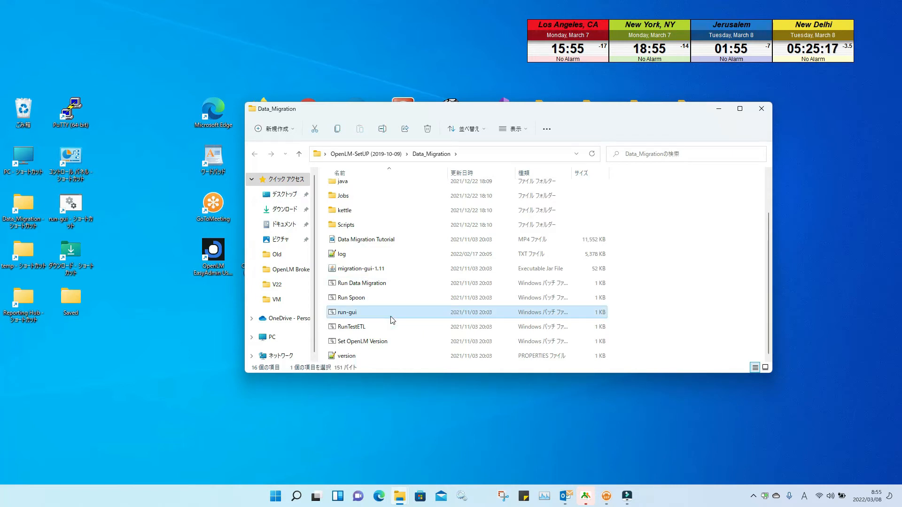
{"action": "key", "text": "Return"}
{"action": "key", "text": "Return"}
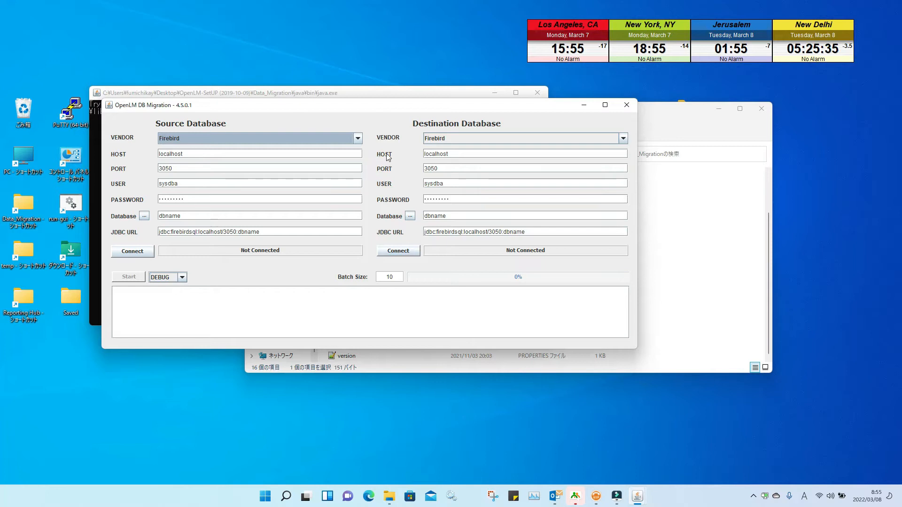
Step: Try MySQL or MariaDB, then MSSQL (Windows Authentication) as destination vendor, then close the tool
{"action": "left_click", "coordinate": [623, 137]}
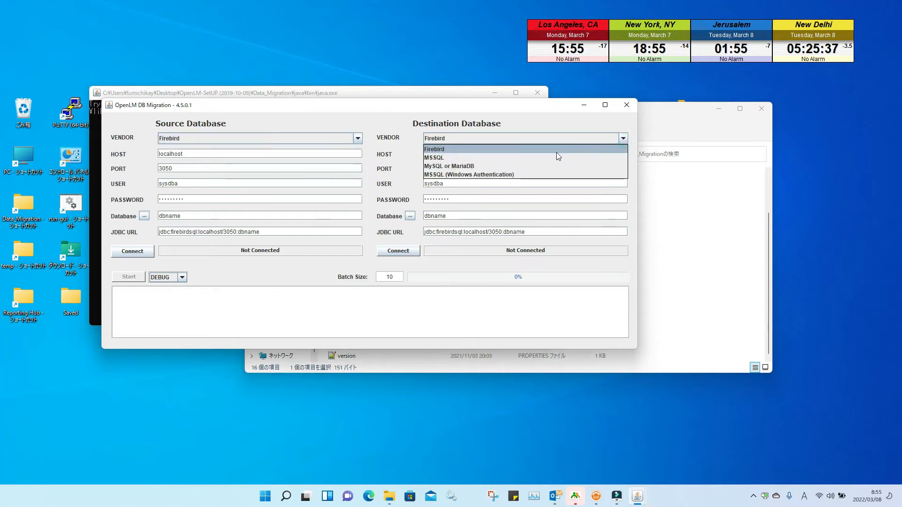
{"action": "left_click", "coordinate": [505, 165]}
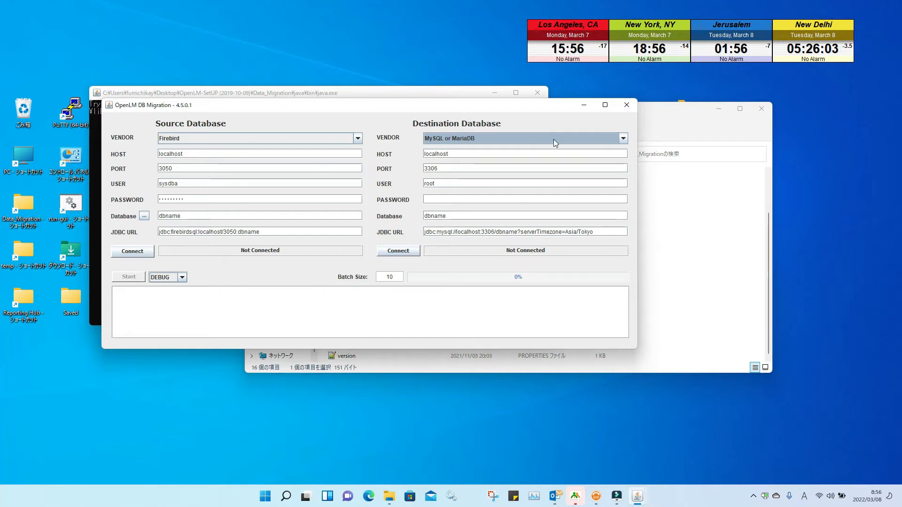
{"action": "left_click", "coordinate": [623, 139]}
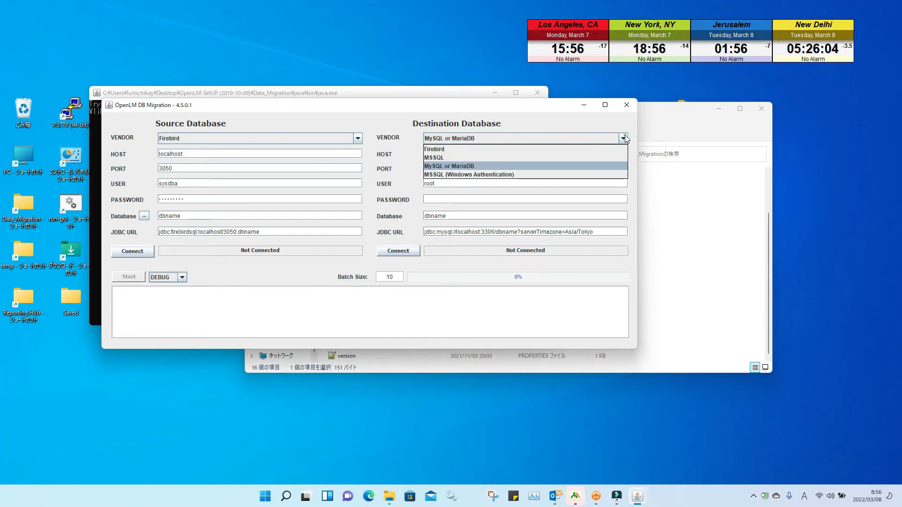
{"action": "left_click", "coordinate": [512, 176]}
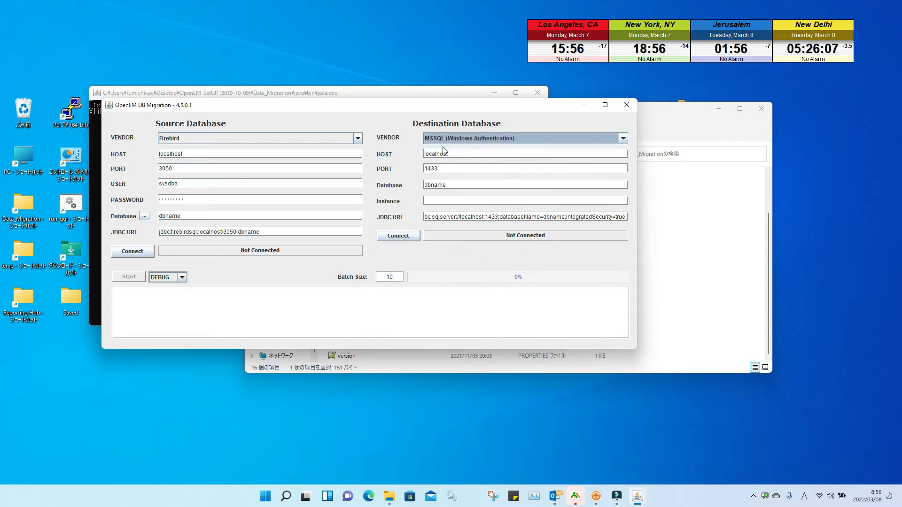
{"action": "left_click", "coordinate": [607, 141]}
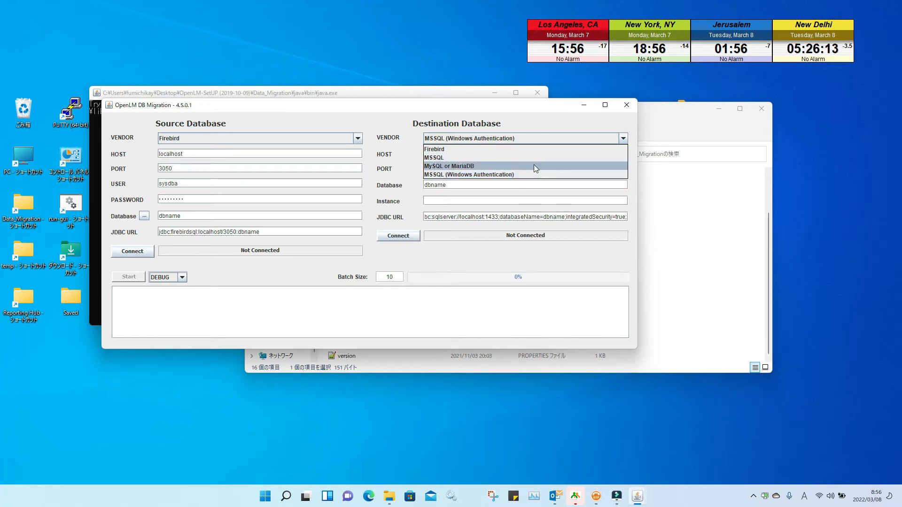
{"action": "left_click", "coordinate": [626, 109]}
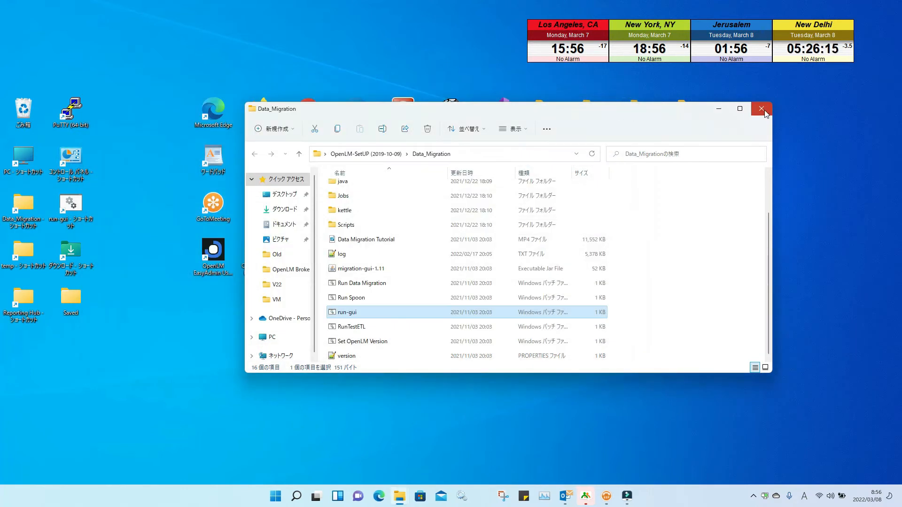
Step: Close Data_Migration, tidy a desktop shortcut, and open the OpenLM-SetUP > V2107 folder
{"action": "left_click", "coordinate": [761, 104]}
{"action": "left_click_drag", "start_coordinate": [492, 349], "coordinate": [486, 269]}
{"action": "left_click", "coordinate": [387, 342]}
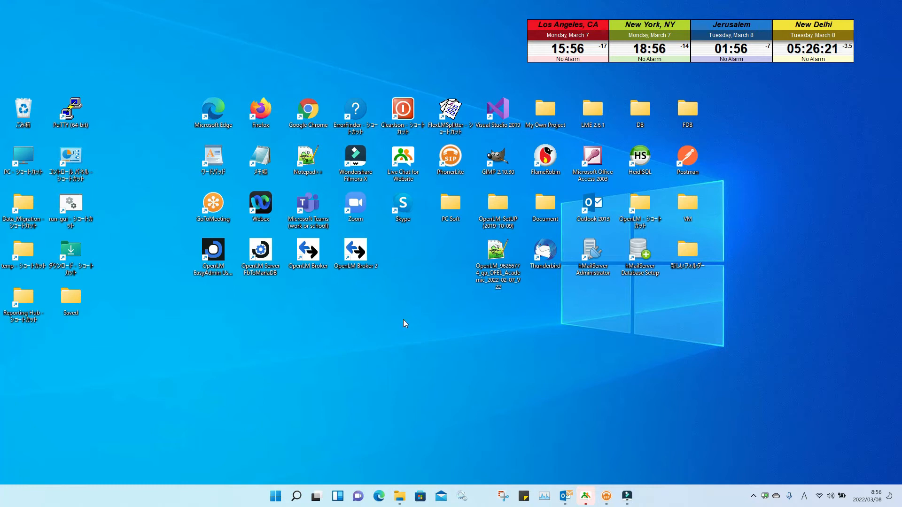
{"action": "double_click", "coordinate": [498, 207]}
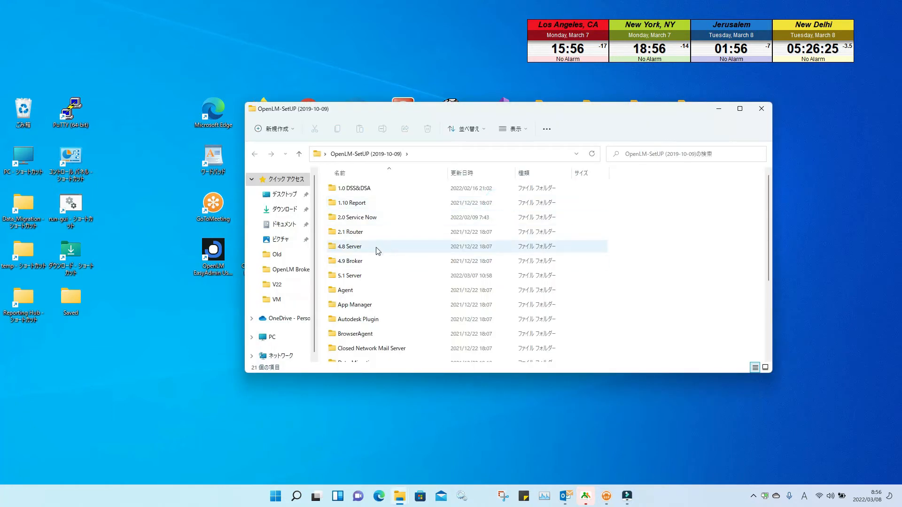
{"action": "scroll", "coordinate": [378, 311], "scroll_direction": "down", "scroll_amount": 2}
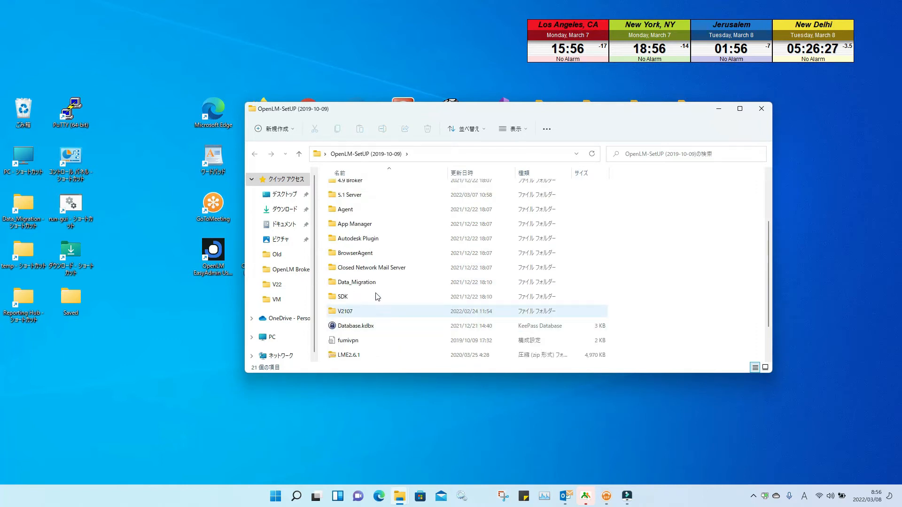
{"action": "double_click", "coordinate": [378, 313]}
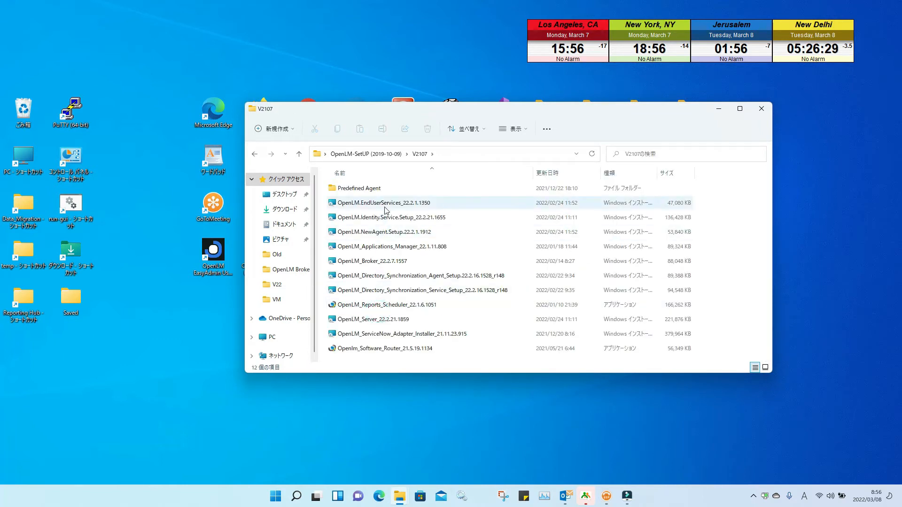
Step: Run OpenLM_Server_22.2.21.1859, accept the license, perform the upgrade and finish
{"action": "double_click", "coordinate": [398, 319]}
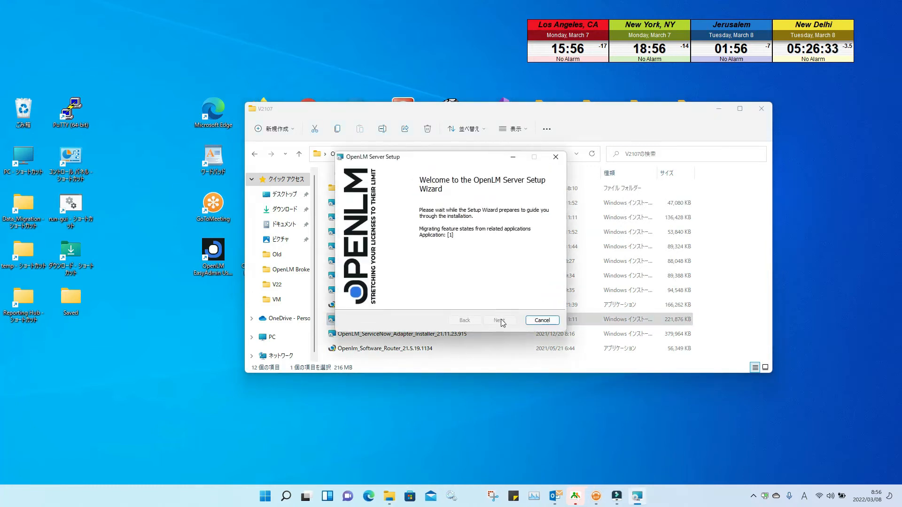
{"action": "left_click", "coordinate": [500, 321]}
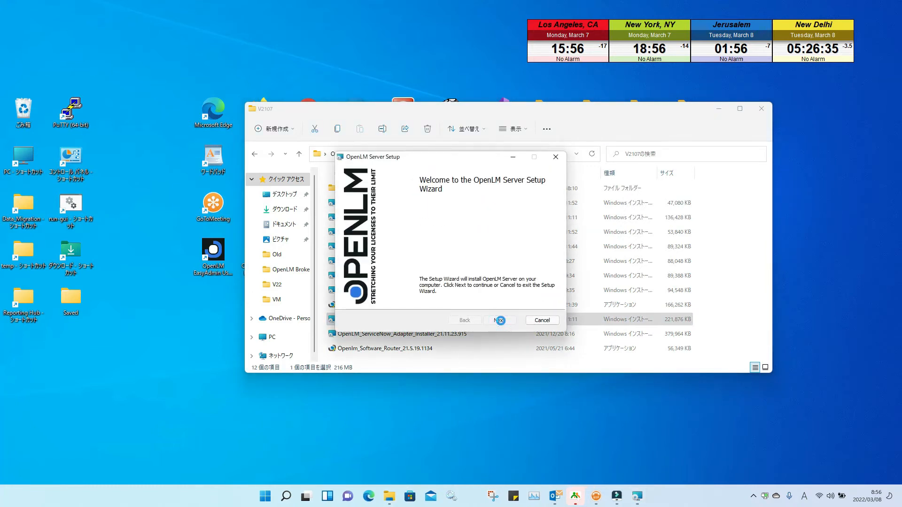
{"action": "left_click", "coordinate": [350, 287]}
{"action": "left_click", "coordinate": [499, 320]}
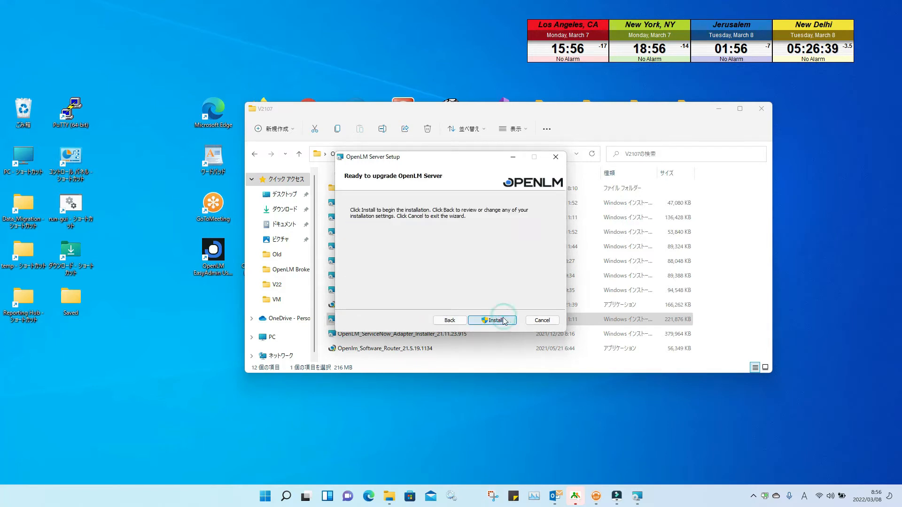
{"action": "left_click", "coordinate": [499, 320]}
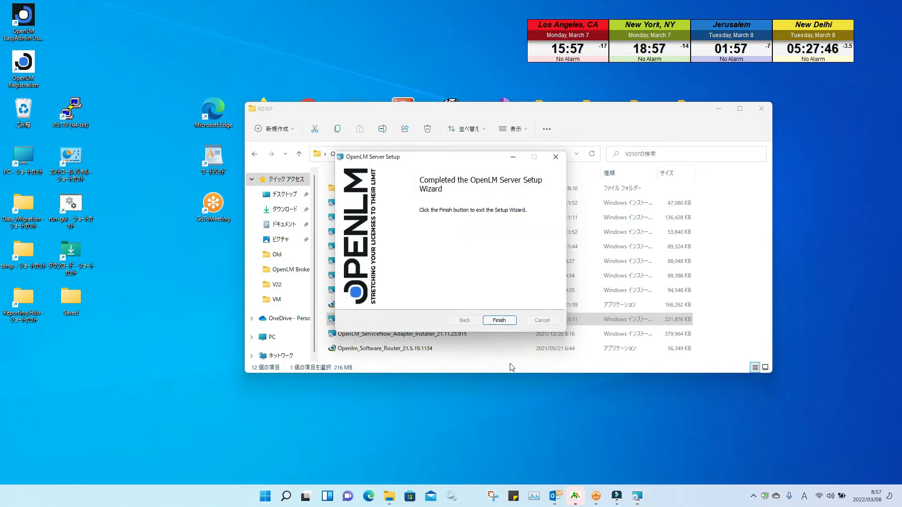
{"action": "left_click", "coordinate": [499, 320]}
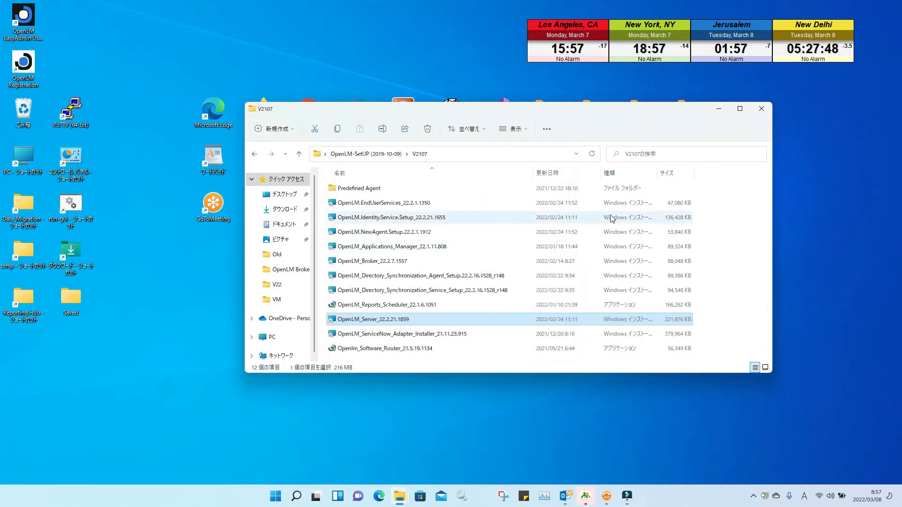
Step: Close the V2107 window and place the EasyAdmin and Registration shortcuts beside OpenLM Broker
{"action": "left_click", "coordinate": [762, 108]}
{"action": "left_click_drag", "start_coordinate": [29, 23], "coordinate": [219, 255]}
{"action": "left_click_drag", "start_coordinate": [23, 61], "coordinate": [261, 254]}
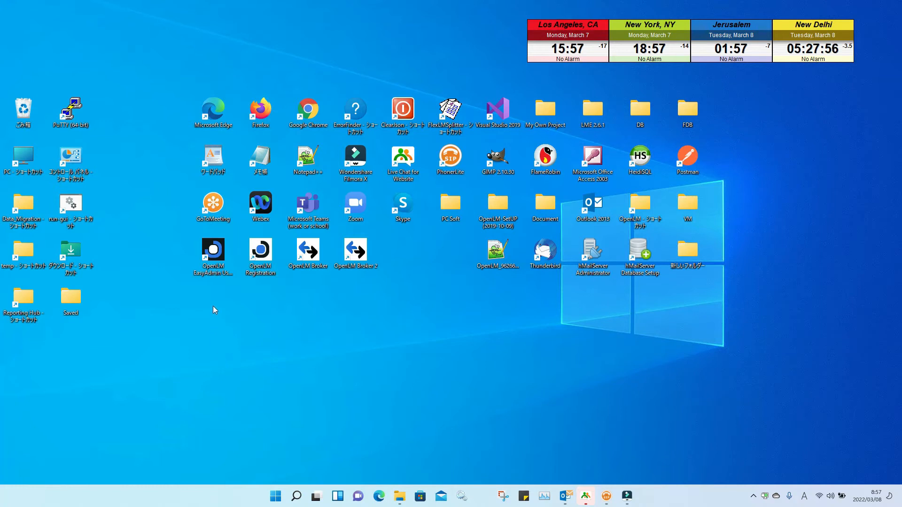
Step: Try opening EasyAdmin twice, cancelling the missing-shortcut search each time
{"action": "double_click", "coordinate": [214, 251]}
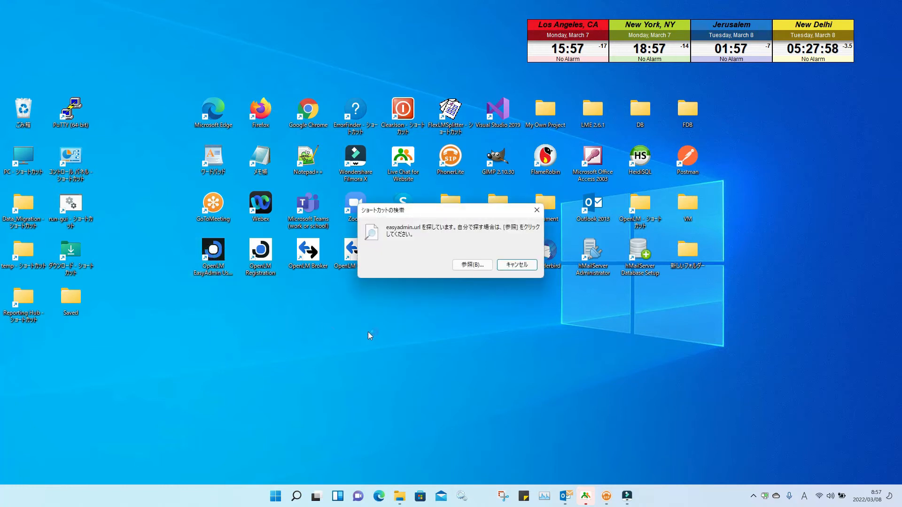
{"action": "left_click", "coordinate": [515, 265]}
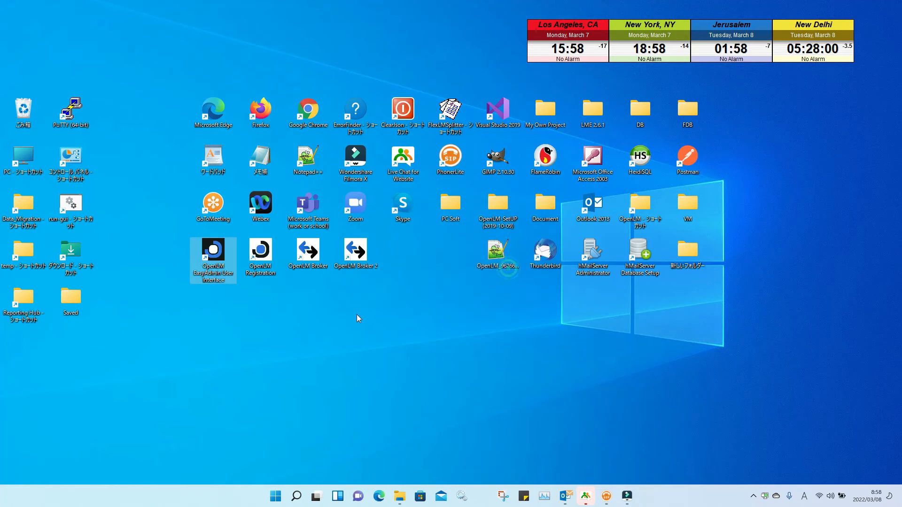
{"action": "double_click", "coordinate": [213, 252]}
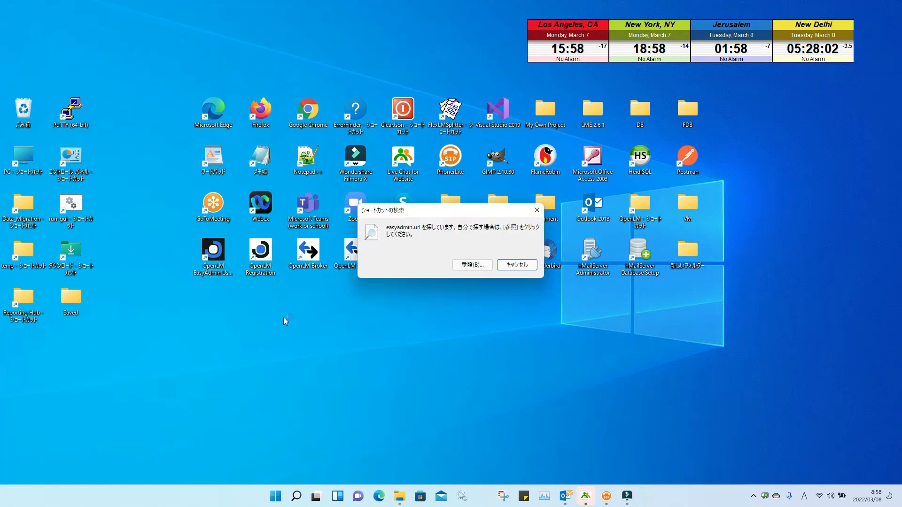
{"action": "left_click", "coordinate": [504, 266]}
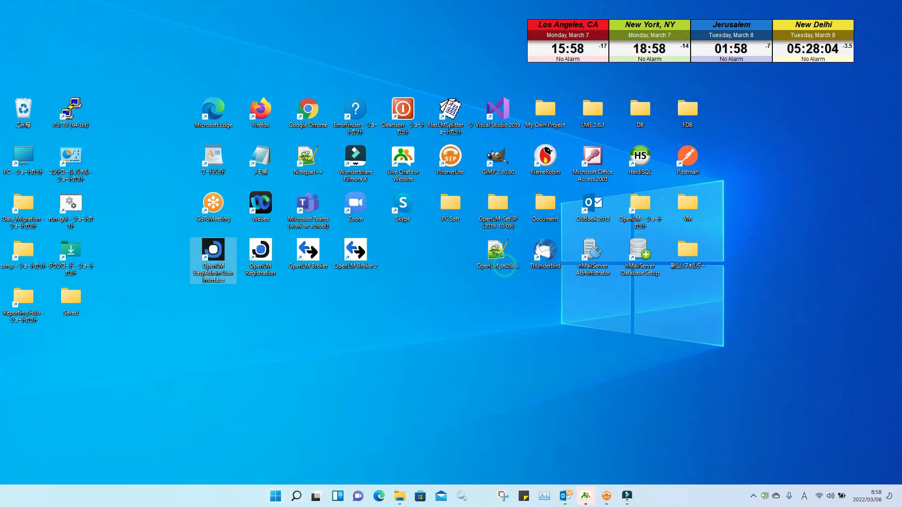
{"action": "left_click", "coordinate": [342, 357]}
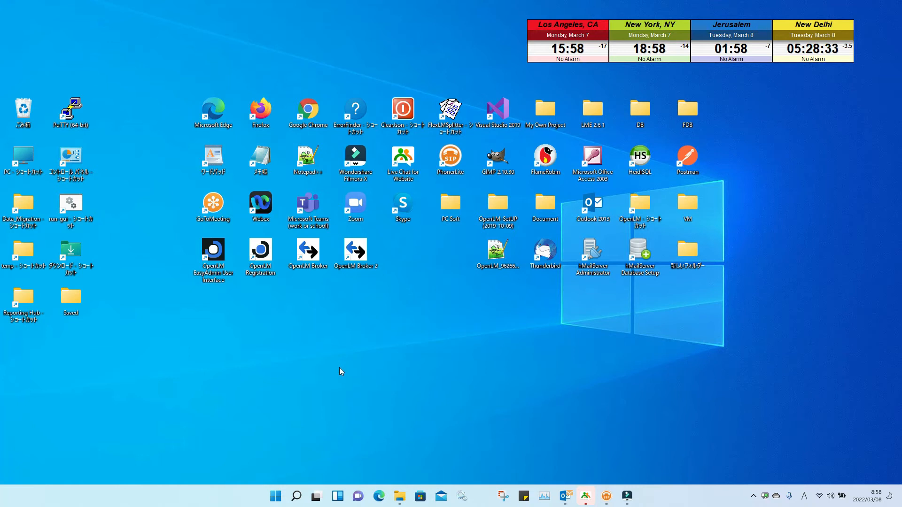
Step: Start OpenLM Server Post Install Tool from the expanded OpenLM group in All apps
{"action": "left_click", "coordinate": [276, 496]}
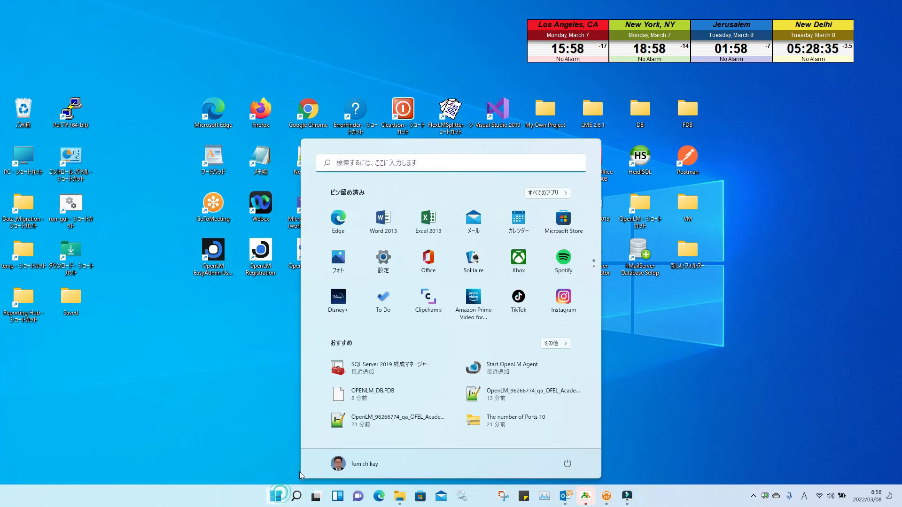
{"action": "left_click", "coordinate": [543, 196]}
{"action": "scroll", "coordinate": [501, 272], "scroll_direction": "down", "scroll_amount": 10}
{"action": "scroll", "coordinate": [502, 271], "scroll_direction": "down", "scroll_amount": 10}
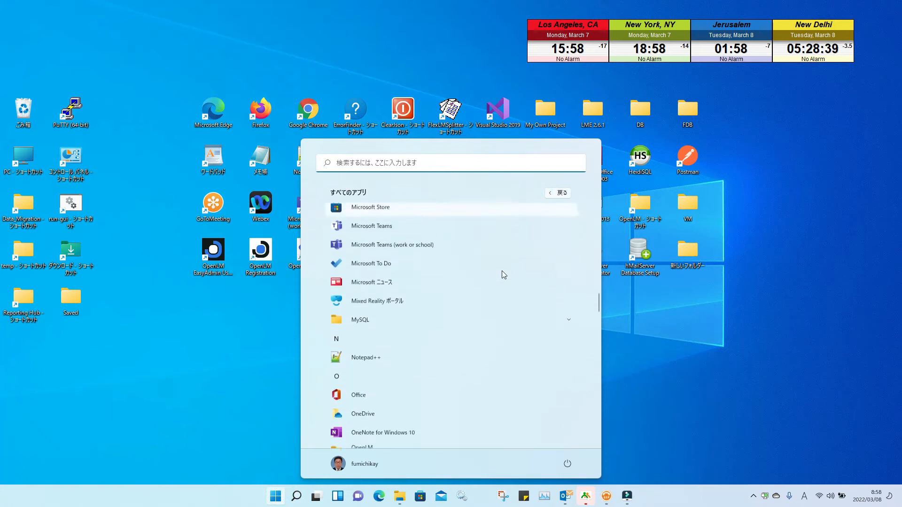
{"action": "scroll", "coordinate": [501, 272], "scroll_direction": "down", "scroll_amount": 2}
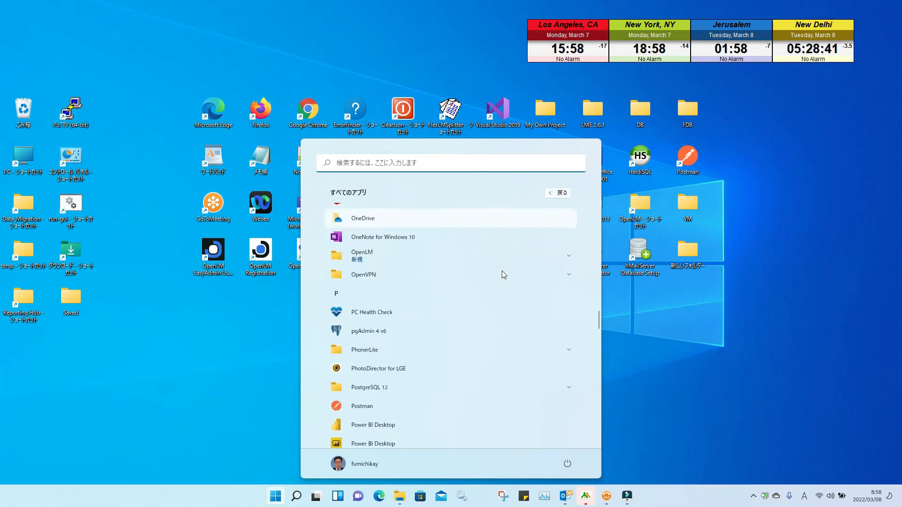
{"action": "left_click", "coordinate": [559, 260]}
{"action": "scroll", "coordinate": [559, 260], "scroll_direction": "down", "scroll_amount": 4}
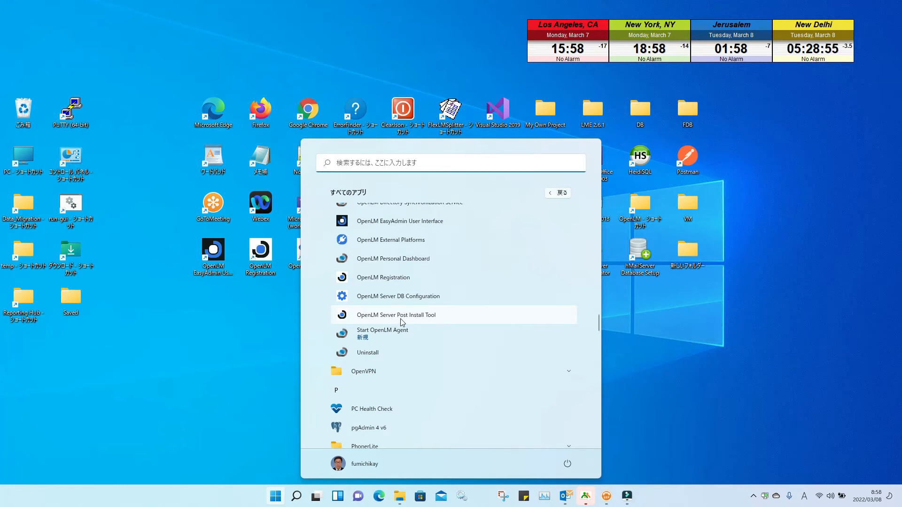
{"action": "left_click", "coordinate": [428, 318]}
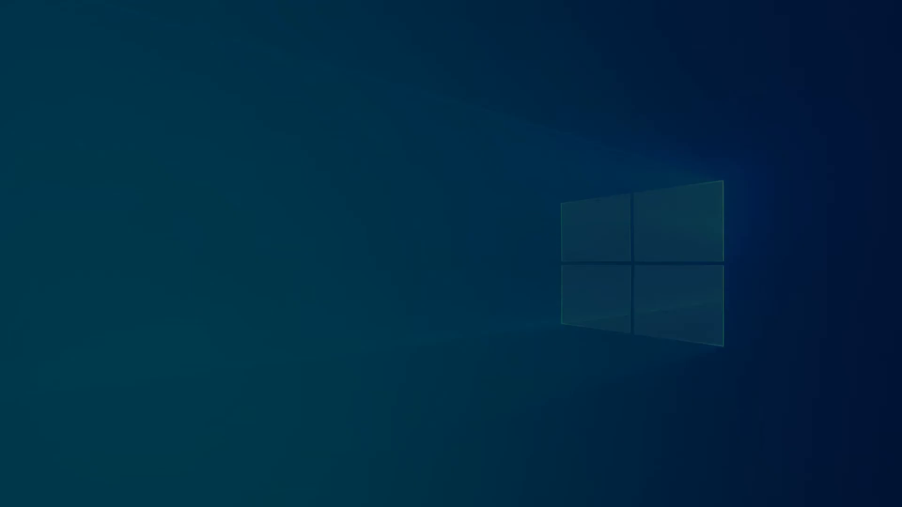
Step: Grant admin rights, choose MariaDB, enter server, database test7 and password; first test fails
{"action": "left_click", "coordinate": [426, 325]}
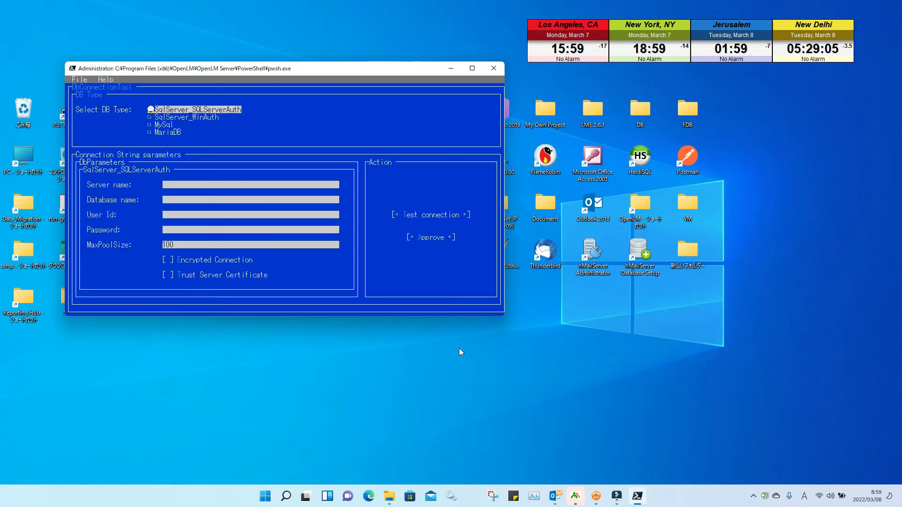
{"action": "left_click", "coordinate": [151, 133]}
{"action": "left_click", "coordinate": [173, 183]}
{"action": "type", "text": "lo"}
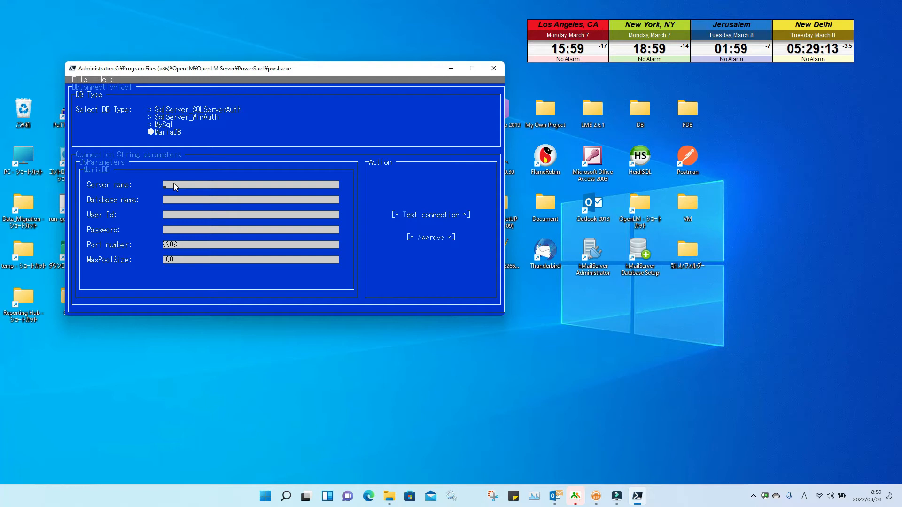
{"action": "type", "text": "calhtestp*******"}
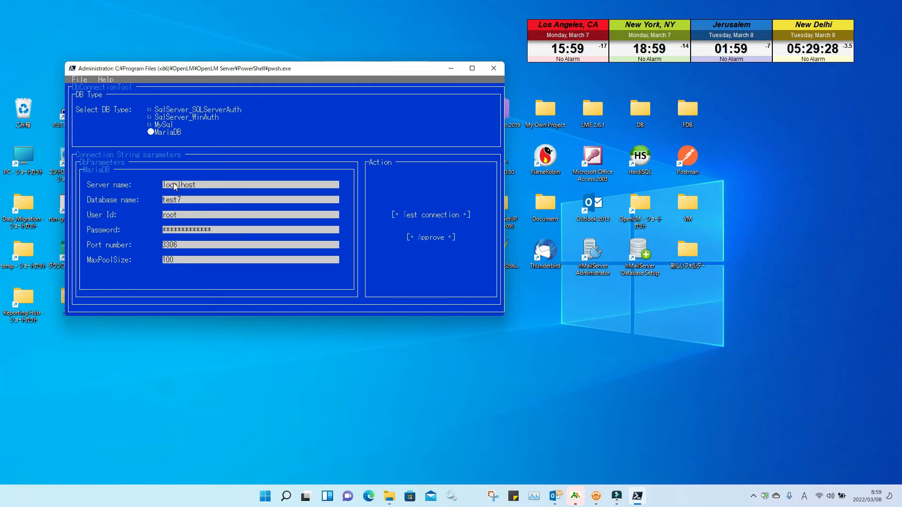
{"action": "key", "text": "Tab"}
{"action": "key", "text": "Return"}
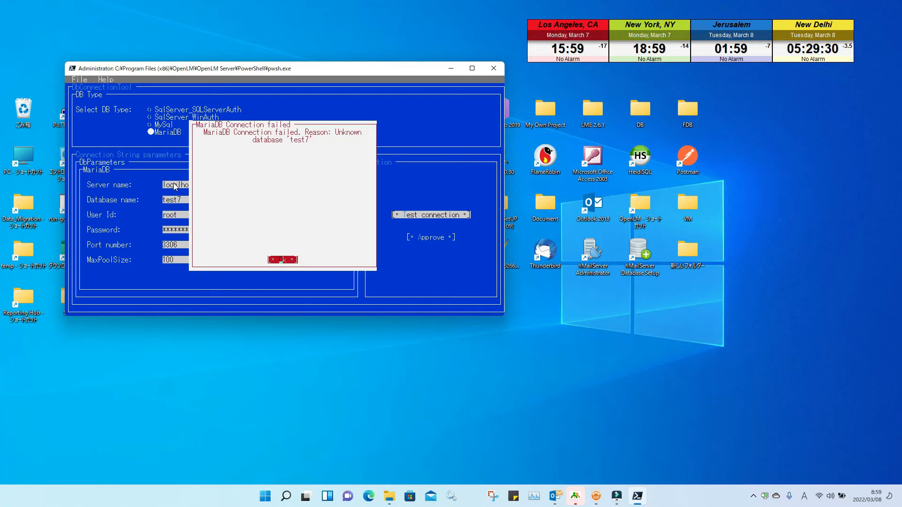
{"action": "key", "text": "Return"}
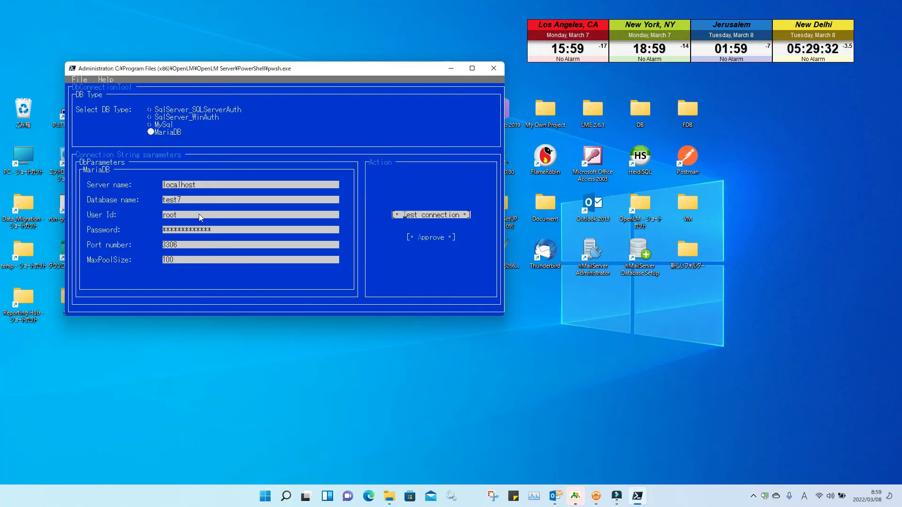
Step: Change the port to 3307, retest successfully, and approve the connection
{"action": "left_click", "coordinate": [190, 246]}
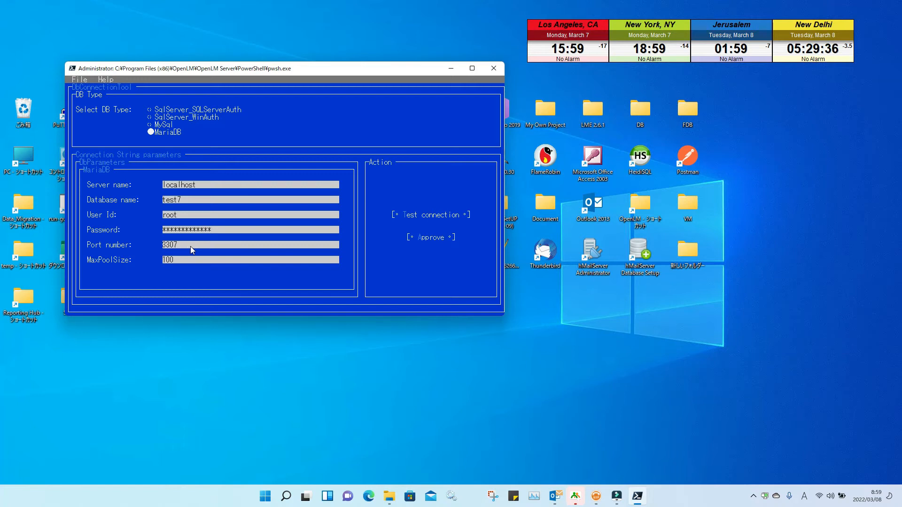
{"action": "key", "text": "Tab"}
{"action": "key", "text": "Tab"}
{"action": "key", "text": "Return"}
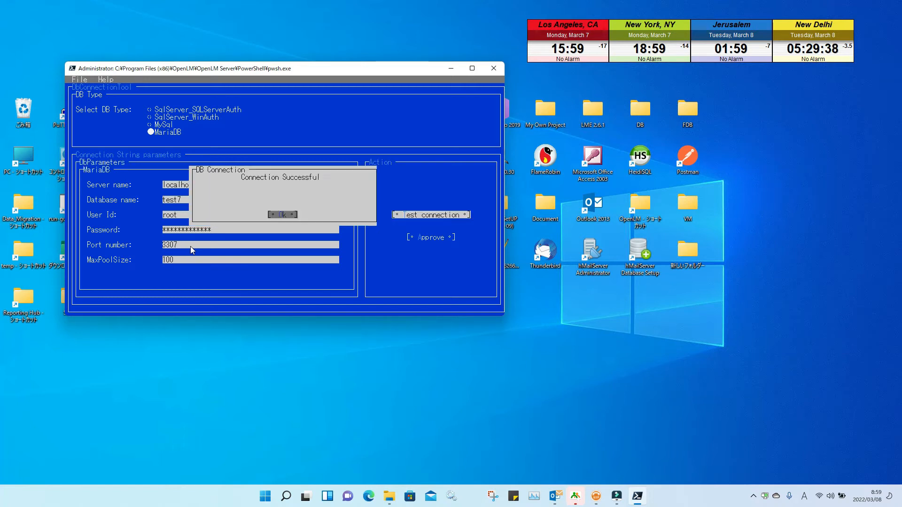
{"action": "key", "text": "Return"}
{"action": "key", "text": "Tab"}
{"action": "key", "text": "Return"}
{"action": "key", "text": "Return"}
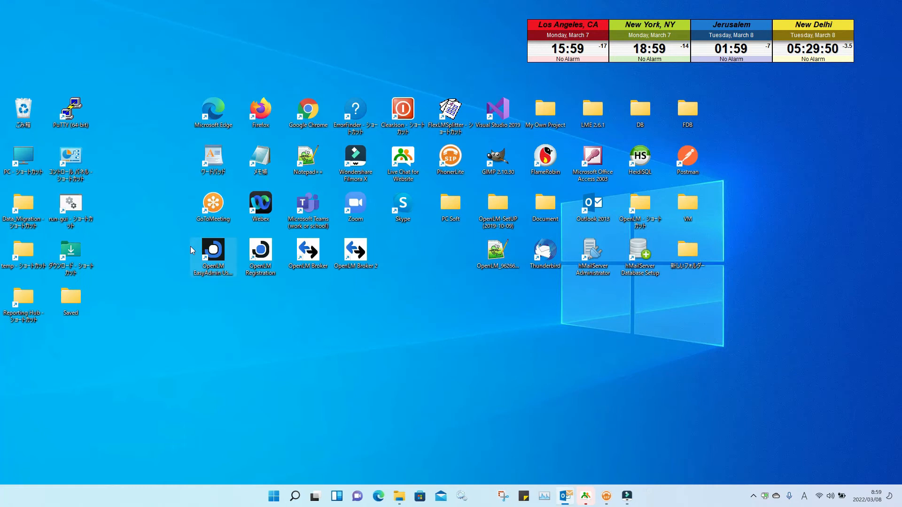
{"action": "double_click", "coordinate": [190, 246]}
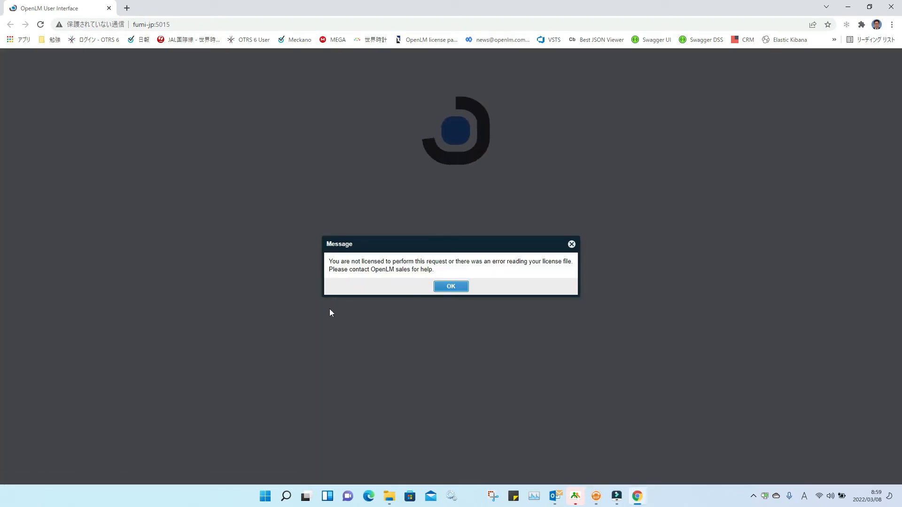
{"action": "left_click", "coordinate": [456, 288]}
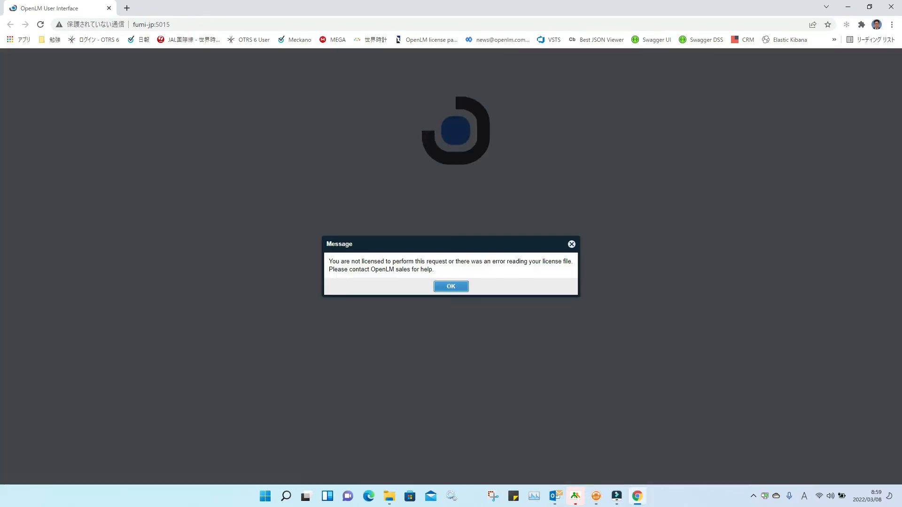
{"action": "left_click", "coordinate": [896, 4]}
{"action": "left_click", "coordinate": [496, 263]}
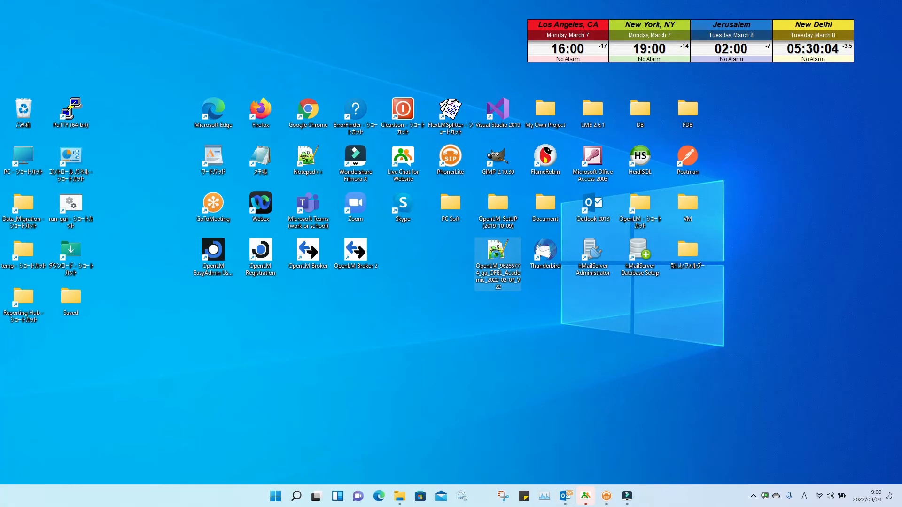
Step: Cut the V22 .lic file from the desktop and browse to C:\Program Files (x86)\OpenLM\OpenLM Server\License
{"action": "right_click", "coordinate": [497, 256]}
{"action": "left_click", "coordinate": [511, 267]}
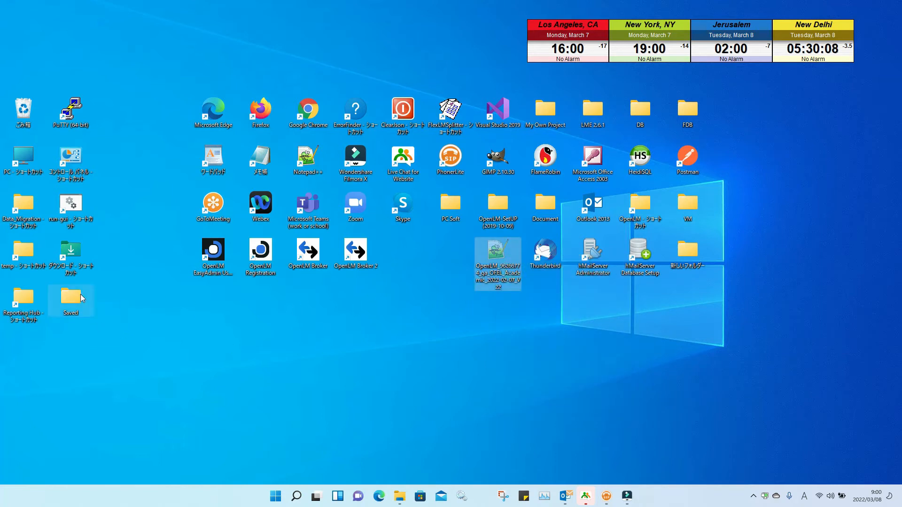
{"action": "left_click", "coordinate": [29, 159]}
{"action": "double_click", "coordinate": [27, 159]}
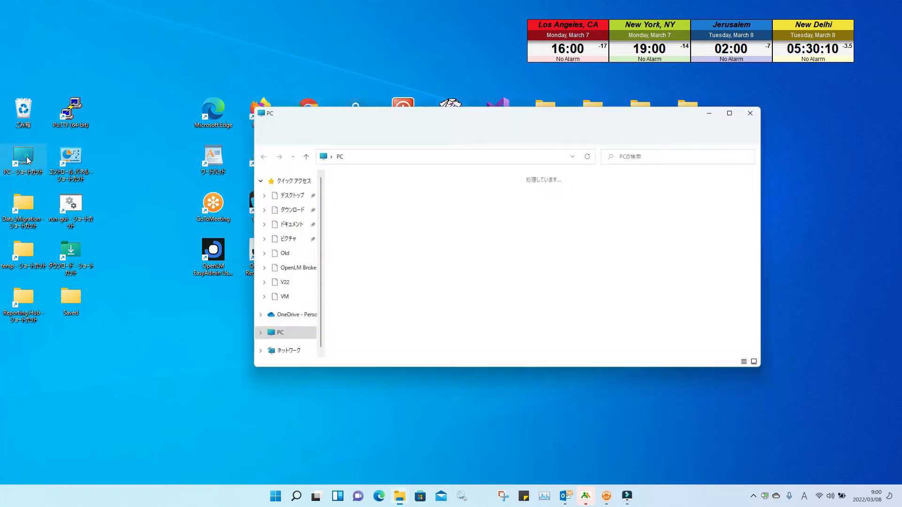
{"action": "double_click", "coordinate": [381, 261]}
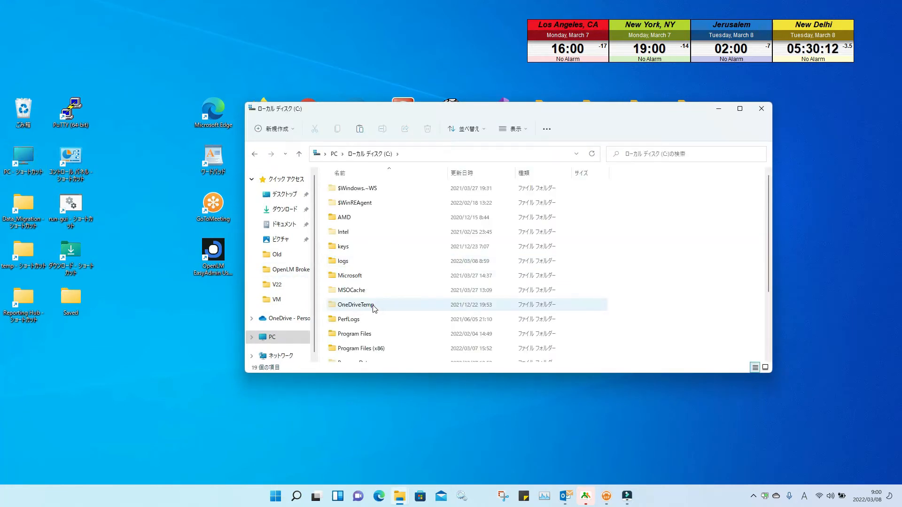
{"action": "double_click", "coordinate": [350, 348]}
{"action": "scroll", "coordinate": [376, 315], "scroll_direction": "down", "scroll_amount": 2}
{"action": "scroll", "coordinate": [377, 338], "scroll_direction": "down", "scroll_amount": 5}
{"action": "double_click", "coordinate": [377, 357]}
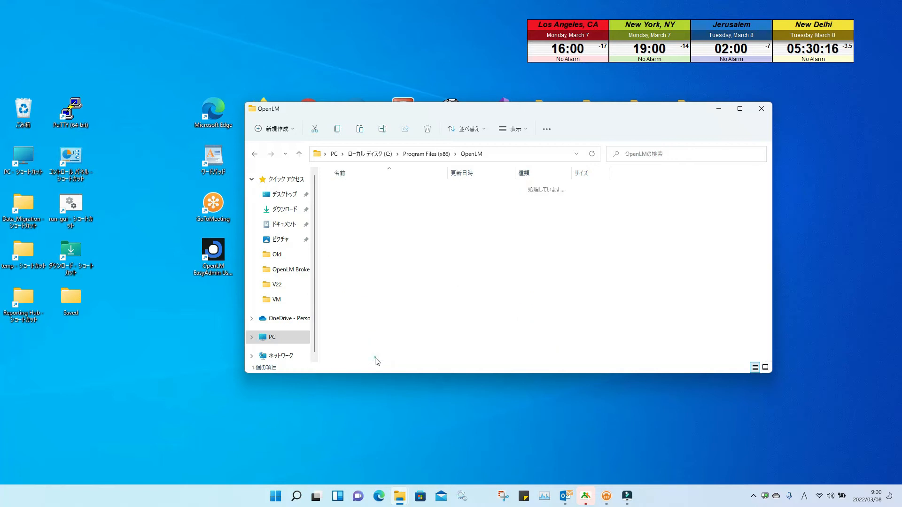
{"action": "double_click", "coordinate": [368, 191]}
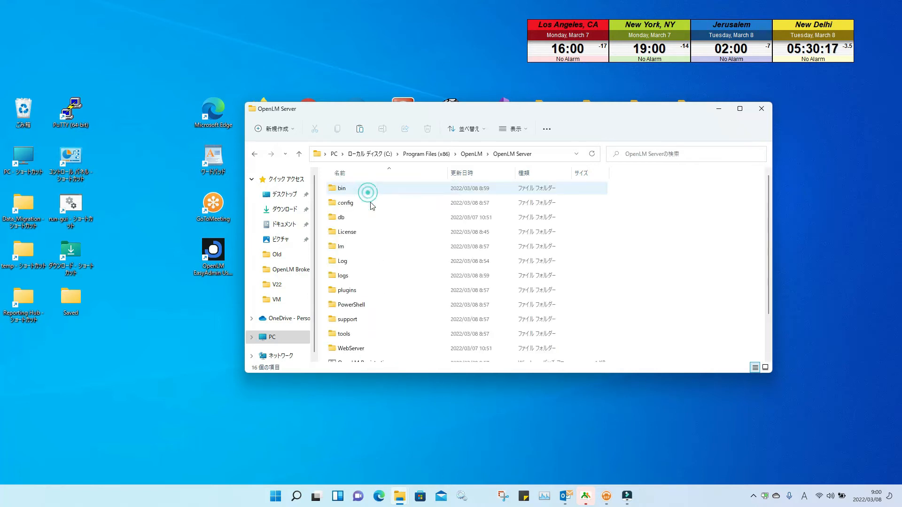
{"action": "double_click", "coordinate": [365, 236]}
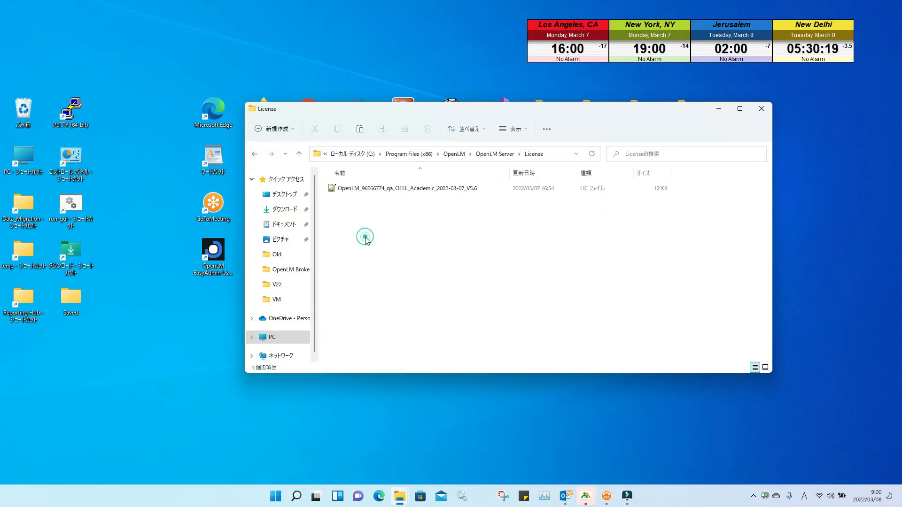
Step: Paste the V22 license into the License folder, granting administrator permission
{"action": "right_click", "coordinate": [392, 216]}
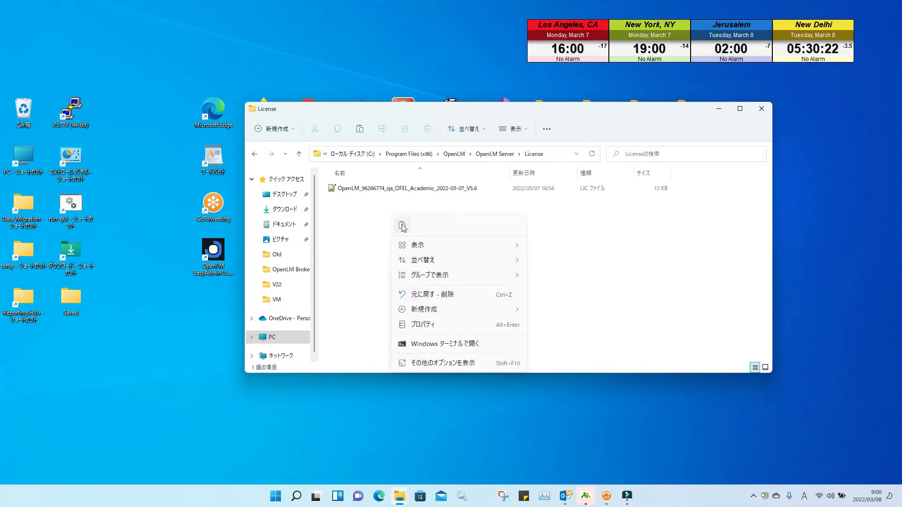
{"action": "left_click", "coordinate": [400, 225]}
{"action": "left_click", "coordinate": [436, 186]}
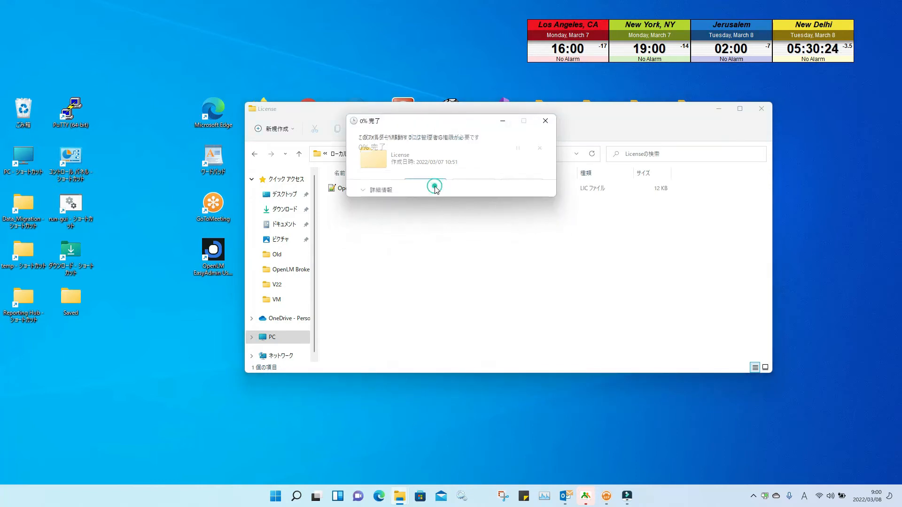
{"action": "left_click", "coordinate": [411, 190]}
{"action": "left_click", "coordinate": [419, 222]}
{"action": "left_click", "coordinate": [416, 188]}
{"action": "key", "text": "Delete"}
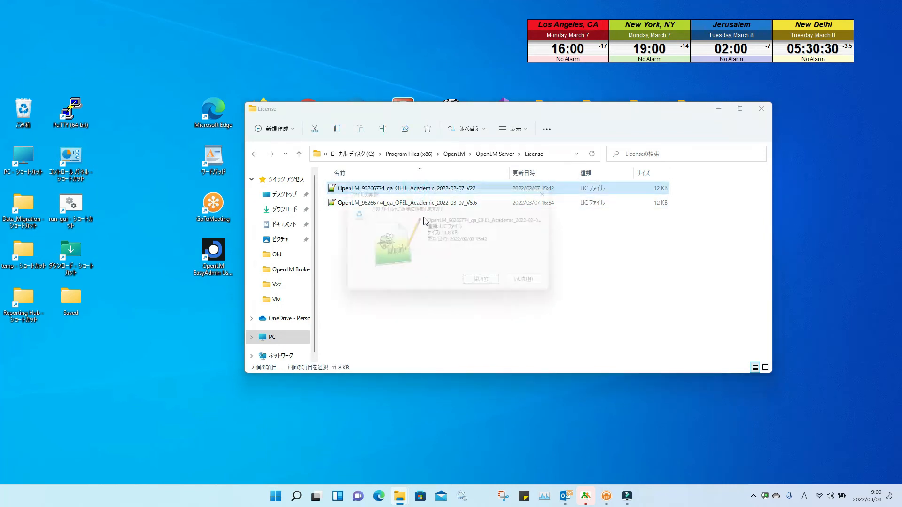
{"action": "left_click", "coordinate": [486, 284]}
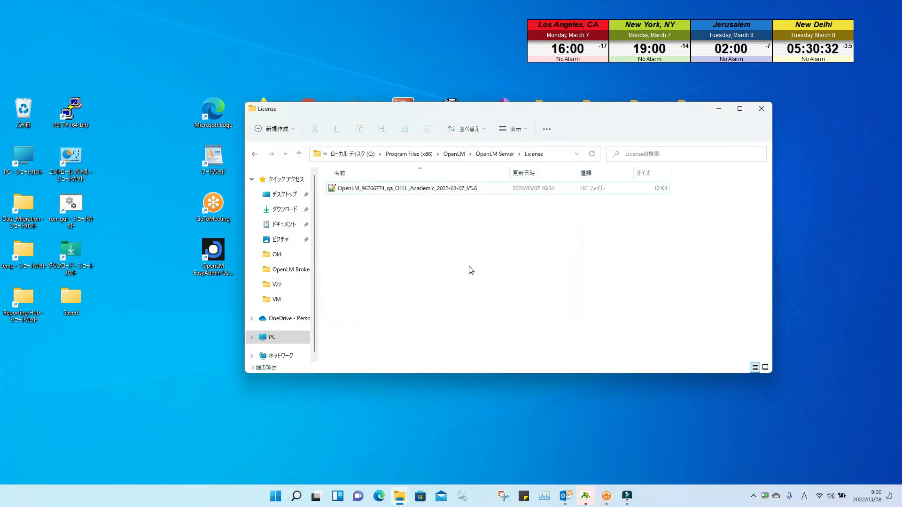
Step: Restore the accidentally deleted V22 file, delete the old V5.6 license, and close Explorer
{"action": "key", "text": "ctrl+z"}
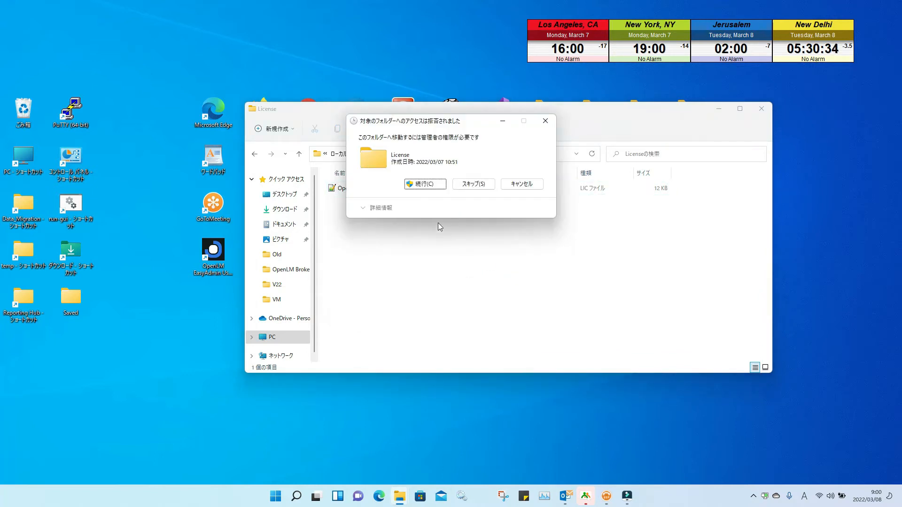
{"action": "left_click", "coordinate": [428, 183]}
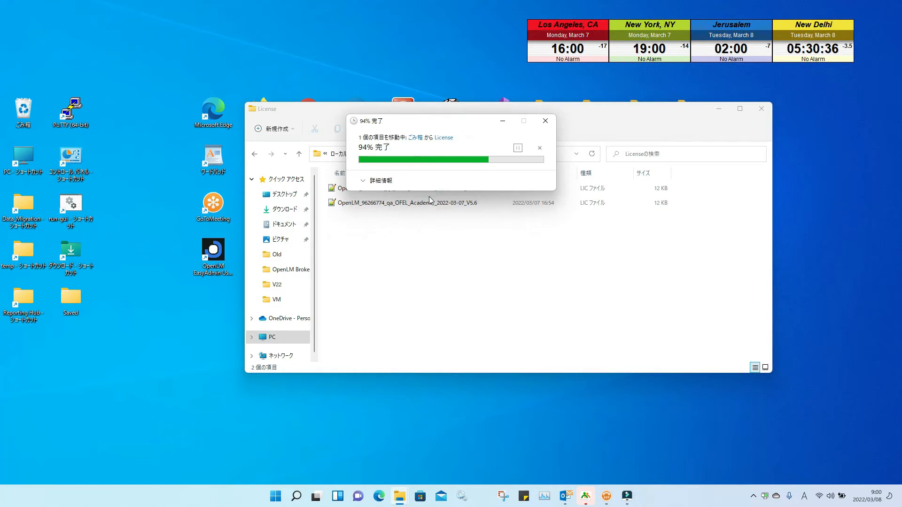
{"action": "left_click", "coordinate": [429, 203]}
{"action": "key", "text": "Delete"}
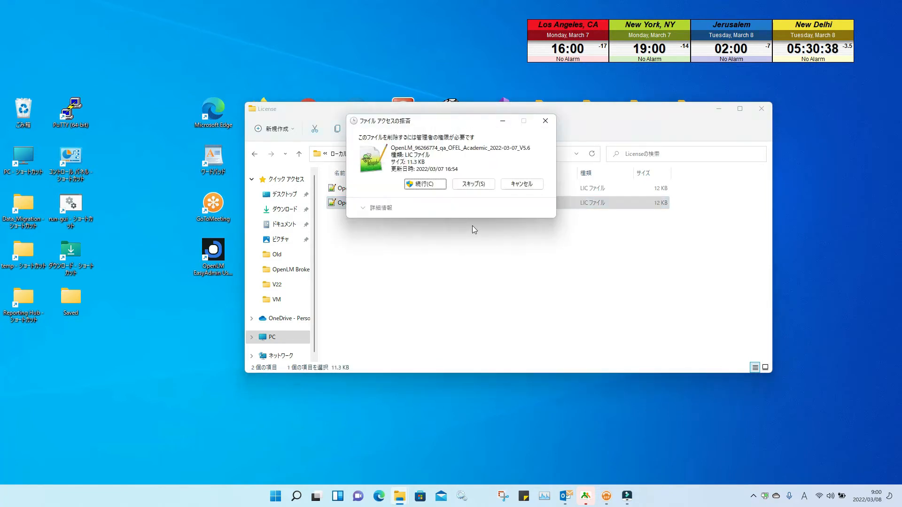
{"action": "left_click", "coordinate": [426, 184]}
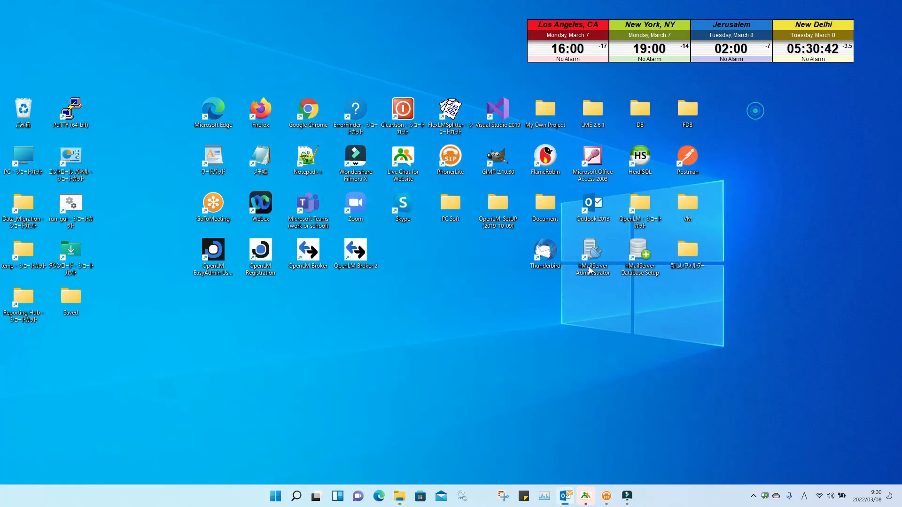
{"action": "left_click", "coordinate": [761, 109]}
{"action": "left_click", "coordinate": [459, 496]}
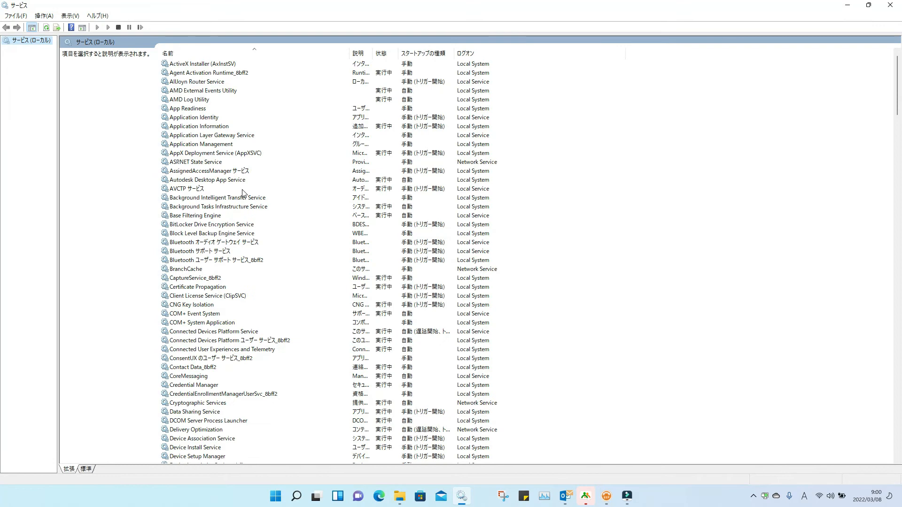
Step: Start the OpenLM Server service in Services, then relaunch EasyAdmin to confirm its fresh uptime
{"action": "scroll", "coordinate": [243, 192], "scroll_direction": "down", "scroll_amount": 20}
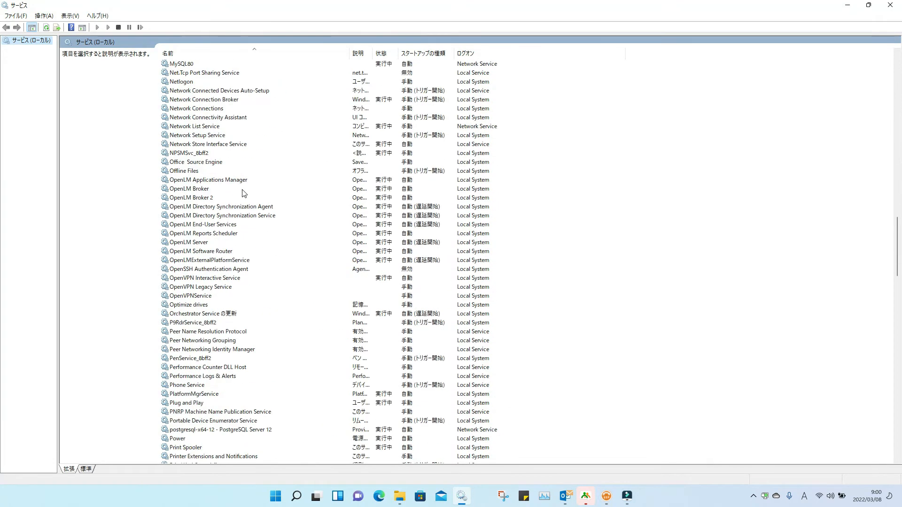
{"action": "scroll", "coordinate": [242, 193], "scroll_direction": "down", "scroll_amount": 2}
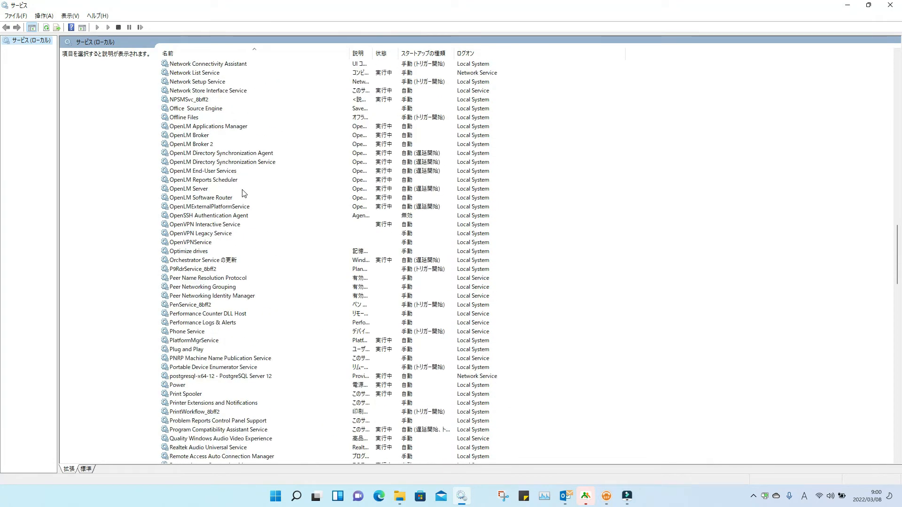
{"action": "left_click", "coordinate": [195, 189]}
{"action": "left_click", "coordinate": [143, 28]}
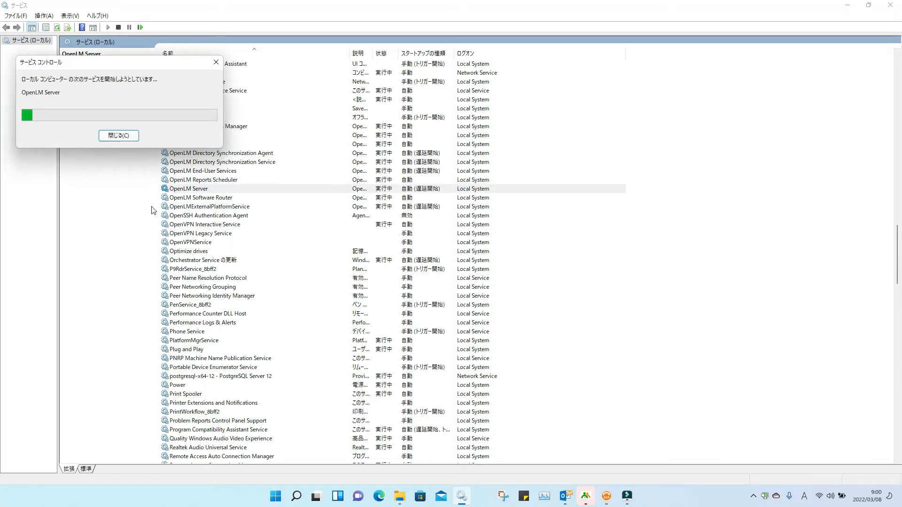
{"action": "left_click", "coordinate": [890, 5]}
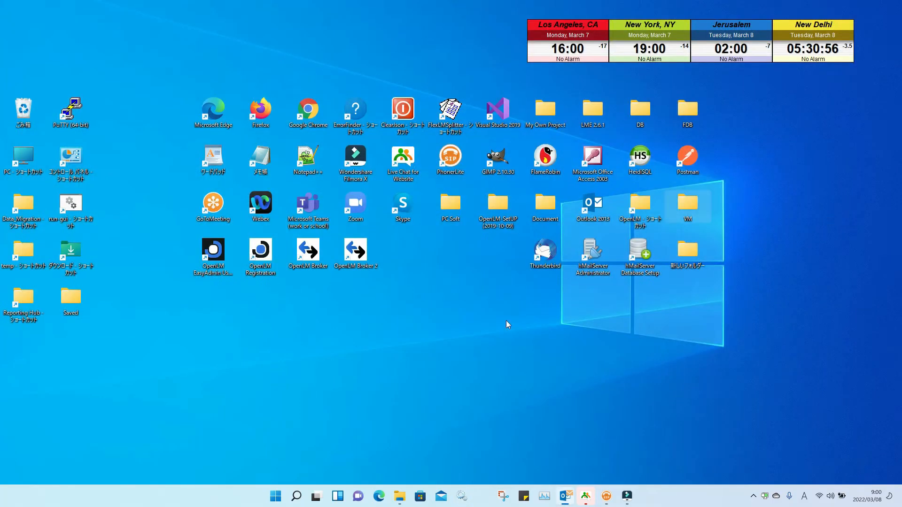
{"action": "double_click", "coordinate": [214, 251]}
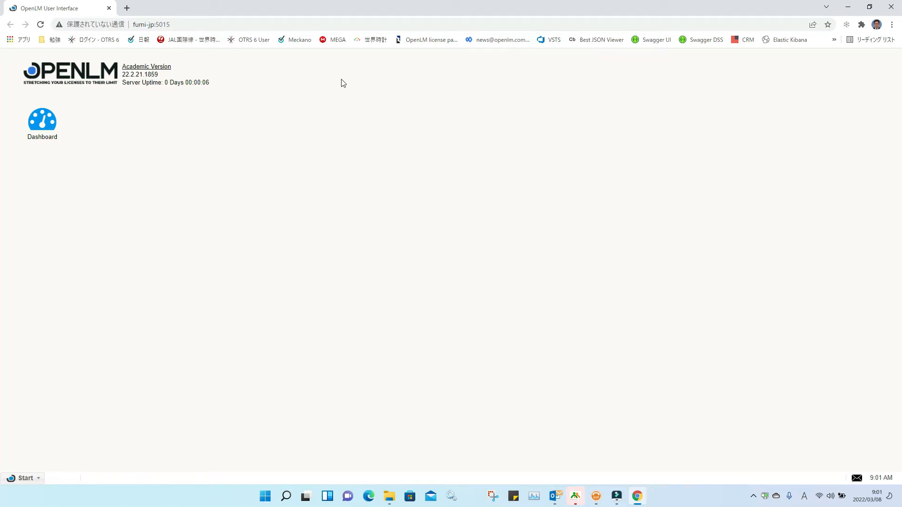
{"action": "left_click", "coordinate": [848, 7]}
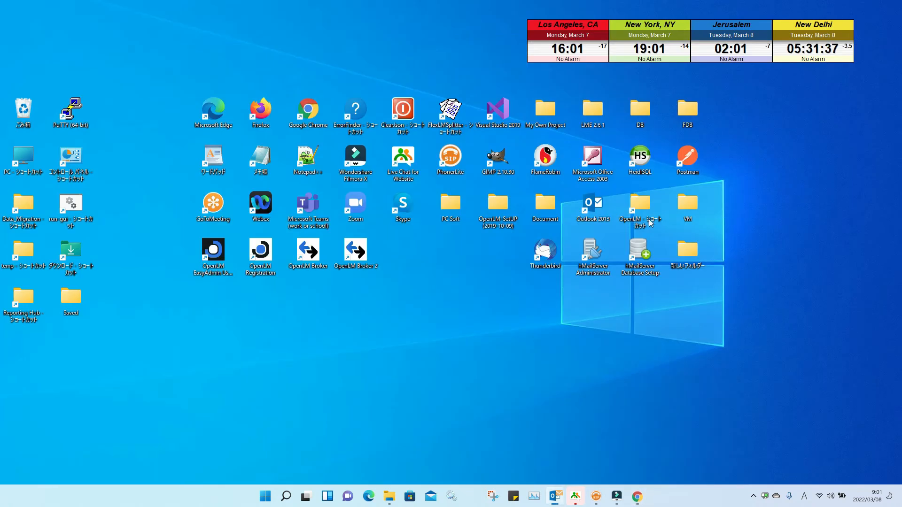
{"action": "left_click", "coordinate": [264, 498]}
{"action": "left_click", "coordinate": [543, 193]}
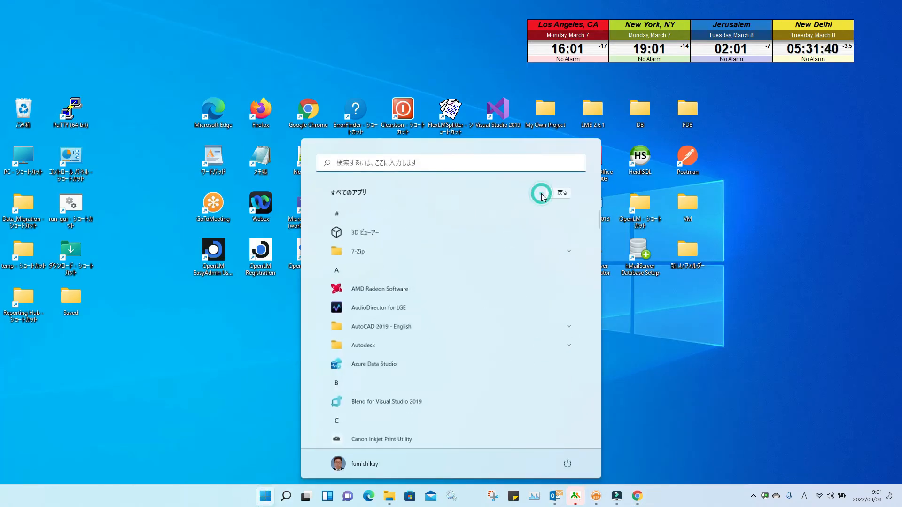
{"action": "scroll", "coordinate": [515, 237], "scroll_direction": "down", "scroll_amount": 10}
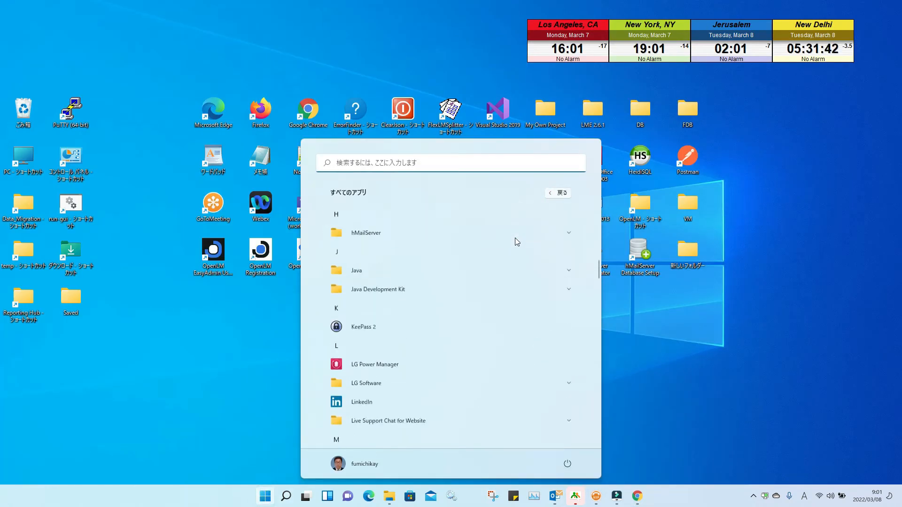
{"action": "scroll", "coordinate": [515, 237], "scroll_direction": "down", "scroll_amount": 3}
{"action": "scroll", "coordinate": [516, 242], "scroll_direction": "down", "scroll_amount": 1}
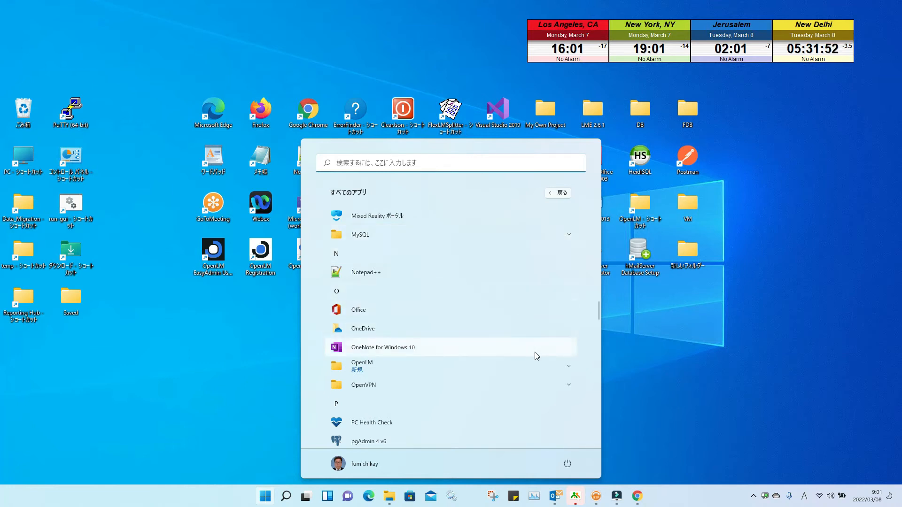
{"action": "left_click", "coordinate": [545, 366]}
{"action": "scroll", "coordinate": [547, 367], "scroll_direction": "down", "scroll_amount": 1}
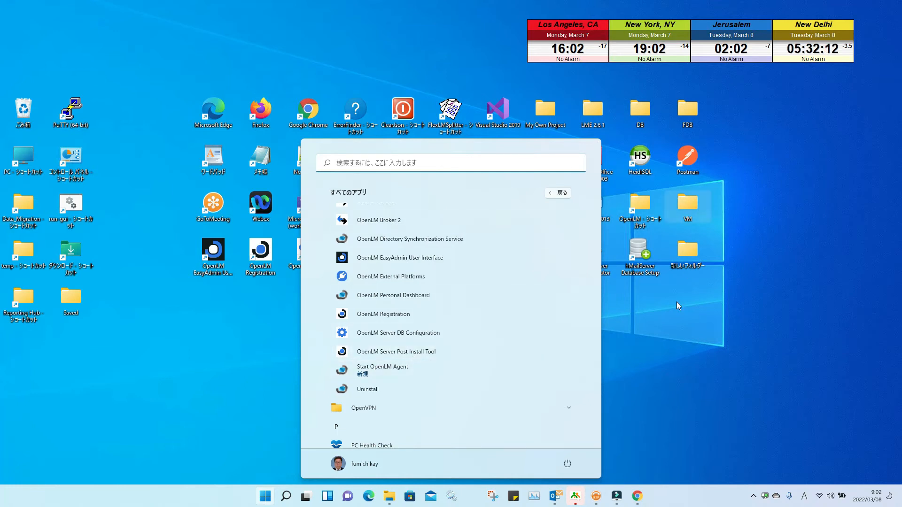
{"action": "left_click", "coordinate": [669, 354]}
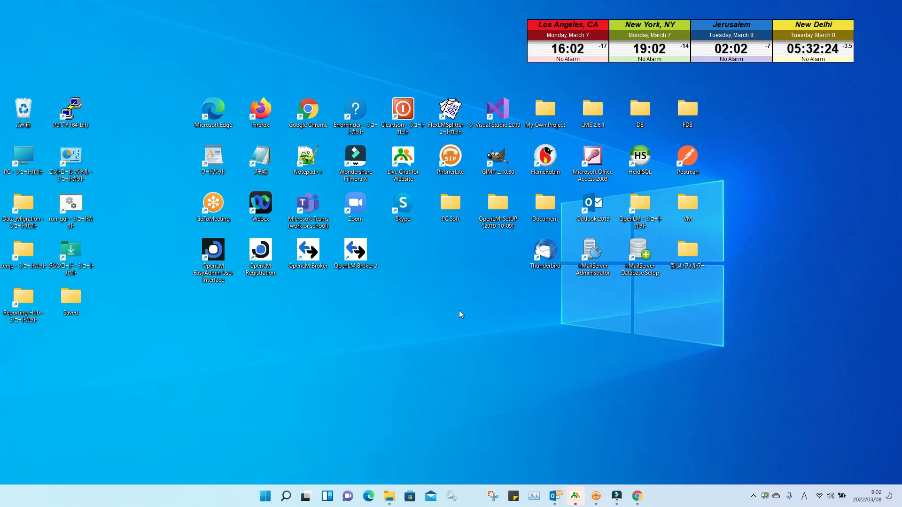
Step: Run OpenLM.Identity.Service.Setup from OpenLM-SetUP\V2107, accepting the EULA and the default install folder
{"action": "double_click", "coordinate": [503, 211]}
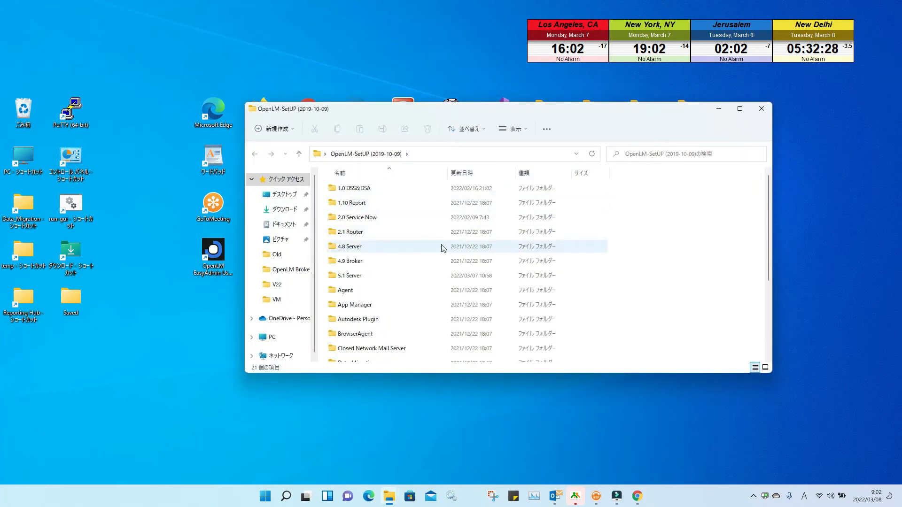
{"action": "scroll", "coordinate": [409, 224], "scroll_direction": "down", "scroll_amount": 5}
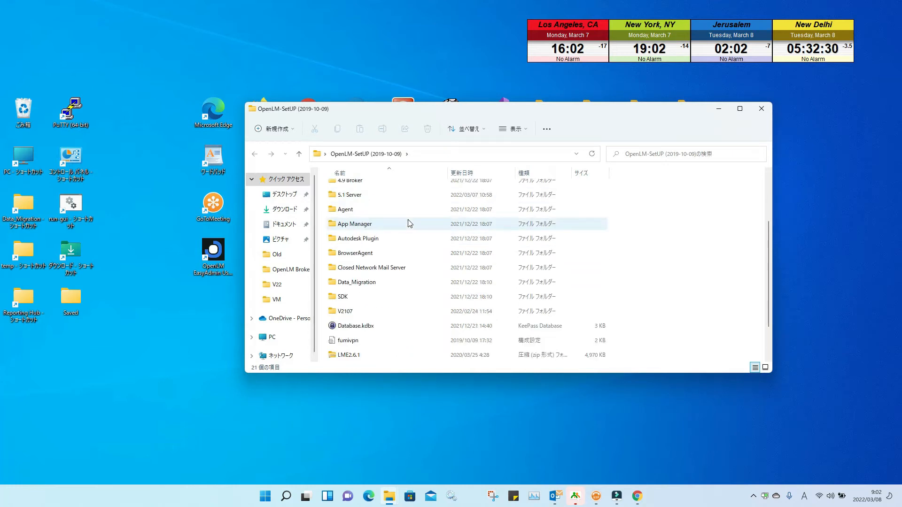
{"action": "double_click", "coordinate": [403, 269]}
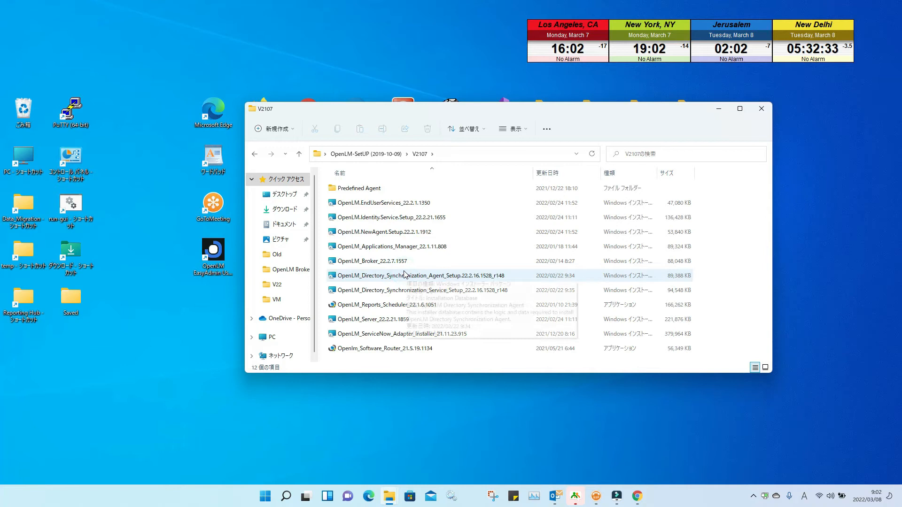
{"action": "double_click", "coordinate": [400, 217]}
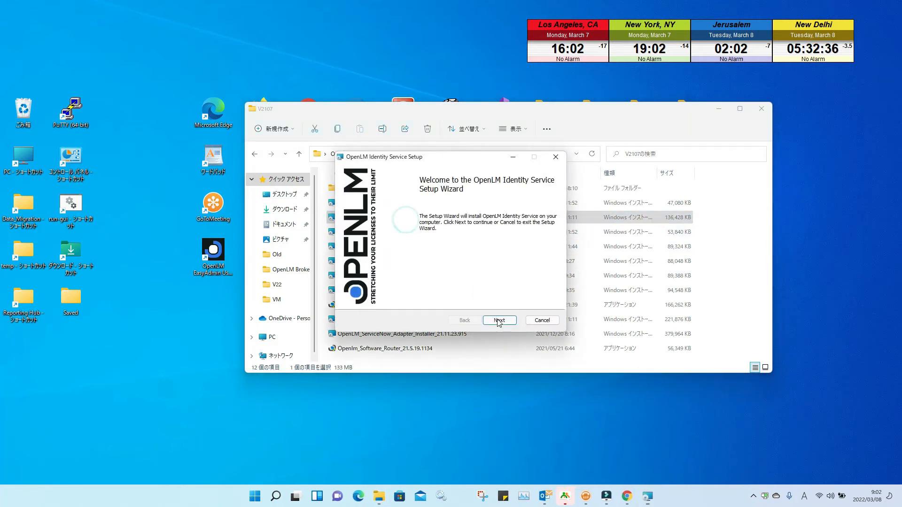
{"action": "left_click", "coordinate": [498, 319]}
{"action": "left_click", "coordinate": [350, 299]}
{"action": "left_click", "coordinate": [501, 323]}
{"action": "left_click", "coordinate": [501, 323]}
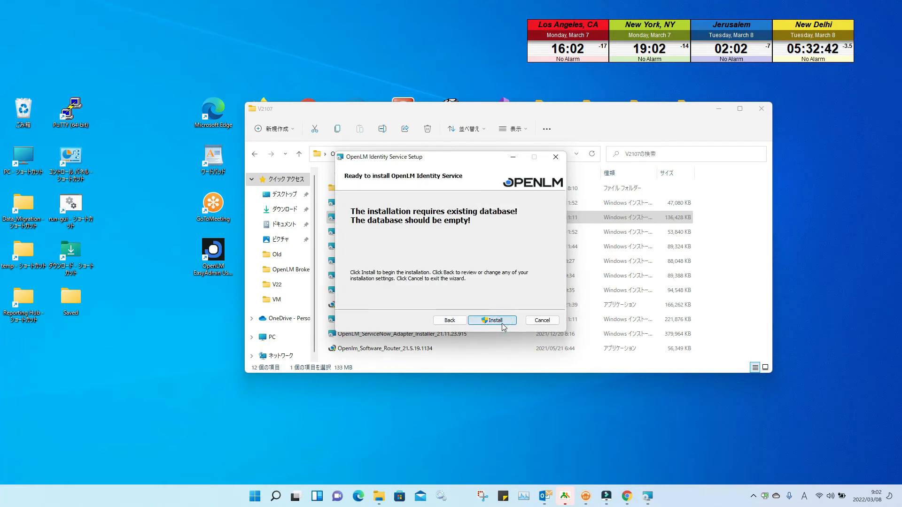
{"action": "left_click", "coordinate": [502, 323]}
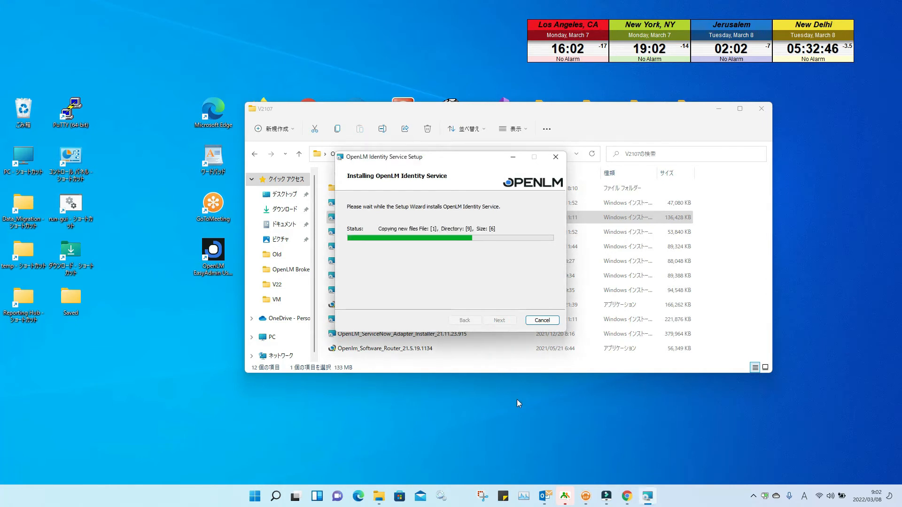
{"action": "left_click", "coordinate": [499, 320]}
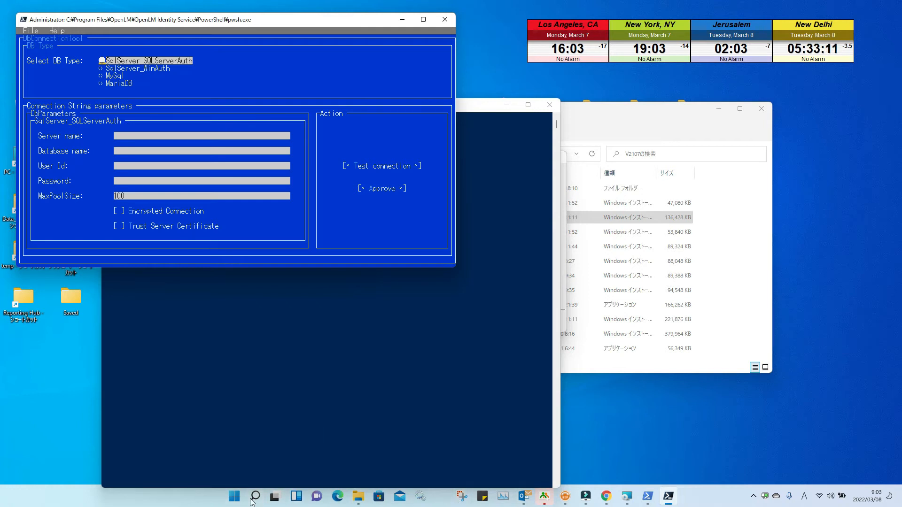
Step: Launch MySQL Workbench 8.0 CE and open the MariaDB connection despite the version warning
{"action": "left_click", "coordinate": [234, 496]}
{"action": "left_click", "coordinate": [554, 194]}
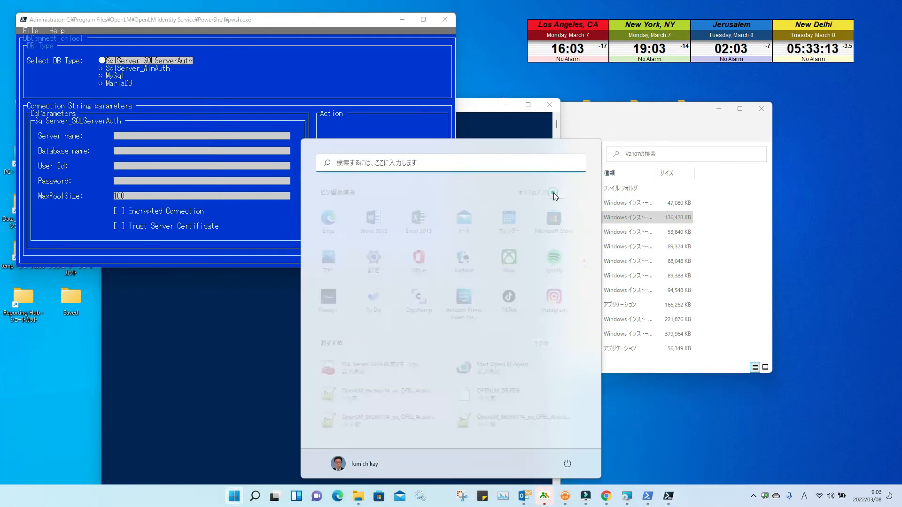
{"action": "scroll", "coordinate": [515, 333], "scroll_direction": "down", "scroll_amount": 5}
{"action": "scroll", "coordinate": [515, 333], "scroll_direction": "down", "scroll_amount": 5}
{"action": "scroll", "coordinate": [538, 370], "scroll_direction": "down", "scroll_amount": 3}
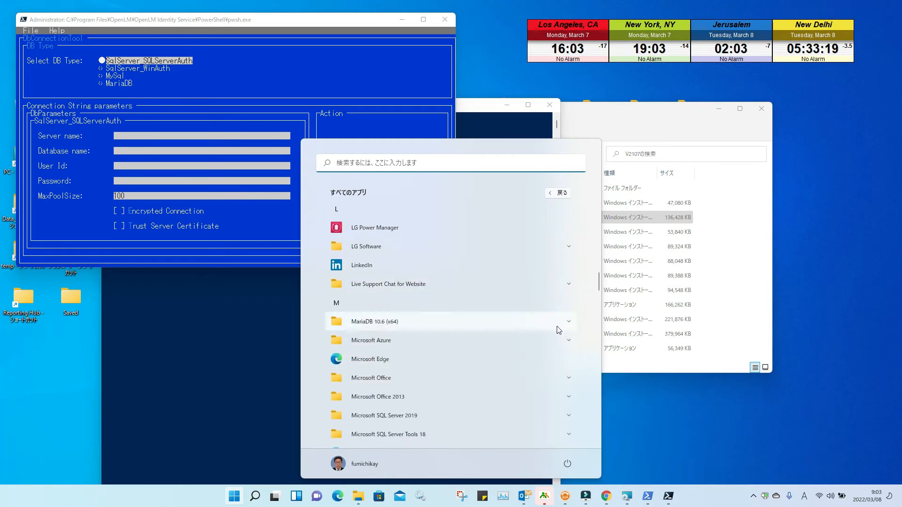
{"action": "scroll", "coordinate": [534, 319], "scroll_direction": "down", "scroll_amount": 3}
{"action": "scroll", "coordinate": [532, 326], "scroll_direction": "down", "scroll_amount": 4}
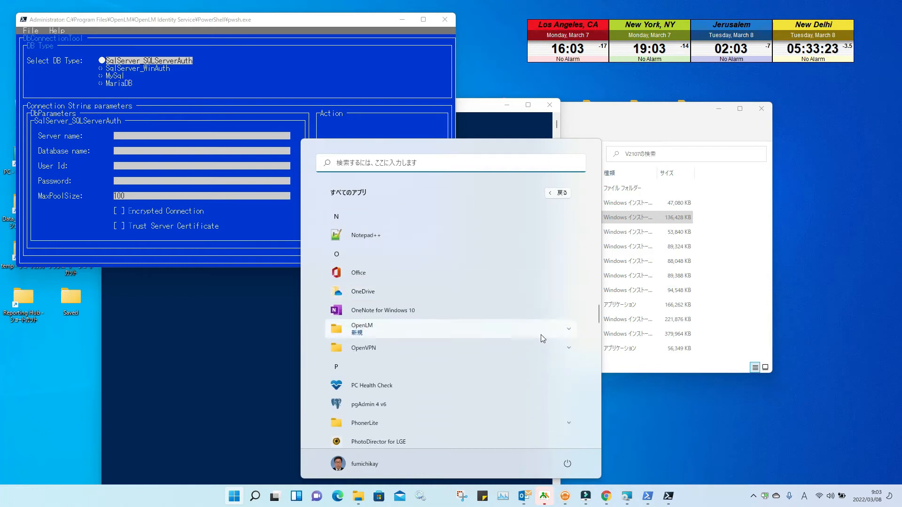
{"action": "scroll", "coordinate": [550, 336], "scroll_direction": "up", "scroll_amount": 3}
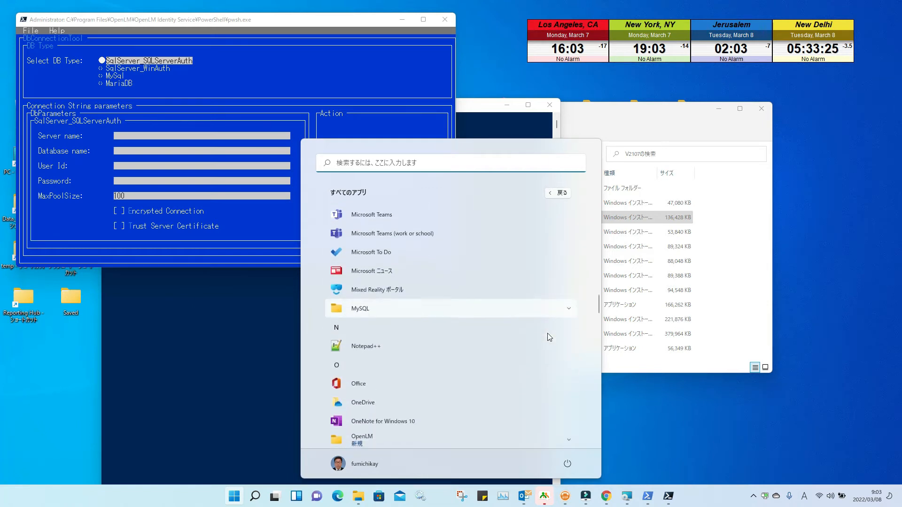
{"action": "left_click", "coordinate": [551, 310]}
{"action": "scroll", "coordinate": [540, 342], "scroll_direction": "down", "scroll_amount": 2}
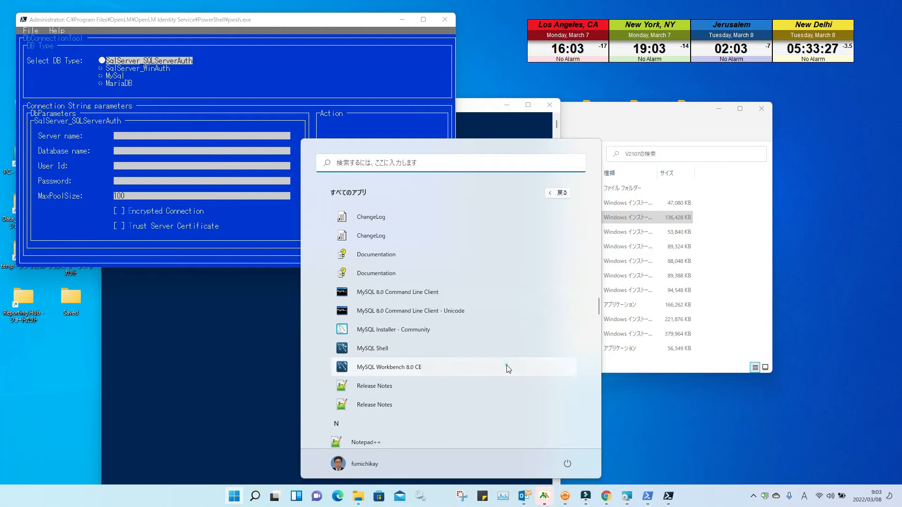
{"action": "left_click", "coordinate": [506, 365]}
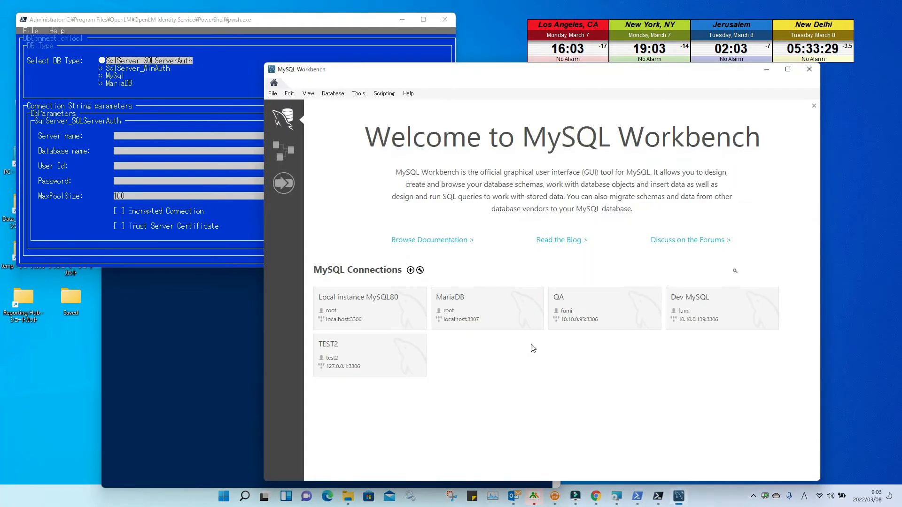
{"action": "double_click", "coordinate": [475, 319]}
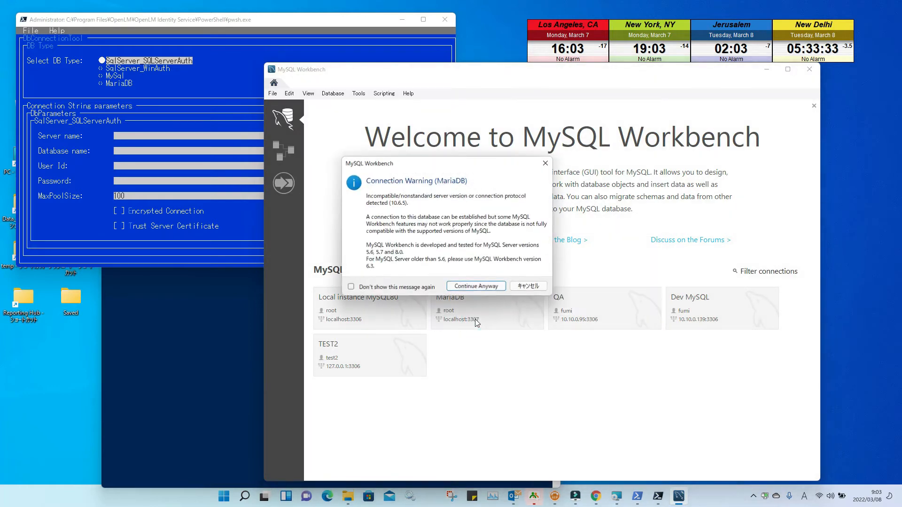
{"action": "left_click", "coordinate": [467, 288]}
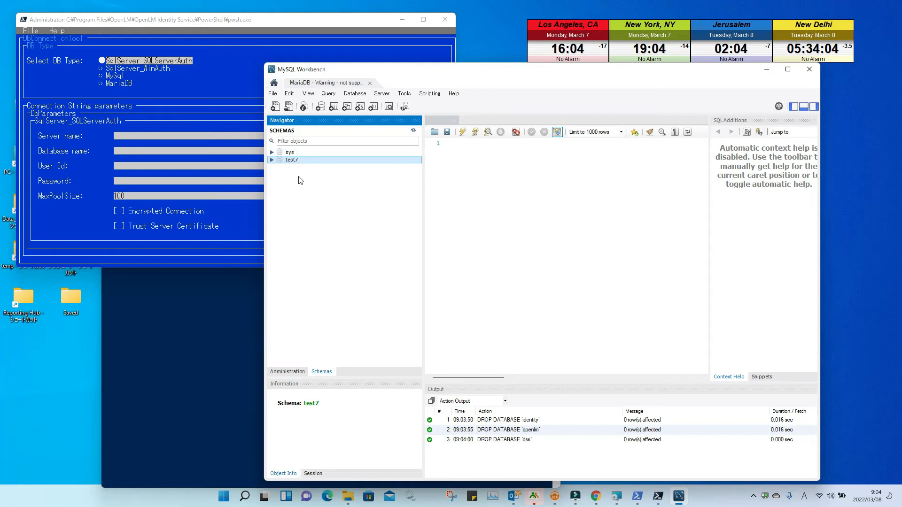
Step: Create the identity schema with utf8mb4 / utf8mb4_bin, apply it, and close Workbench
{"action": "left_click", "coordinate": [323, 109]}
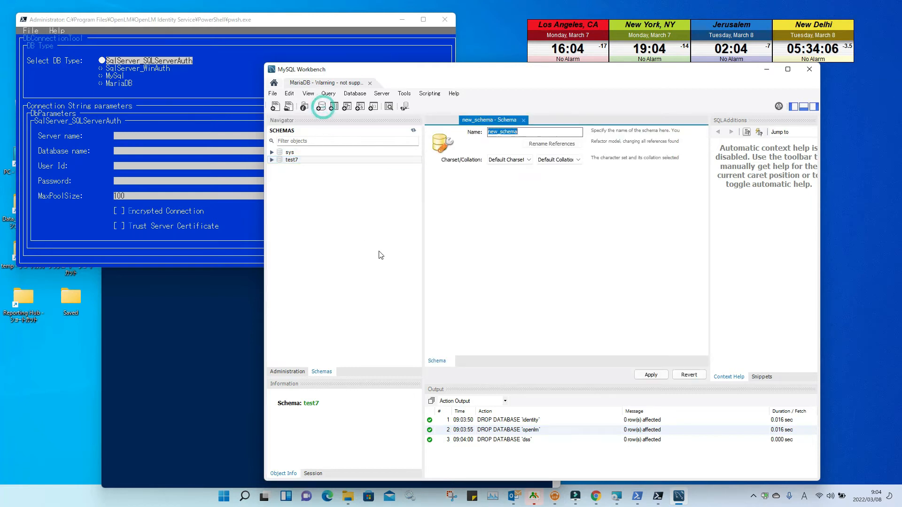
{"action": "type", "text": "identity"}
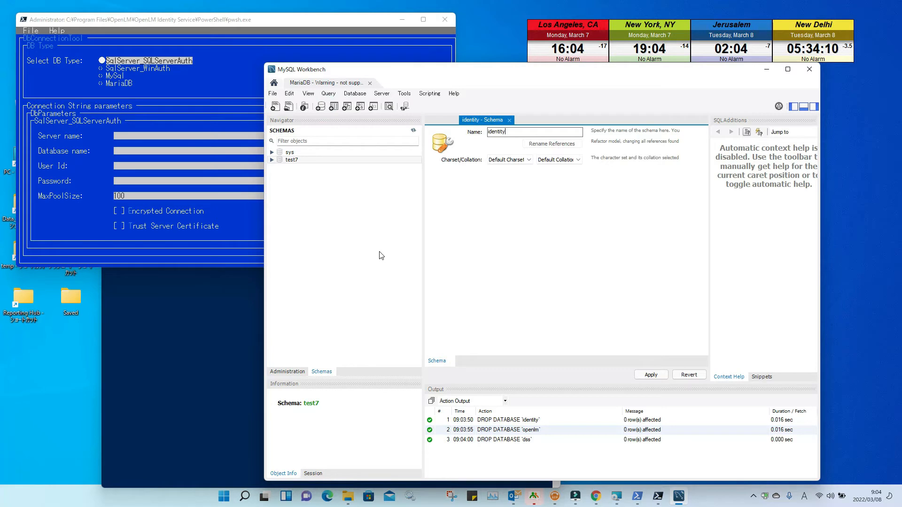
{"action": "left_click", "coordinate": [530, 160]}
{"action": "left_click", "coordinate": [529, 191]}
{"action": "left_click_drag", "start_coordinate": [531, 204], "coordinate": [531, 288]}
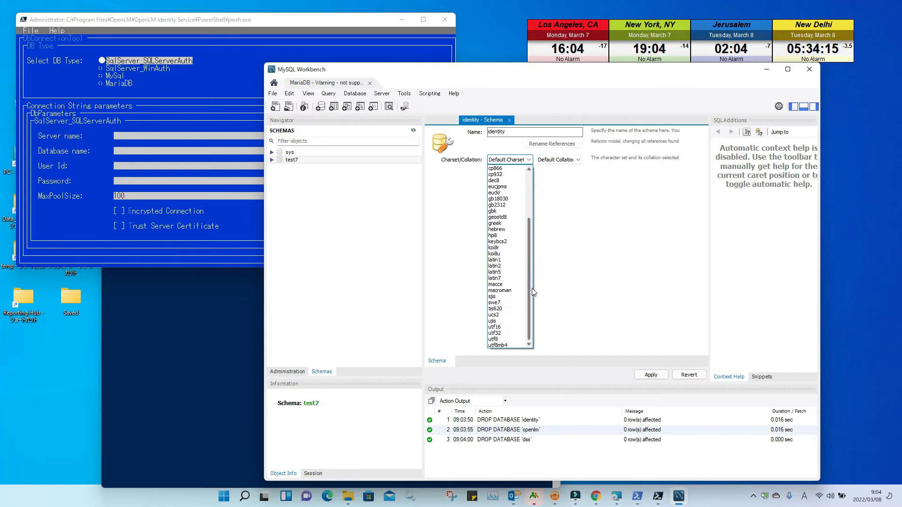
{"action": "left_click", "coordinate": [508, 346]}
{"action": "left_click", "coordinate": [578, 160]}
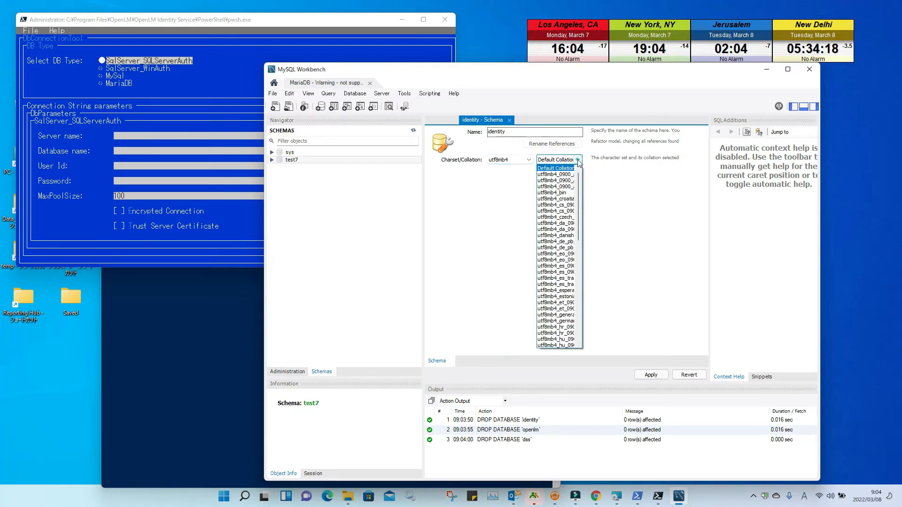
{"action": "left_click", "coordinate": [559, 193]}
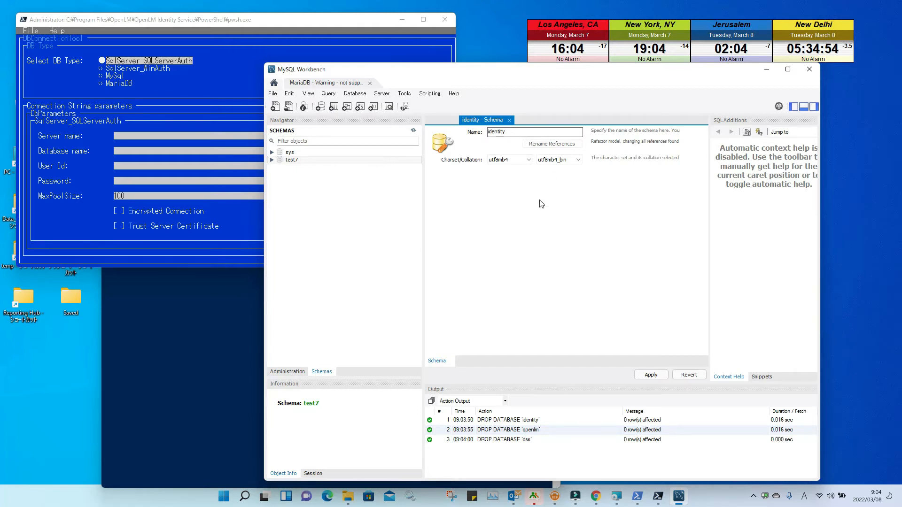
{"action": "left_click", "coordinate": [650, 374]}
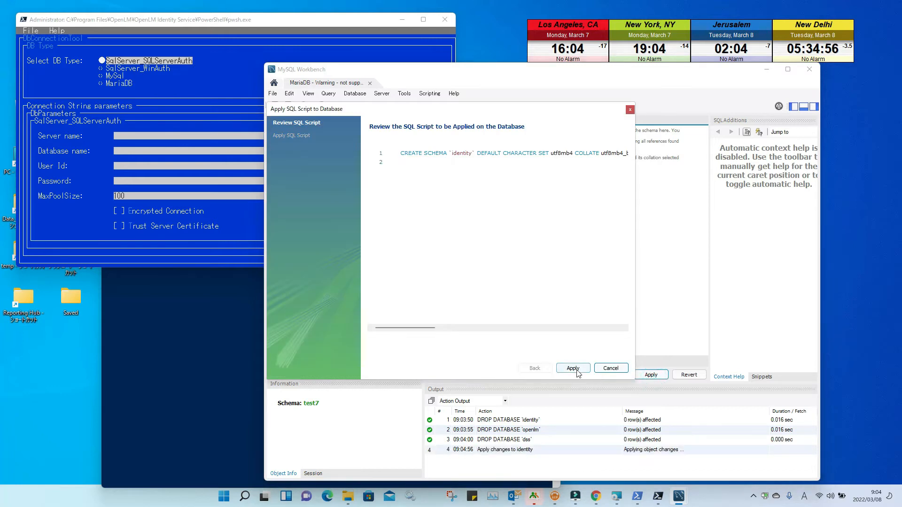
{"action": "left_click", "coordinate": [574, 369]}
{"action": "left_click", "coordinate": [573, 368]}
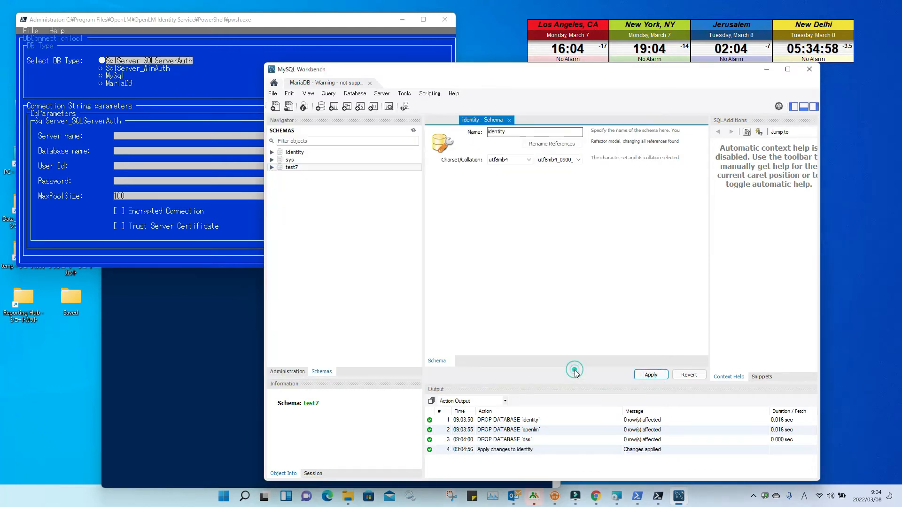
{"action": "left_click", "coordinate": [809, 70]}
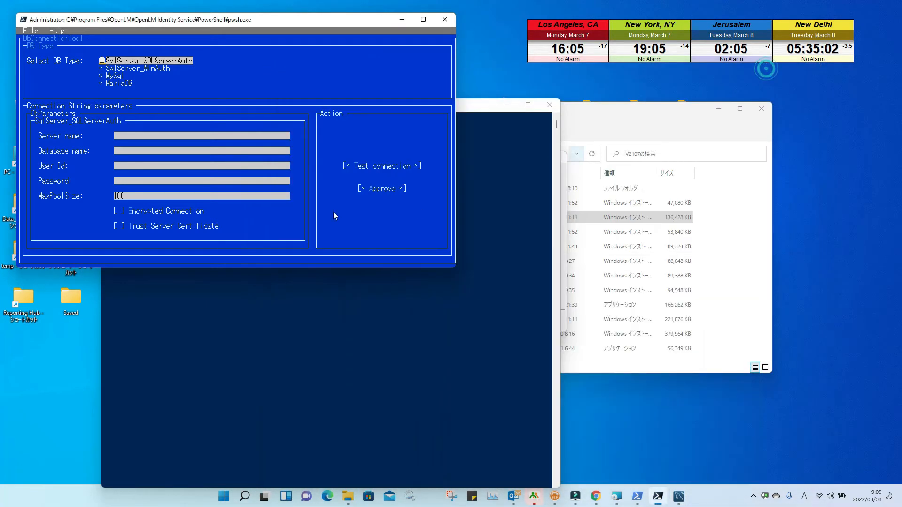
Step: Choose MariaDB and enter server localhost, database identity, user root and the password
{"action": "key", "text": "Down"}
{"action": "key", "text": "Down"}
{"action": "key", "text": "Down"}
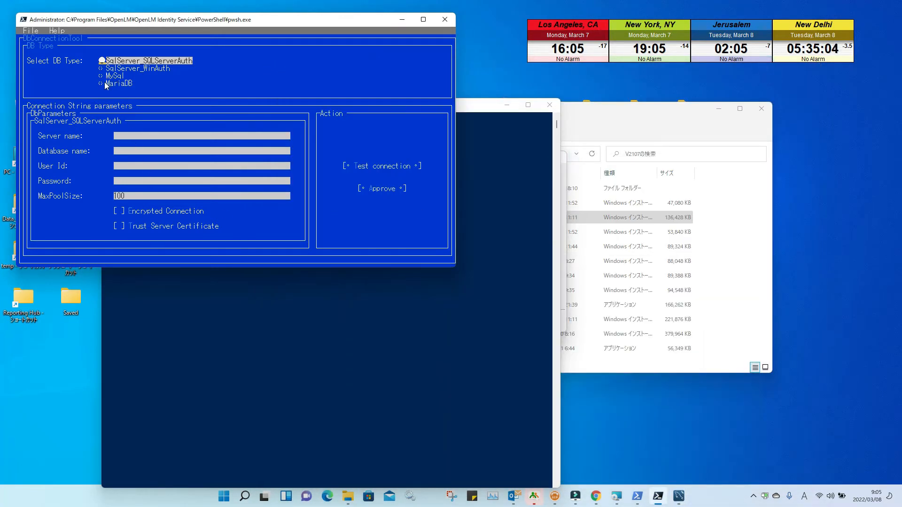
{"action": "key", "text": "space"}
{"action": "left_click", "coordinate": [129, 141]}
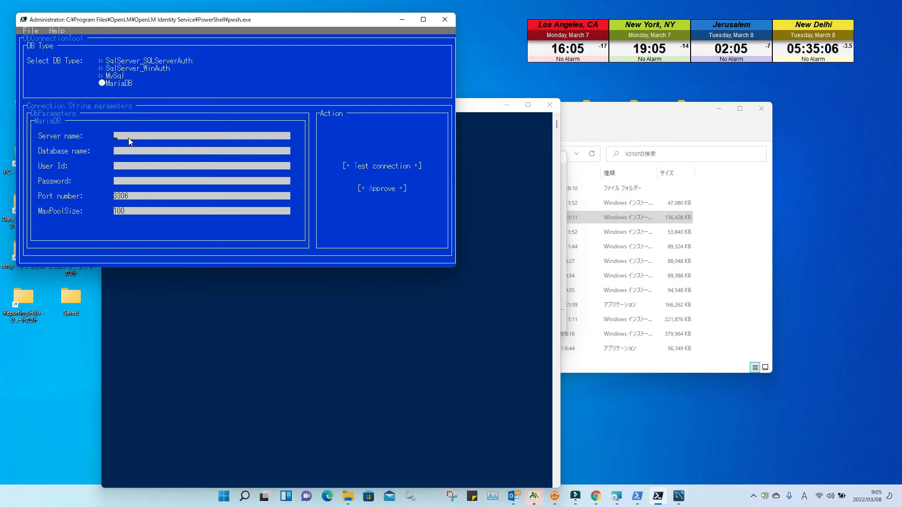
{"action": "type", "text": "localhost"}
{"action": "type", "text": "ty"}
{"action": "key", "text": "Tab"}
{"action": "type", "text": "root"}
{"action": "key", "text": "Tab"}
{"action": "type", "text": "*******"}
{"action": "key", "text": "Tab"}
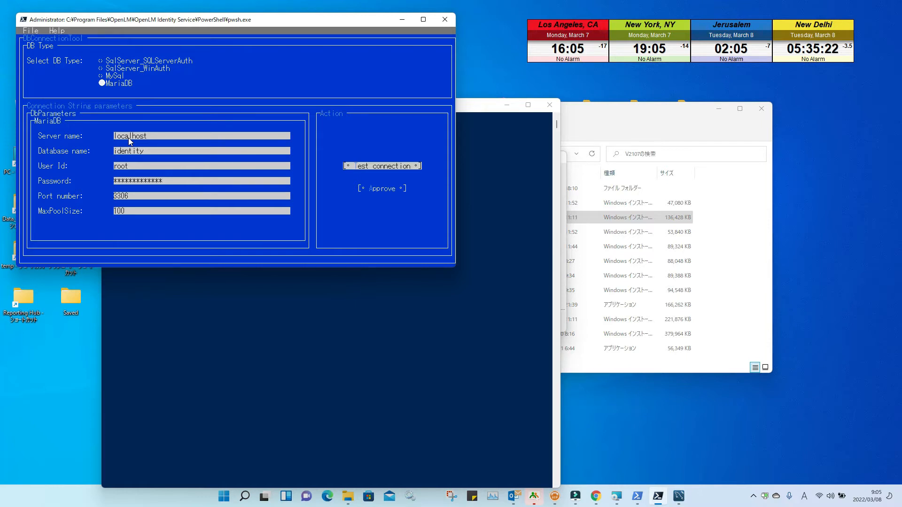
Step: Set port 3307, test the connection, approve it and finish the setup
{"action": "left_click", "coordinate": [134, 197]}
{"action": "type", "text": "7"}
{"action": "key", "text": "Tab"}
{"action": "key", "text": "Return"}
{"action": "key", "text": "Return"}
{"action": "key", "text": "Tab"}
{"action": "key", "text": "Return"}
{"action": "key", "text": "Return"}
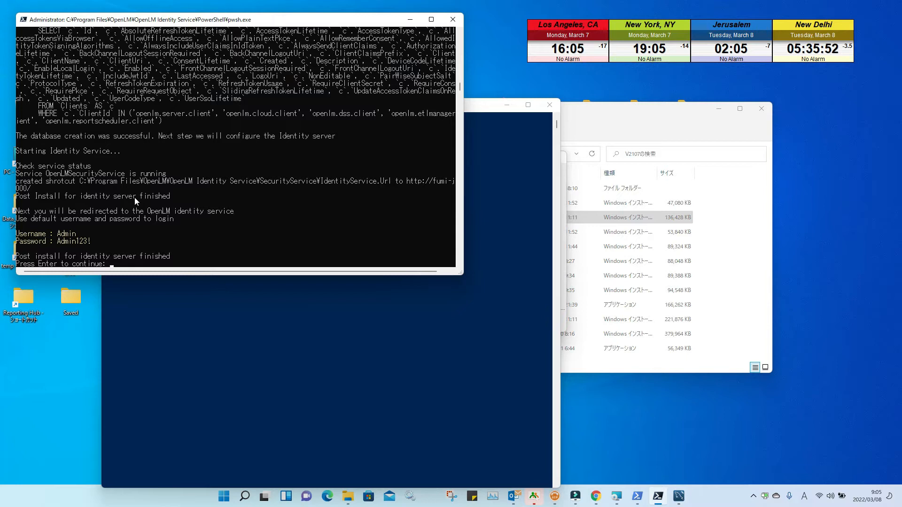
{"action": "key", "text": "Return"}
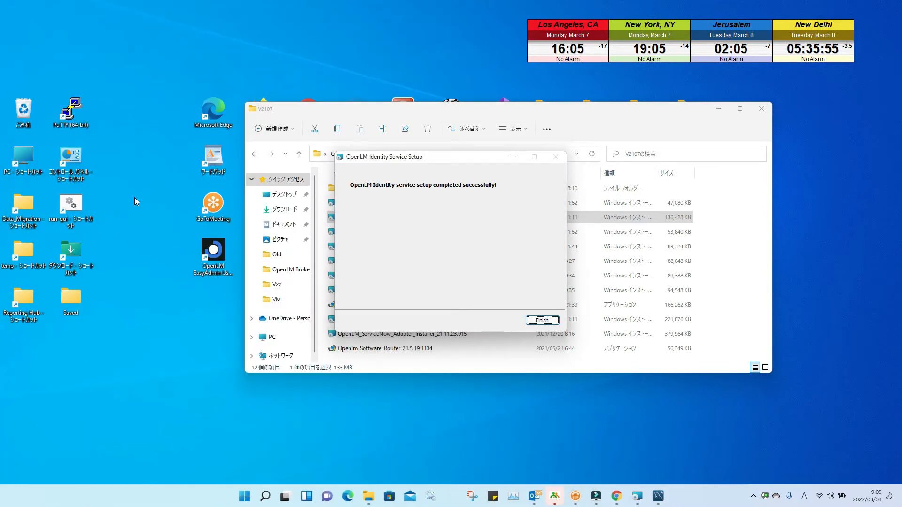
Step: Finish setup and sign in to Identity Service Admin as Admin with the default password
{"action": "left_click", "coordinate": [545, 320]}
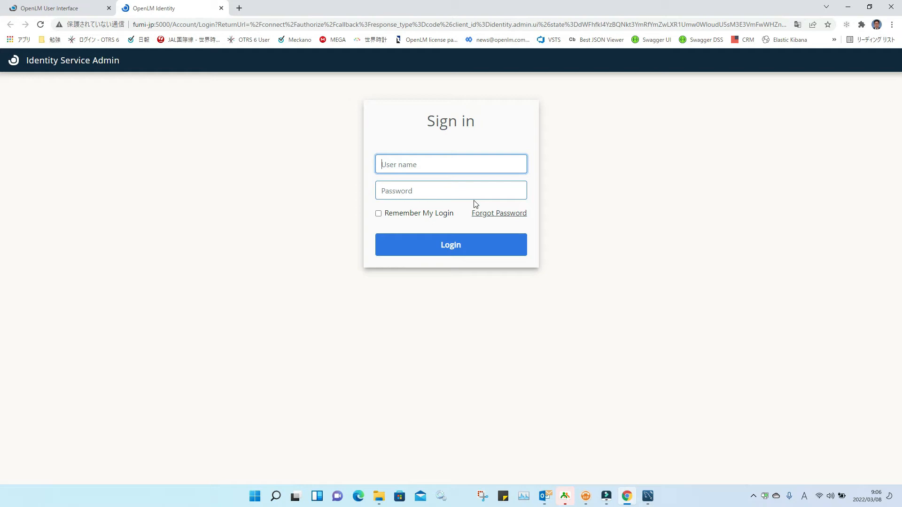
{"action": "type", "text": "admin"}
{"action": "key", "text": "Tab"}
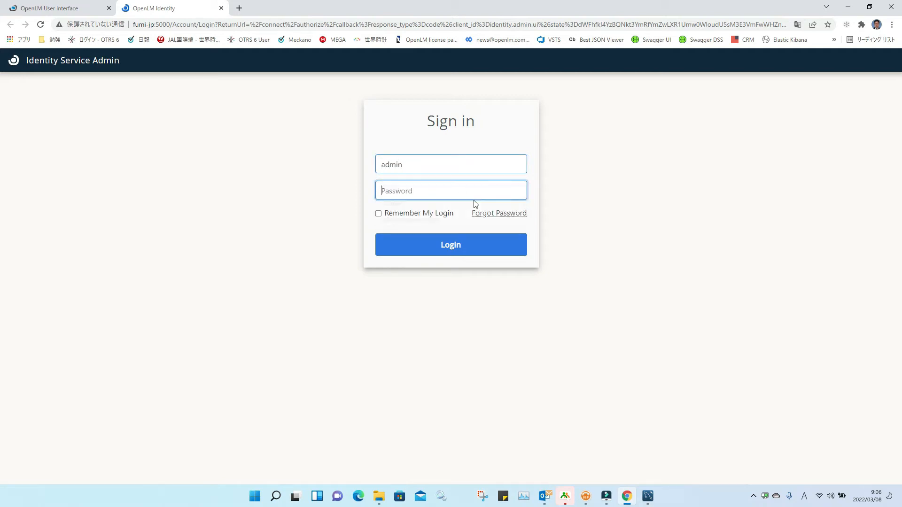
{"action": "key", "text": "shift+Tab"}
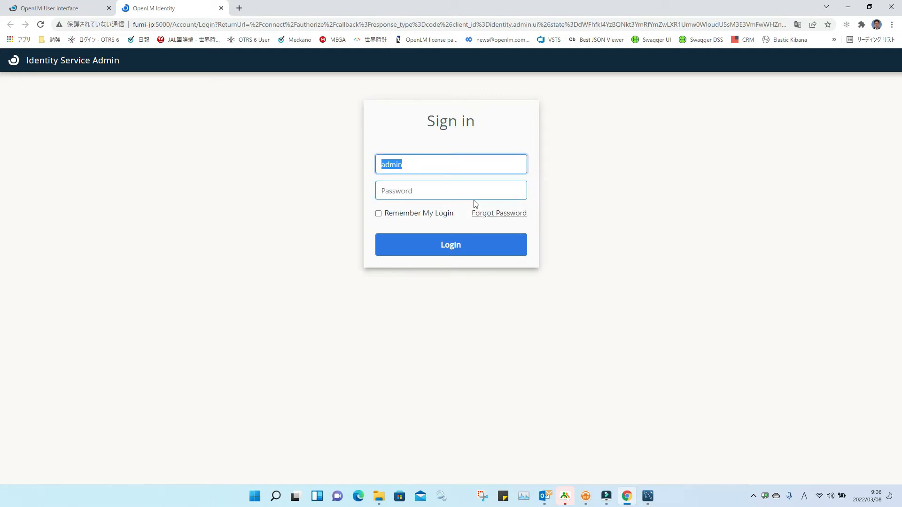
{"action": "type", "text": "Admin"}
{"action": "key", "text": "Tab"}
{"action": "type", "text": "•••••"}
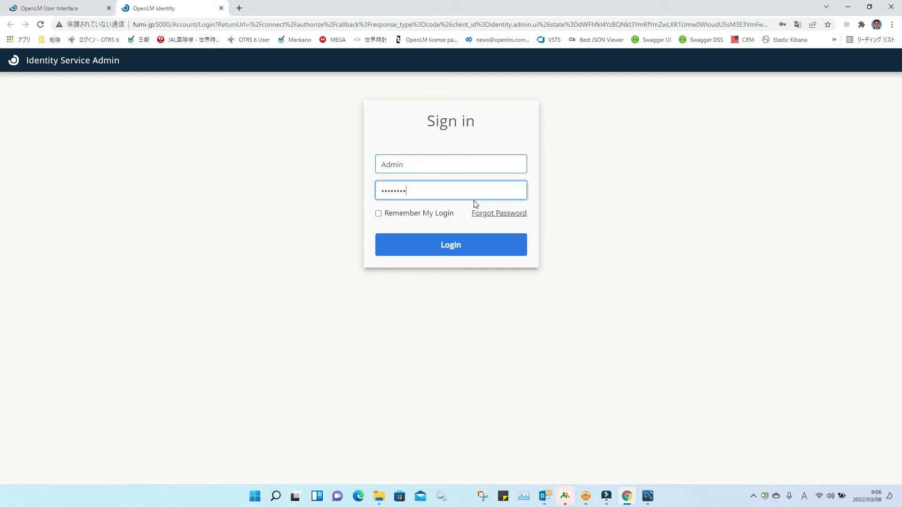
{"action": "key", "text": "Return"}
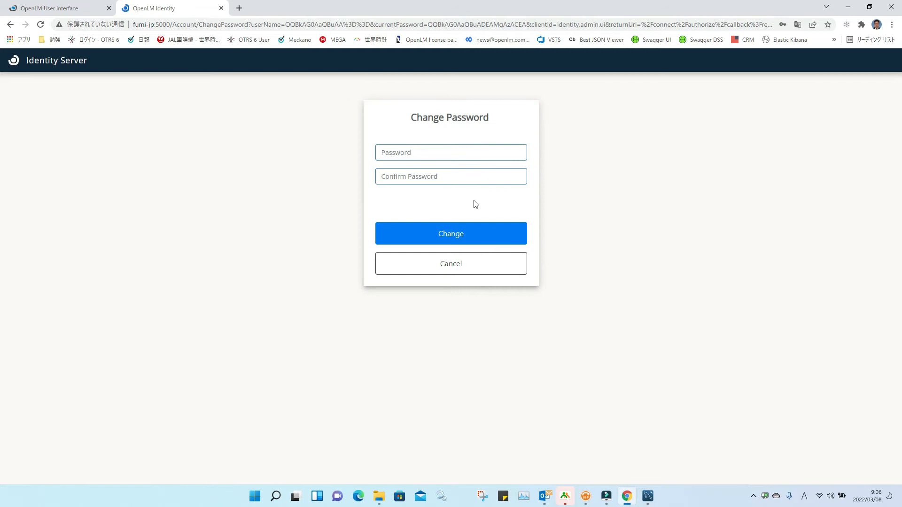
Step: Set a new administrator password, then sign back in as Admin with it
{"action": "left_click", "coordinate": [417, 151]}
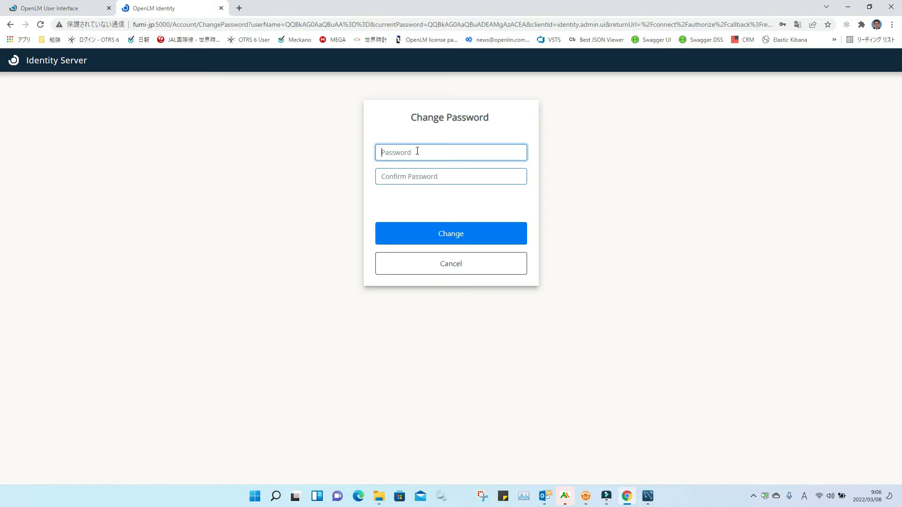
{"action": "type", "text": "aa"}
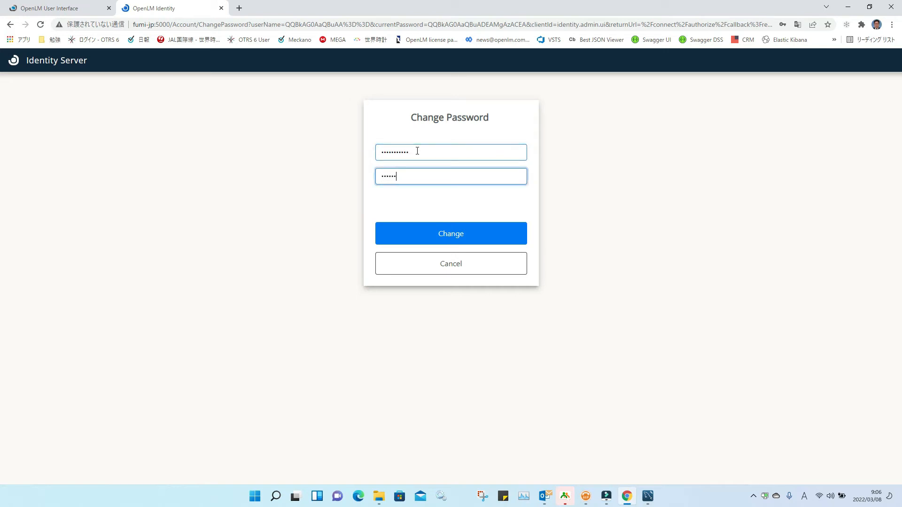
{"action": "key", "text": "Return"}
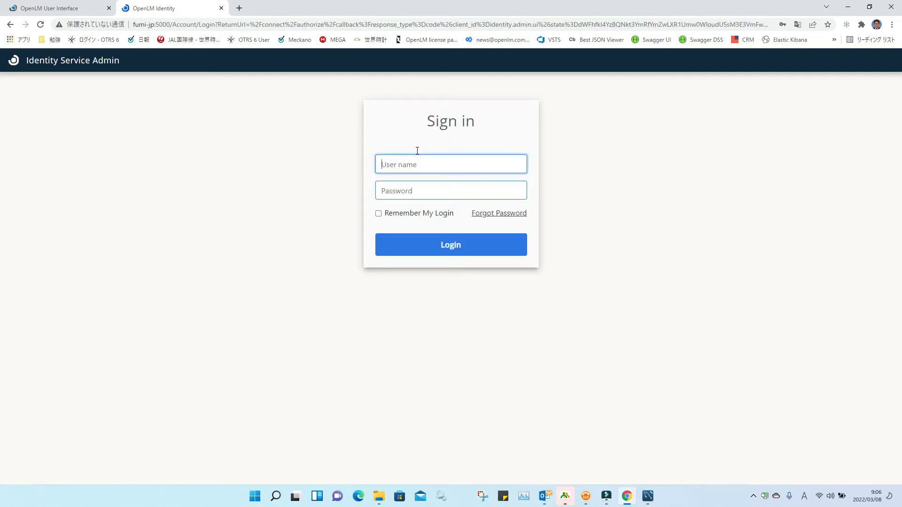
{"action": "type", "text": "Admin"}
{"action": "key", "text": "Tab"}
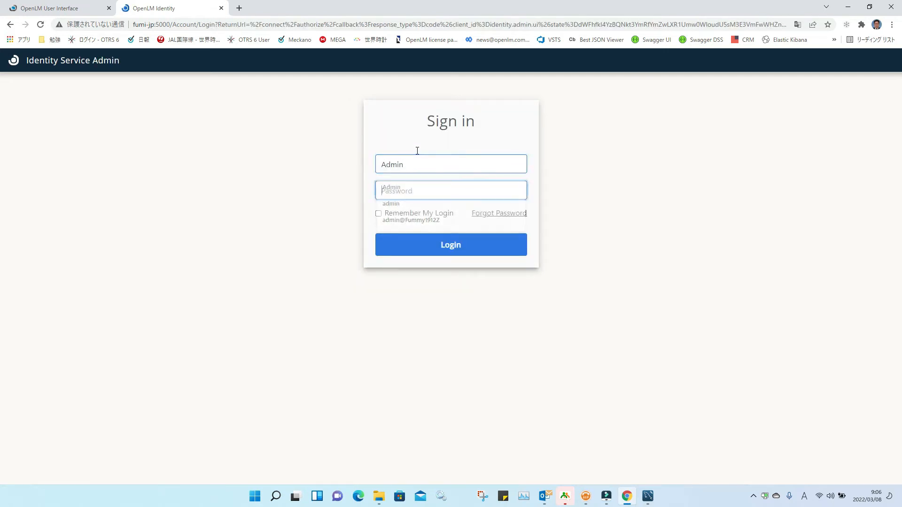
{"action": "type", "text": "admin"}
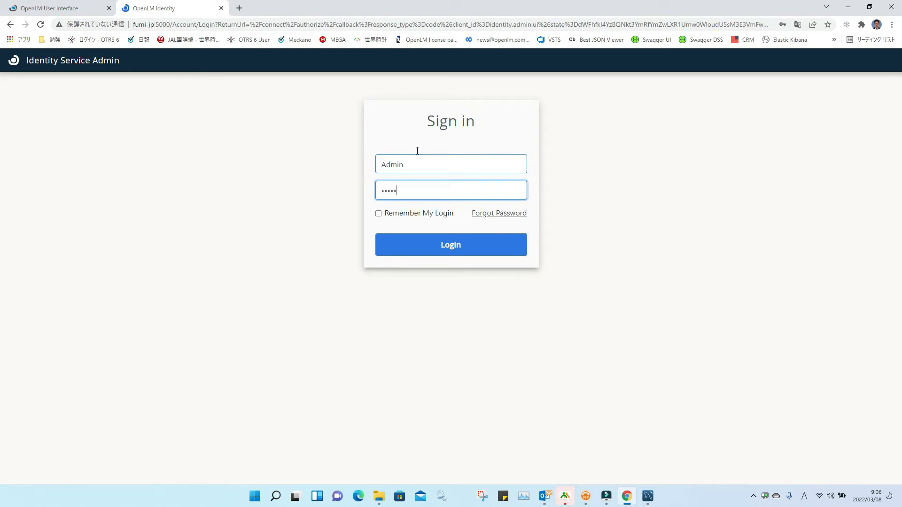
{"action": "key", "text": "Return"}
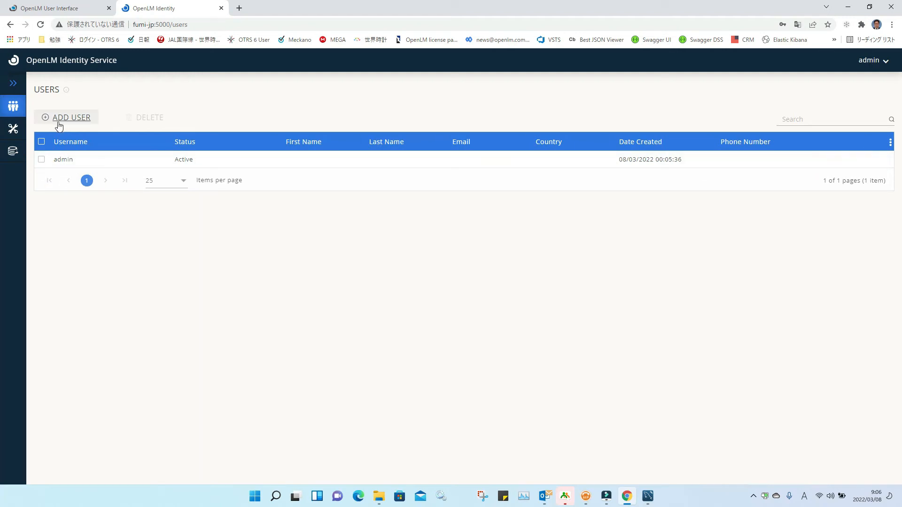
Step: Browse the Identity Service SMTP and Security Configuration settings, then minimize Chrome
{"action": "left_click", "coordinate": [18, 129]}
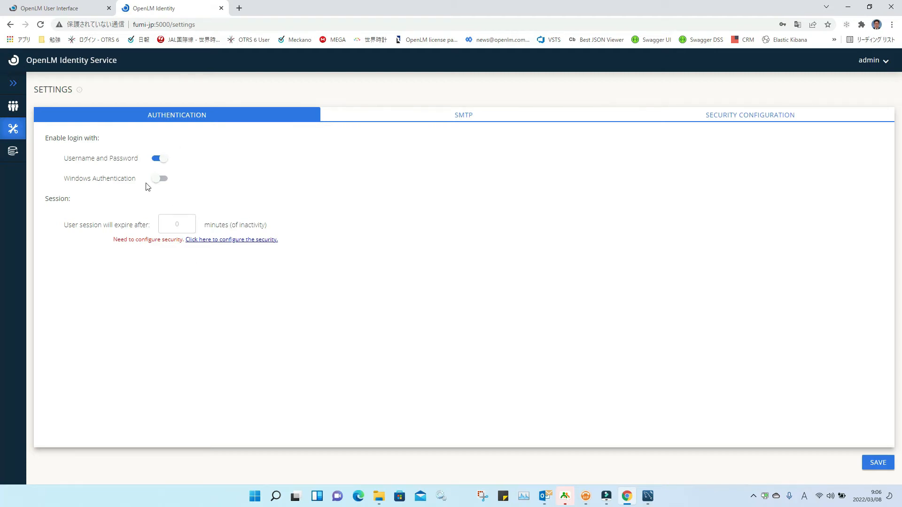
{"action": "left_click", "coordinate": [447, 121]}
{"action": "left_click", "coordinate": [725, 121]}
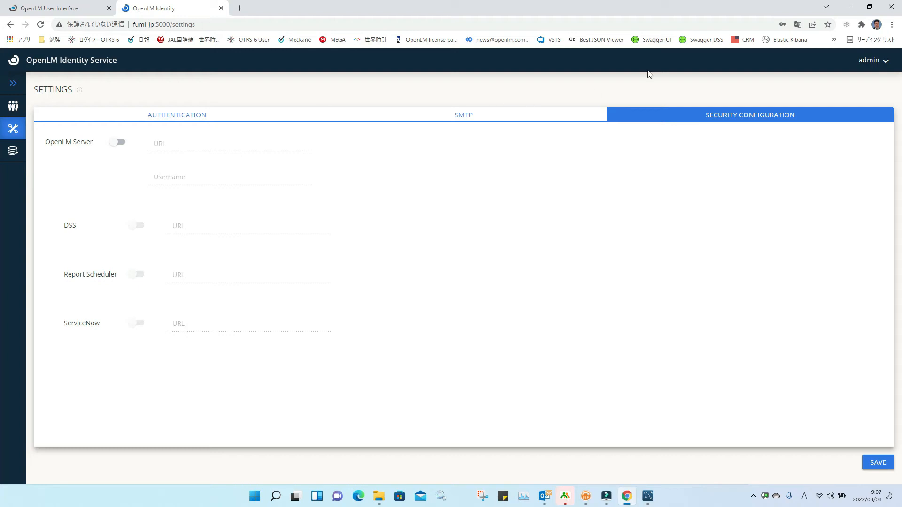
{"action": "left_click", "coordinate": [847, 7]}
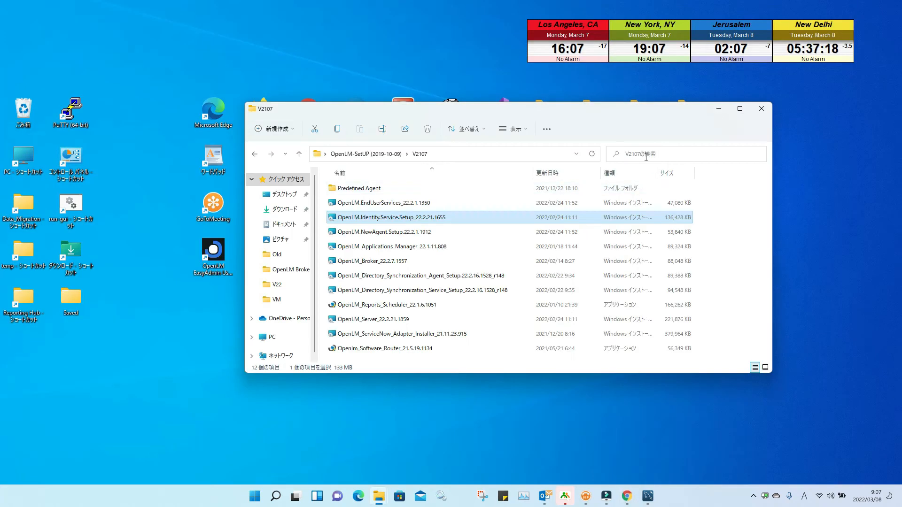
Step: Launch OpenLM EasyAdmin from the desktop and open its Administration window
{"action": "left_click", "coordinate": [718, 110]}
{"action": "double_click", "coordinate": [213, 253]}
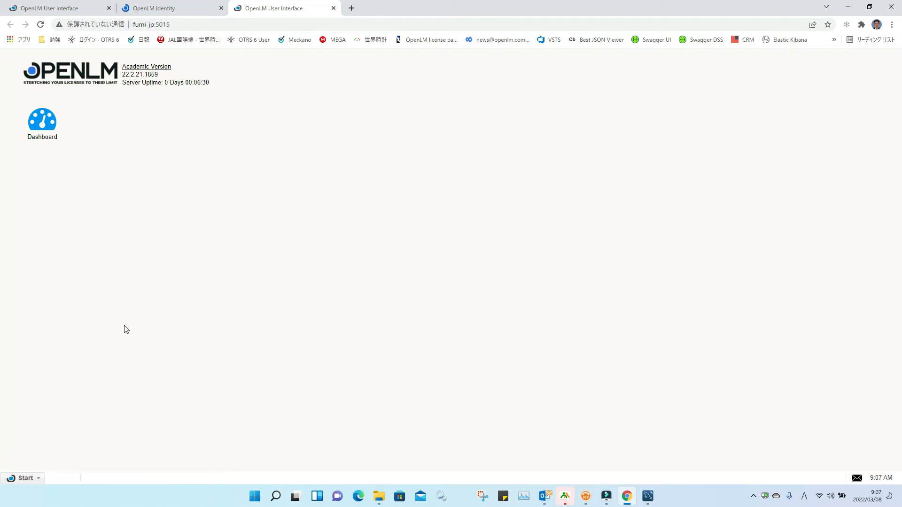
{"action": "left_click", "coordinate": [38, 478]}
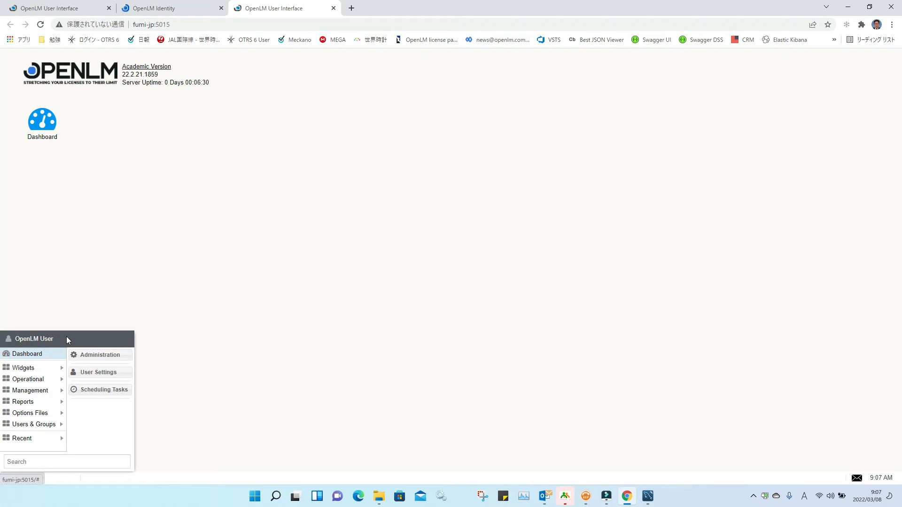
{"action": "left_click", "coordinate": [693, 130]}
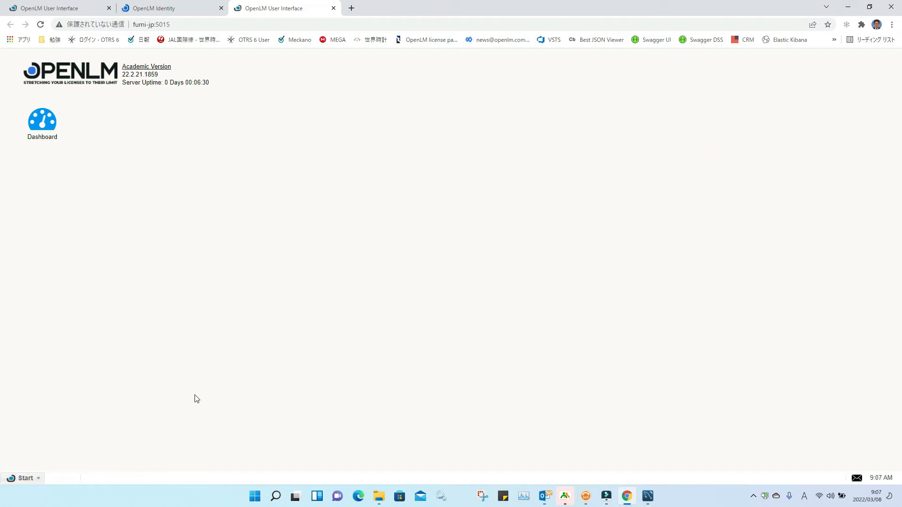
{"action": "left_click", "coordinate": [26, 479]}
{"action": "left_click", "coordinate": [106, 356]}
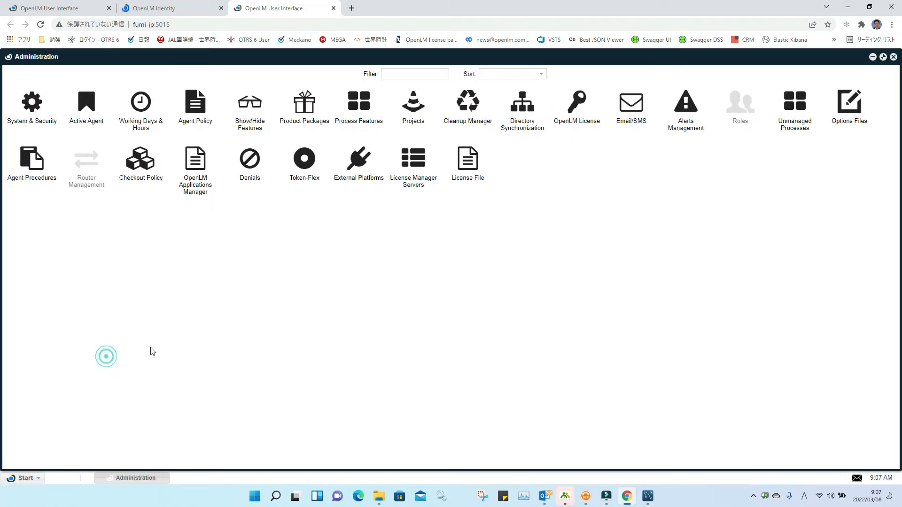
{"action": "left_click", "coordinate": [848, 7]}
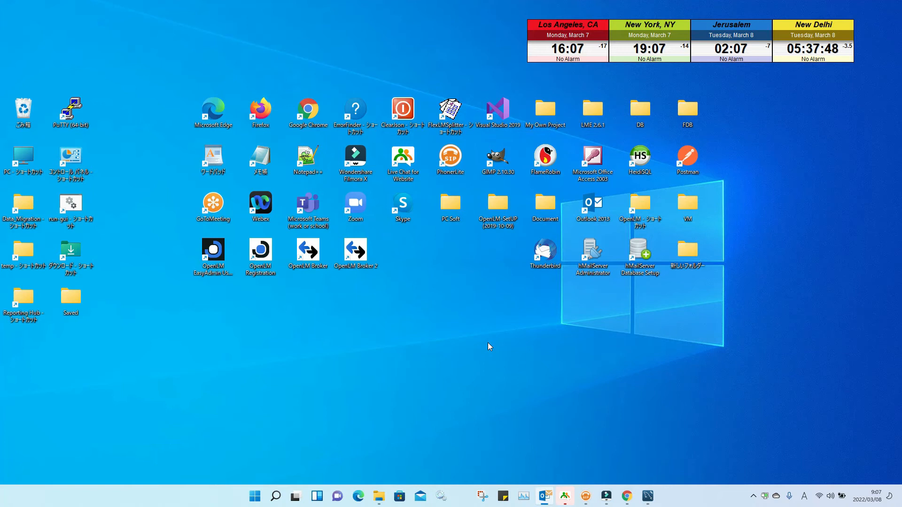
Step: Drag OpenLM Identity Service from the Start menu's OpenLM folder beside OpenLM Broker 2 and launch it
{"action": "left_click", "coordinate": [254, 496]}
{"action": "left_click", "coordinate": [545, 194]}
{"action": "scroll", "coordinate": [487, 260], "scroll_direction": "down", "scroll_amount": 10}
{"action": "scroll", "coordinate": [487, 261], "scroll_direction": "down", "scroll_amount": 10}
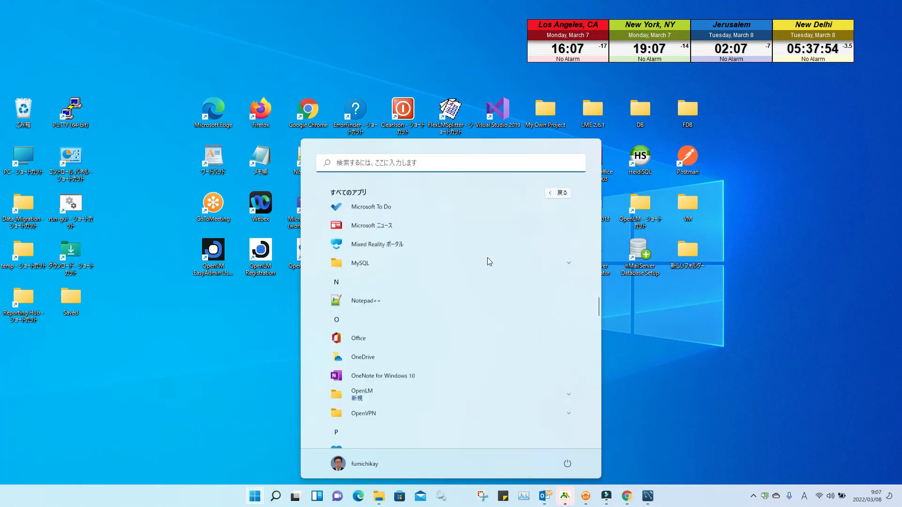
{"action": "scroll", "coordinate": [487, 257], "scroll_direction": "down", "scroll_amount": 3}
{"action": "scroll", "coordinate": [487, 257], "scroll_direction": "up", "scroll_amount": 5}
{"action": "left_click", "coordinate": [499, 289]}
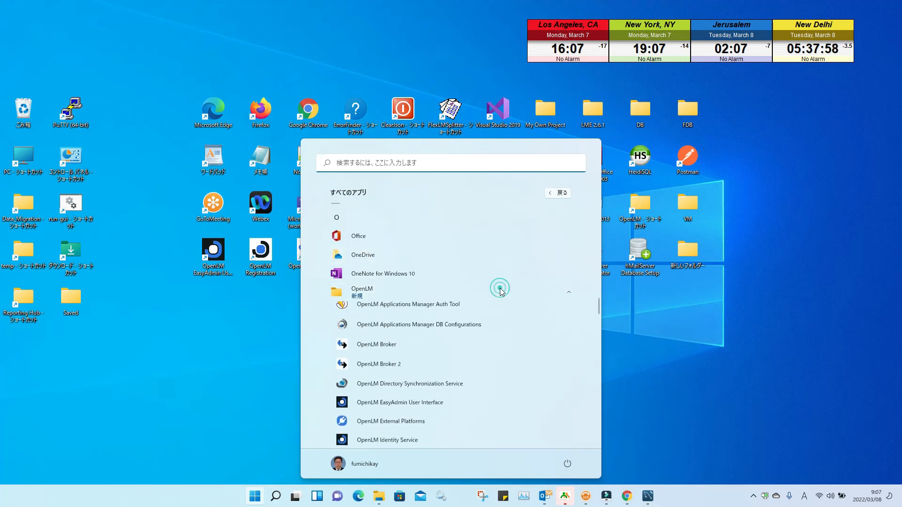
{"action": "scroll", "coordinate": [499, 291], "scroll_direction": "down", "scroll_amount": 3}
{"action": "left_click_drag", "start_coordinate": [425, 334], "coordinate": [204, 342]}
{"action": "left_click_drag", "start_coordinate": [217, 298], "coordinate": [404, 250]}
{"action": "double_click", "coordinate": [402, 252]}
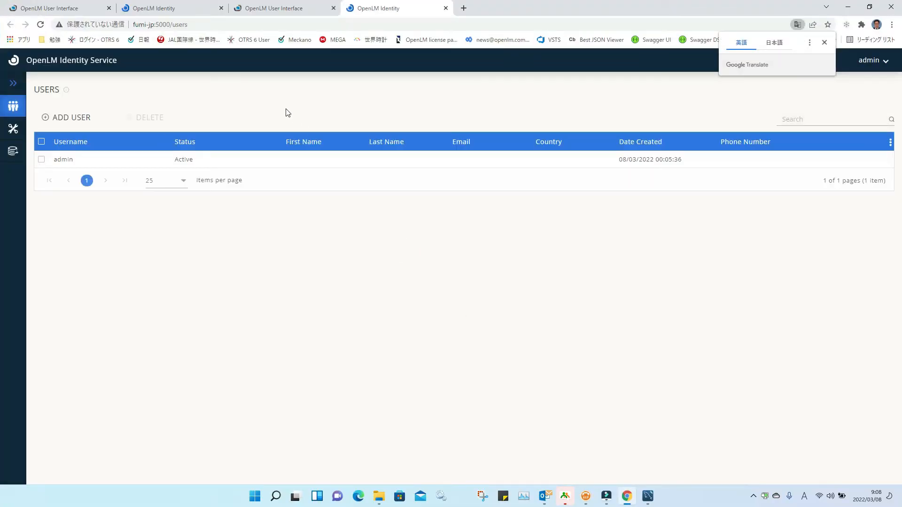
{"action": "left_click", "coordinate": [15, 131]}
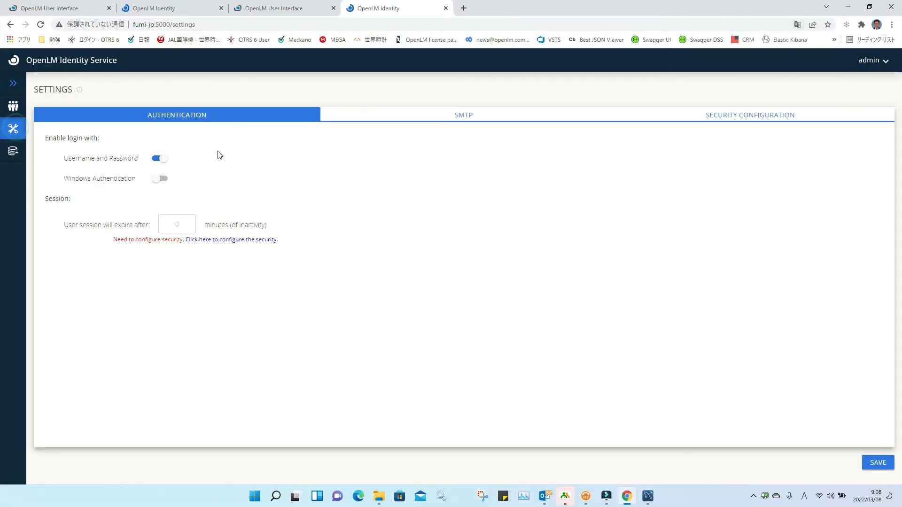
{"action": "left_click", "coordinate": [691, 123]}
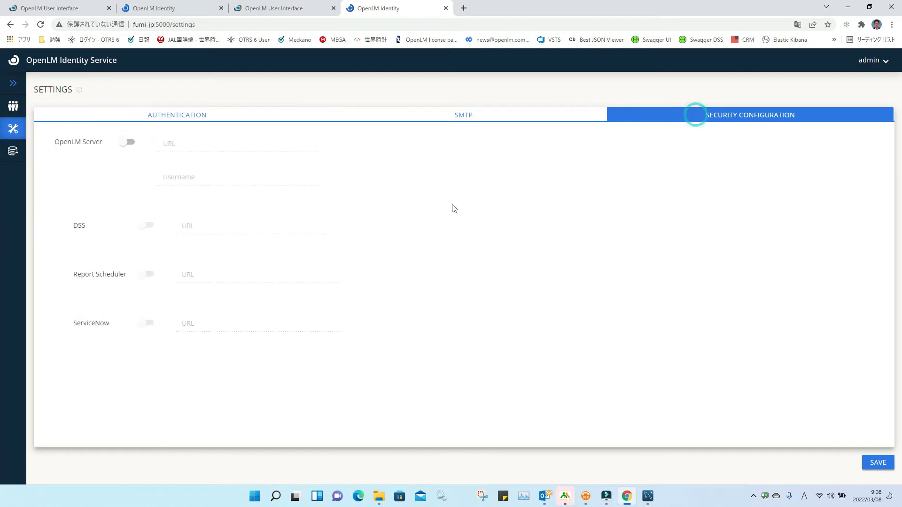
{"action": "left_click", "coordinate": [120, 143]}
{"action": "left_click", "coordinate": [163, 147]}
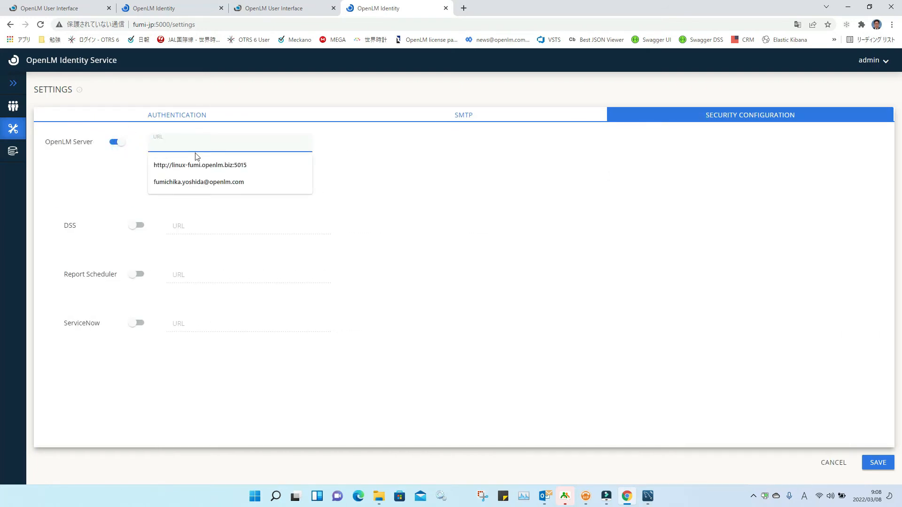
{"action": "type", "text": "htt"}
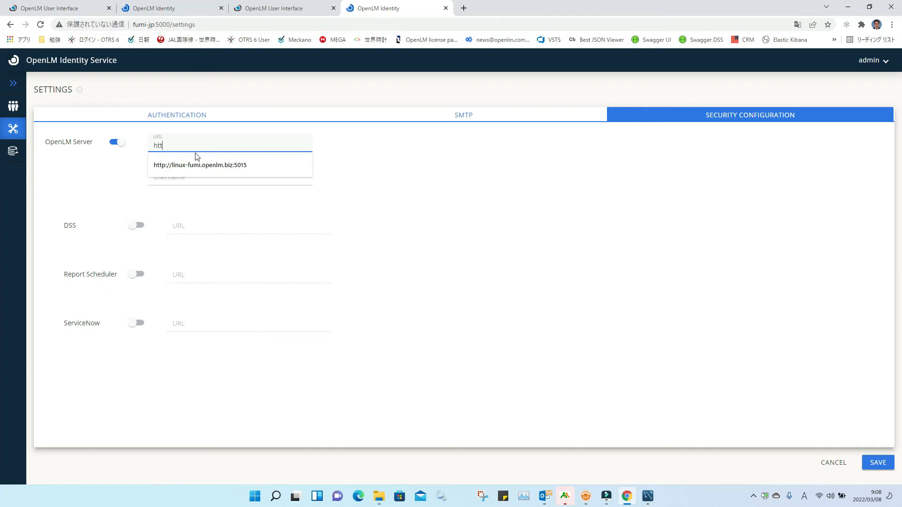
{"action": "type", "text": "p://fumi-jp"}
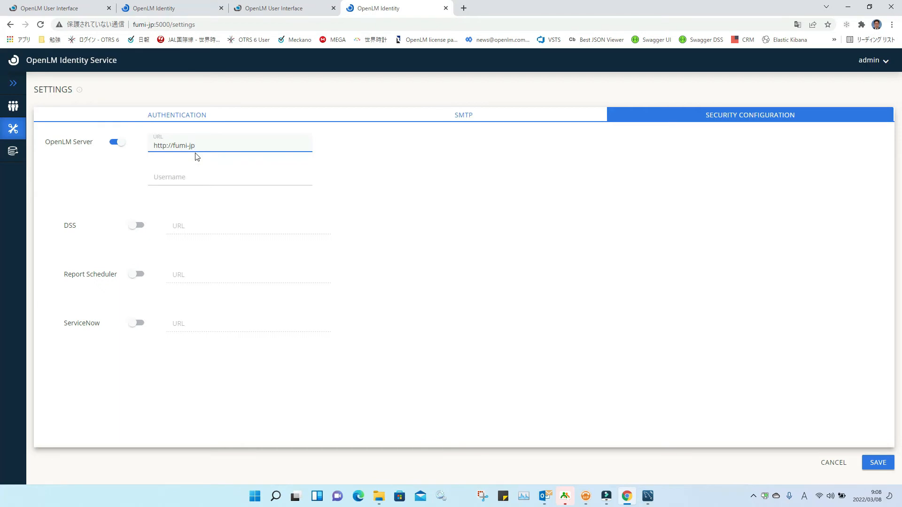
{"action": "type", "text": ":5015"}
{"action": "key", "text": "Tab"}
{"action": "type", "text": "Admin"}
{"action": "key", "text": "Tab"}
{"action": "left_click", "coordinate": [141, 227]}
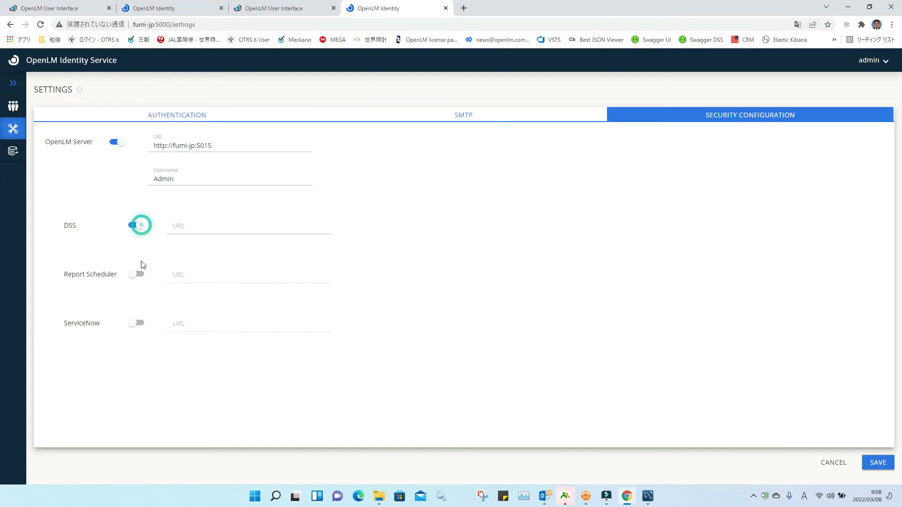
{"action": "left_click", "coordinate": [141, 276]}
{"action": "left_click", "coordinate": [143, 323]}
{"action": "left_click", "coordinate": [186, 229]}
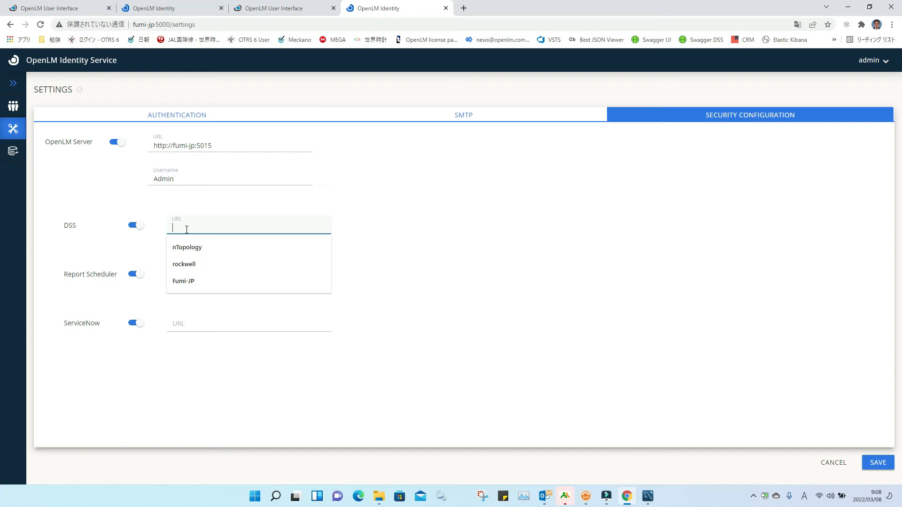
{"action": "type", "text": "http"}
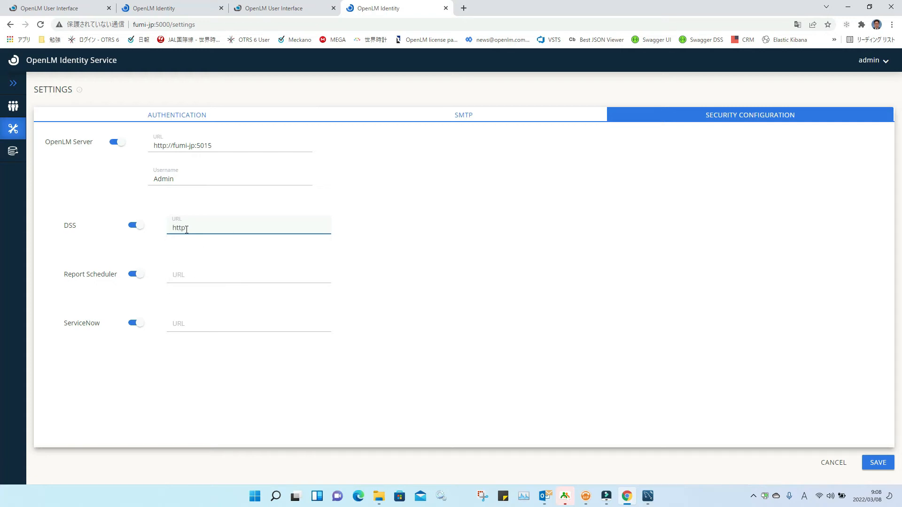
{"action": "type", "text": "://fumji"}
{"action": "key", "text": "BackSpace"}
{"action": "key", "text": "BackSpace"}
{"action": "key", "text": "BackSpace"}
{"action": "key", "text": "BackSpace"}
{"action": "key", "text": "BackSpace"}
{"action": "type", "text": "fumi-jp:7026"}
{"action": "key", "text": "Tab"}
{"action": "type", "text": "http://fum"}
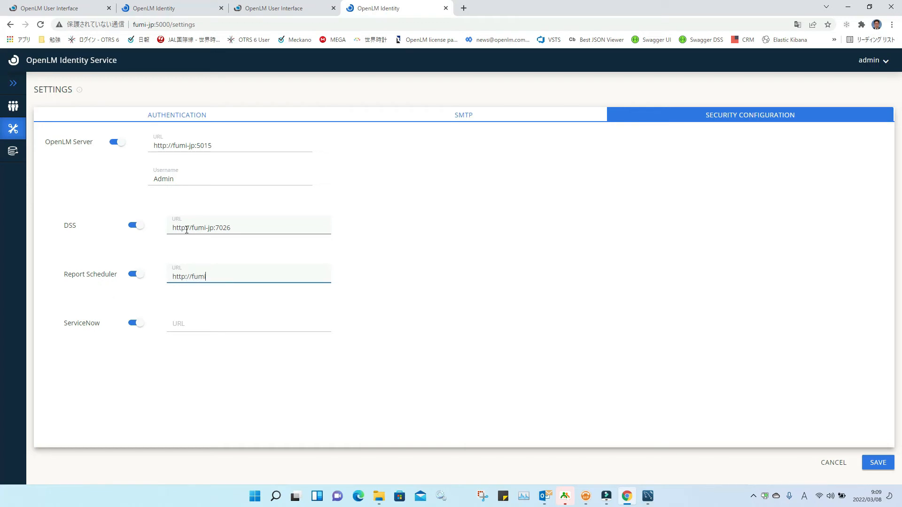
{"action": "type", "text": "i-jp:8888"}
{"action": "key", "text": "Tab"}
{"action": "type", "text": "h"}
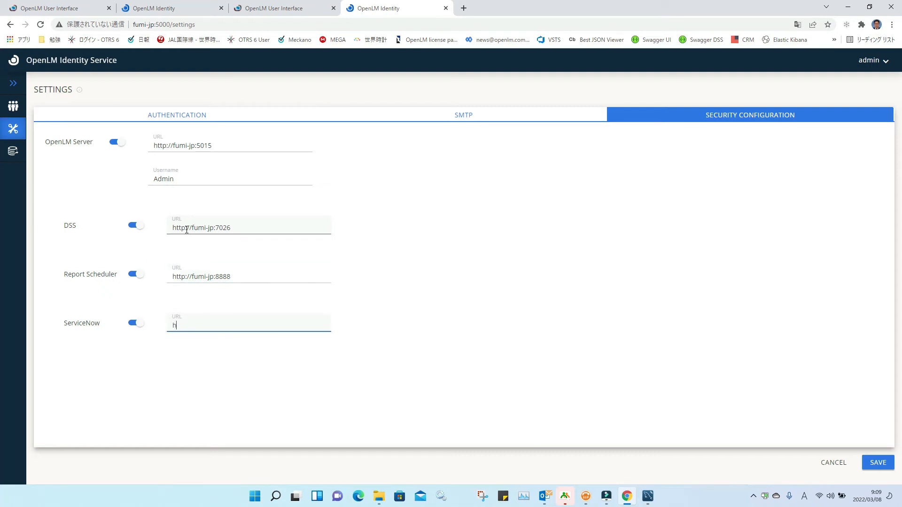
{"action": "type", "text": "ttp:"}
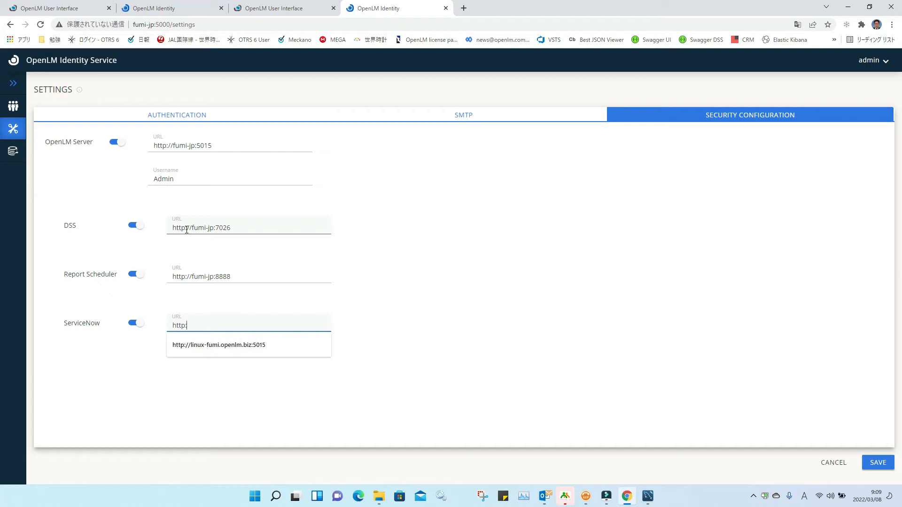
{"action": "type", "text": "//fumi-"}
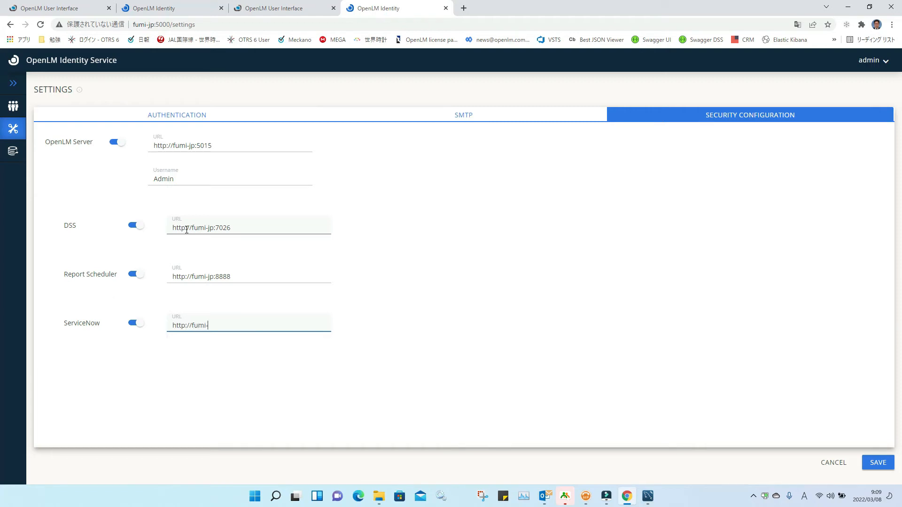
{"action": "type", "text": "jp:5005"}
{"action": "left_click", "coordinate": [438, 285]}
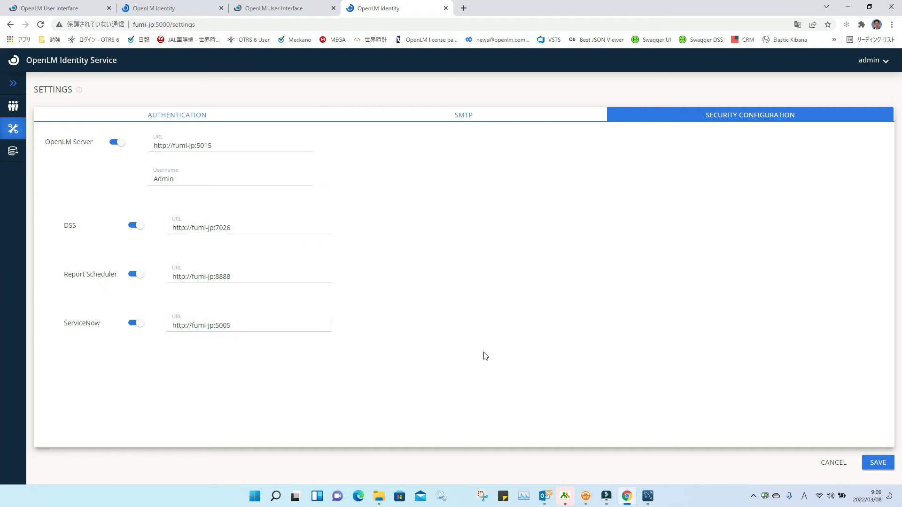
{"action": "left_click", "coordinate": [879, 465]}
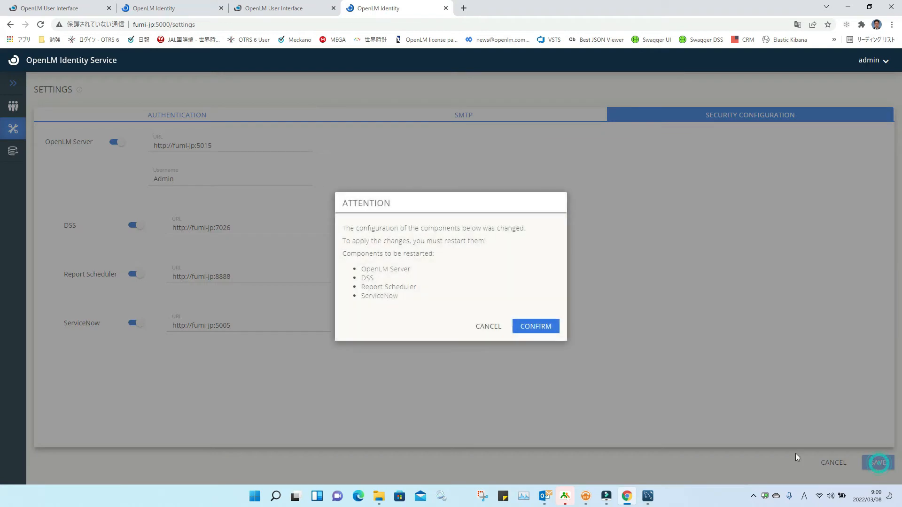
Step: Cancel the ATTENTION restart notice and minimise Chrome to reveal the desktop
{"action": "left_click", "coordinate": [483, 329]}
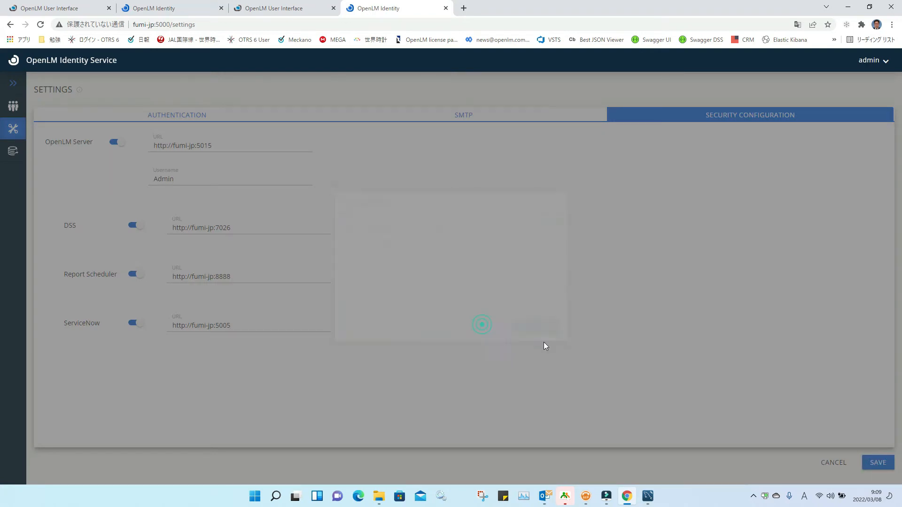
{"action": "left_click", "coordinate": [848, 7]}
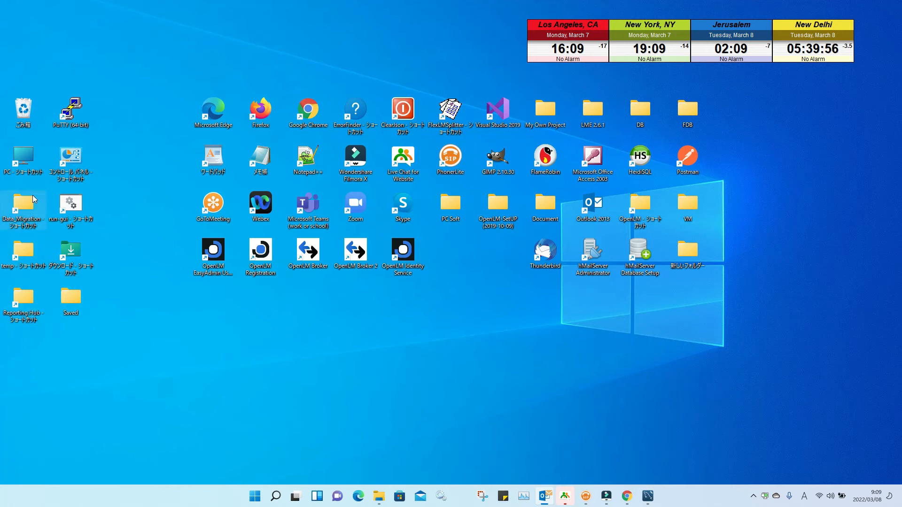
Step: Browse from This PC into Local Disk (C:) and the Program Files (x86) folder
{"action": "double_click", "coordinate": [23, 159]}
{"action": "left_click", "coordinate": [410, 265]}
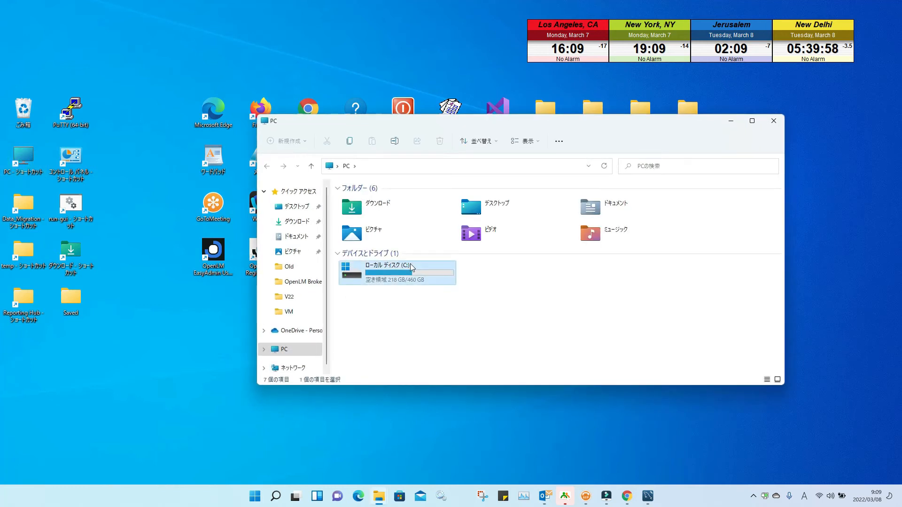
{"action": "double_click", "coordinate": [410, 265]}
{"action": "scroll", "coordinate": [399, 285], "scroll_direction": "down", "scroll_amount": 3}
{"action": "double_click", "coordinate": [396, 280]}
{"action": "scroll", "coordinate": [395, 301], "scroll_direction": "down", "scroll_amount": 4}
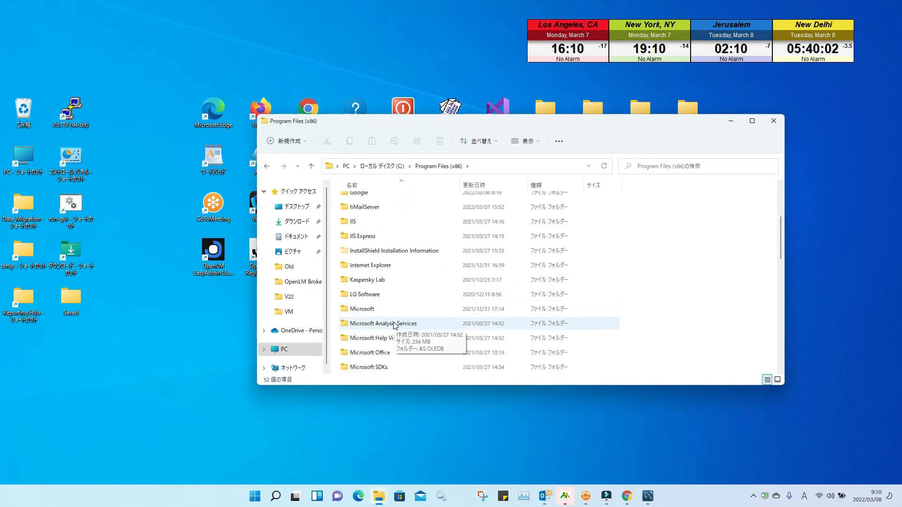
{"action": "scroll", "coordinate": [395, 326], "scroll_direction": "up", "scroll_amount": 3}
{"action": "scroll", "coordinate": [395, 328], "scroll_direction": "down", "scroll_amount": 4}
{"action": "scroll", "coordinate": [393, 326], "scroll_direction": "down", "scroll_amount": 5}
Step: Go into OpenLM > OpenLM Server > bin
{"action": "double_click", "coordinate": [386, 238]}
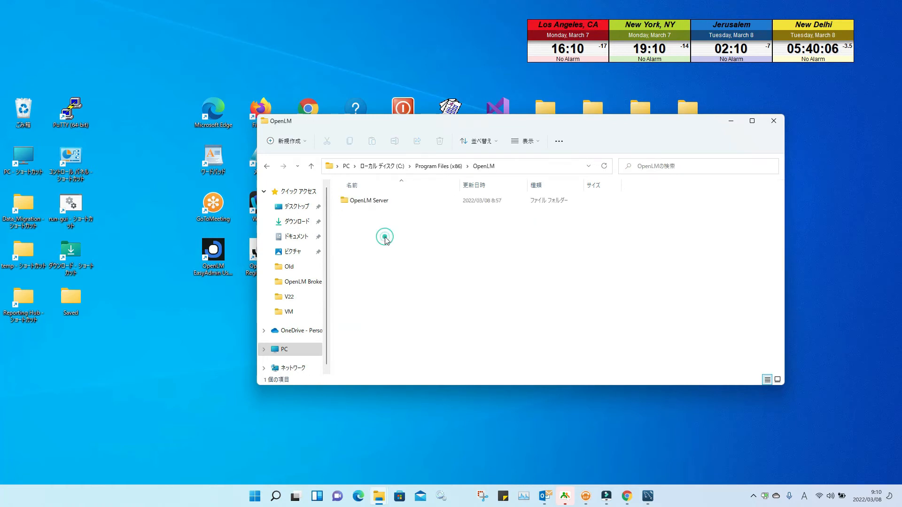
{"action": "double_click", "coordinate": [376, 201]}
{"action": "scroll", "coordinate": [383, 234], "scroll_direction": "down", "scroll_amount": 2}
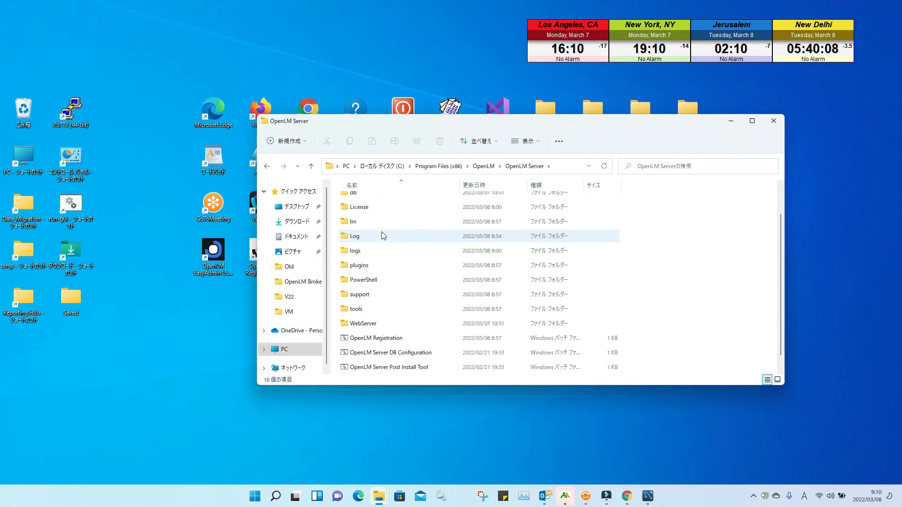
{"action": "scroll", "coordinate": [370, 297], "scroll_direction": "up", "scroll_amount": 2}
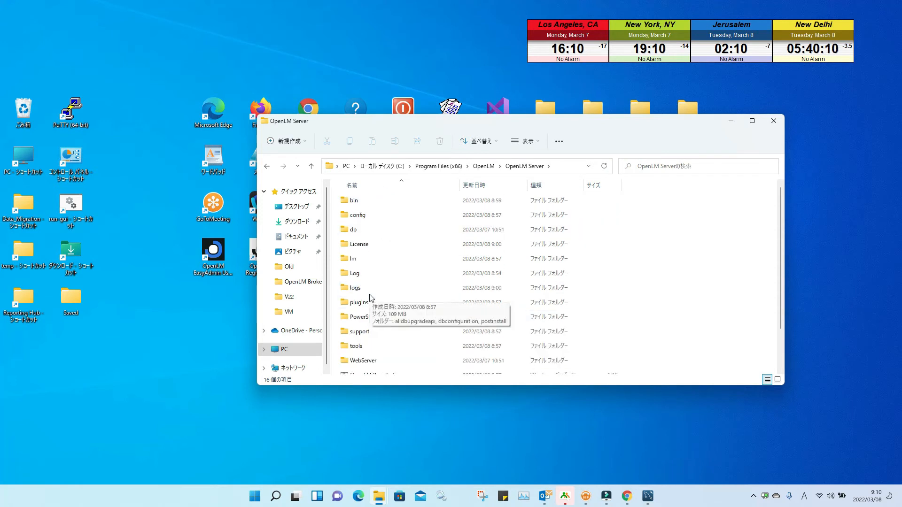
{"action": "scroll", "coordinate": [372, 296], "scroll_direction": "down", "scroll_amount": 2}
{"action": "scroll", "coordinate": [371, 293], "scroll_direction": "up", "scroll_amount": 2}
{"action": "double_click", "coordinate": [370, 205]}
{"action": "scroll", "coordinate": [373, 235], "scroll_direction": "down", "scroll_amount": 3}
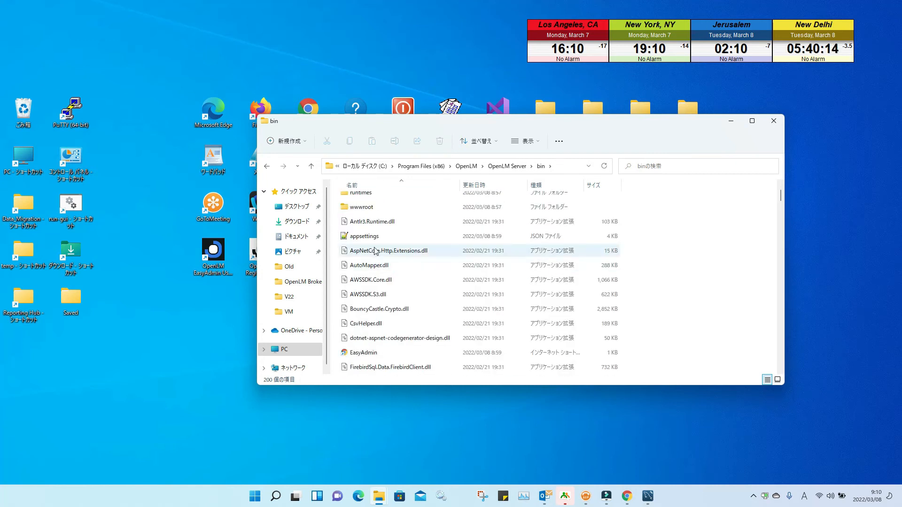
Step: Open the appsettings JSON file using Open from its right-click menu
{"action": "double_click", "coordinate": [371, 237]}
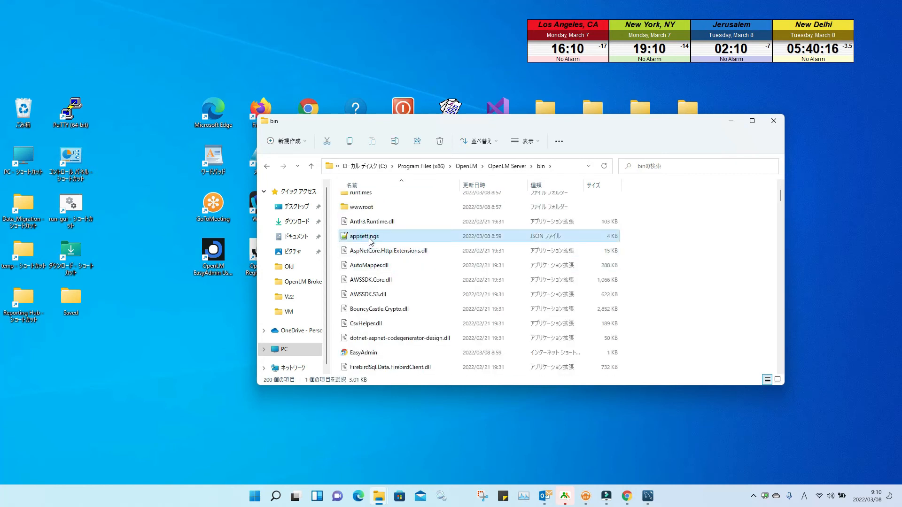
{"action": "right_click", "coordinate": [371, 240]}
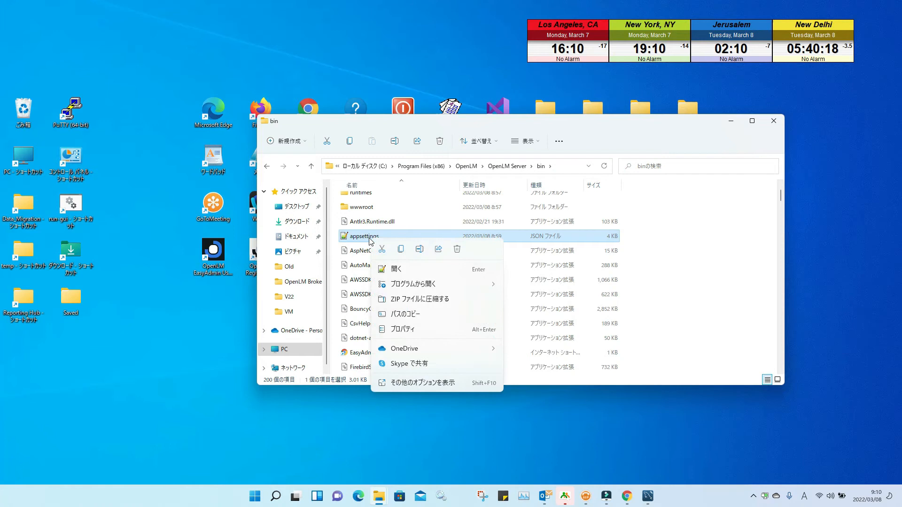
{"action": "left_click", "coordinate": [405, 270]}
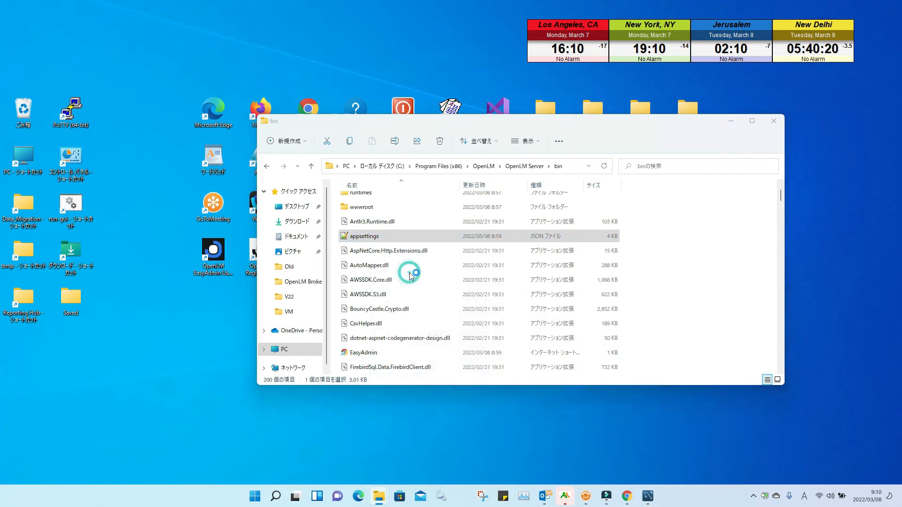
Step: Raise the Notepad++ window and scroll appsettings.json down to the Kestrel endpoints section
{"action": "left_click_drag", "start_coordinate": [430, 118], "coordinate": [493, 37]}
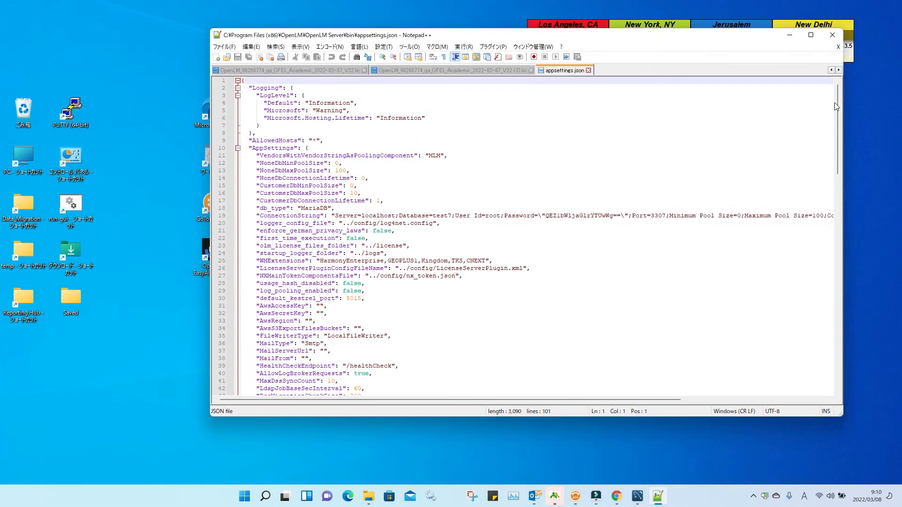
{"action": "left_click_drag", "start_coordinate": [835, 94], "coordinate": [833, 211]}
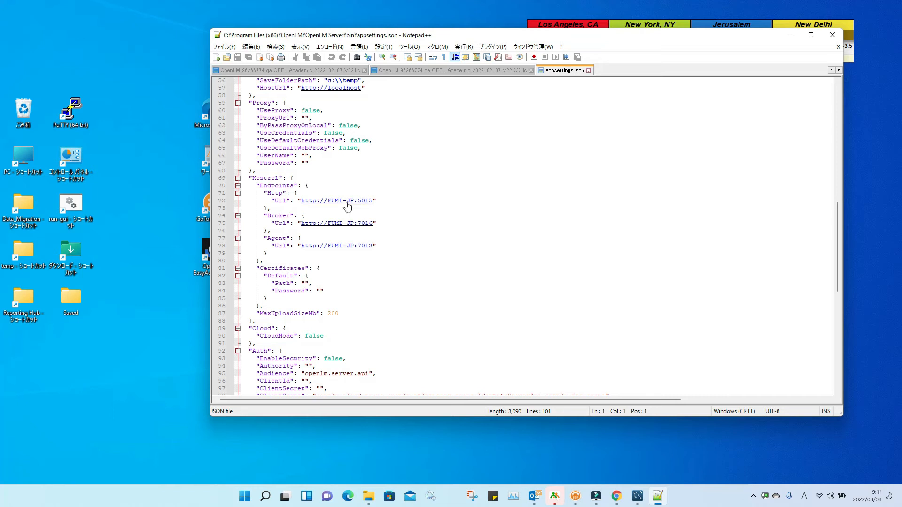
Step: Inspect the empty Auth block's ClientId in appsettings.json, then switch to the Identity Service Security Configuration
{"action": "scroll", "coordinate": [361, 252], "scroll_direction": "down", "scroll_amount": 1}
{"action": "scroll", "coordinate": [361, 252], "scroll_direction": "down", "scroll_amount": 2}
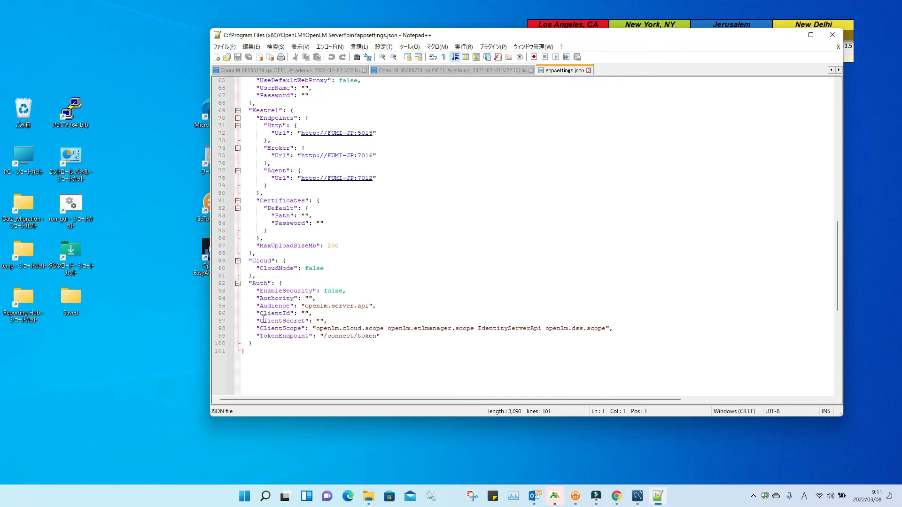
{"action": "left_click_drag", "start_coordinate": [257, 313], "coordinate": [329, 321]}
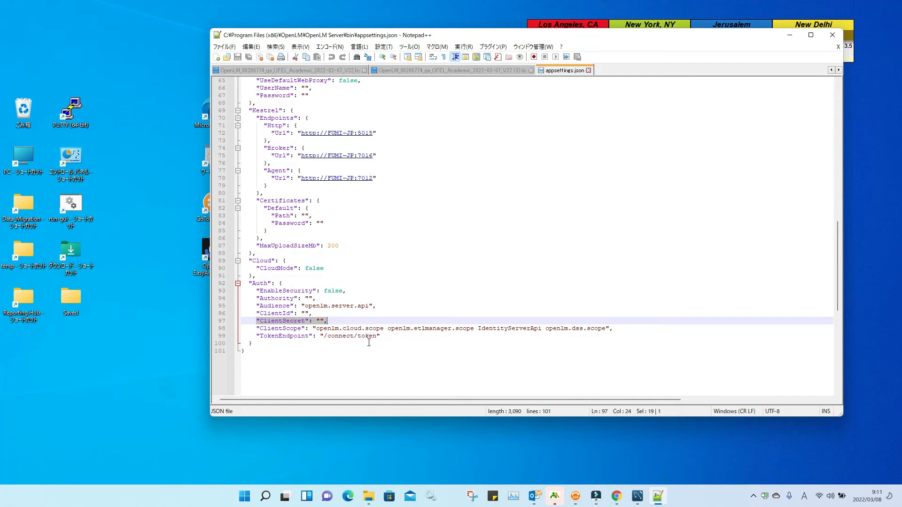
{"action": "left_click", "coordinate": [616, 495]}
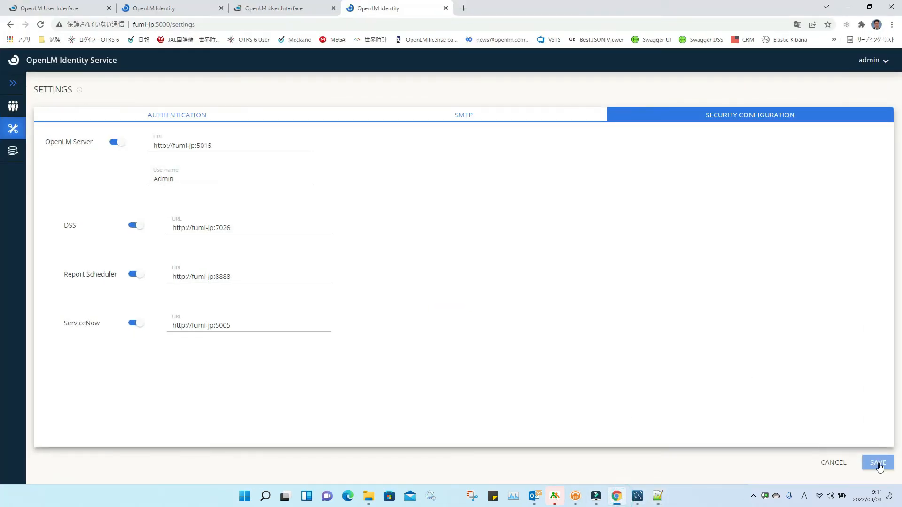
Step: Save the Security Configuration settings, confirm the restart notice, then minimize Chrome
{"action": "left_click", "coordinate": [488, 324]}
{"action": "left_click", "coordinate": [876, 463]}
{"action": "left_click", "coordinate": [525, 321]}
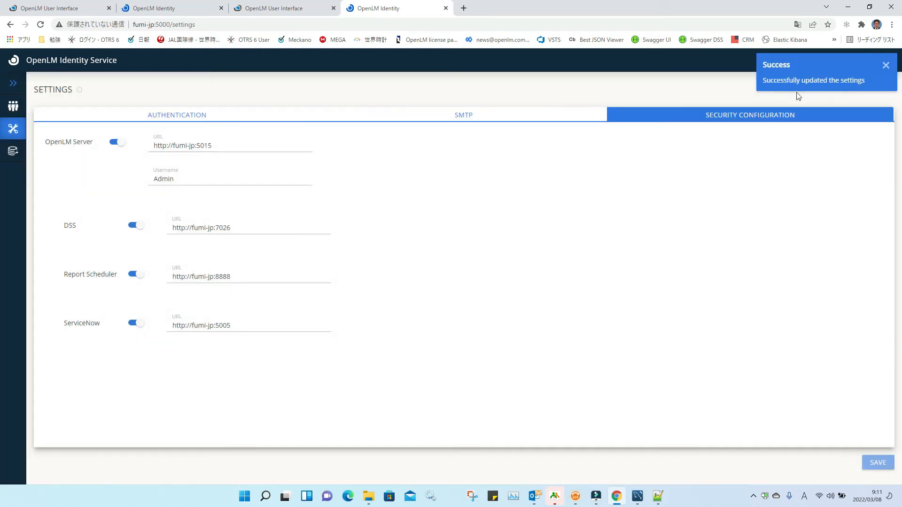
{"action": "left_click", "coordinate": [848, 6]}
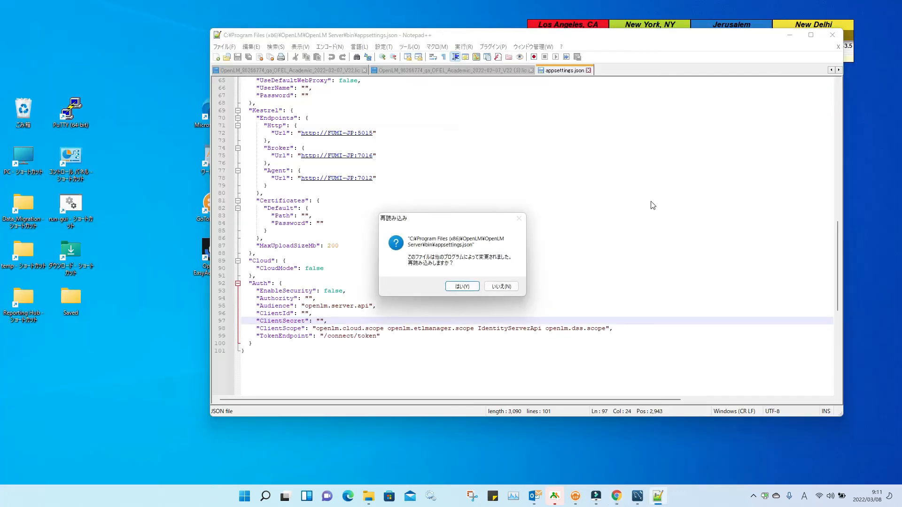
Step: Reload appsettings.json and review its new ClientId openlm.server.client and ClientSecret lines
{"action": "left_click", "coordinate": [464, 287]}
{"action": "left_click", "coordinate": [263, 332]}
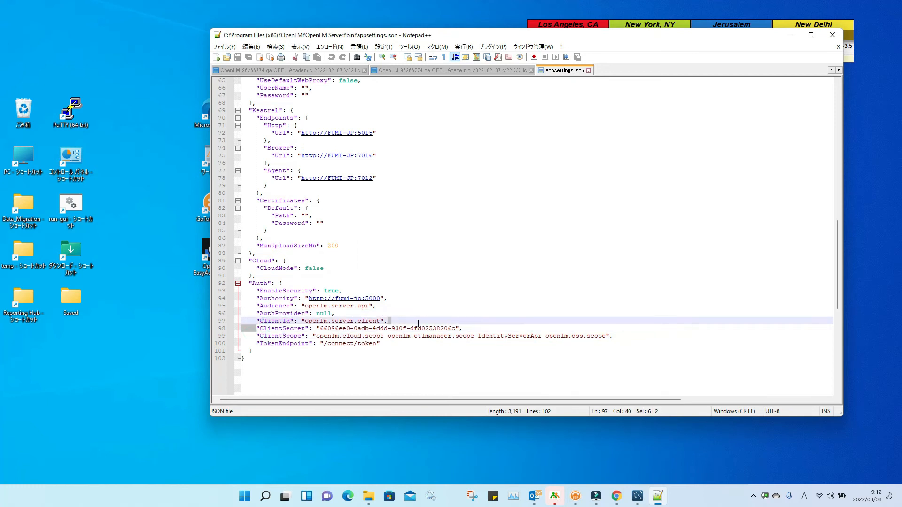
{"action": "left_click_drag", "start_coordinate": [257, 329], "coordinate": [448, 326]}
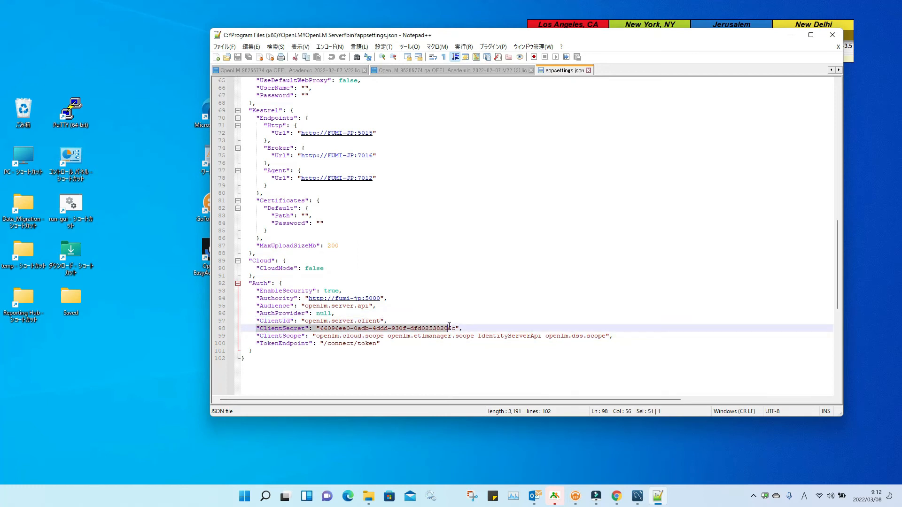
{"action": "left_click", "coordinate": [312, 322]}
{"action": "left_click_drag", "start_coordinate": [462, 328], "coordinate": [244, 319]}
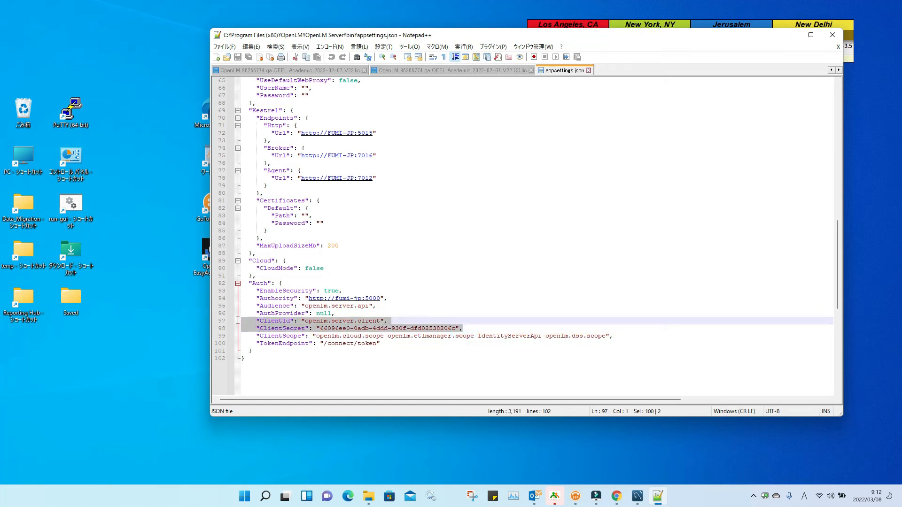
{"action": "left_click", "coordinate": [396, 368]}
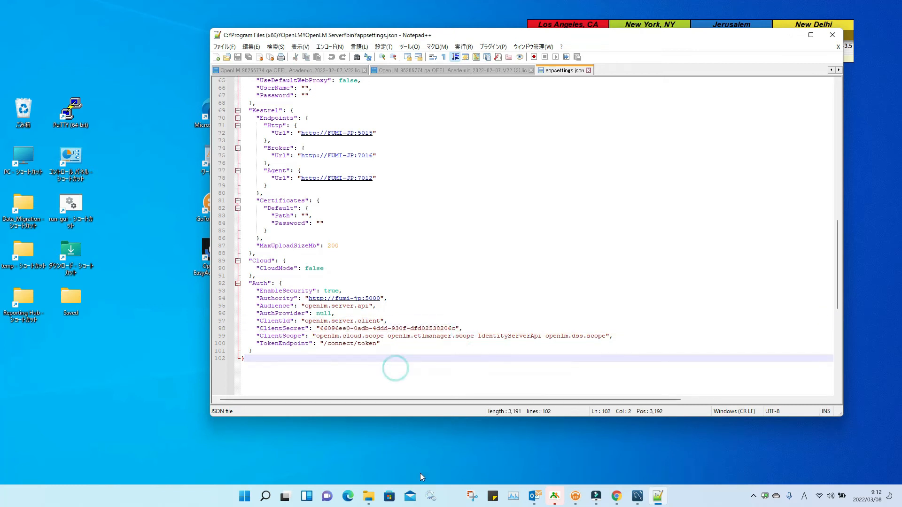
{"action": "left_click", "coordinate": [430, 498]}
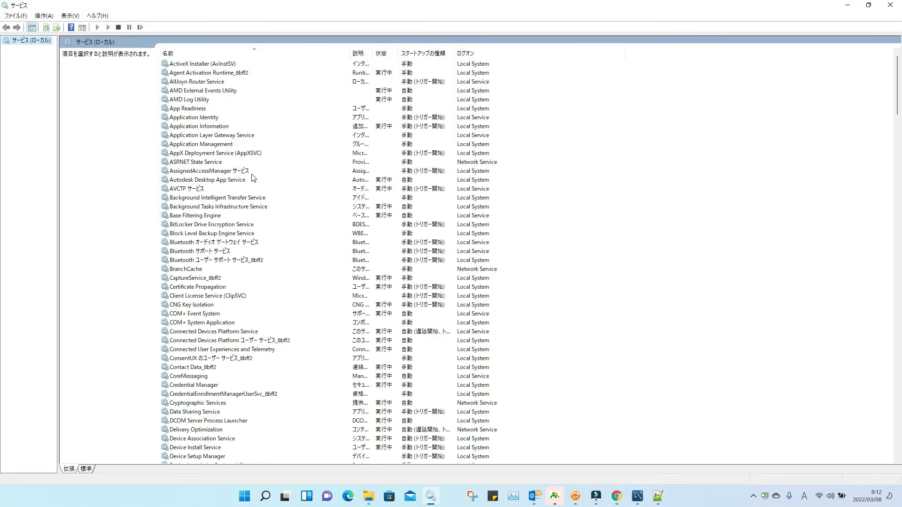
Step: Restart the OpenLM Server service in Windows Services
{"action": "scroll", "coordinate": [252, 179], "scroll_direction": "down", "scroll_amount": 20}
{"action": "scroll", "coordinate": [252, 178], "scroll_direction": "down", "scroll_amount": 20}
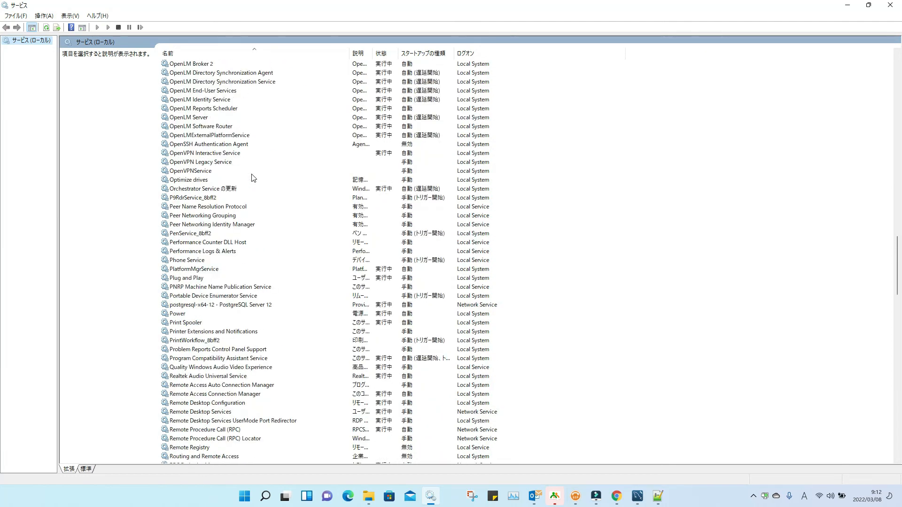
{"action": "scroll", "coordinate": [252, 177], "scroll_direction": "up", "scroll_amount": 2}
{"action": "left_click", "coordinate": [191, 172]}
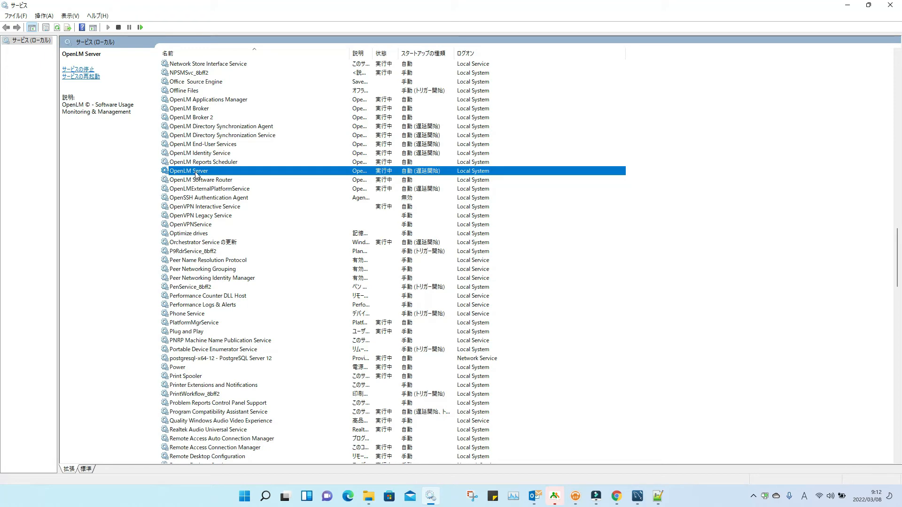
{"action": "left_click", "coordinate": [139, 27]}
Step: Restart the OpenLM Identity Service and close the Services window
{"action": "left_click", "coordinate": [190, 154]}
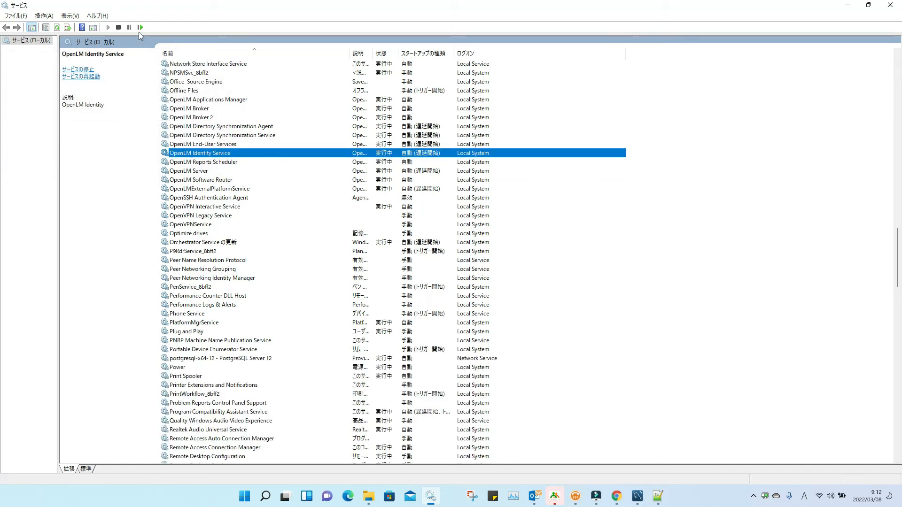
{"action": "left_click", "coordinate": [139, 28]}
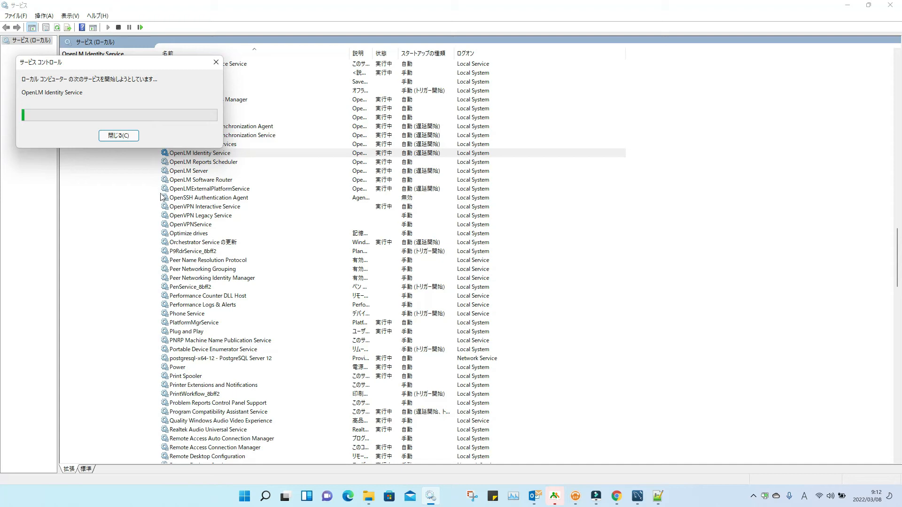
{"action": "left_click", "coordinate": [899, 4]}
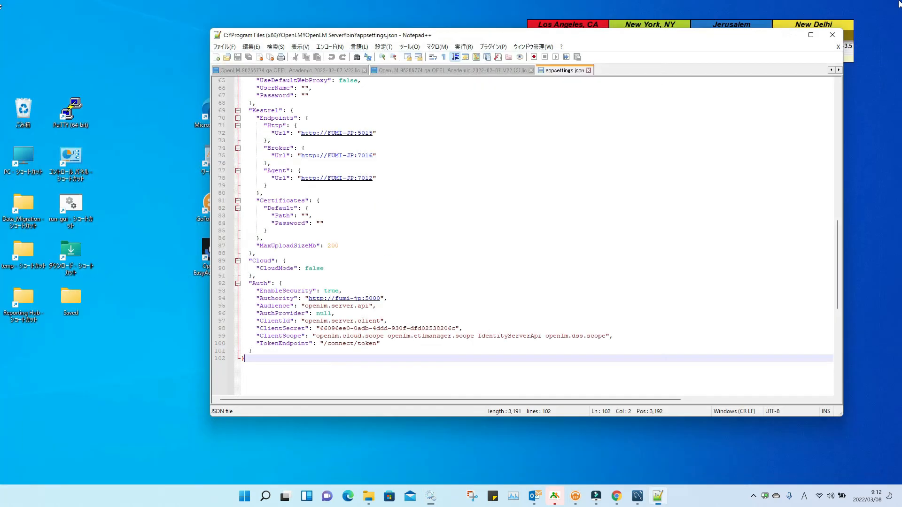
Step: Launch the OpenLM EasyAdmin user interface and log out from the Start menu
{"action": "left_click", "coordinate": [791, 36]}
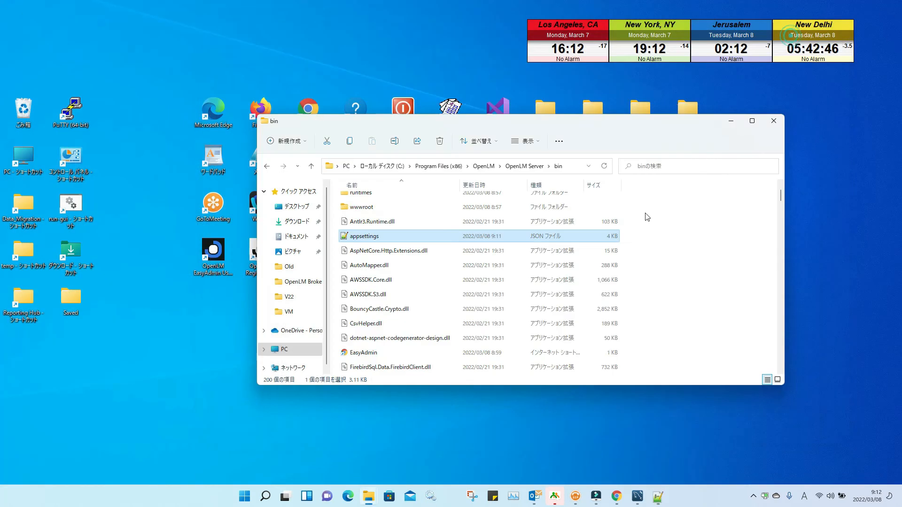
{"action": "left_click", "coordinate": [731, 124]}
{"action": "double_click", "coordinate": [213, 252]}
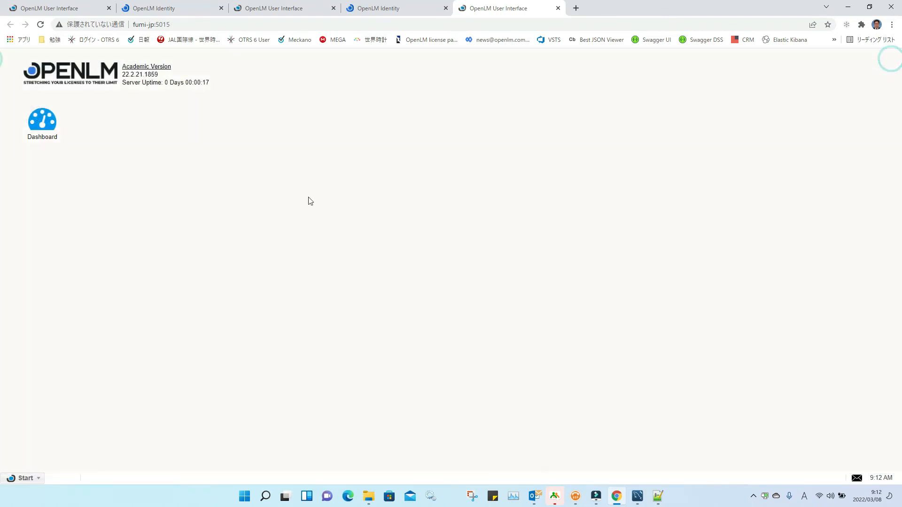
{"action": "left_click", "coordinate": [24, 479]}
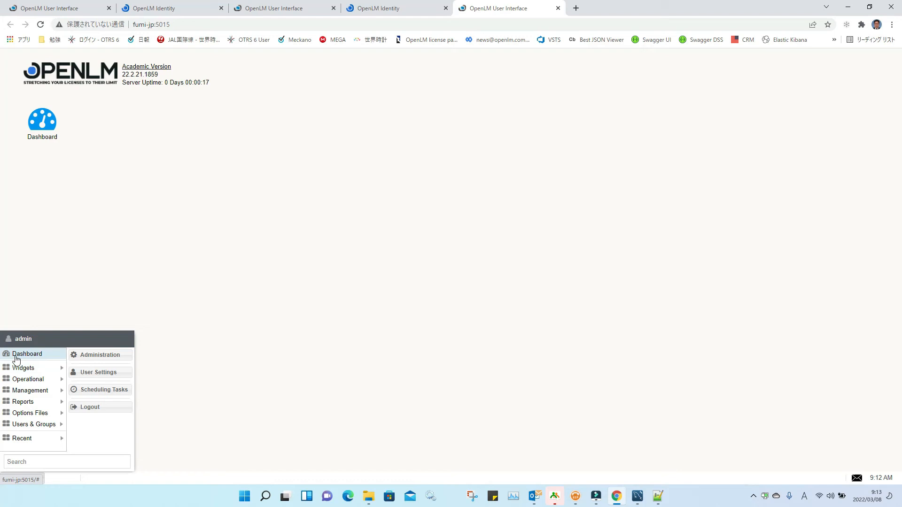
{"action": "left_click", "coordinate": [98, 408]}
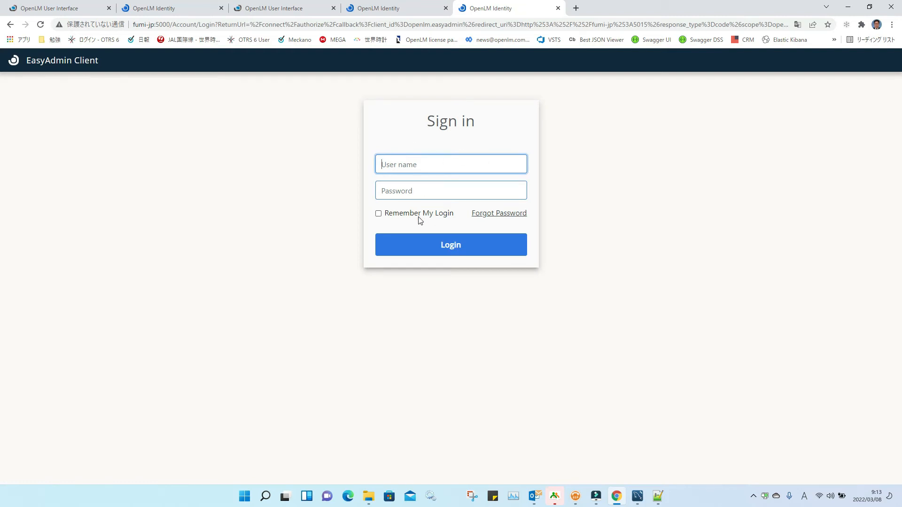
Step: Sign back in with the admin user name and password, then minimize the browser
{"action": "type", "text": "admin"}
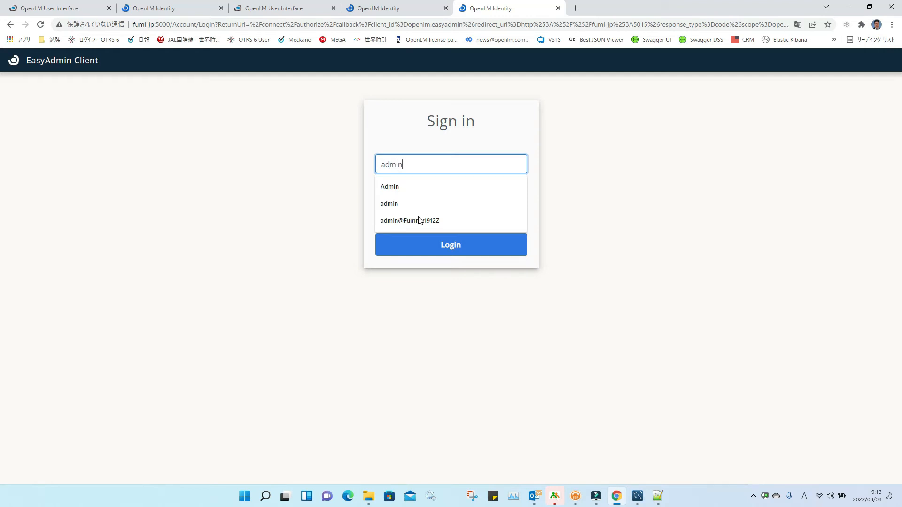
{"action": "key", "text": "Tab"}
{"action": "type", "text": "a"}
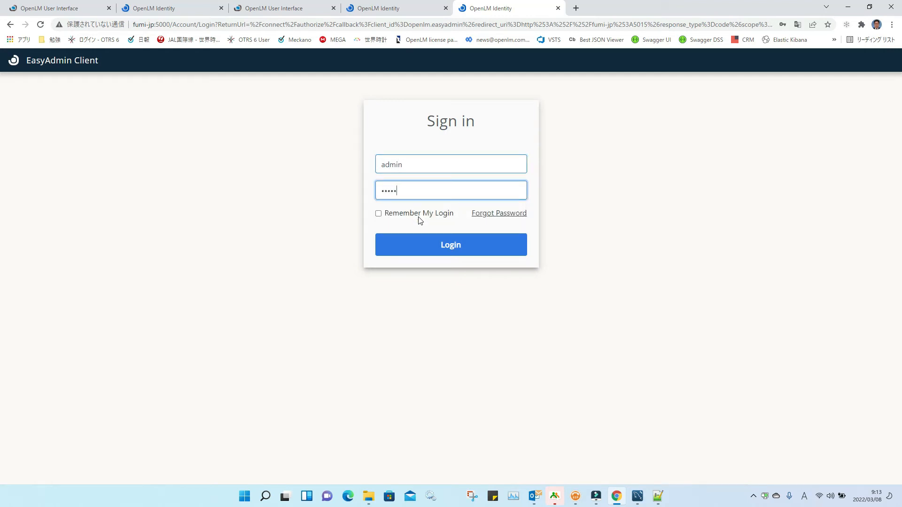
{"action": "key", "text": "Tab"}
{"action": "key", "text": "Tab"}
{"action": "key", "text": "Tab"}
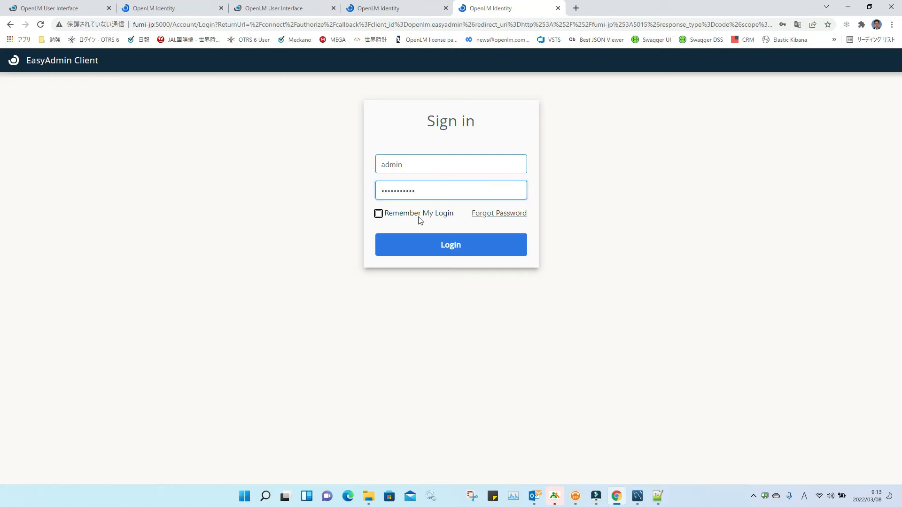
{"action": "key", "text": "Return"}
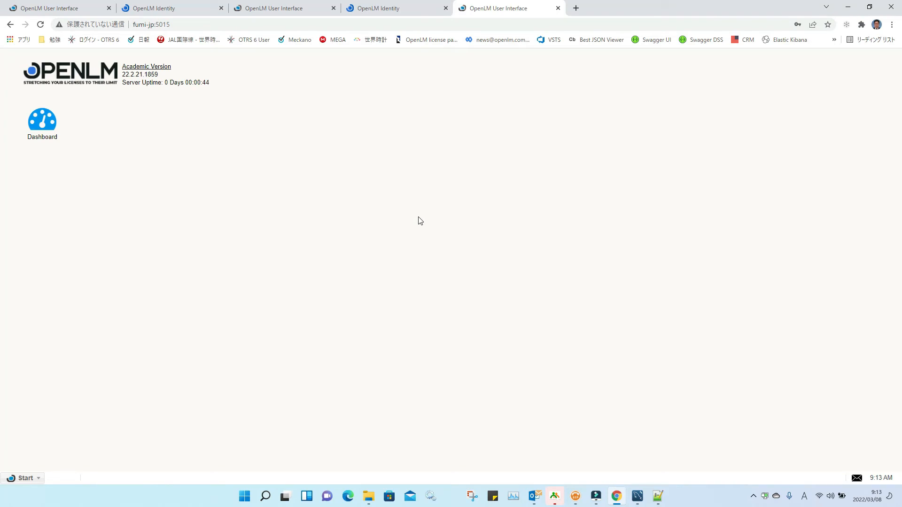
{"action": "left_click", "coordinate": [847, 7]}
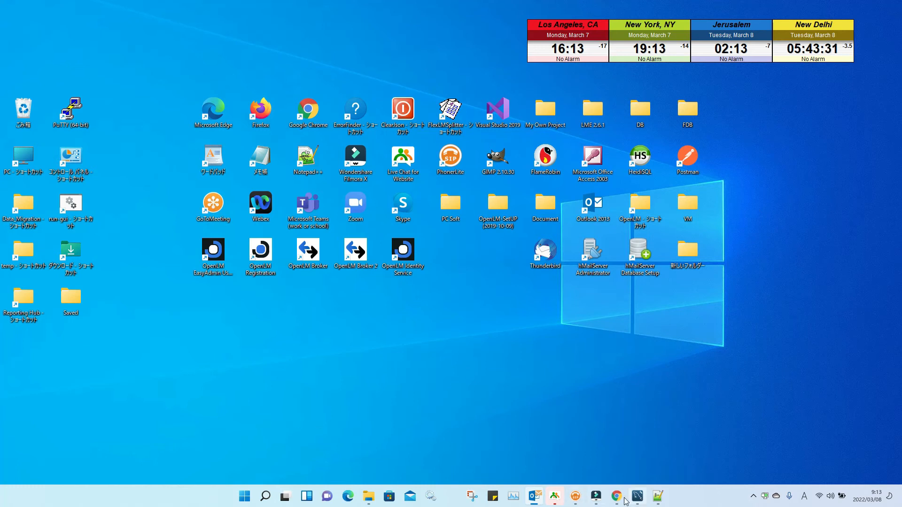
Step: Reopen OpenLM Identity Service and view Settings > Security Configuration, then minimize Chrome
{"action": "double_click", "coordinate": [413, 272]}
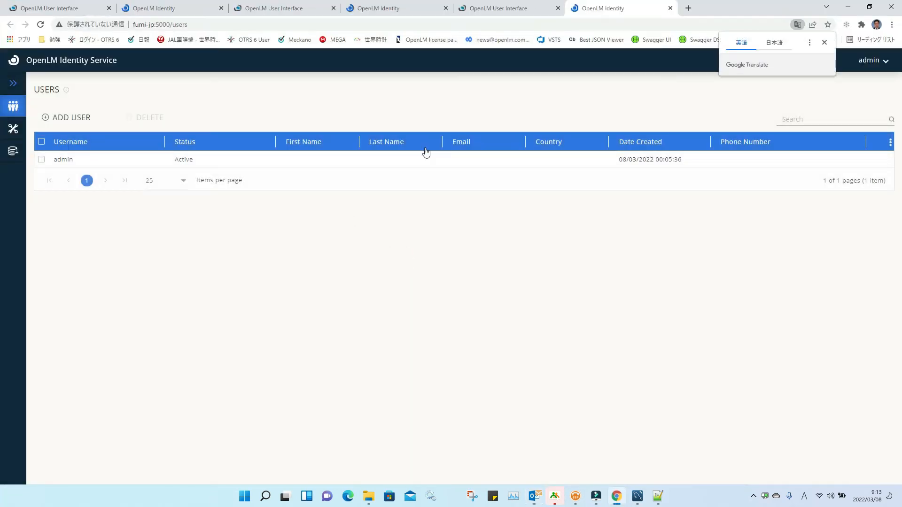
{"action": "left_click", "coordinate": [12, 129]}
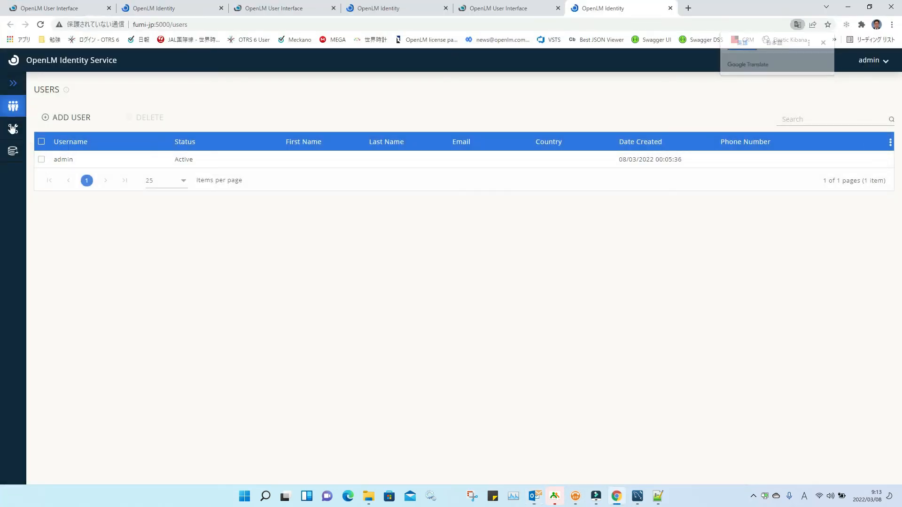
{"action": "left_click", "coordinate": [714, 111]}
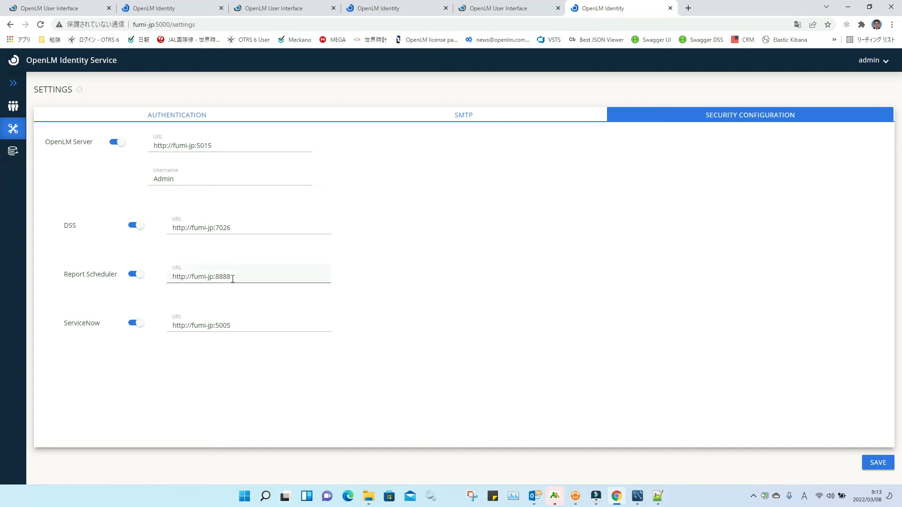
{"action": "left_click", "coordinate": [848, 7]}
Step: Browse to OpenLM > OpenLM Directory Synchronization Service and open its appsettings.json in Notepad++
{"action": "double_click", "coordinate": [640, 210]}
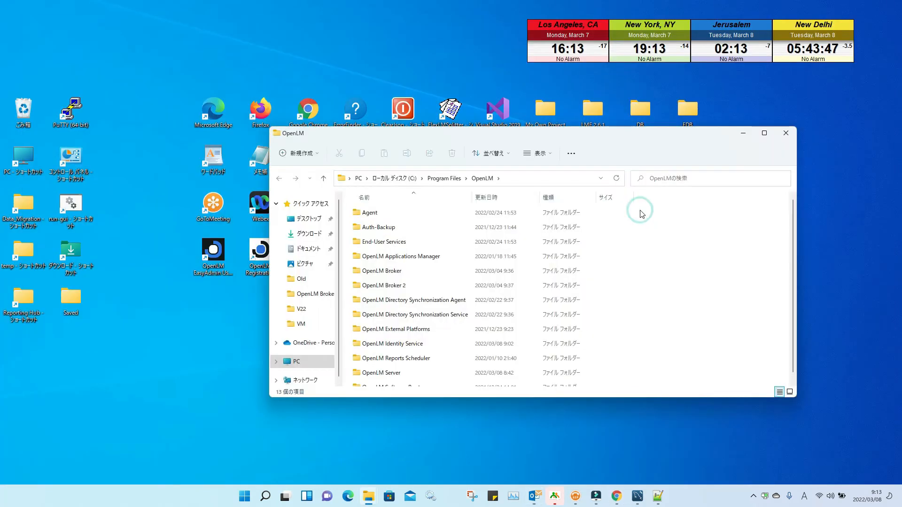
{"action": "scroll", "coordinate": [397, 302], "scroll_direction": "down", "scroll_amount": 1}
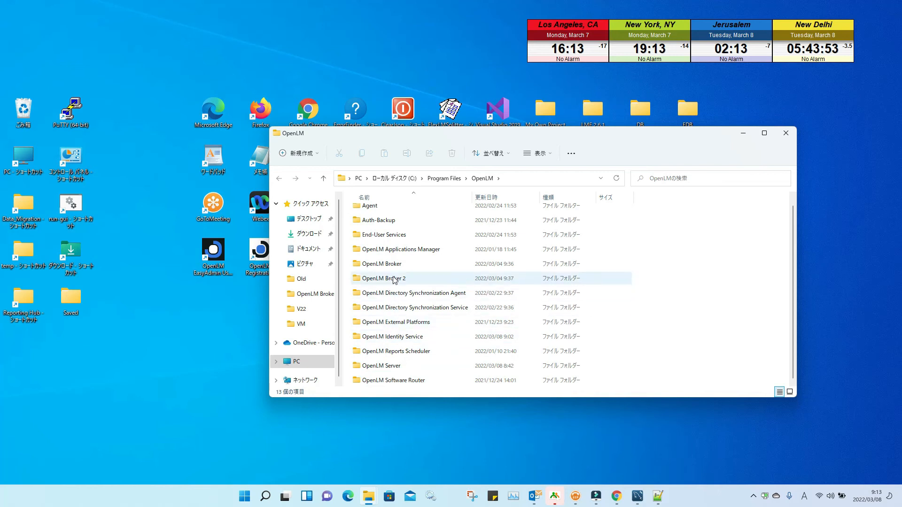
{"action": "double_click", "coordinate": [412, 309]}
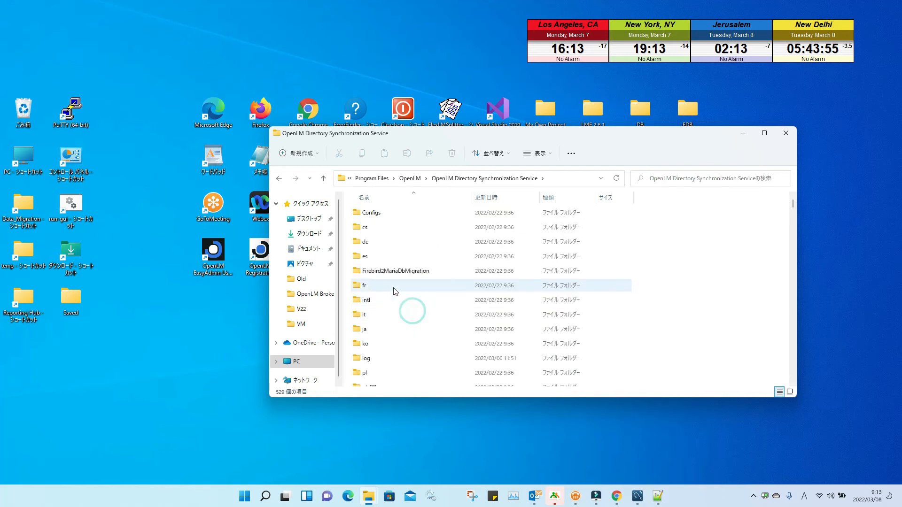
{"action": "scroll", "coordinate": [404, 324], "scroll_direction": "down", "scroll_amount": 10}
{"action": "scroll", "coordinate": [397, 334], "scroll_direction": "down", "scroll_amount": 10}
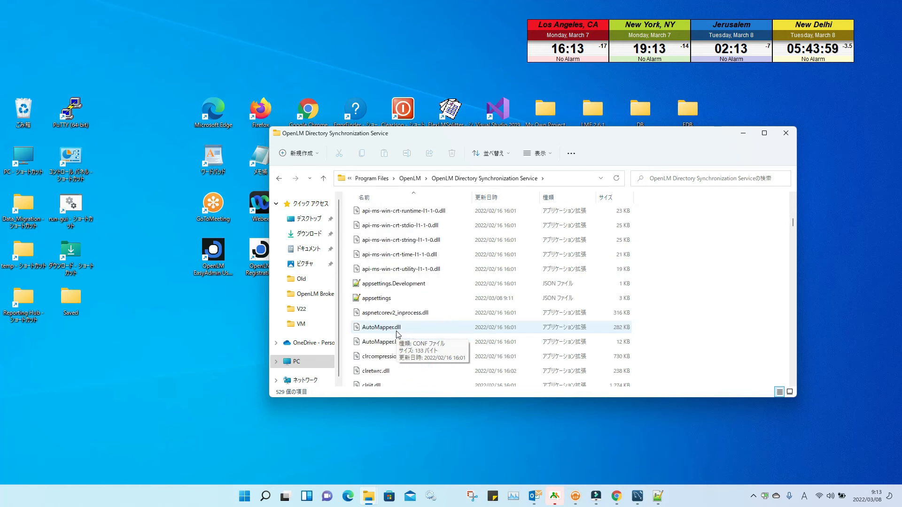
{"action": "left_click", "coordinate": [383, 298]}
{"action": "right_click", "coordinate": [388, 301]}
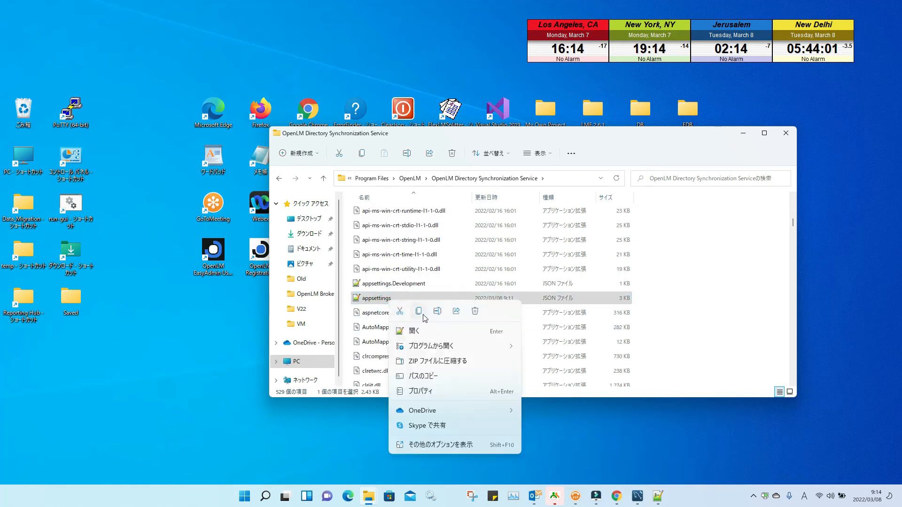
{"action": "mouse_move", "coordinate": [428, 351]}
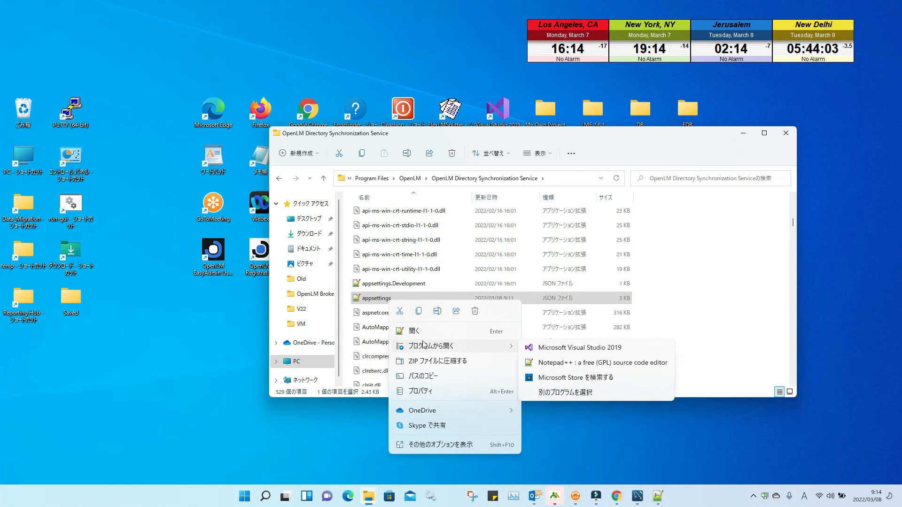
{"action": "left_click", "coordinate": [419, 331]}
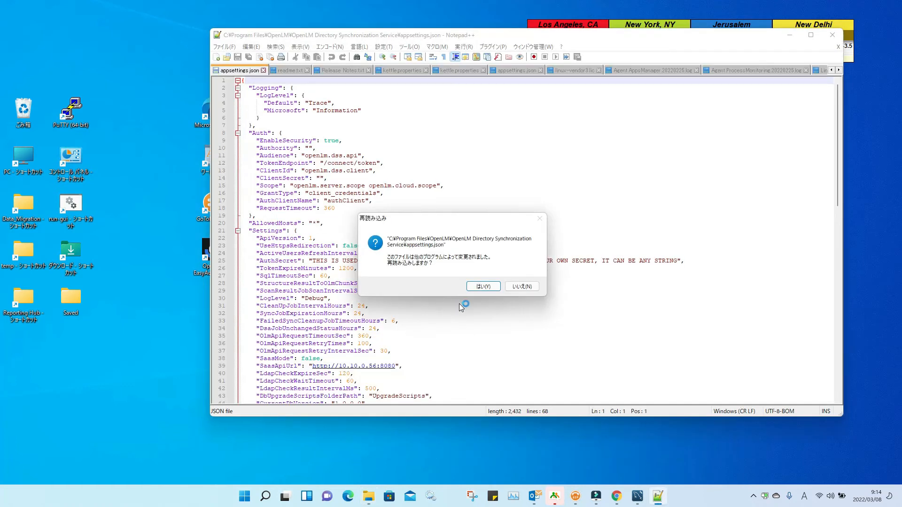
Step: Reload the DSS appsettings.json, check ClientId openlm.dss.client and ClientSecret, then close it and return to OpenLM
{"action": "left_click", "coordinate": [515, 286]}
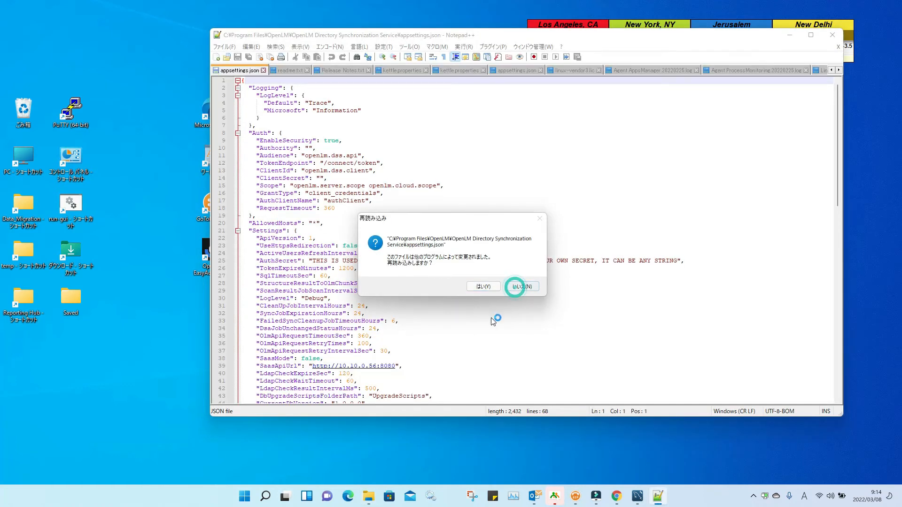
{"action": "left_click", "coordinate": [483, 286]}
{"action": "mouse_move", "coordinate": [840, 122]}
{"action": "left_mouse_down"}
{"action": "mouse_move", "coordinate": [834, 281]}
{"action": "mouse_move", "coordinate": [829, 115]}
{"action": "left_mouse_up"}
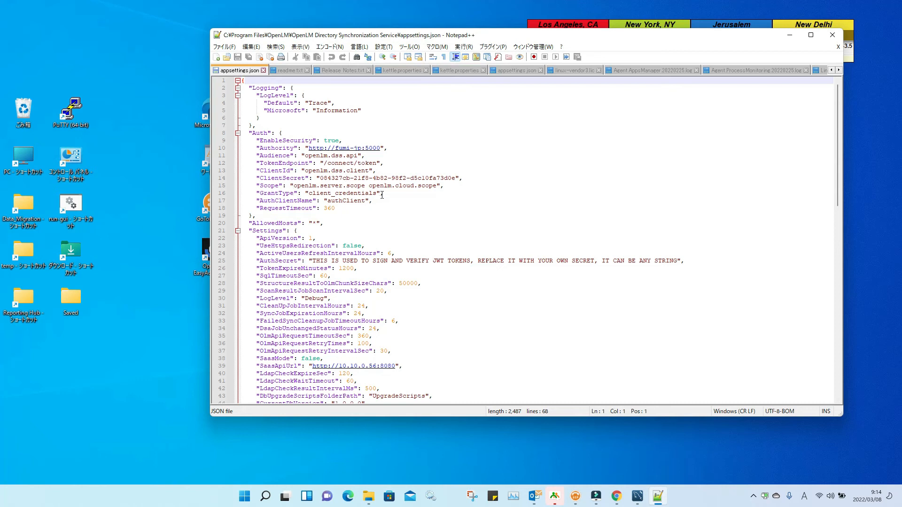
{"action": "left_click_drag", "start_coordinate": [463, 177], "coordinate": [241, 172]}
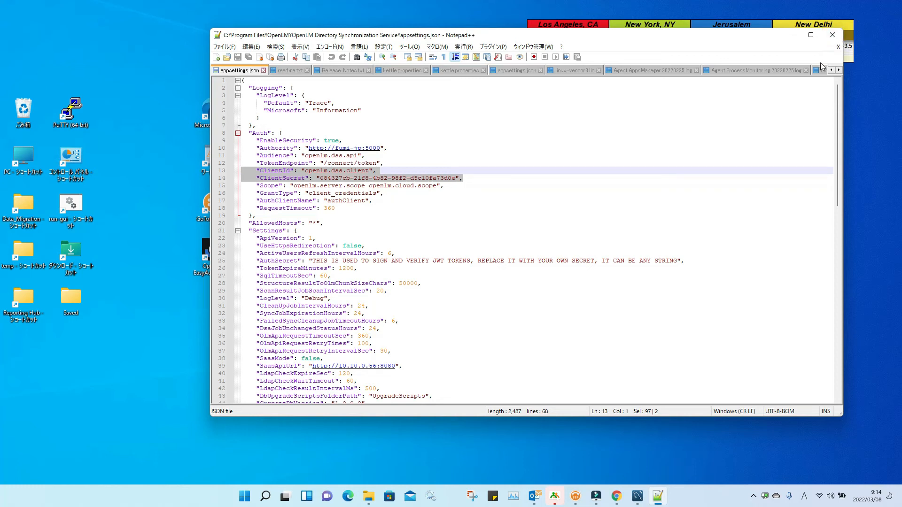
{"action": "left_click", "coordinate": [833, 36]}
{"action": "left_click", "coordinate": [409, 178]}
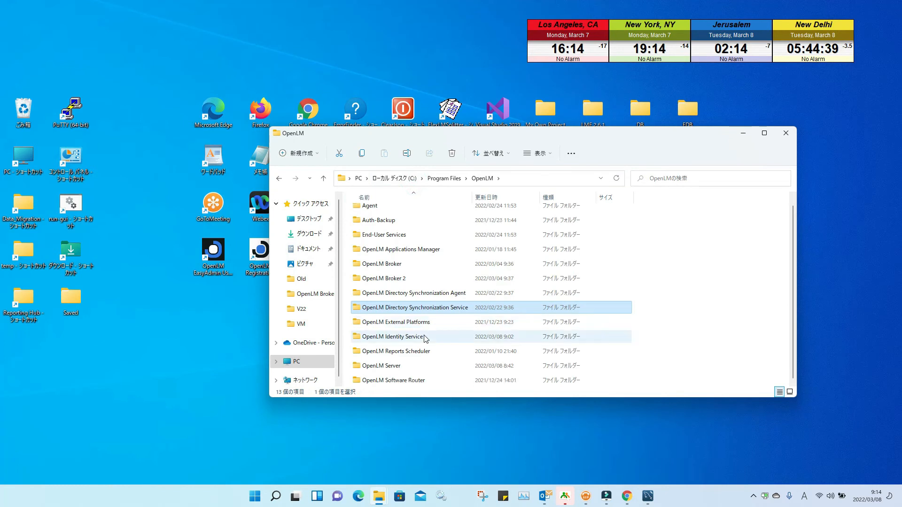
Step: Enter the OpenLM Reports Scheduler folder and right-click the report_scheduler properties file
{"action": "double_click", "coordinate": [424, 351]}
{"action": "scroll", "coordinate": [422, 288], "scroll_direction": "down", "scroll_amount": 1}
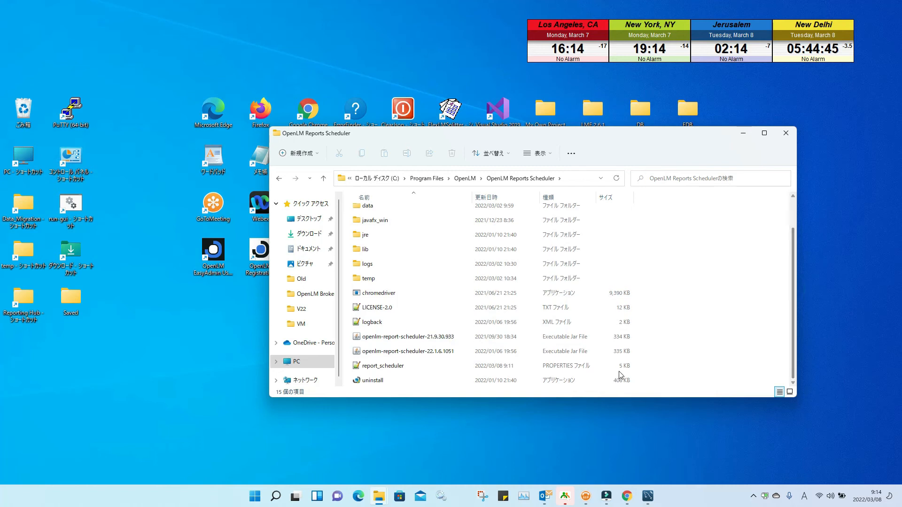
{"action": "left_click", "coordinate": [417, 366]}
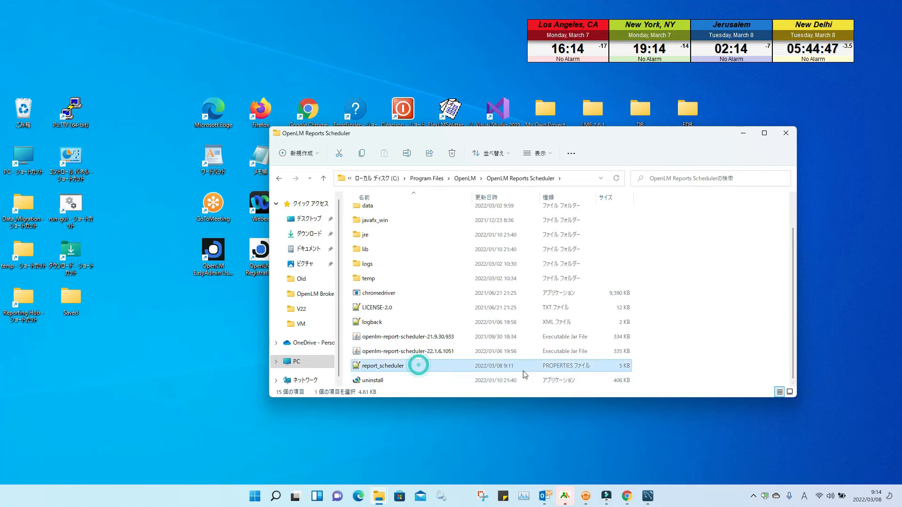
{"action": "right_click", "coordinate": [447, 372]}
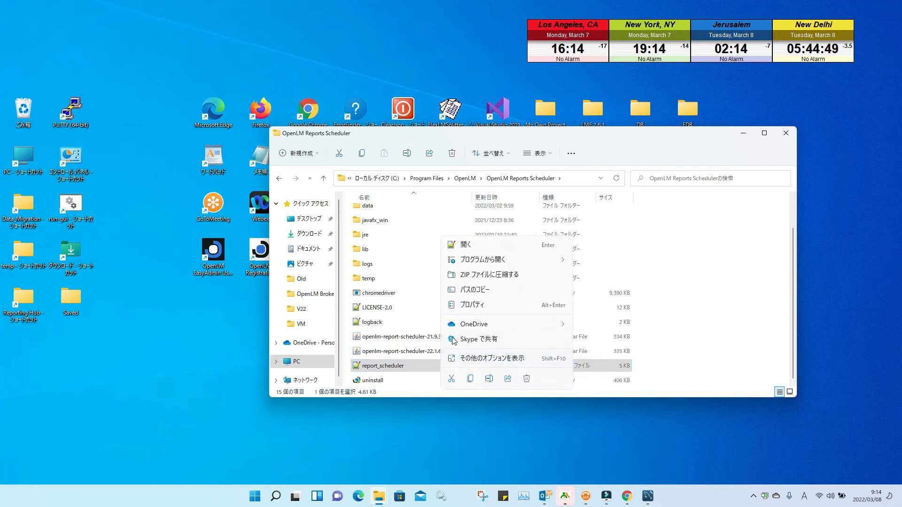
Step: Open report_scheduler.properties, check client id openlm.reportscheduler.client and the client secret, then close it
{"action": "left_click", "coordinate": [481, 246]}
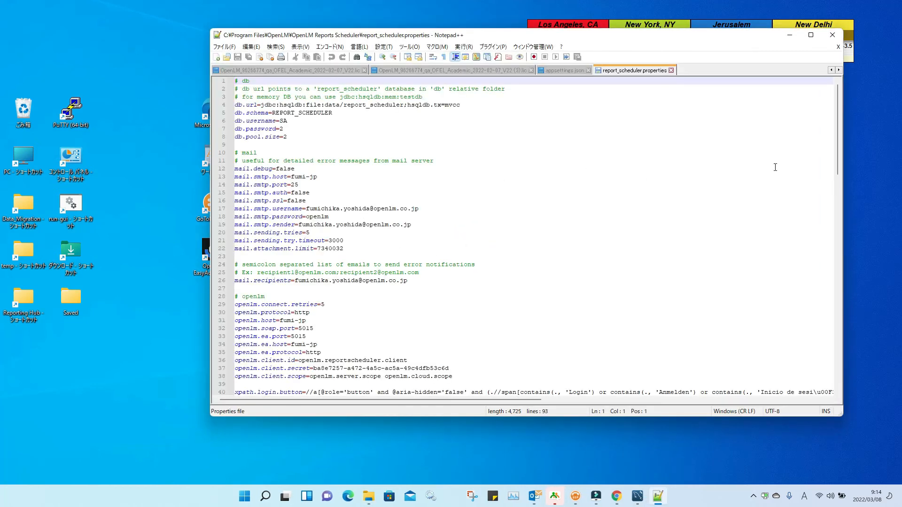
{"action": "left_click_drag", "start_coordinate": [835, 94], "coordinate": [836, 139]}
{"action": "left_click", "coordinate": [372, 224]}
{"action": "left_click", "coordinate": [269, 217]}
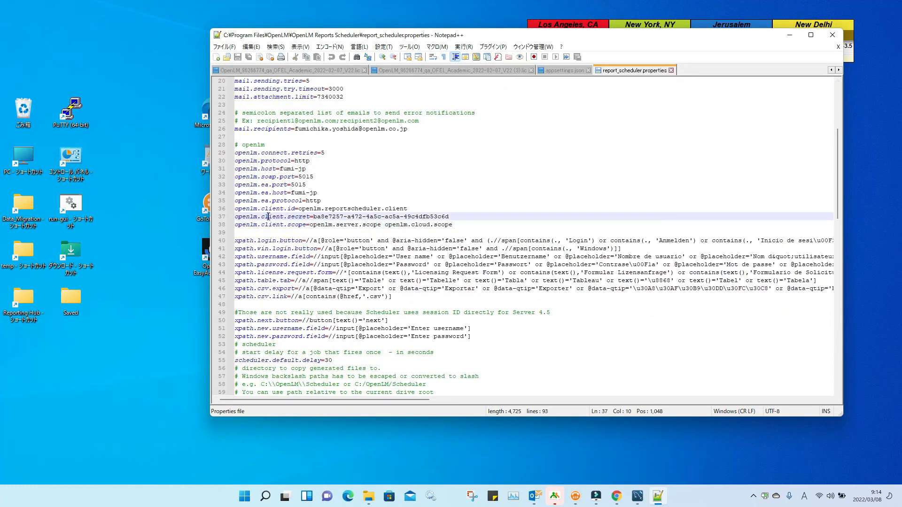
{"action": "left_click", "coordinate": [261, 209]}
{"action": "left_click_drag", "start_coordinate": [260, 217], "coordinate": [310, 217]}
{"action": "left_click", "coordinate": [348, 217]}
{"action": "mouse_move", "coordinate": [300, 209]}
{"action": "left_mouse_down"}
{"action": "mouse_move", "coordinate": [406, 211]}
{"action": "mouse_move", "coordinate": [307, 217]}
{"action": "left_mouse_up"}
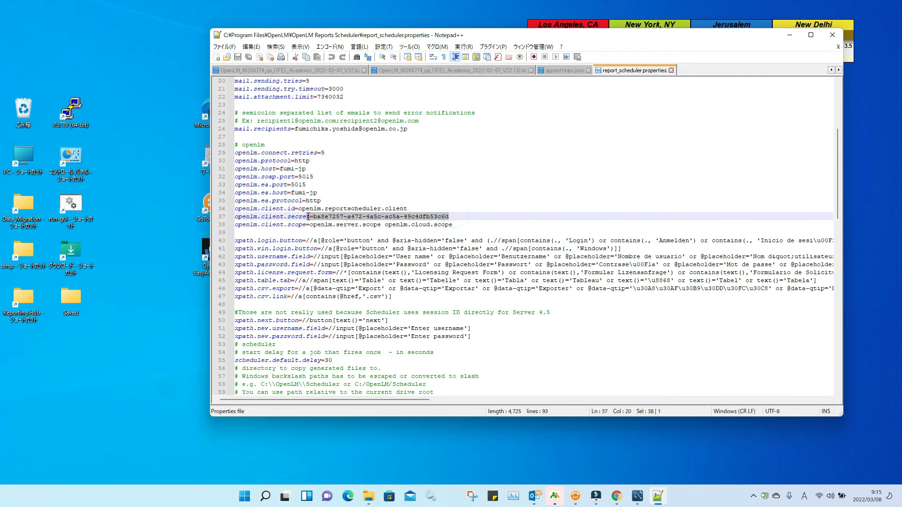
{"action": "left_click", "coordinate": [417, 297]}
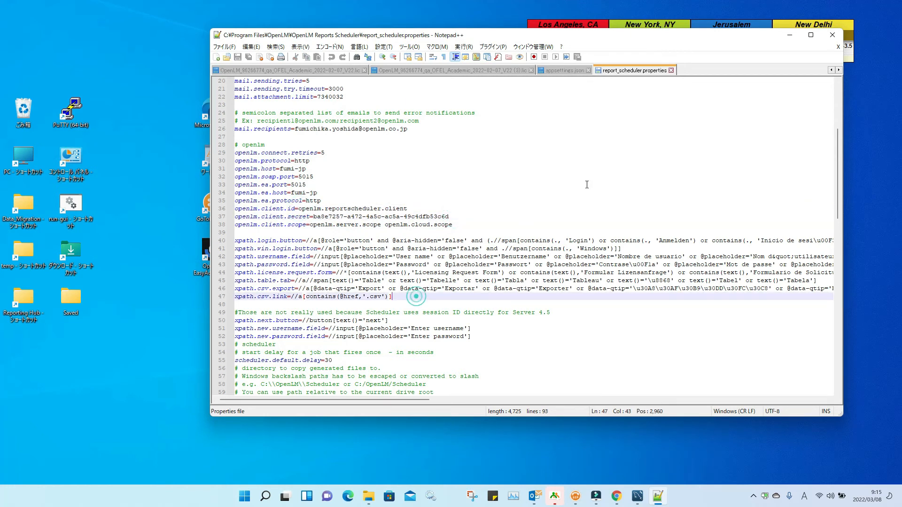
{"action": "left_click", "coordinate": [833, 36]}
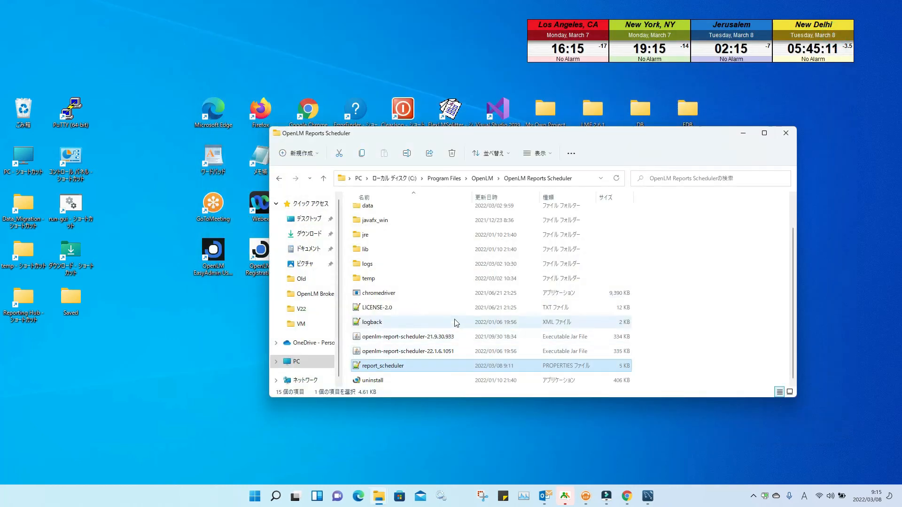
Step: Open appsettings.json from the OpenLM External Platforms Service folder in the text editor
{"action": "left_click", "coordinate": [325, 181]}
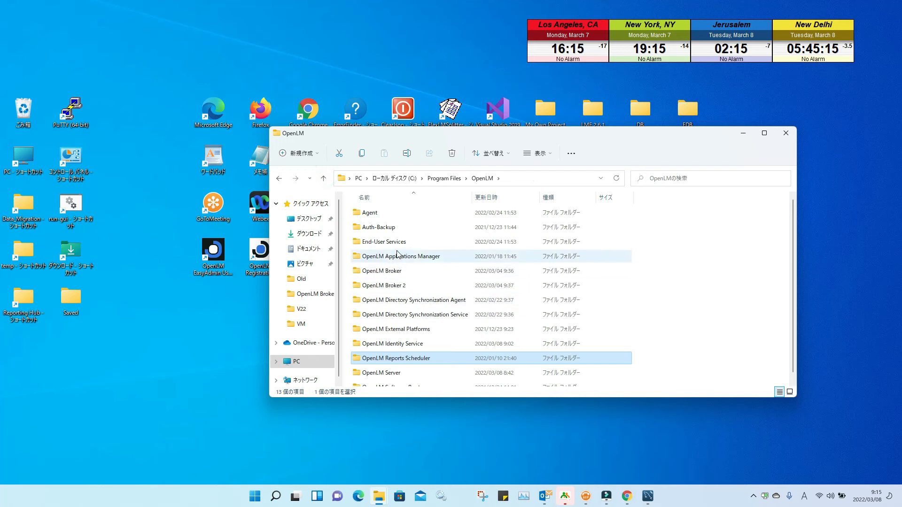
{"action": "double_click", "coordinate": [406, 329]}
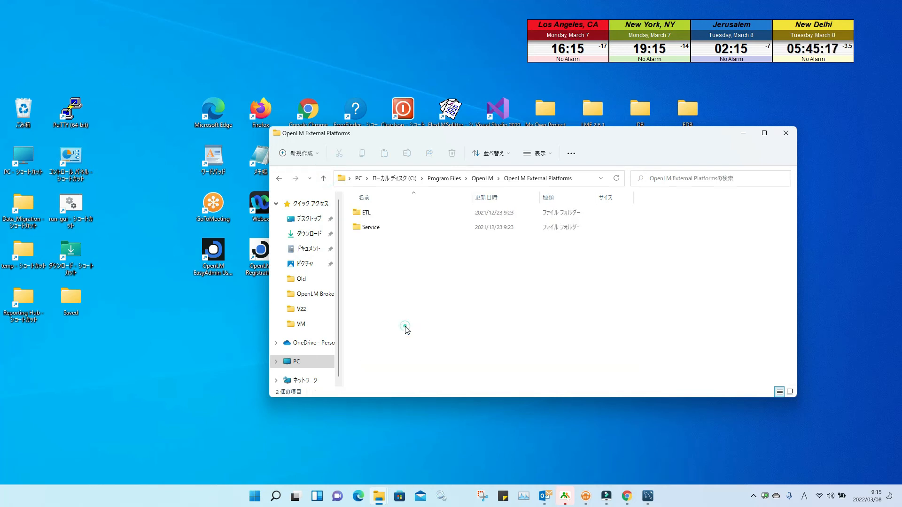
{"action": "double_click", "coordinate": [372, 213]}
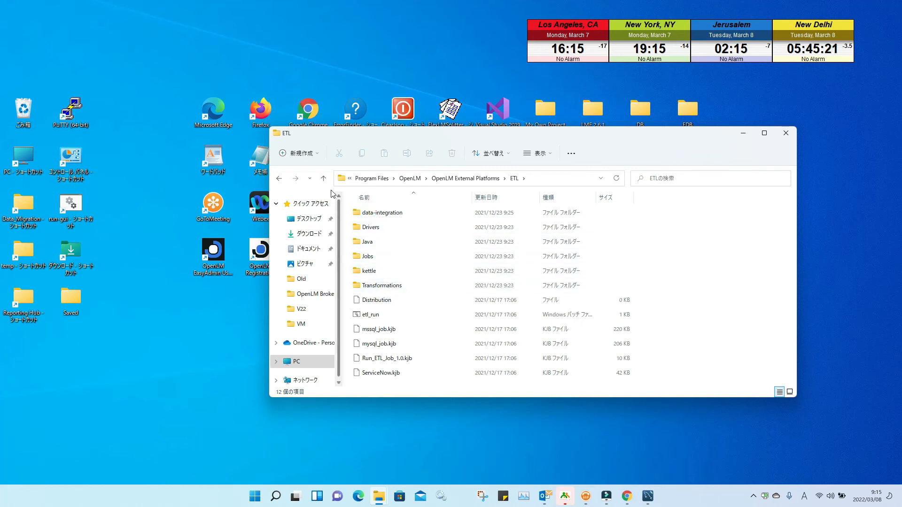
{"action": "left_click", "coordinate": [323, 177]}
{"action": "double_click", "coordinate": [378, 227]}
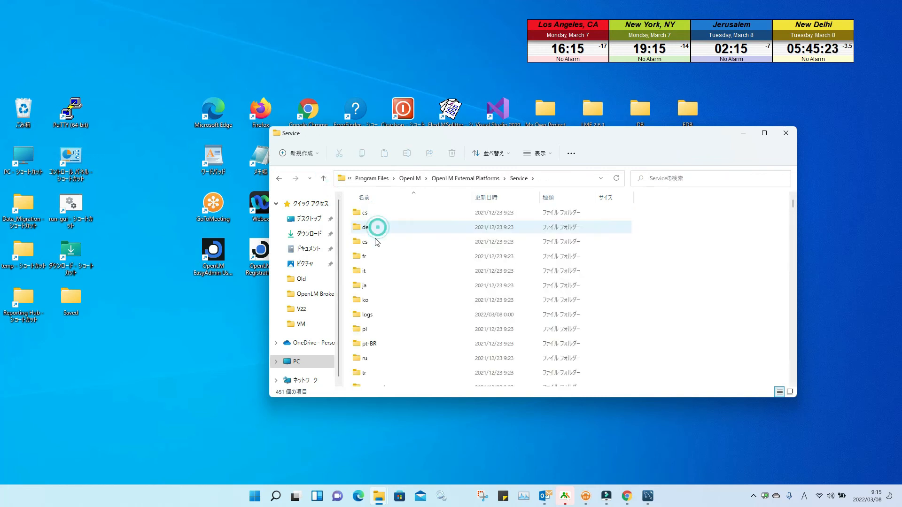
{"action": "scroll", "coordinate": [384, 301], "scroll_direction": "down", "scroll_amount": 10}
{"action": "scroll", "coordinate": [389, 337], "scroll_direction": "down", "scroll_amount": 6}
{"action": "left_click", "coordinate": [383, 248]}
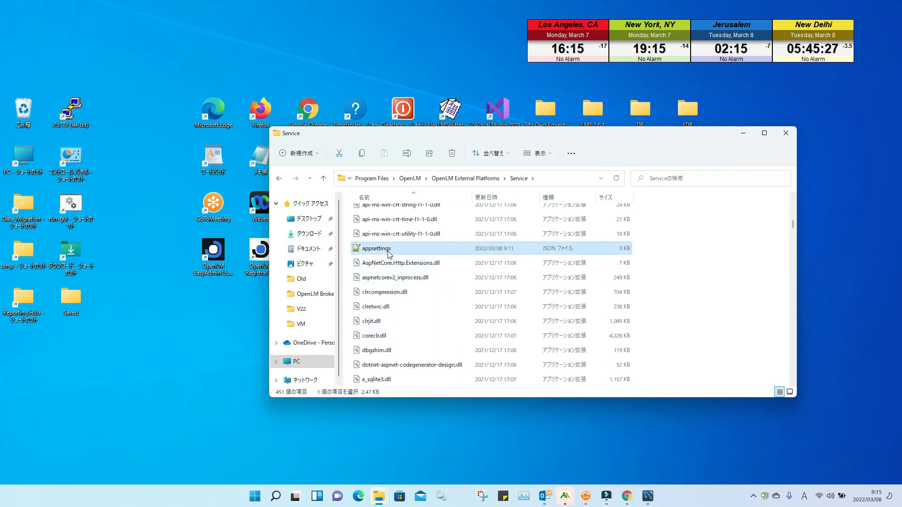
{"action": "right_click", "coordinate": [388, 252]}
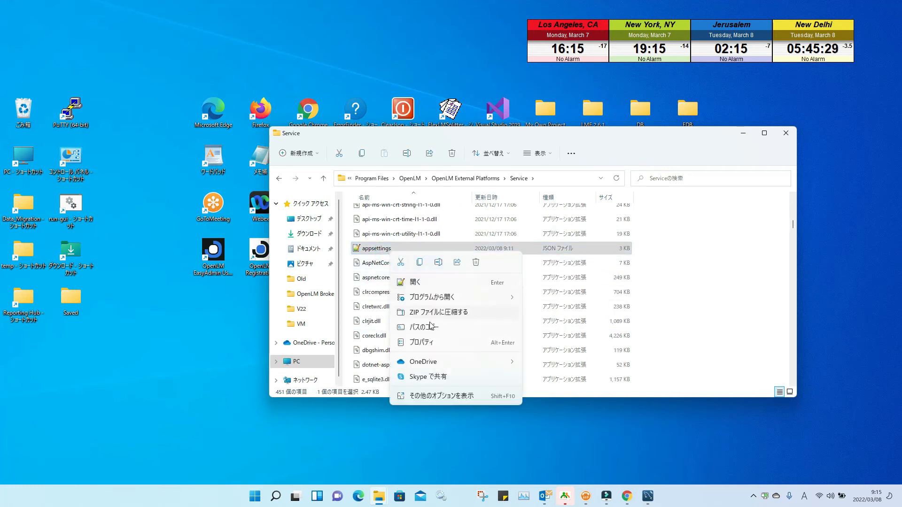
{"action": "left_click", "coordinate": [428, 284]}
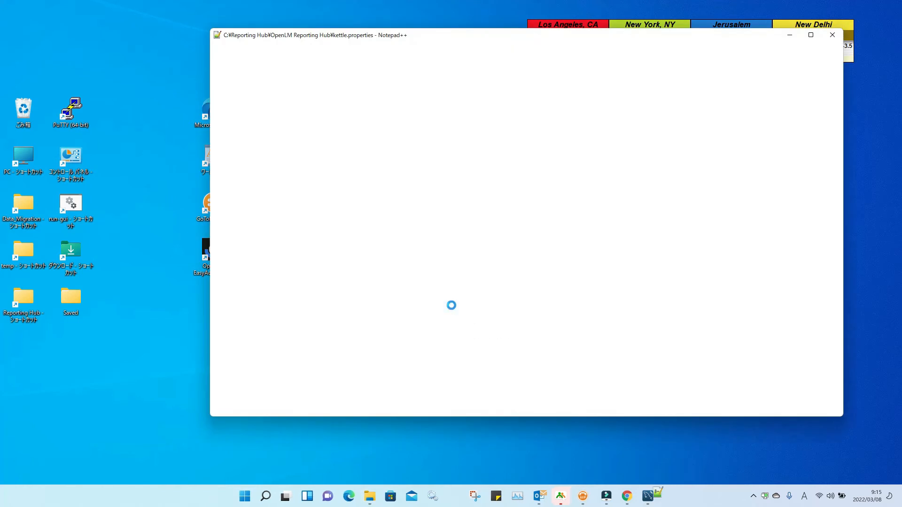
Step: Highlight the ClientId and ClientSecret lines, then close the editor and the folder window
{"action": "scroll", "coordinate": [400, 226], "scroll_direction": "down", "scroll_amount": 17}
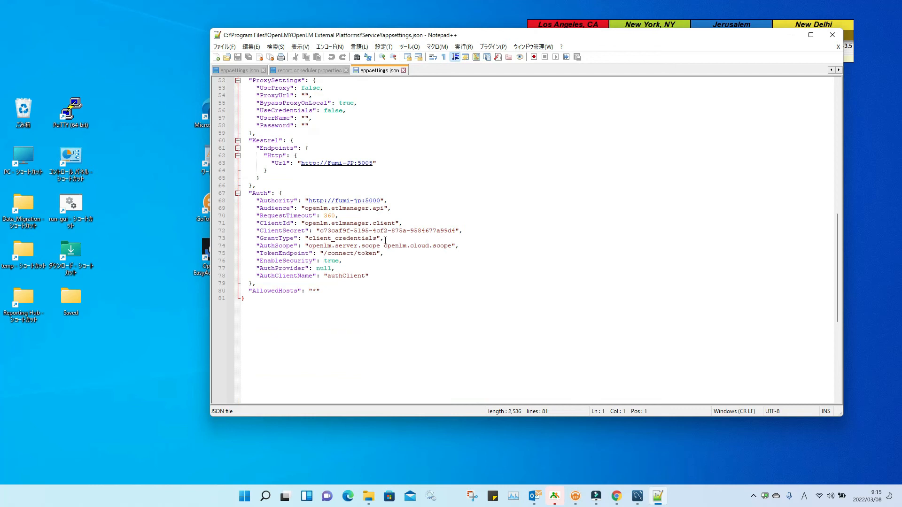
{"action": "left_click_drag", "start_coordinate": [470, 230], "coordinate": [240, 222]}
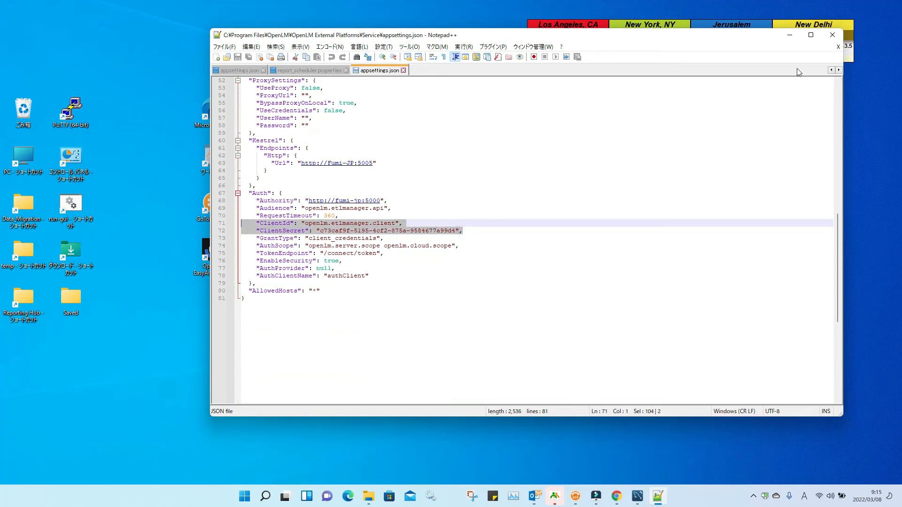
{"action": "left_click", "coordinate": [832, 35]}
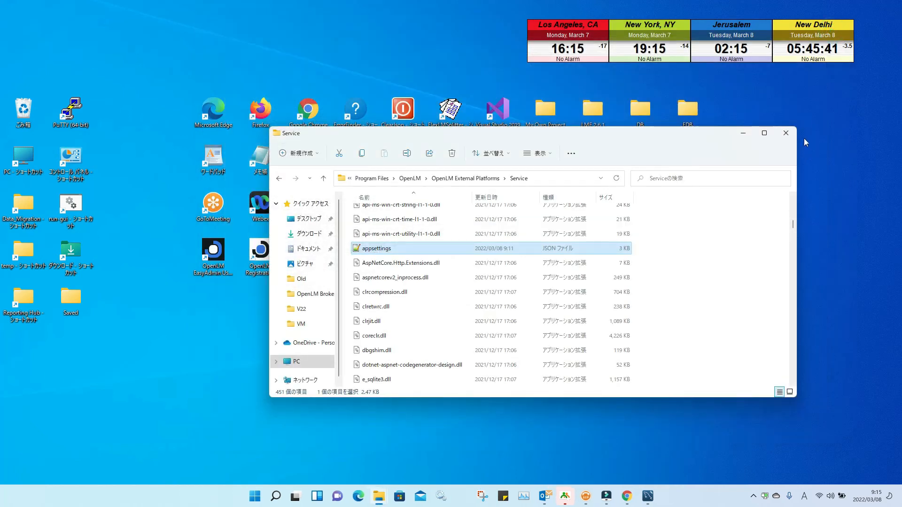
{"action": "left_click", "coordinate": [793, 133]}
{"action": "left_click", "coordinate": [441, 497]}
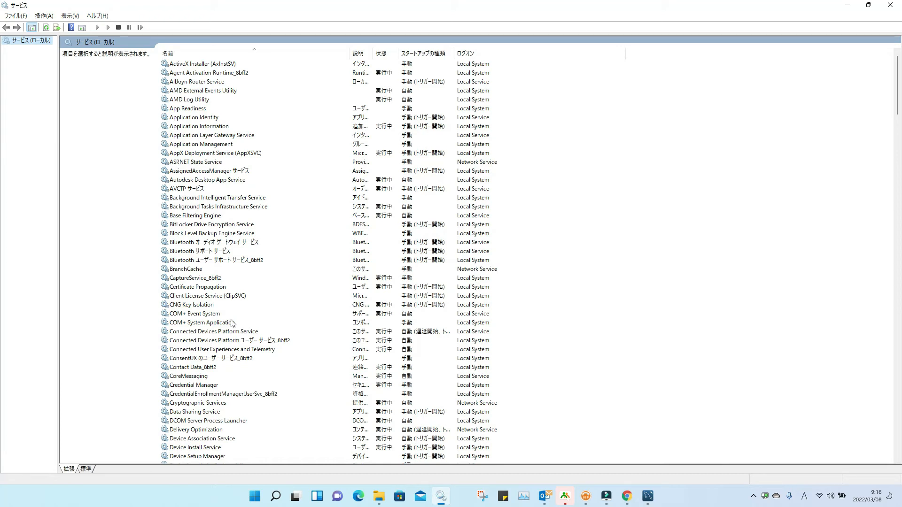
{"action": "left_click", "coordinate": [892, 6]}
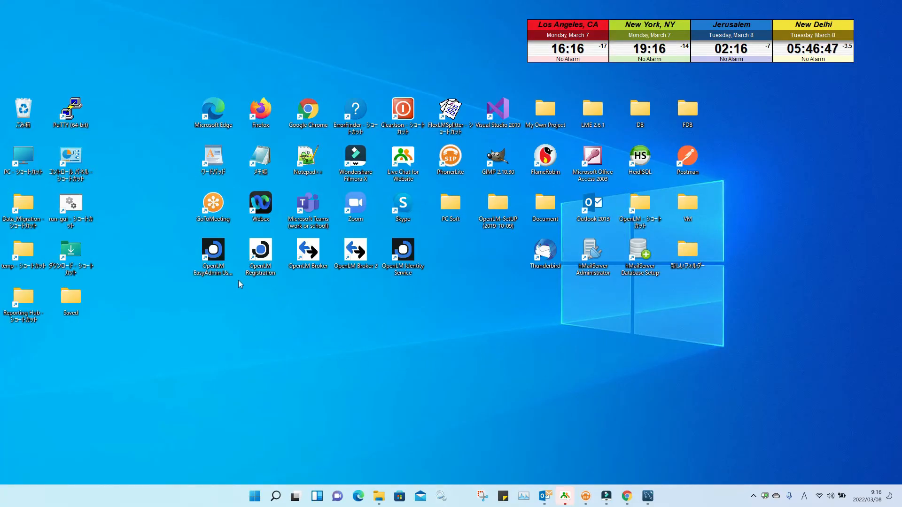
Step: Launch the OpenLM web interface and go to Administration > System & Security > Security > Authorization
{"action": "double_click", "coordinate": [215, 258]}
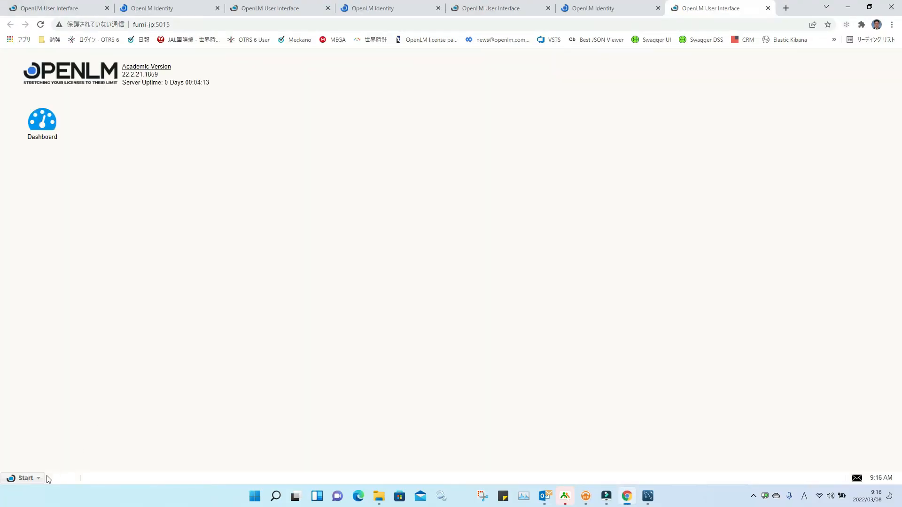
{"action": "left_click", "coordinate": [38, 478]}
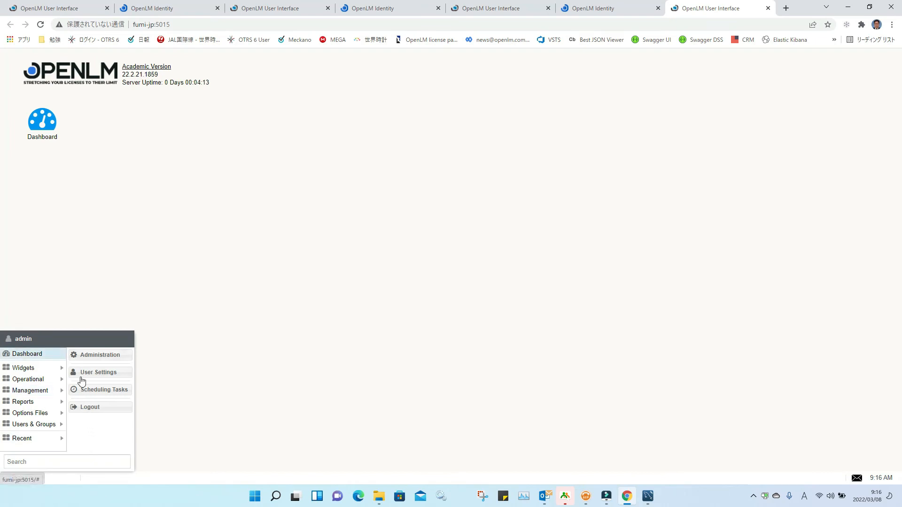
{"action": "left_click", "coordinate": [88, 358]}
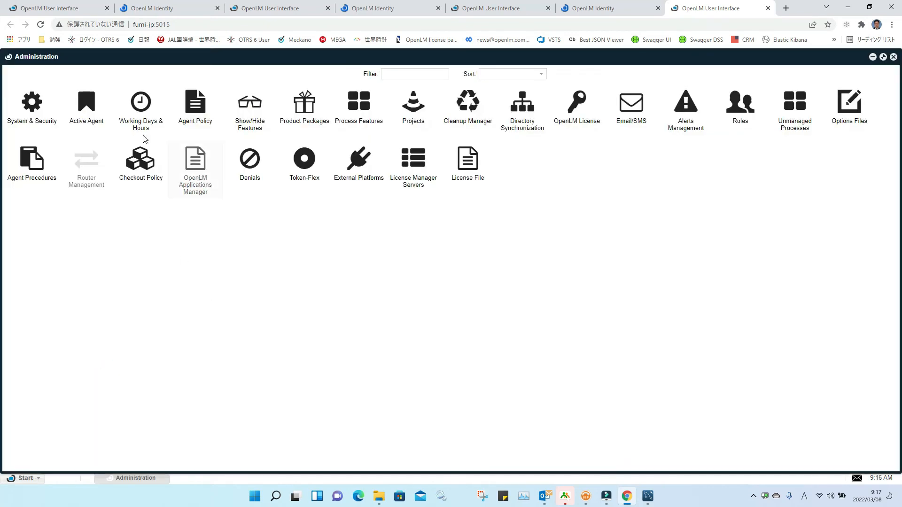
{"action": "left_click", "coordinate": [32, 105]}
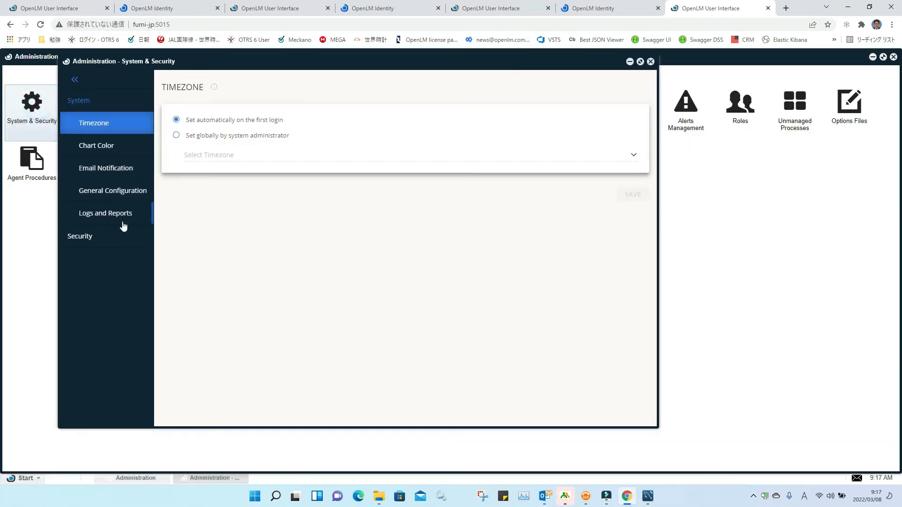
{"action": "left_click", "coordinate": [89, 236]}
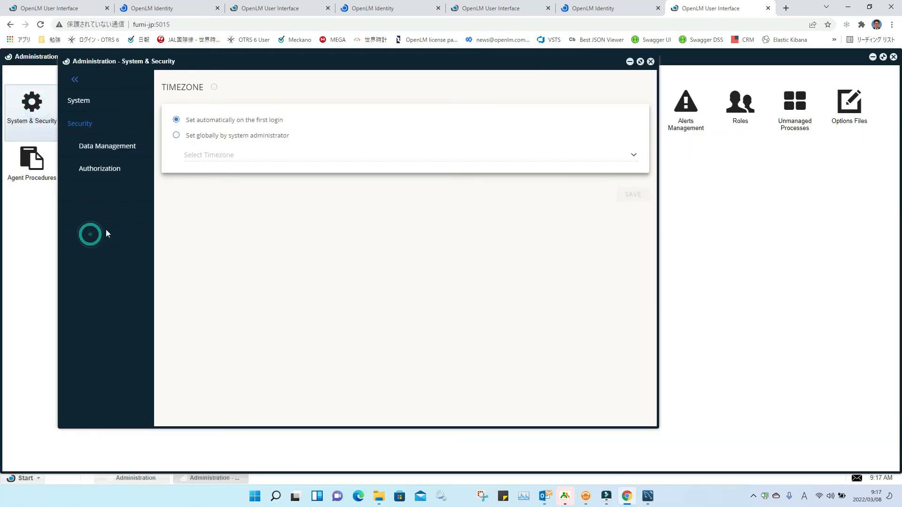
{"action": "left_click", "coordinate": [106, 175]}
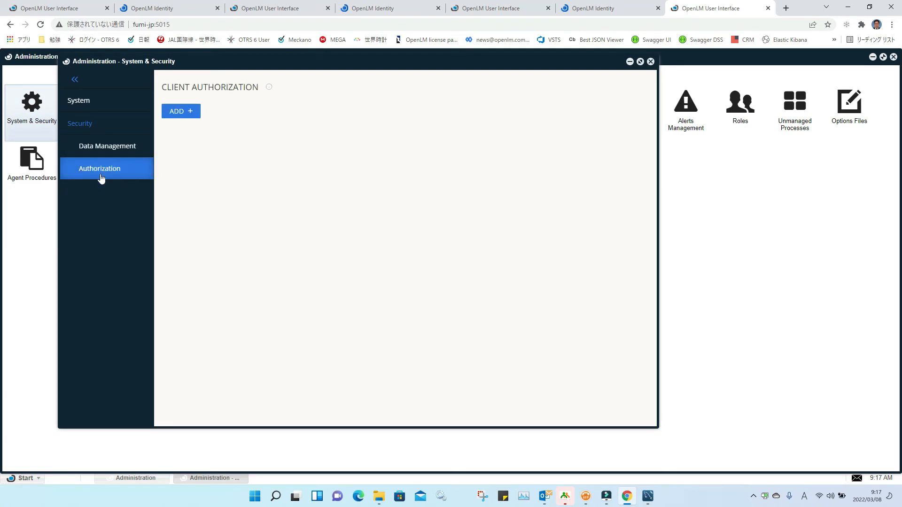
Step: Glance at the OpenLM Identity tab, then return to the administration tab
{"action": "left_click", "coordinate": [594, 8]}
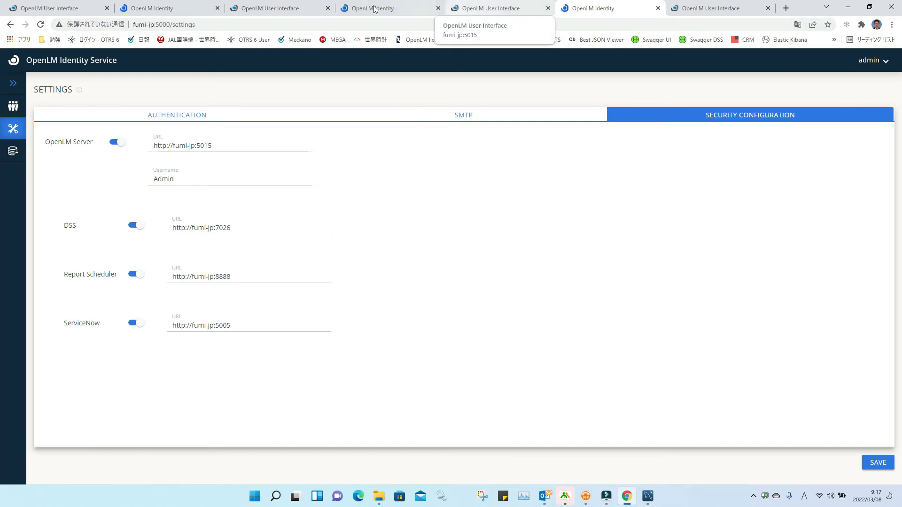
{"action": "left_click", "coordinate": [490, 10]}
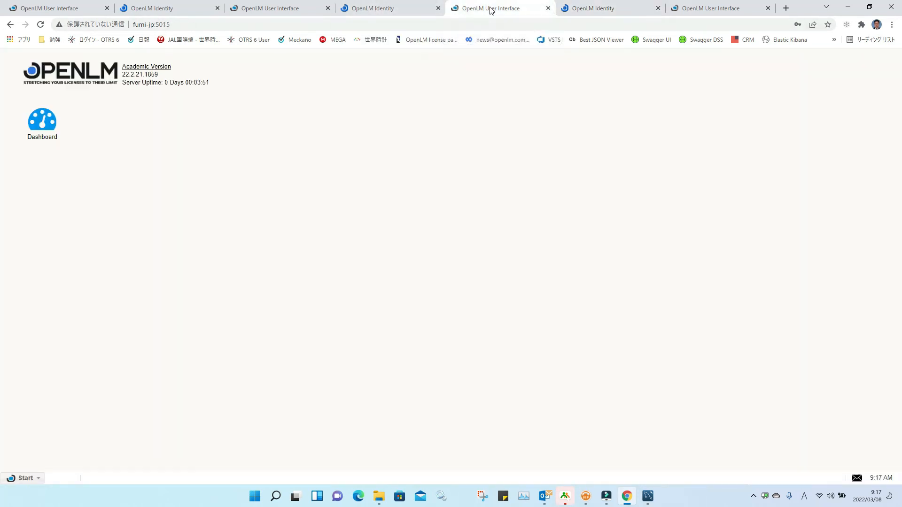
{"action": "left_click", "coordinate": [698, 10]}
Step: Create a client of type Broker with description 'test' and save it
{"action": "left_click", "coordinate": [181, 112]}
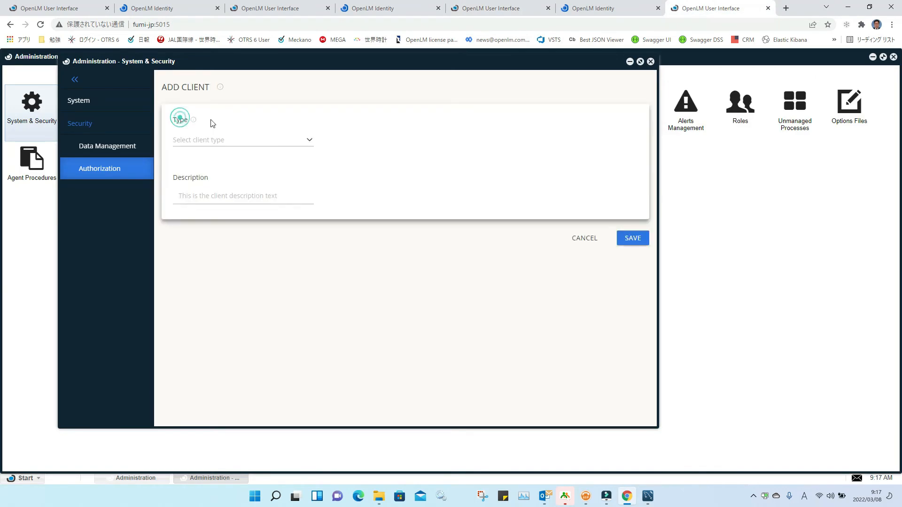
{"action": "left_click", "coordinate": [305, 141]}
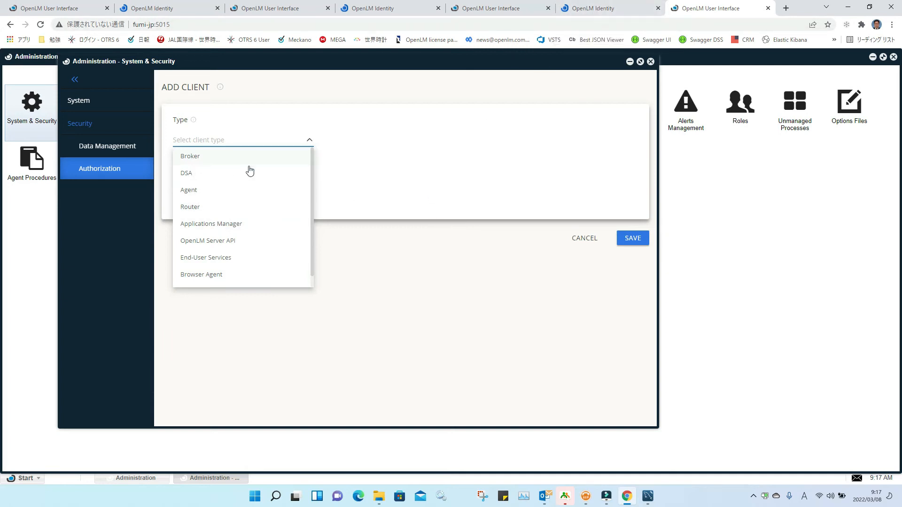
{"action": "left_click", "coordinate": [362, 143]}
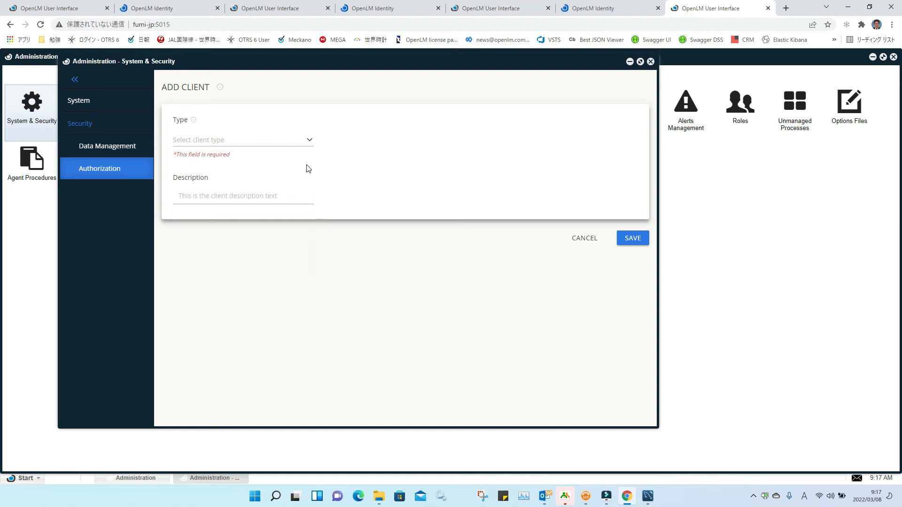
{"action": "left_click", "coordinate": [309, 141]}
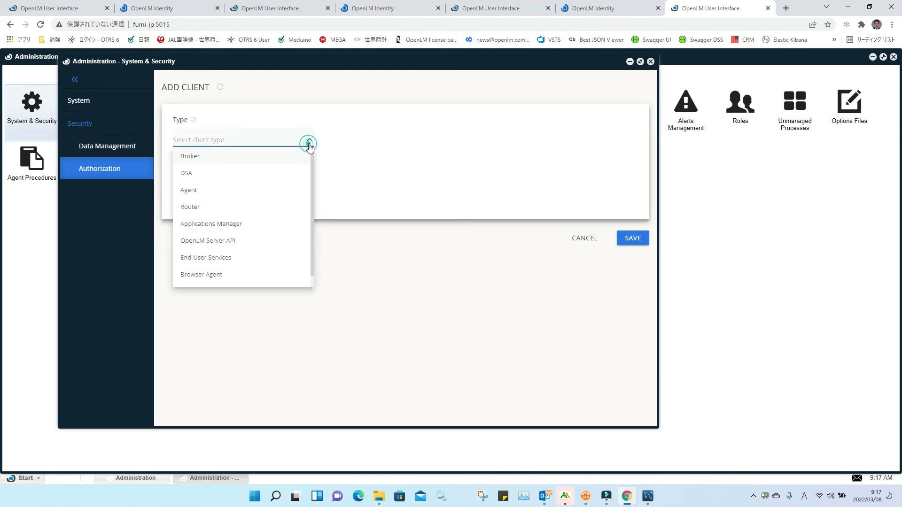
{"action": "left_click", "coordinate": [274, 157]}
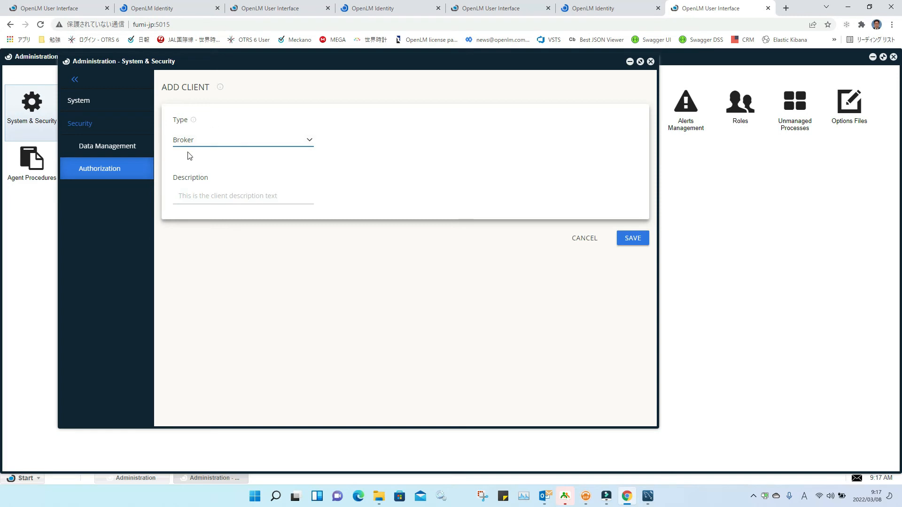
{"action": "left_click", "coordinate": [189, 203]}
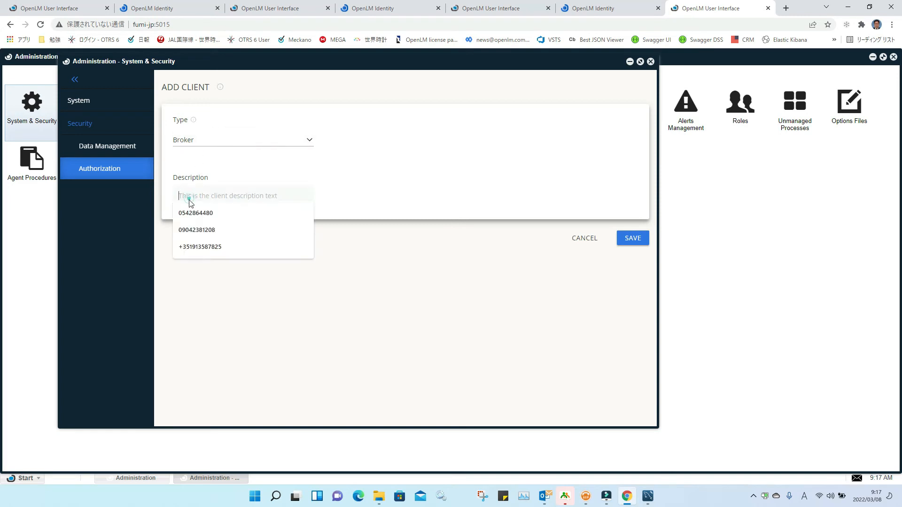
{"action": "type", "text": "test"}
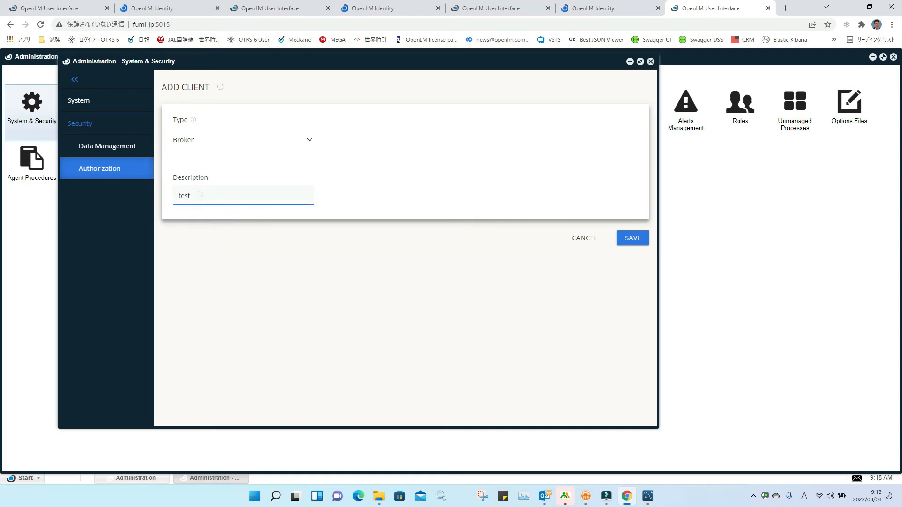
{"action": "left_click", "coordinate": [632, 238]}
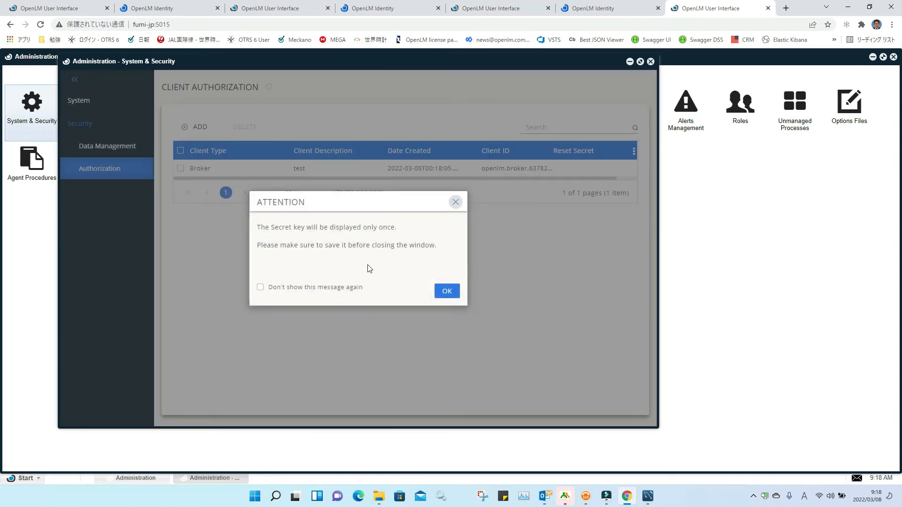
Step: Acknowledge the secret key warning and download the Broker authorization file, showing it in its folder
{"action": "left_click", "coordinate": [447, 292]}
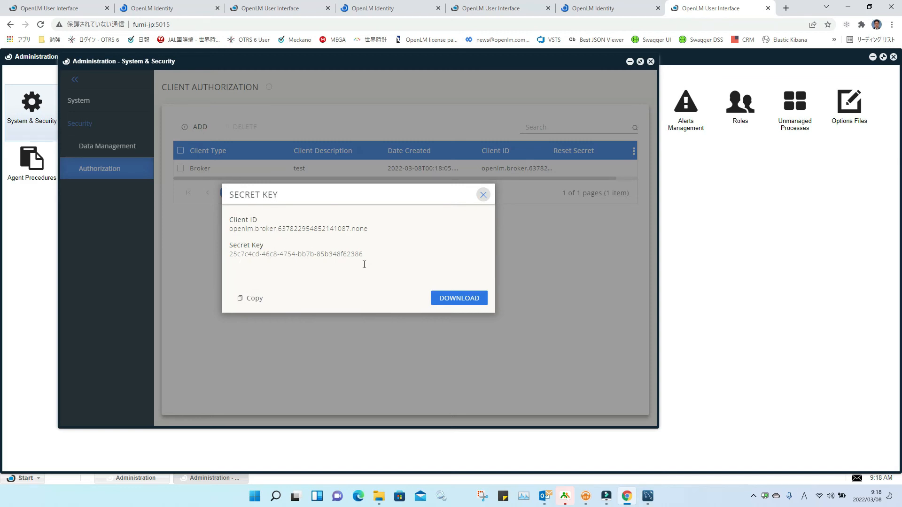
{"action": "left_click", "coordinate": [463, 305]}
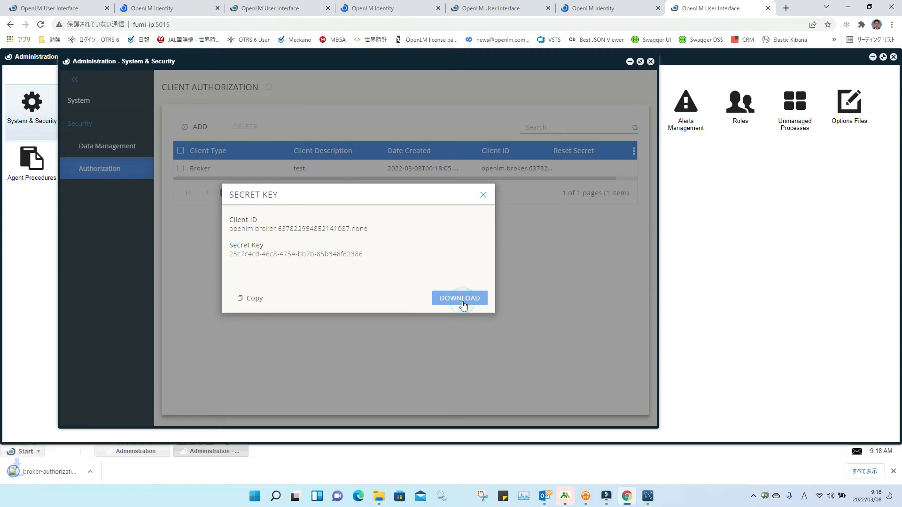
{"action": "left_click", "coordinate": [100, 473]}
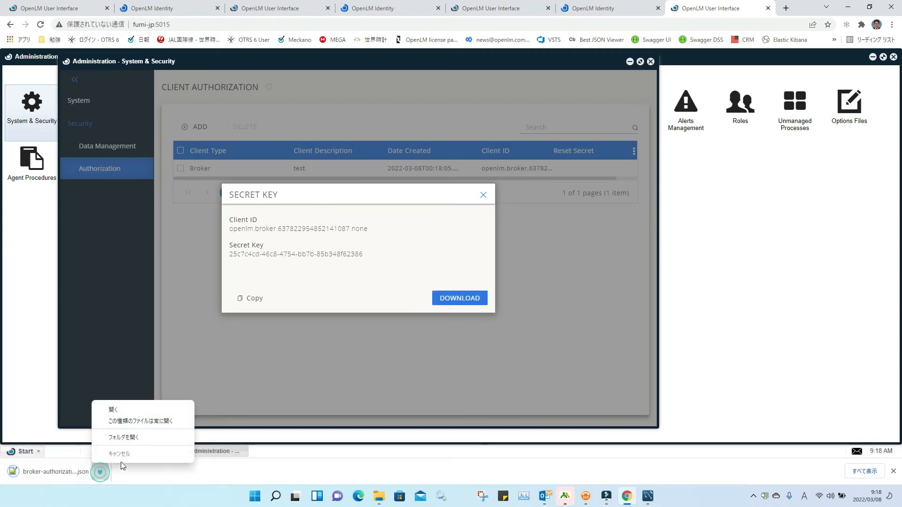
{"action": "left_click", "coordinate": [135, 439]}
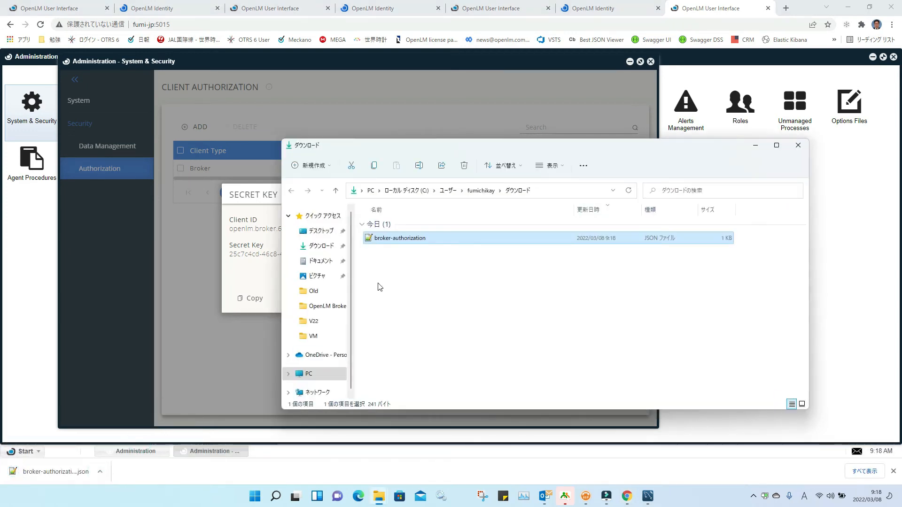
Step: Move broker-authorization.json from Downloads onto the desktop, then close the Secret Key dialog
{"action": "right_click", "coordinate": [395, 239]}
{"action": "left_click", "coordinate": [407, 249]}
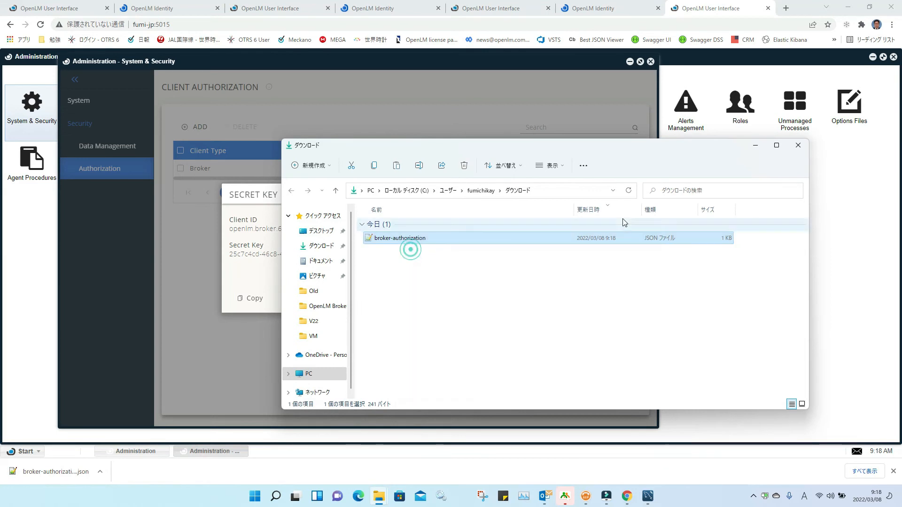
{"action": "left_click", "coordinate": [797, 145]}
{"action": "left_click", "coordinate": [848, 7]}
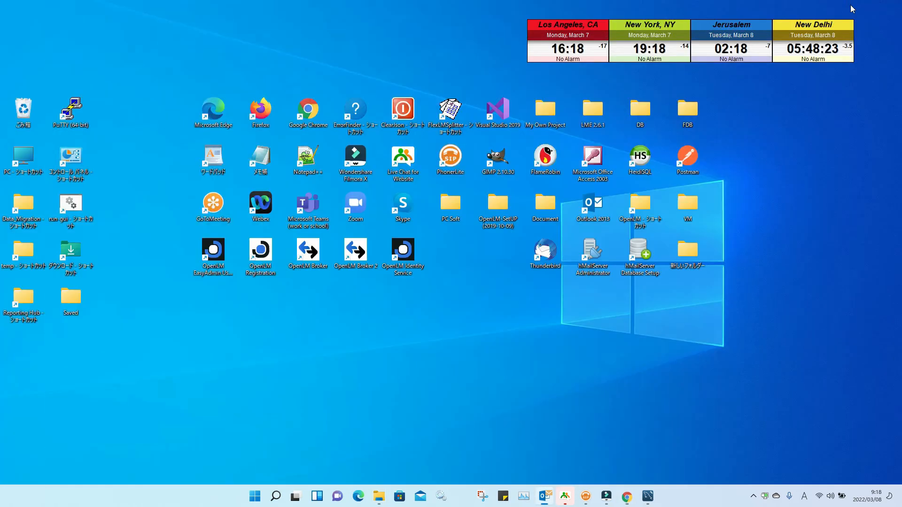
{"action": "right_click", "coordinate": [379, 392]}
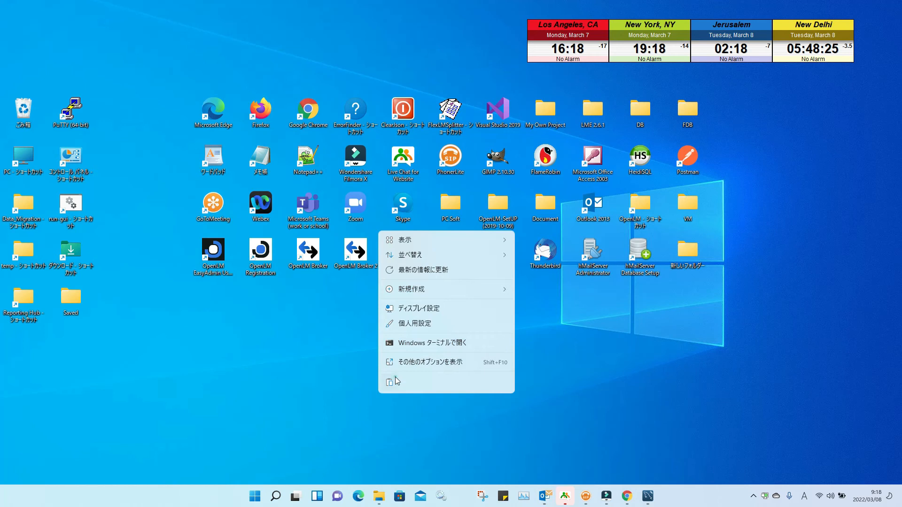
{"action": "left_click", "coordinate": [396, 378]}
{"action": "left_click_drag", "start_coordinate": [23, 19], "coordinate": [278, 346]}
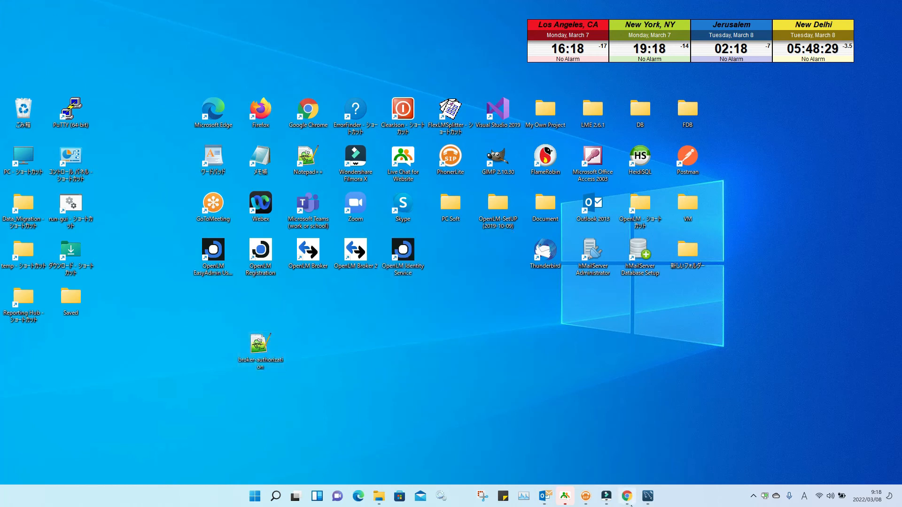
{"action": "left_click", "coordinate": [627, 496]}
{"action": "left_click", "coordinate": [484, 195]}
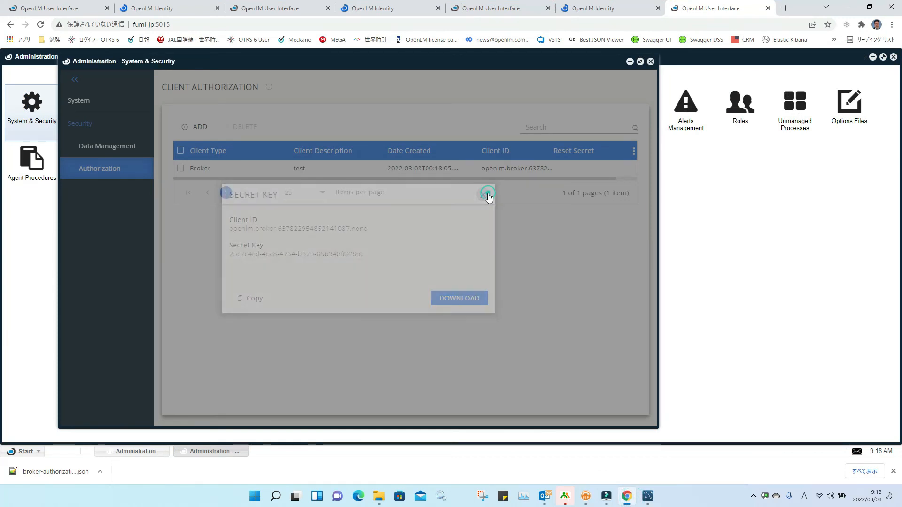
Step: Add a DSA client described 'test' and download dsa-authorization.json
{"action": "left_click", "coordinate": [199, 128]}
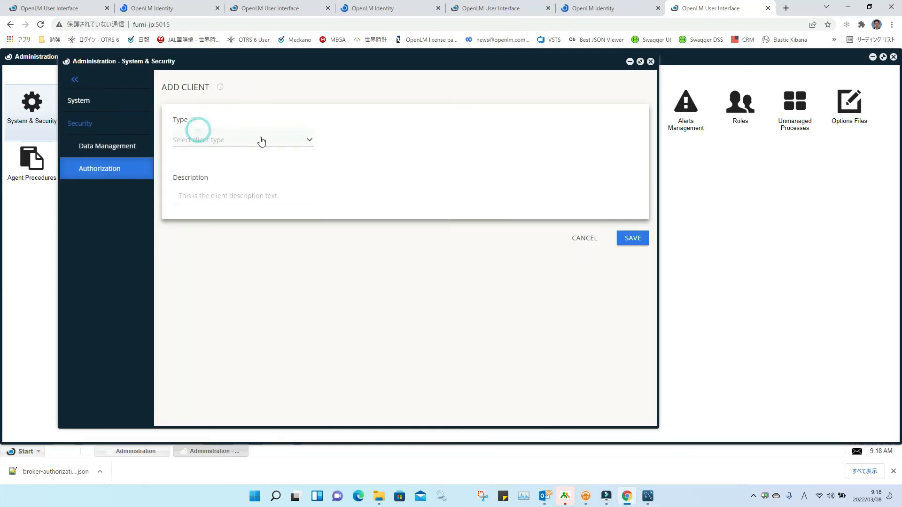
{"action": "left_click", "coordinate": [310, 136]}
{"action": "left_click", "coordinate": [244, 172]}
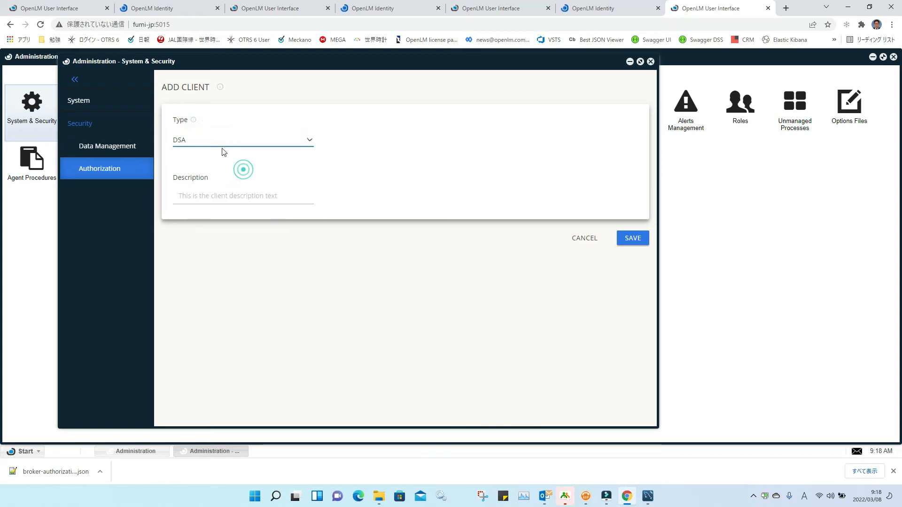
{"action": "left_click", "coordinate": [198, 195]}
{"action": "type", "text": "test"}
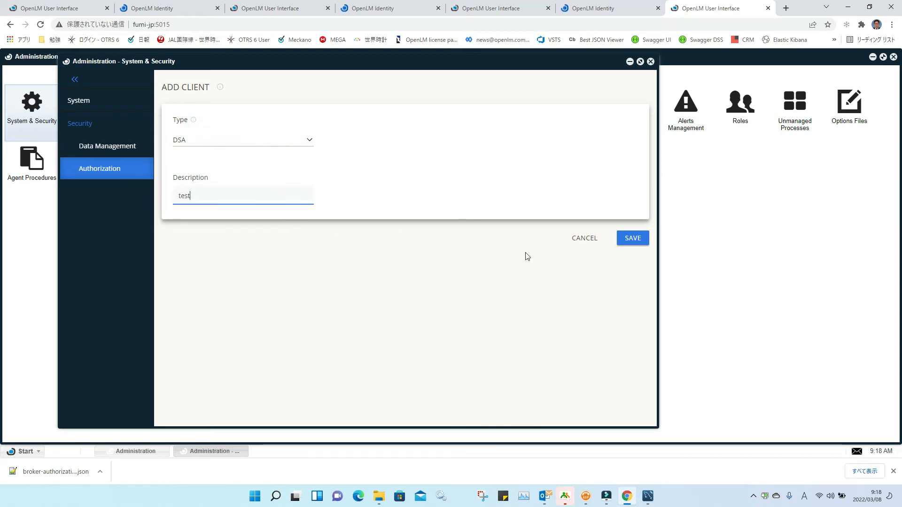
{"action": "left_click", "coordinate": [633, 239]}
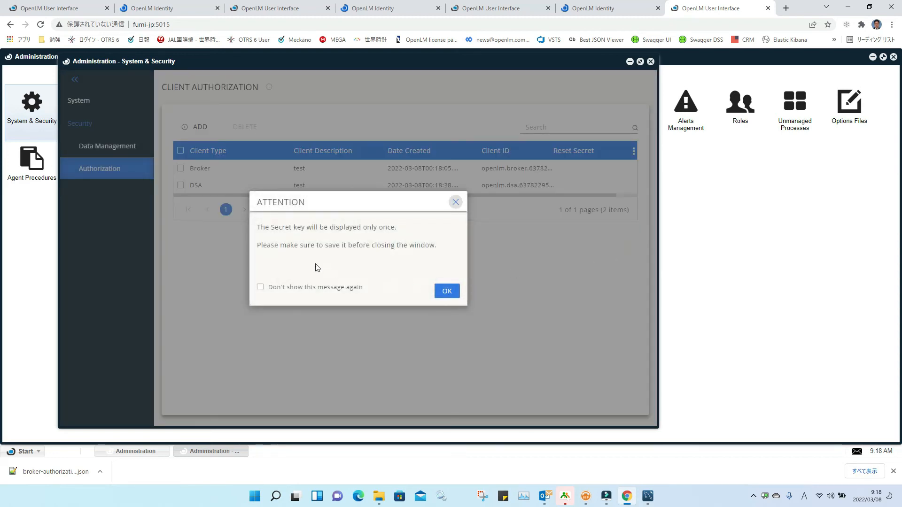
{"action": "left_click", "coordinate": [444, 291]}
{"action": "left_click", "coordinate": [458, 298]}
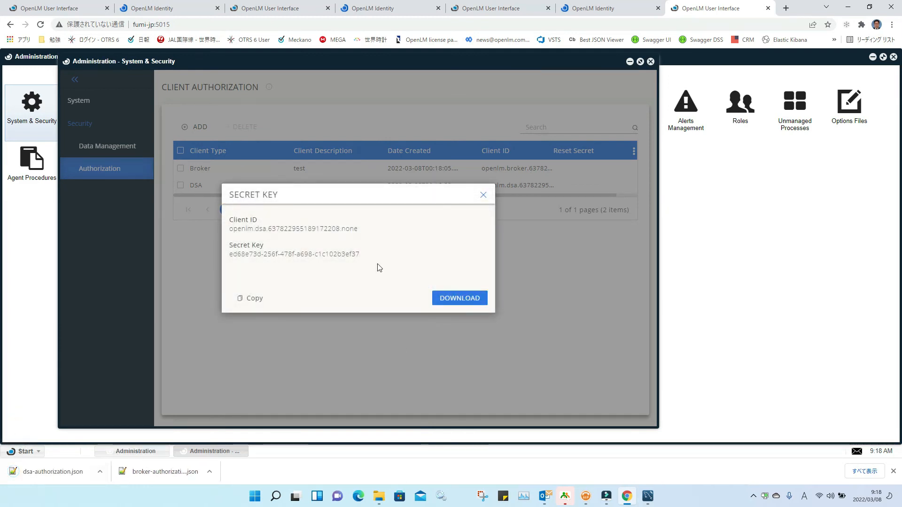
{"action": "left_click", "coordinate": [482, 196]}
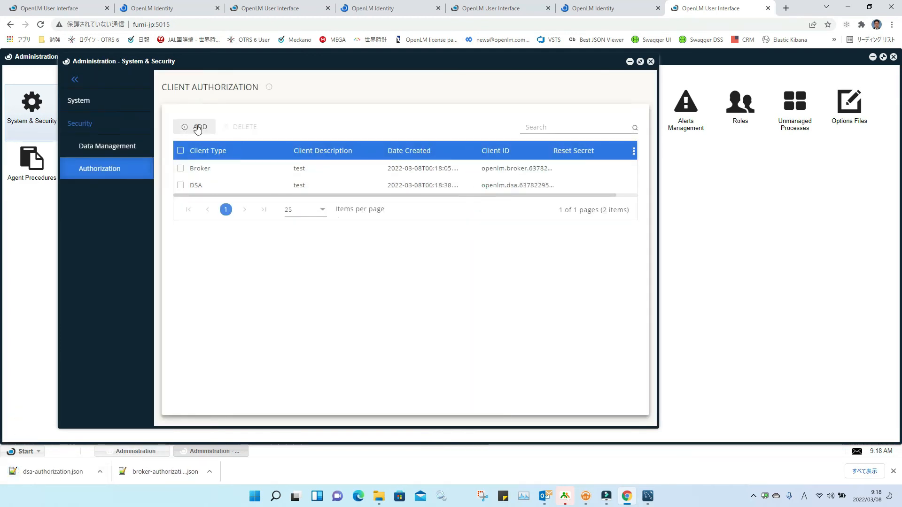
Step: Add an Agent client described 'tes' and download agent-authorization.json
{"action": "left_click", "coordinate": [197, 126]}
{"action": "left_click", "coordinate": [308, 141]}
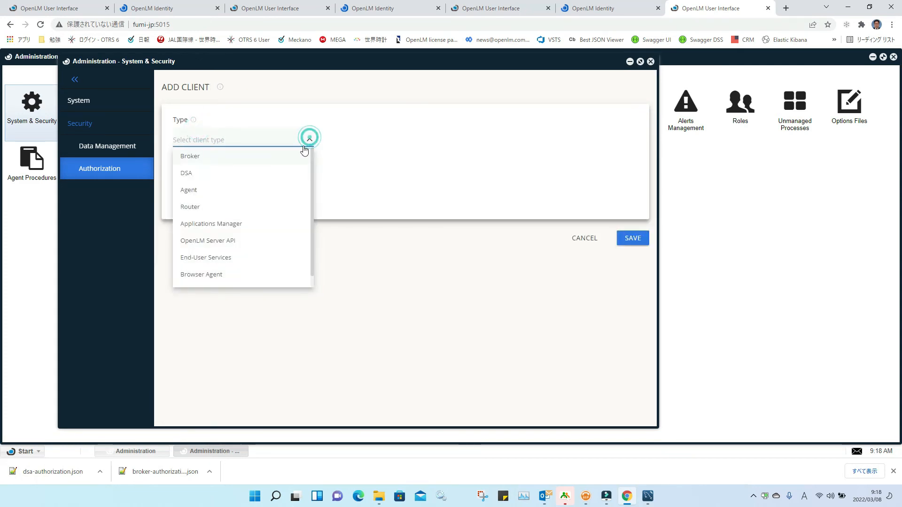
{"action": "left_click", "coordinate": [243, 191]}
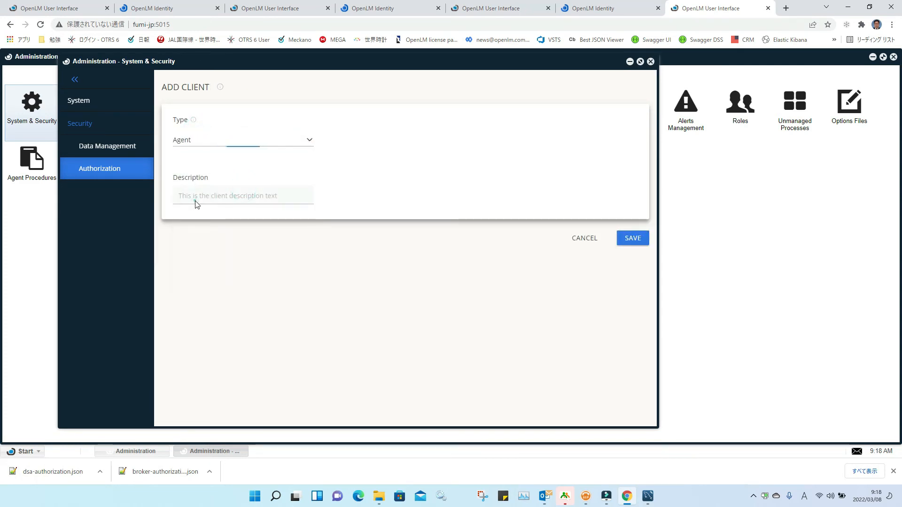
{"action": "double_click", "coordinate": [196, 199]}
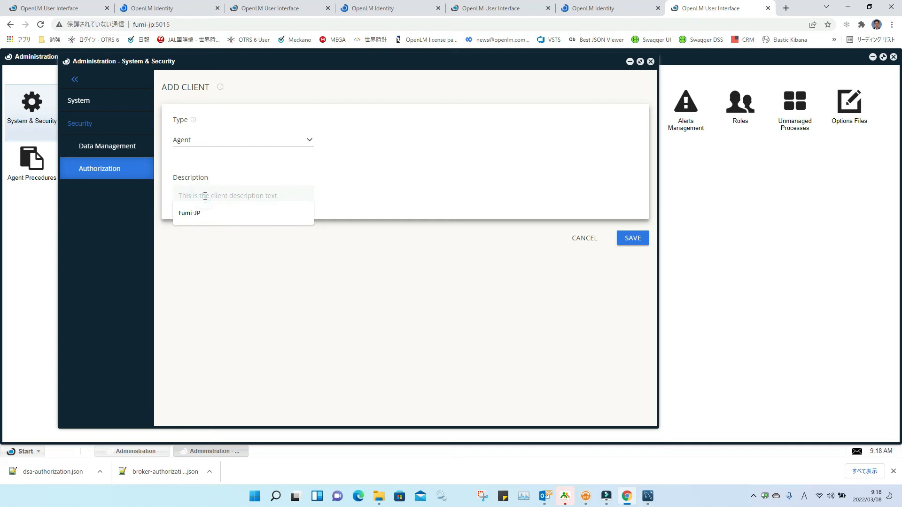
{"action": "type", "text": "test"}
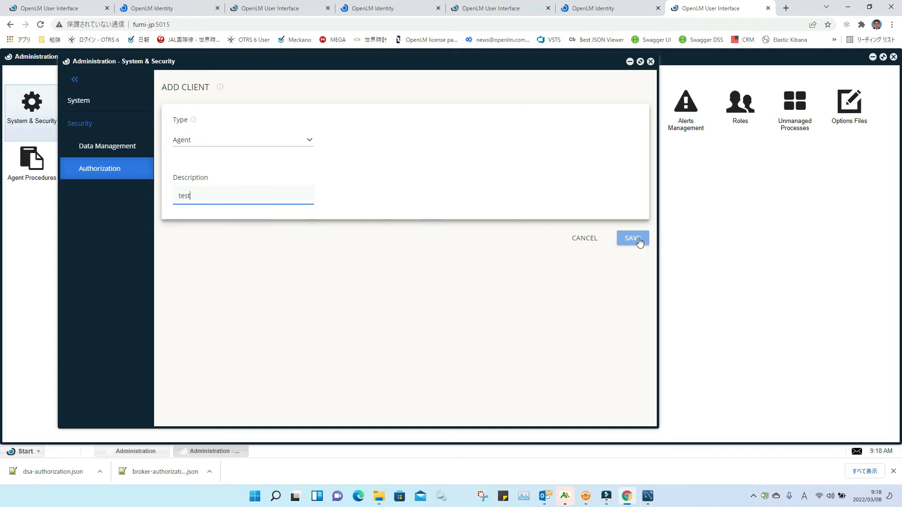
{"action": "left_click", "coordinate": [639, 242]}
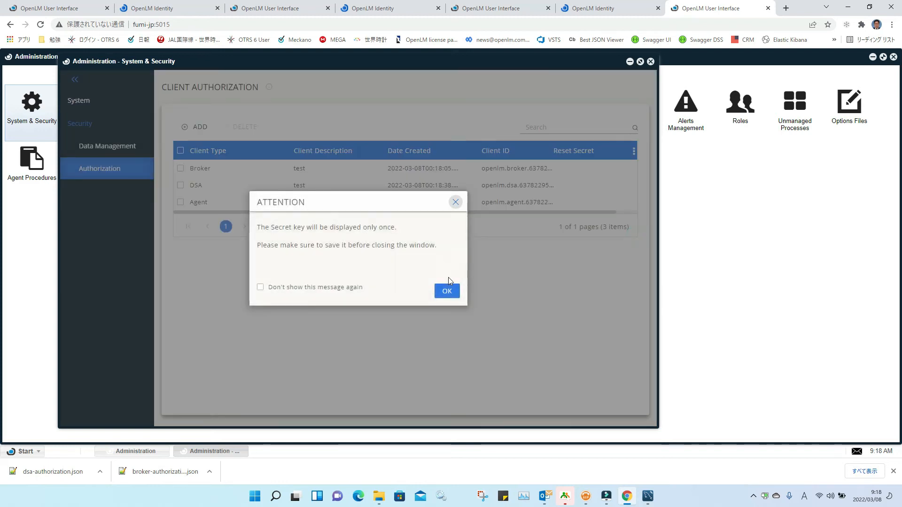
{"action": "left_click", "coordinate": [446, 291]}
{"action": "left_click", "coordinate": [460, 302]}
{"action": "left_click", "coordinate": [486, 197]}
{"action": "left_click", "coordinate": [197, 126]}
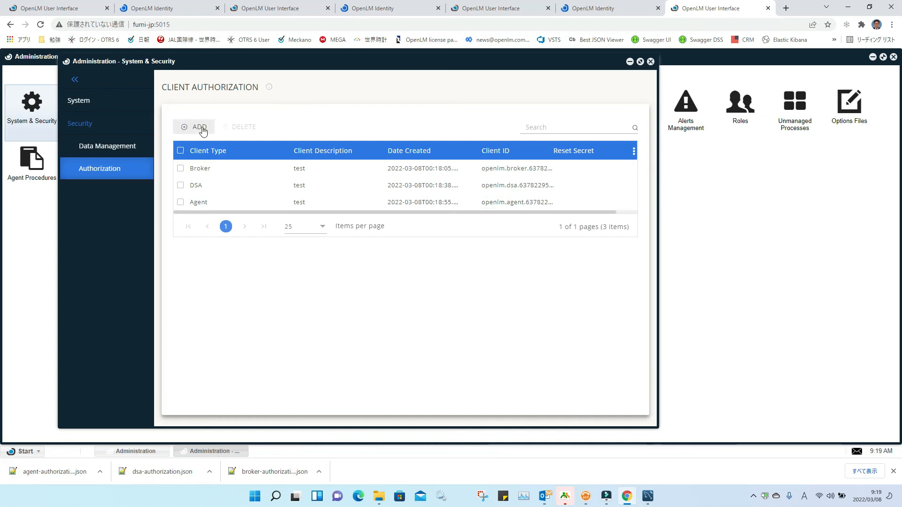
Step: Add a Router client described 'test' and download its authorization JSON file
{"action": "left_click", "coordinate": [311, 139]}
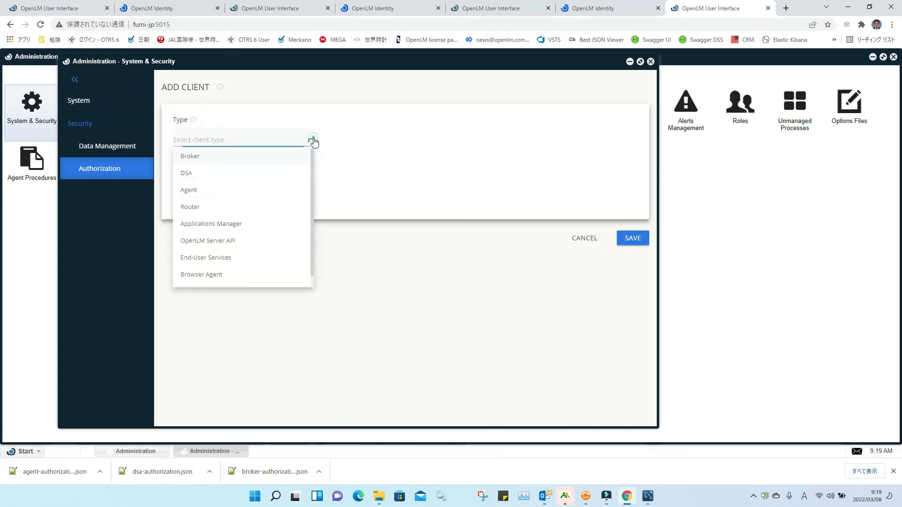
{"action": "left_click", "coordinate": [236, 207]}
{"action": "left_click", "coordinate": [201, 194]}
{"action": "type", "text": "test"}
{"action": "left_click", "coordinate": [626, 241]}
{"action": "left_click", "coordinate": [438, 292]}
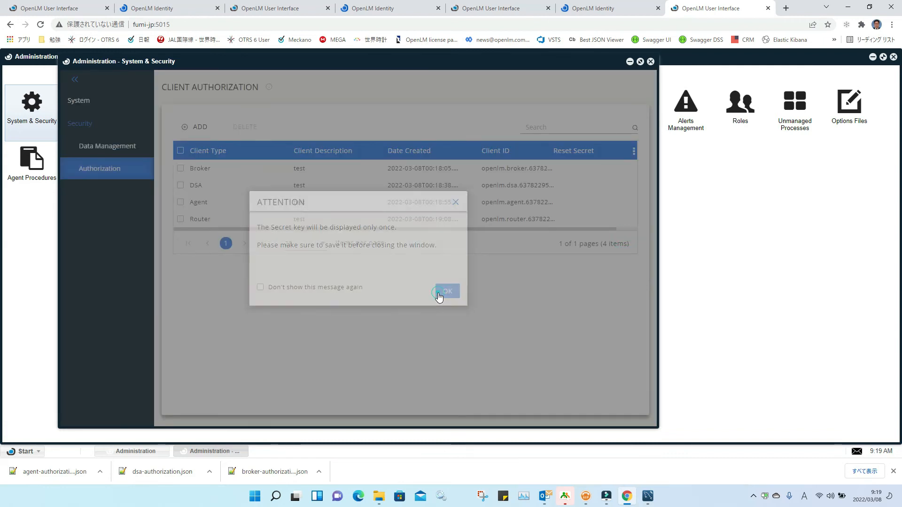
{"action": "left_click", "coordinate": [458, 297]}
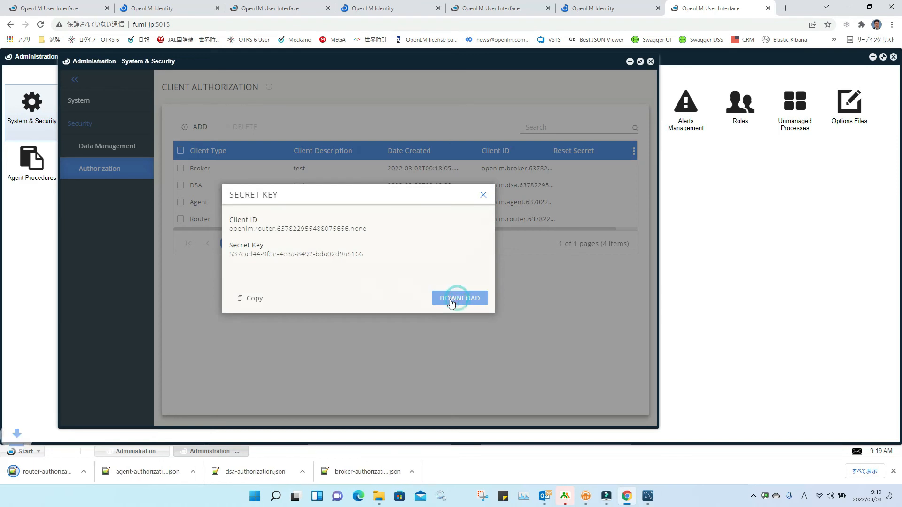
{"action": "left_click", "coordinate": [483, 195]}
Step: Add an Applications Manager client described 'test' and download its authorization JSON file
{"action": "left_click", "coordinate": [198, 129]}
{"action": "left_click", "coordinate": [309, 140]}
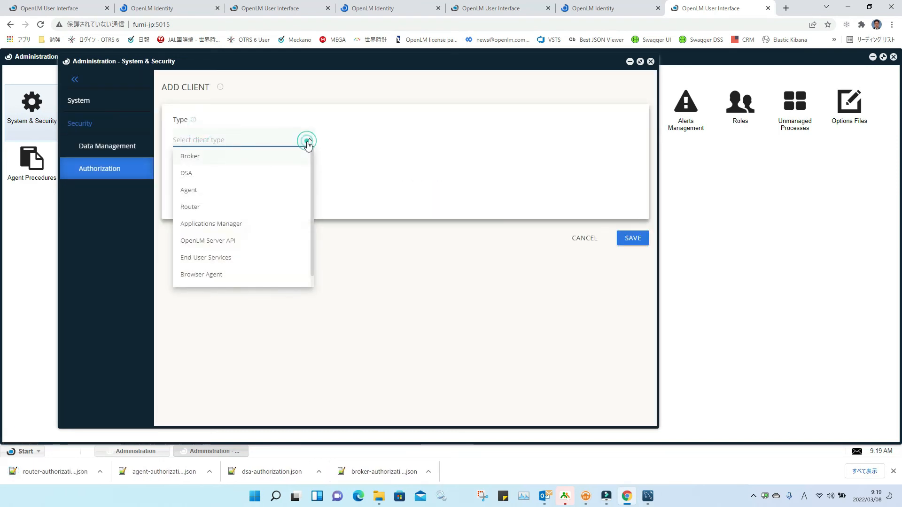
{"action": "left_click", "coordinate": [250, 222]}
{"action": "left_click", "coordinate": [225, 192]}
{"action": "type", "text": "test"}
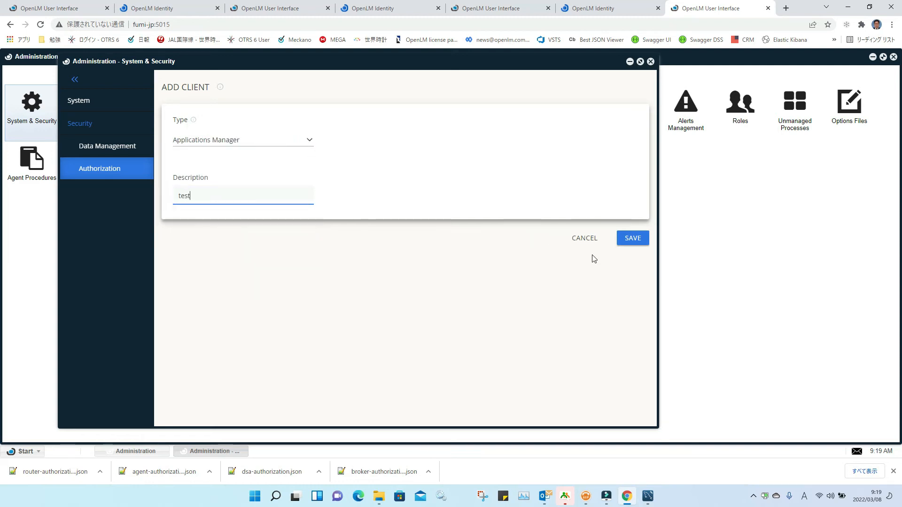
{"action": "left_click", "coordinate": [641, 239]}
{"action": "left_click", "coordinate": [447, 292]}
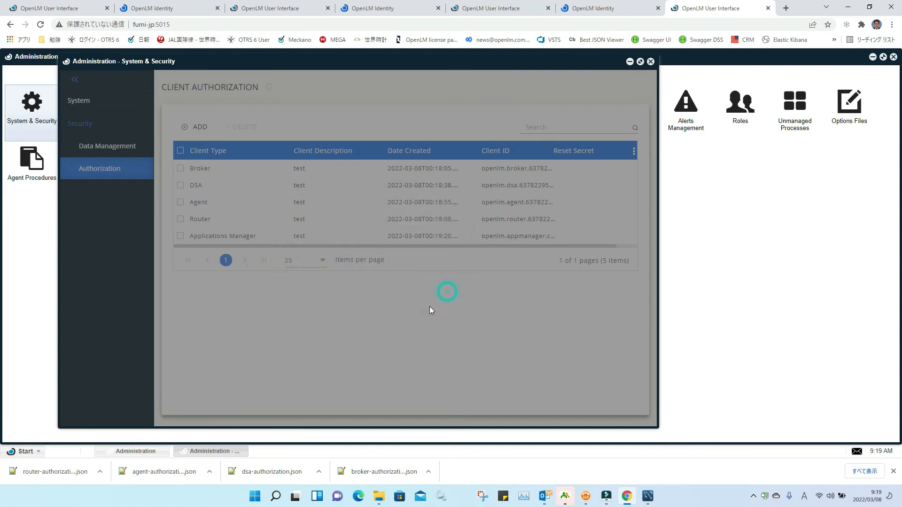
{"action": "left_click", "coordinate": [447, 300]}
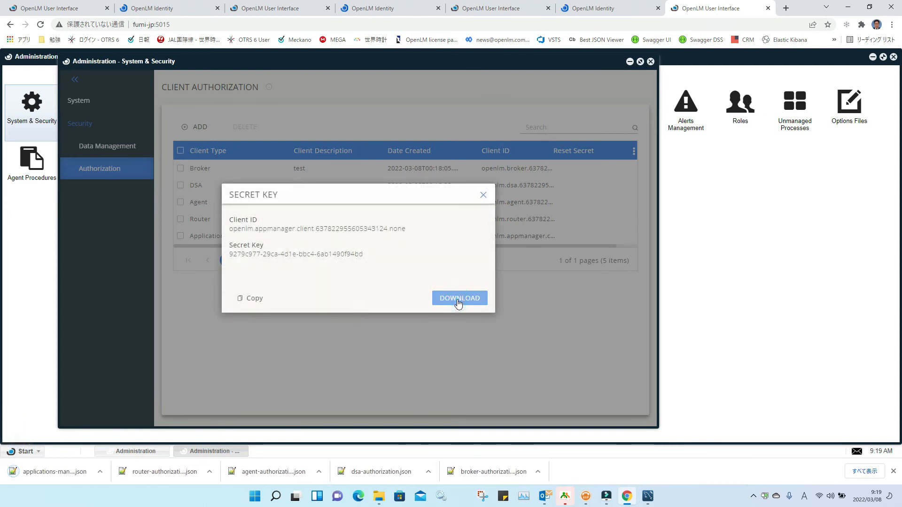
{"action": "left_click", "coordinate": [483, 195]}
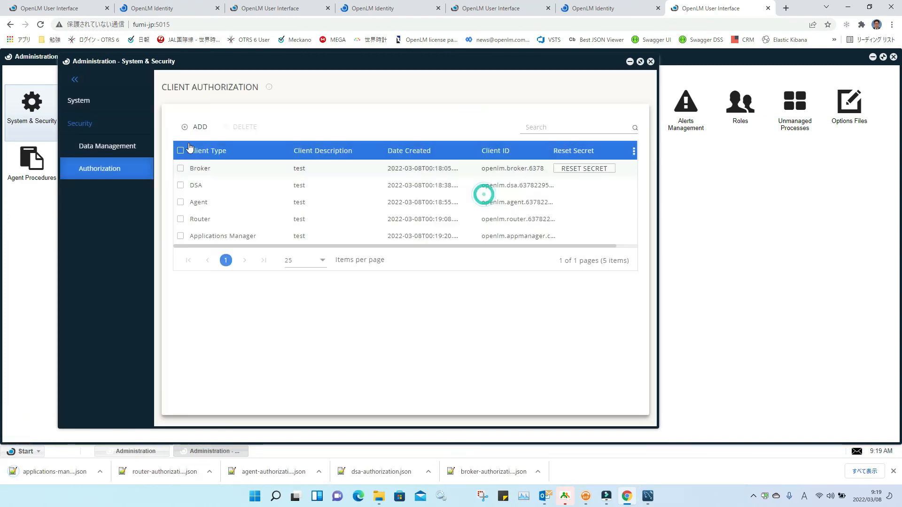
Step: Add an End-User Services client described 'test', download its authorization file, and minimize the browser
{"action": "left_click", "coordinate": [200, 127]}
{"action": "left_click", "coordinate": [309, 140]}
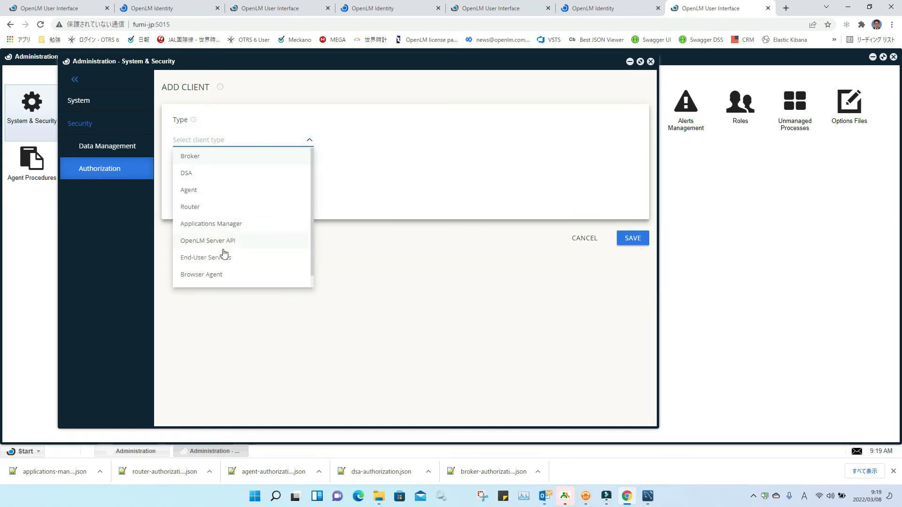
{"action": "left_click", "coordinate": [224, 264]}
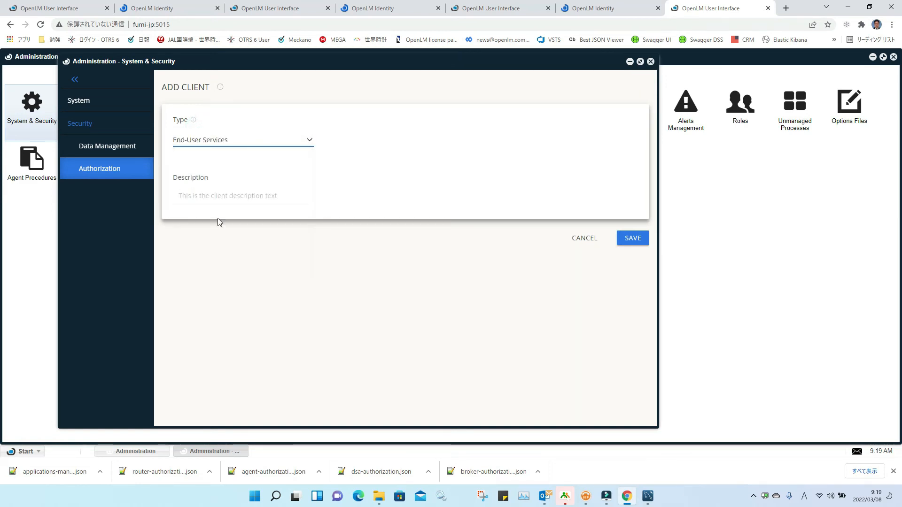
{"action": "left_click", "coordinate": [195, 197]}
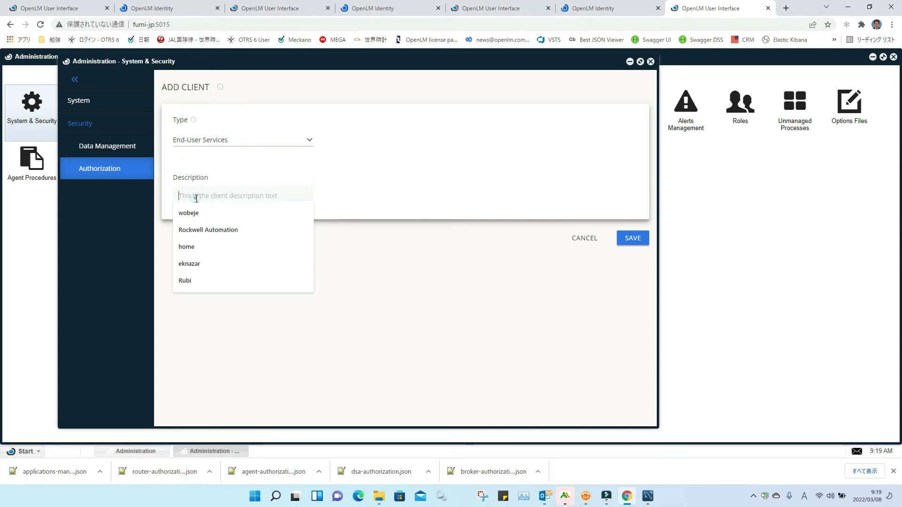
{"action": "type", "text": "test"}
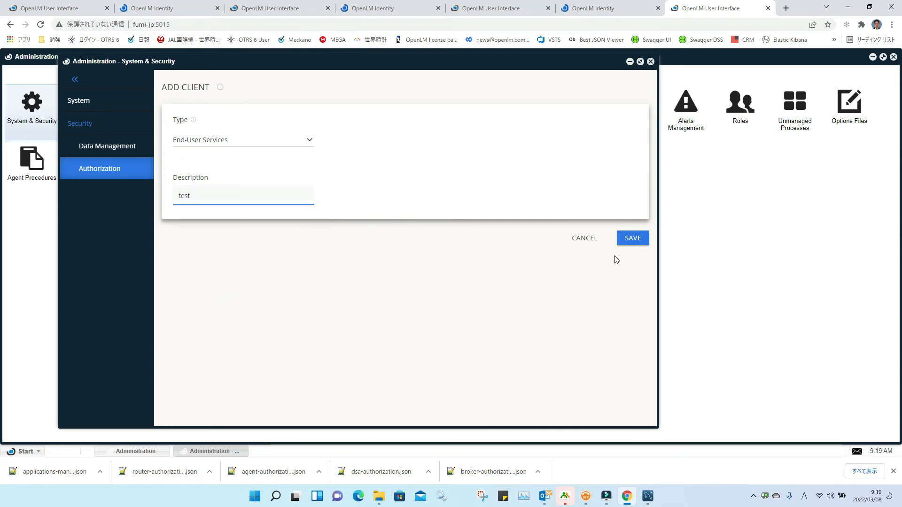
{"action": "left_click", "coordinate": [642, 238]}
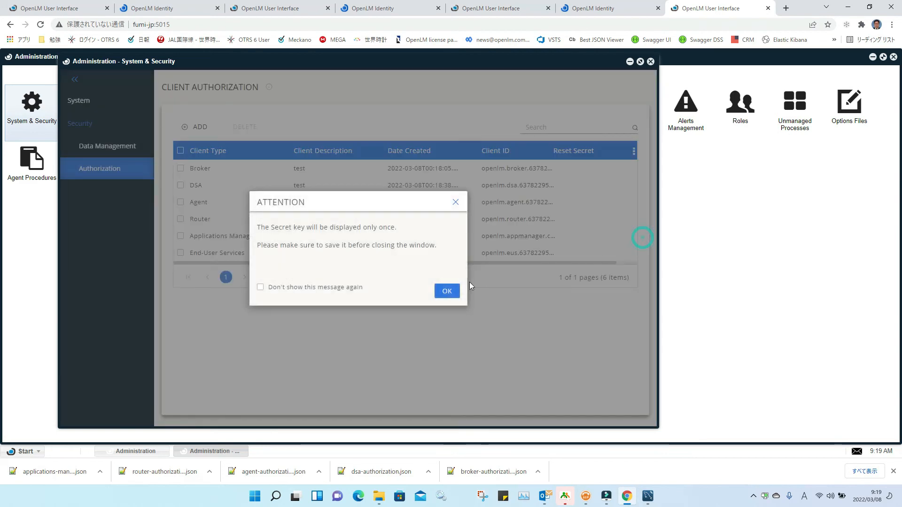
{"action": "left_click", "coordinate": [444, 290]}
{"action": "left_click", "coordinate": [458, 300]}
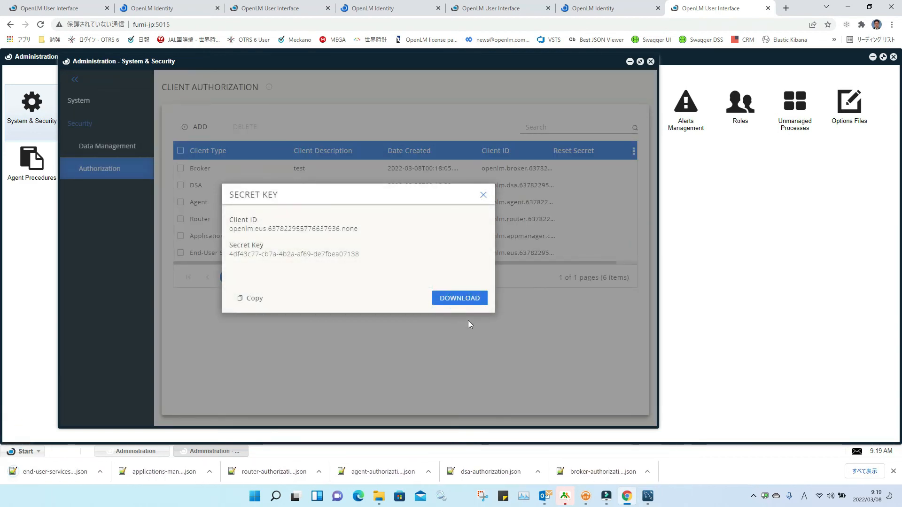
{"action": "left_click", "coordinate": [484, 195]}
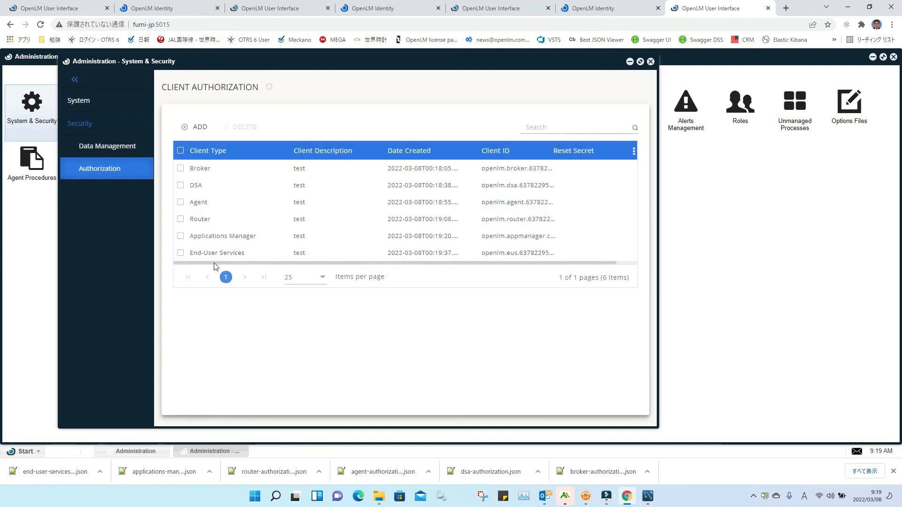
{"action": "mouse_move", "coordinate": [225, 258]}
{"action": "left_click", "coordinate": [848, 7]}
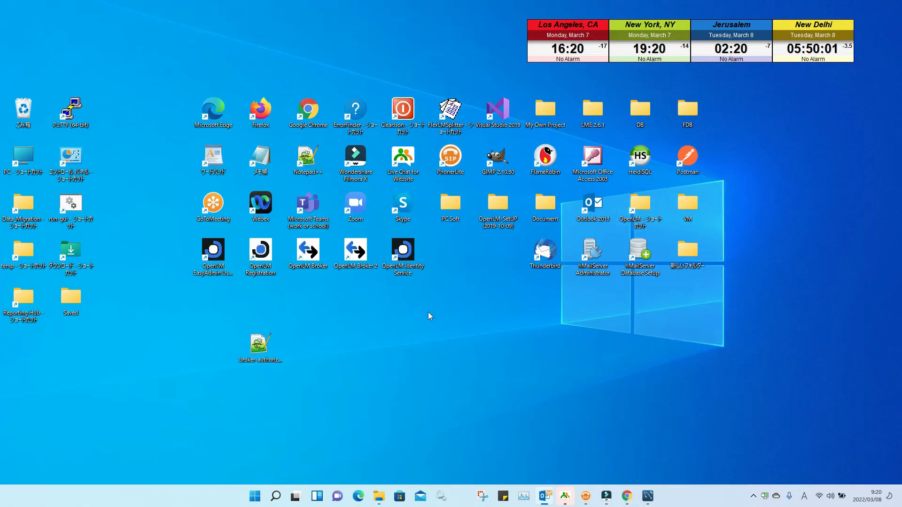
Step: Cut the five authorization JSON files from Downloads and paste them onto the desktop
{"action": "double_click", "coordinate": [72, 264]}
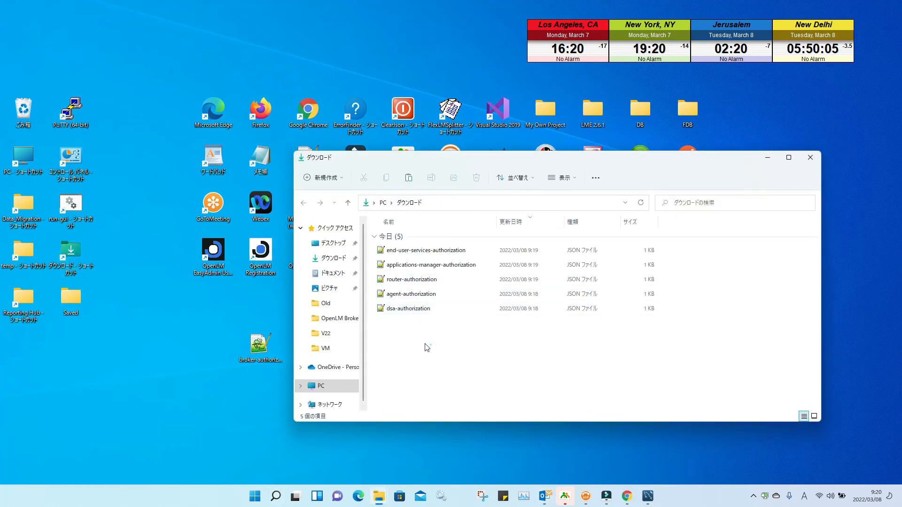
{"action": "left_click_drag", "start_coordinate": [427, 347], "coordinate": [376, 239]}
{"action": "right_click", "coordinate": [406, 261]}
{"action": "left_click", "coordinate": [418, 264]}
{"action": "left_click", "coordinate": [809, 158]}
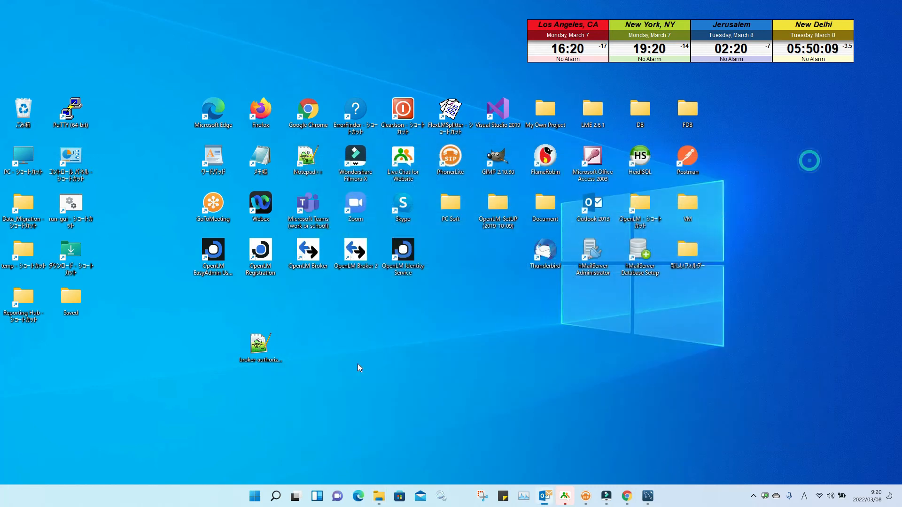
{"action": "right_click", "coordinate": [314, 351]}
{"action": "left_click", "coordinate": [327, 362]}
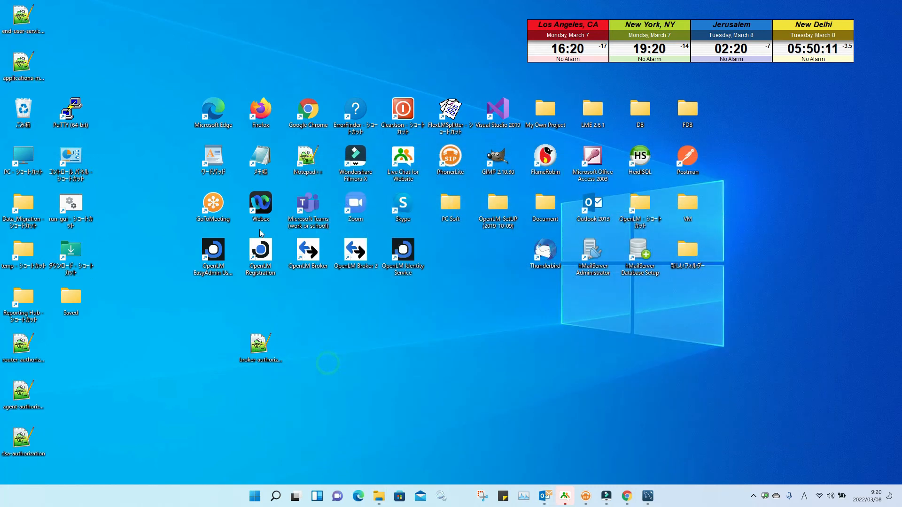
Step: Arrange the pasted files in a row beside broker-authorization, ending with dsa-authorization
{"action": "left_click_drag", "start_coordinate": [32, 23], "coordinate": [317, 354]}
{"action": "left_click", "coordinate": [346, 401]}
{"action": "left_click_drag", "start_coordinate": [307, 392], "coordinate": [356, 346]}
{"action": "left_click_drag", "start_coordinate": [321, 428], "coordinate": [413, 335]}
{"action": "left_click_drag", "start_coordinate": [355, 437], "coordinate": [450, 348]}
{"action": "left_click_drag", "start_coordinate": [402, 439], "coordinate": [511, 348]}
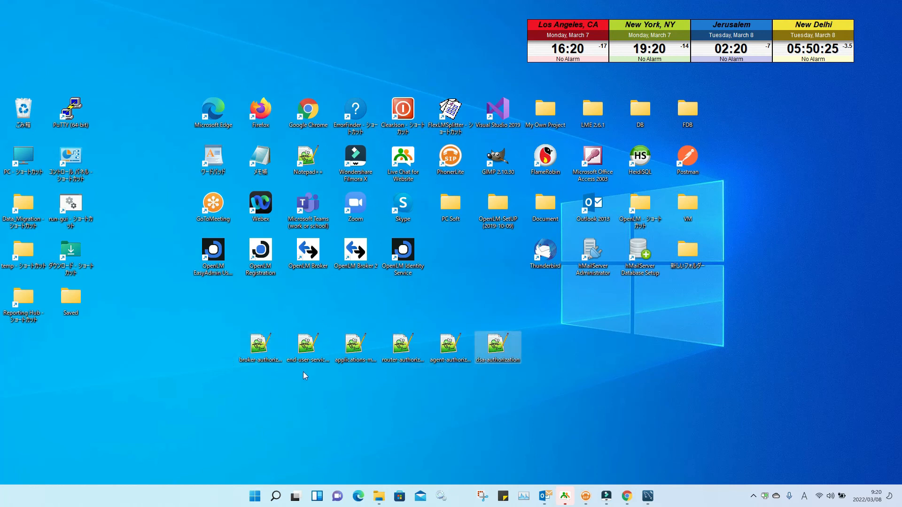
Step: Import the desktop broker-authorization file into the fumi-jp:5015 server connection in OpenLM Broker
{"action": "left_click", "coordinate": [307, 253]}
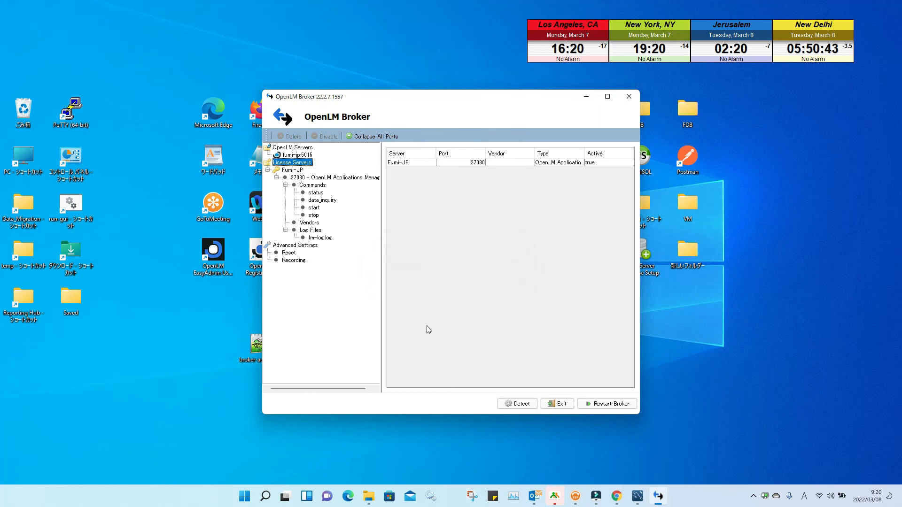
{"action": "left_click", "coordinate": [294, 172]}
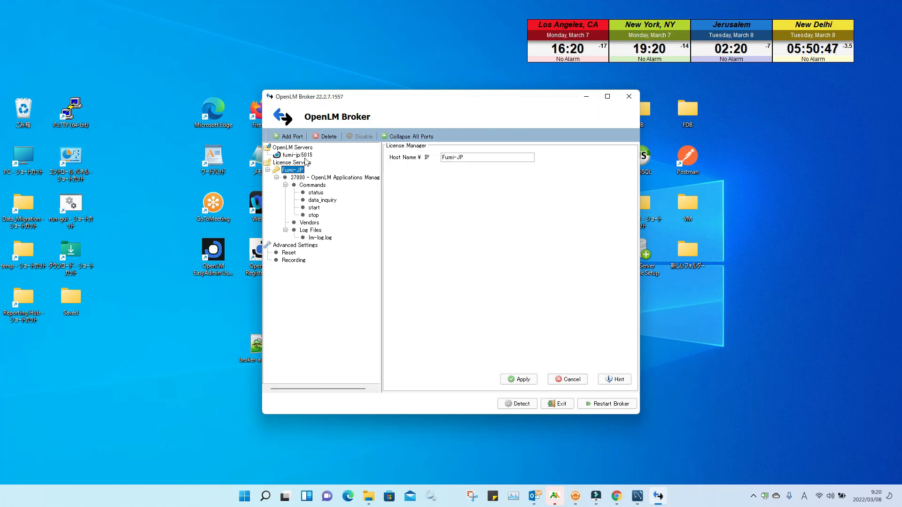
{"action": "left_click", "coordinate": [300, 155]}
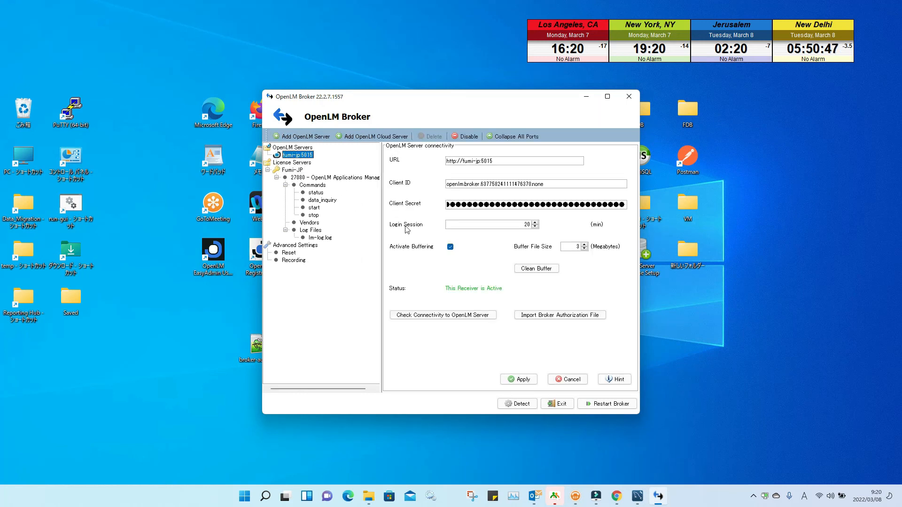
{"action": "left_click", "coordinate": [574, 315]}
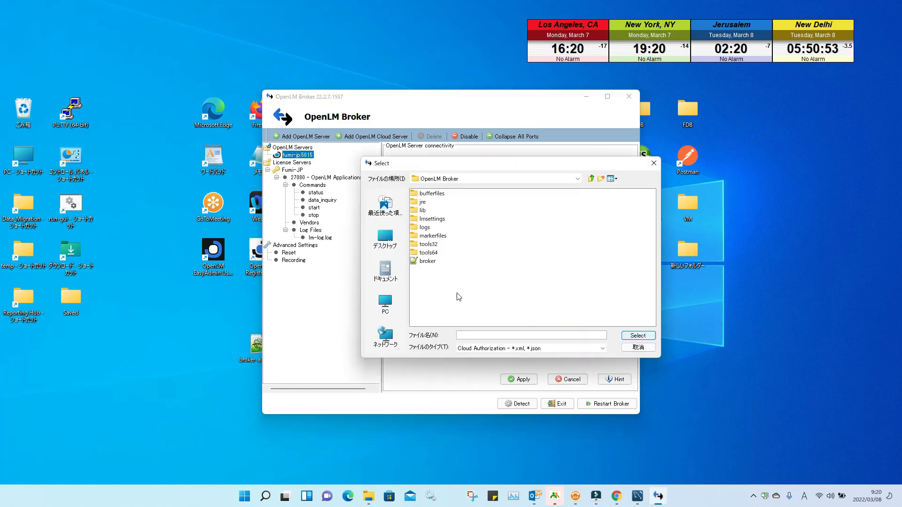
{"action": "left_click", "coordinate": [385, 238]}
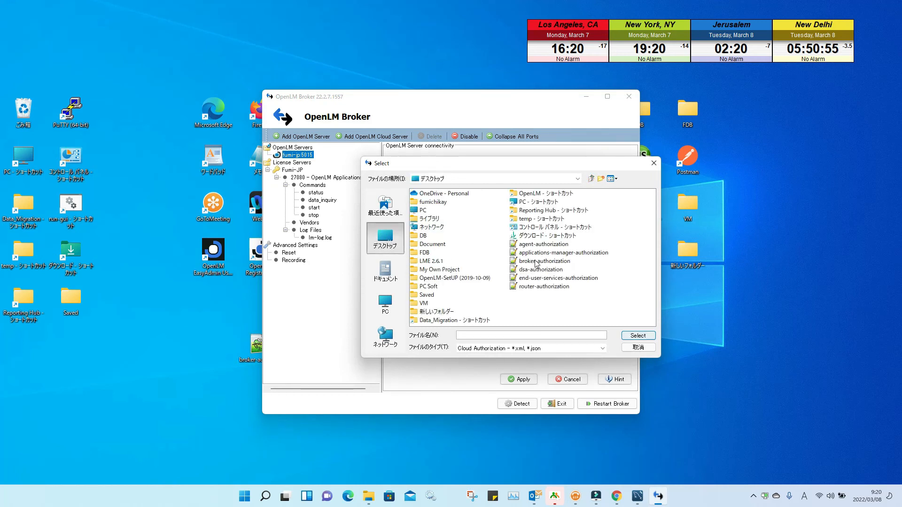
{"action": "left_click", "coordinate": [544, 261]}
{"action": "left_click", "coordinate": [639, 335]}
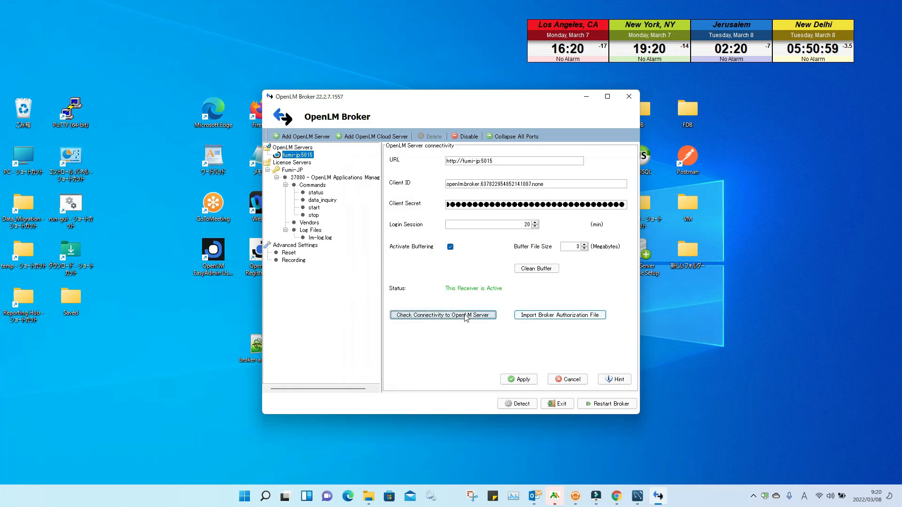
Step: Verify connectivity, apply the settings, restart the broker service, and close OpenLM Broker
{"action": "left_click", "coordinate": [460, 315]}
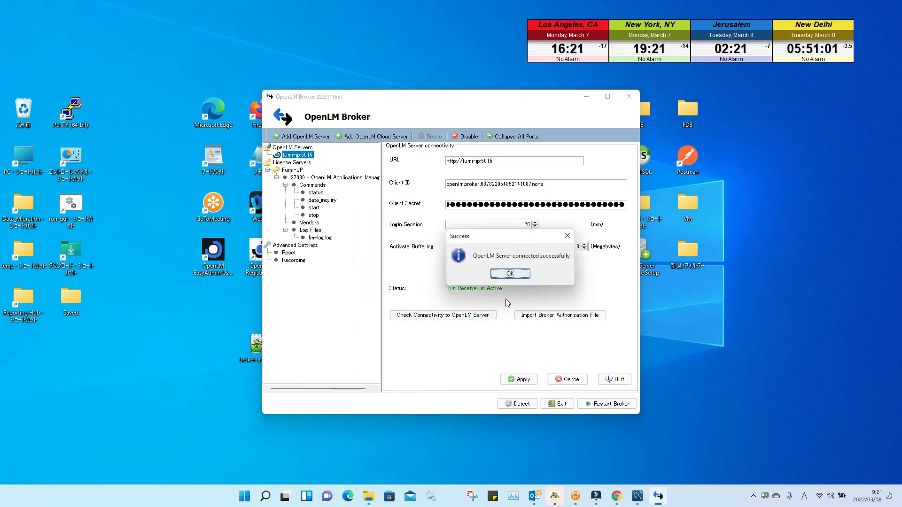
{"action": "left_click", "coordinate": [510, 273]}
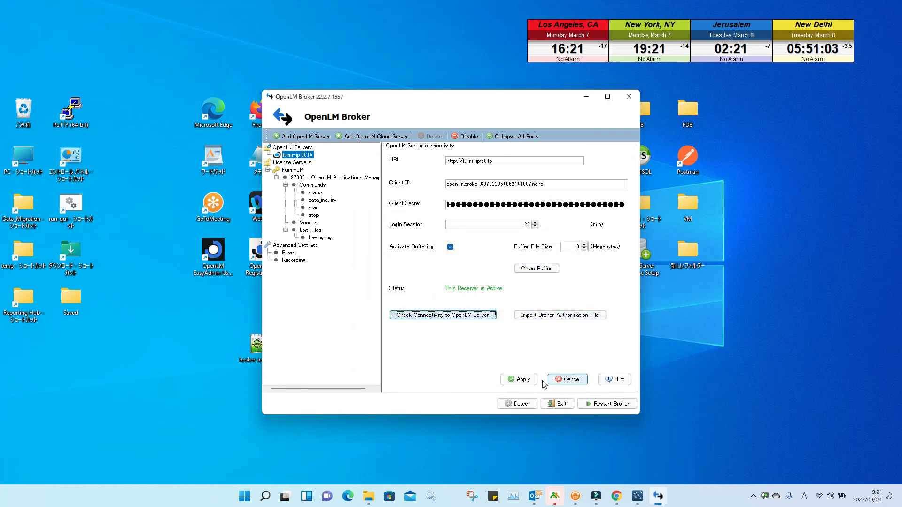
{"action": "left_click", "coordinate": [518, 378]}
{"action": "left_click", "coordinate": [510, 273]}
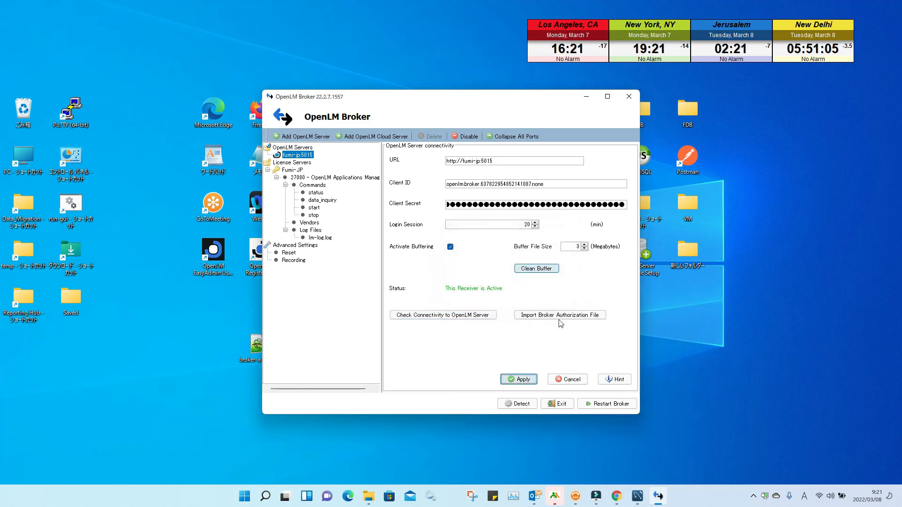
{"action": "left_click", "coordinate": [608, 403]}
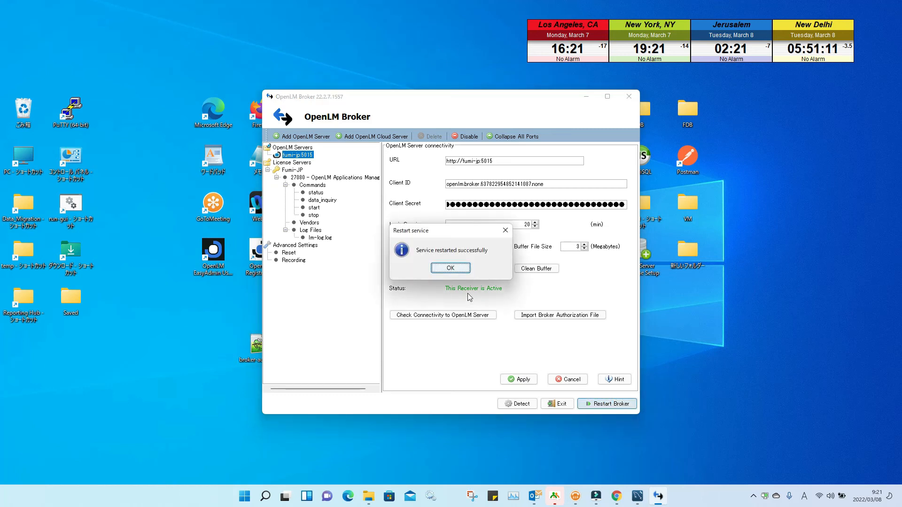
{"action": "left_click", "coordinate": [454, 273]}
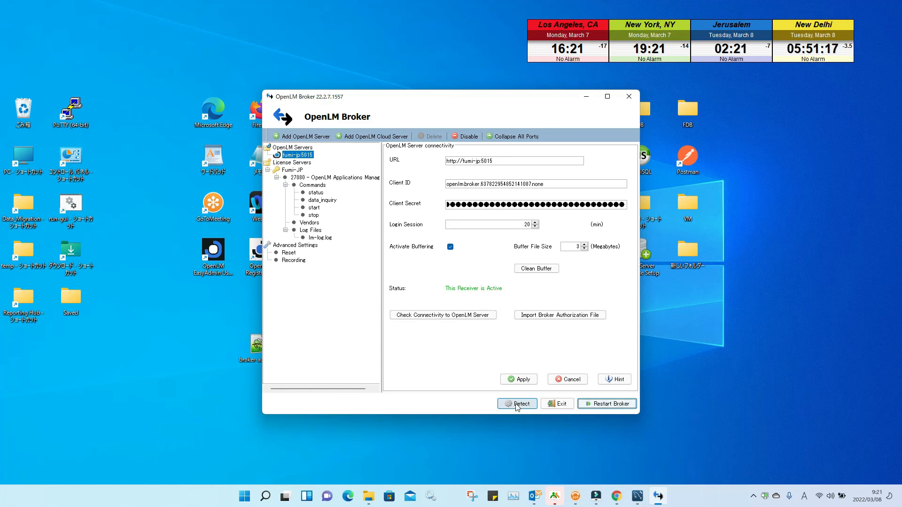
{"action": "left_click", "coordinate": [628, 97]}
Step: Exit the broker, open the OpenLM Applications Manager folder, and run auth_tool
{"action": "left_click", "coordinate": [439, 268]}
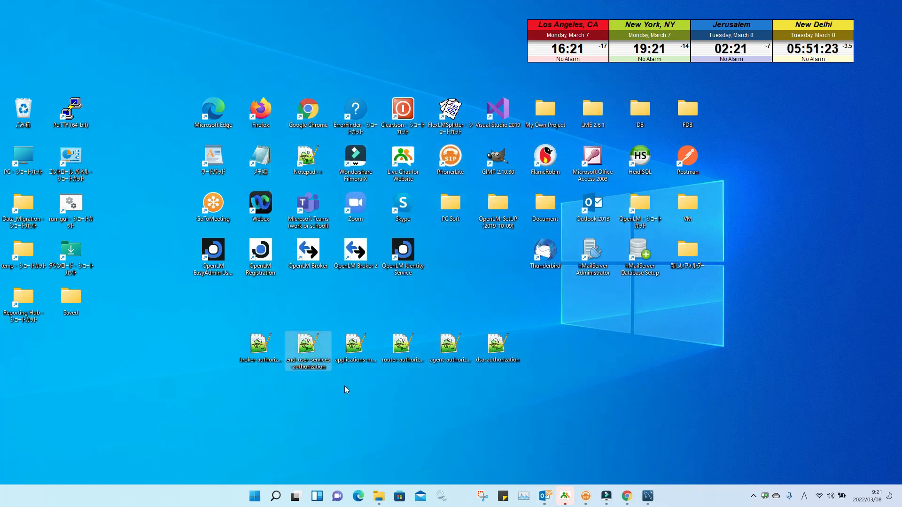
{"action": "right_click", "coordinate": [355, 354]}
{"action": "left_click", "coordinate": [366, 425]}
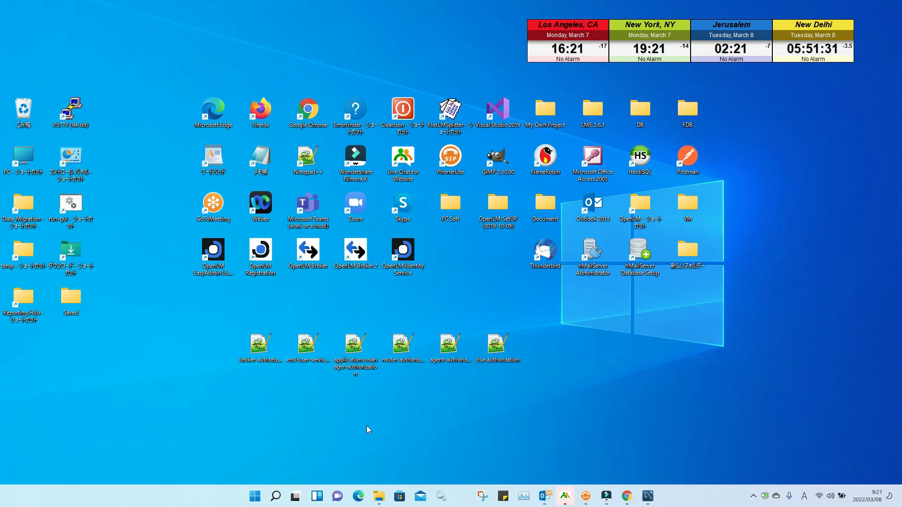
{"action": "double_click", "coordinate": [639, 209]}
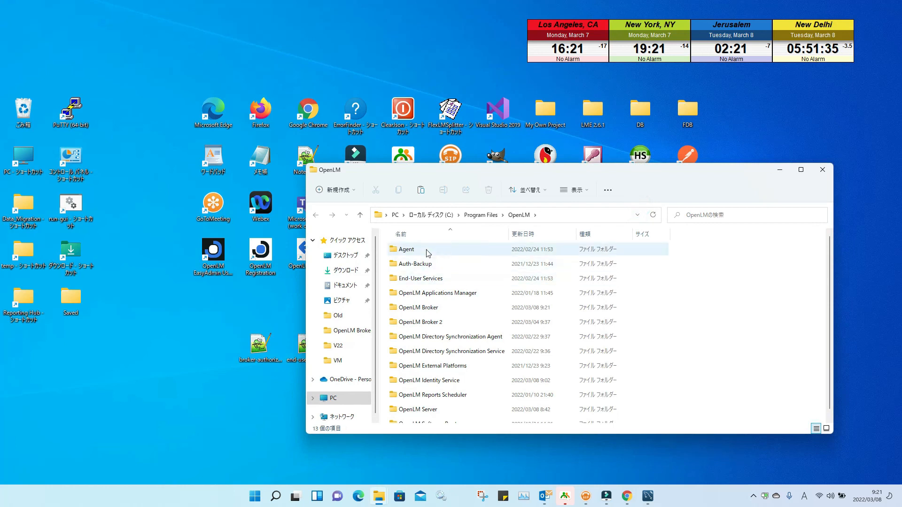
{"action": "double_click", "coordinate": [439, 294]}
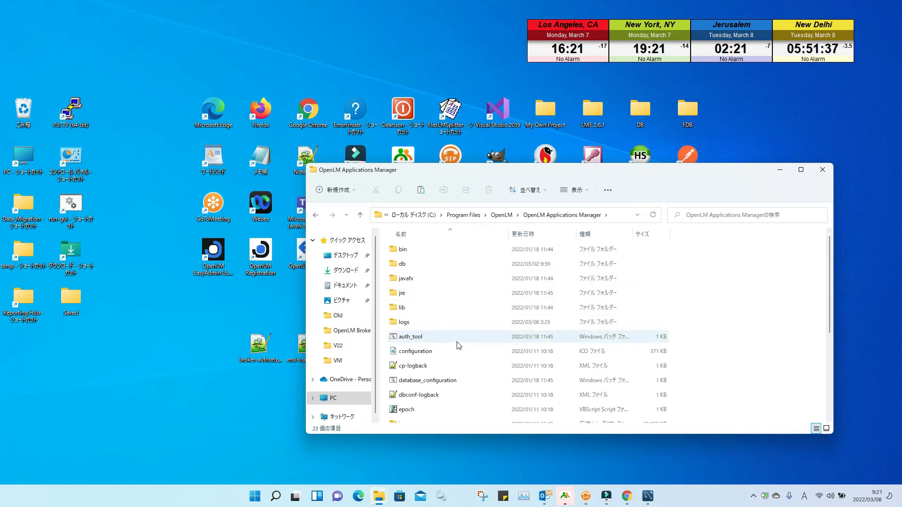
{"action": "scroll", "coordinate": [455, 347], "scroll_direction": "down", "scroll_amount": 2}
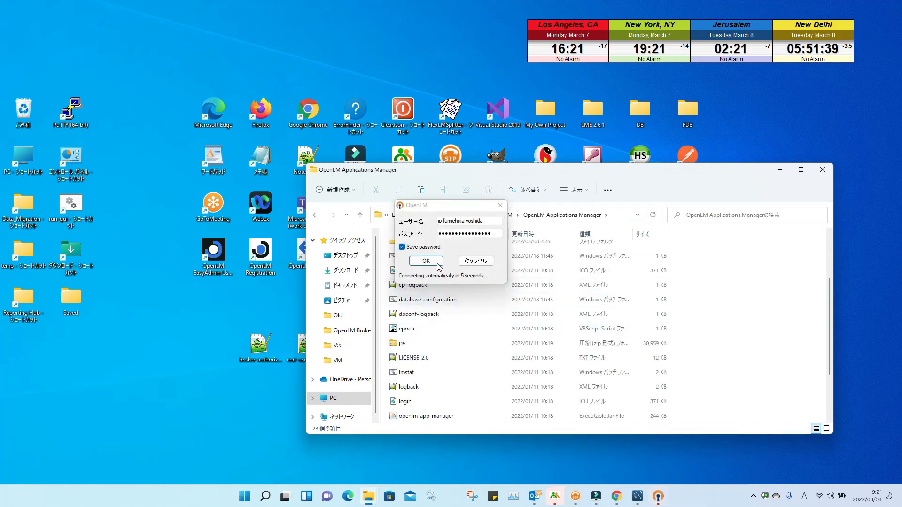
{"action": "left_click", "coordinate": [415, 261]}
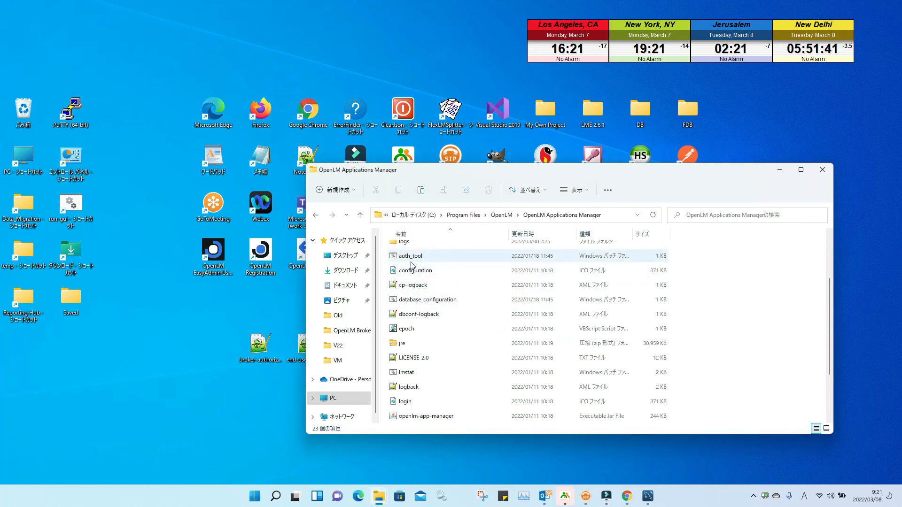
{"action": "left_click", "coordinate": [445, 253]}
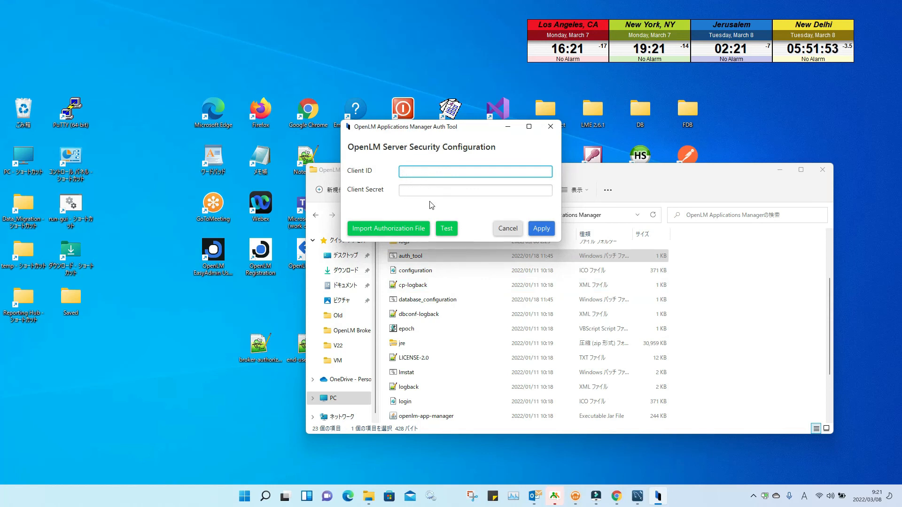
Step: Import applications-manager-authorization from the Desktop, test the connection successfully, and apply the configuration
{"action": "left_click", "coordinate": [407, 230]}
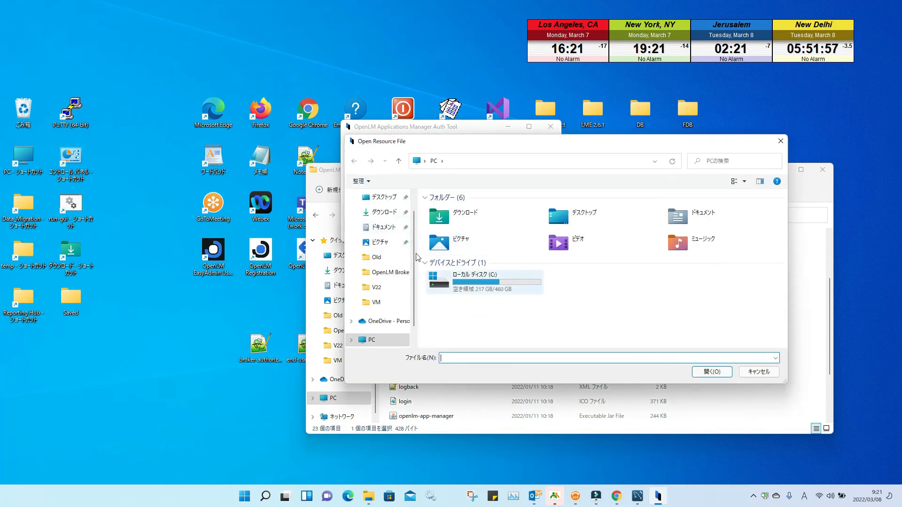
{"action": "left_click", "coordinate": [383, 196]}
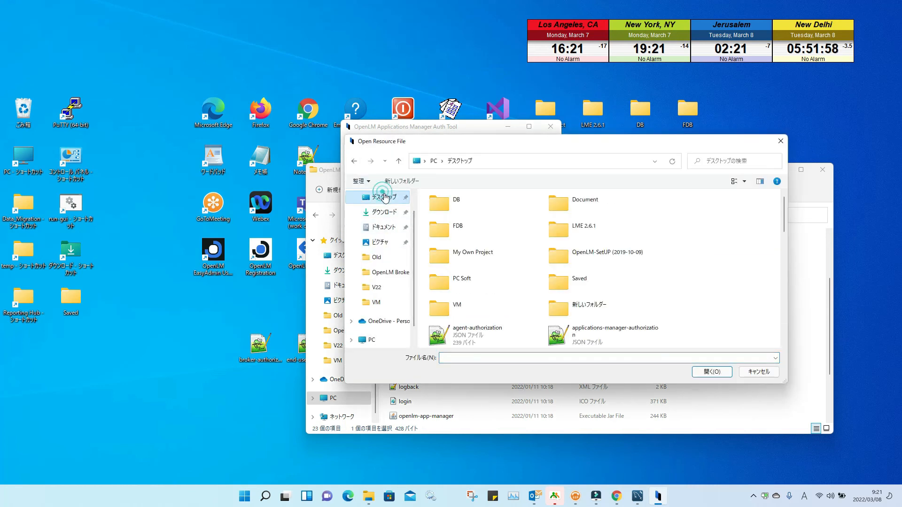
{"action": "left_click", "coordinate": [596, 331]}
{"action": "left_click", "coordinate": [710, 375]}
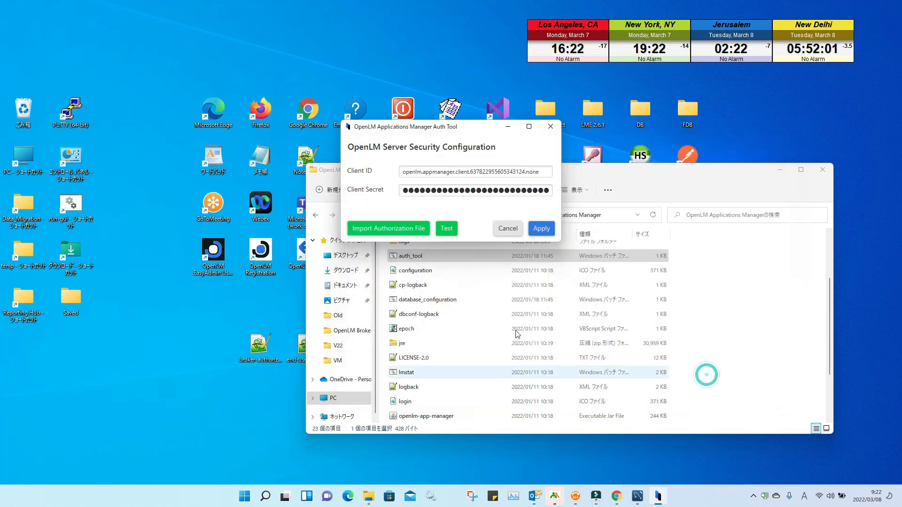
{"action": "left_click", "coordinate": [446, 228]}
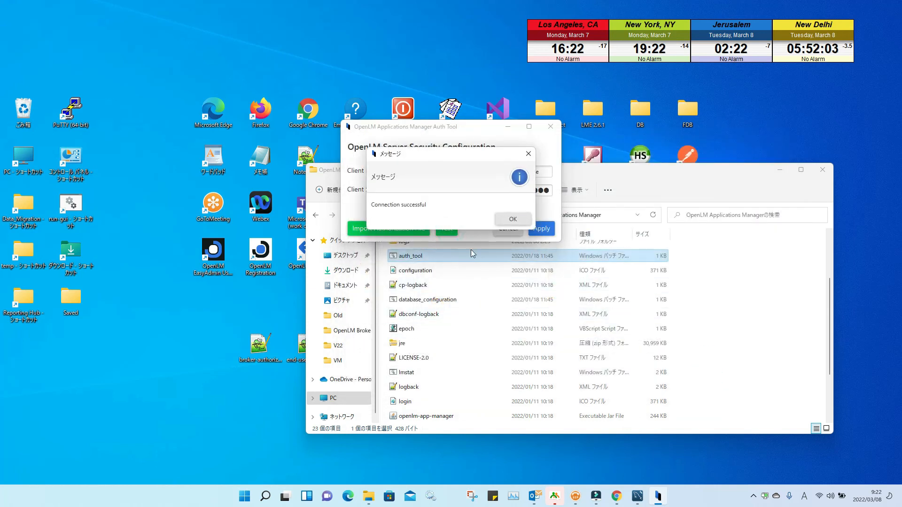
{"action": "left_click", "coordinate": [510, 218]}
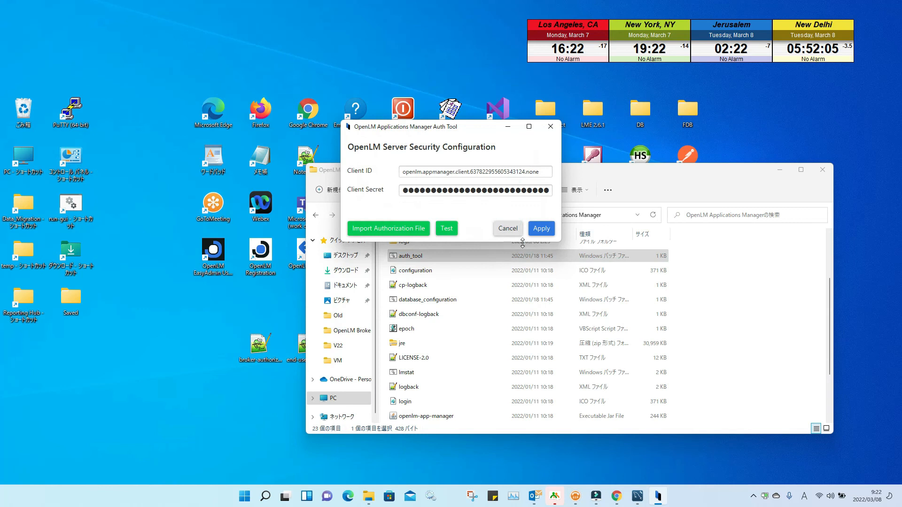
{"action": "left_click", "coordinate": [543, 235]}
{"action": "left_click", "coordinate": [513, 220]}
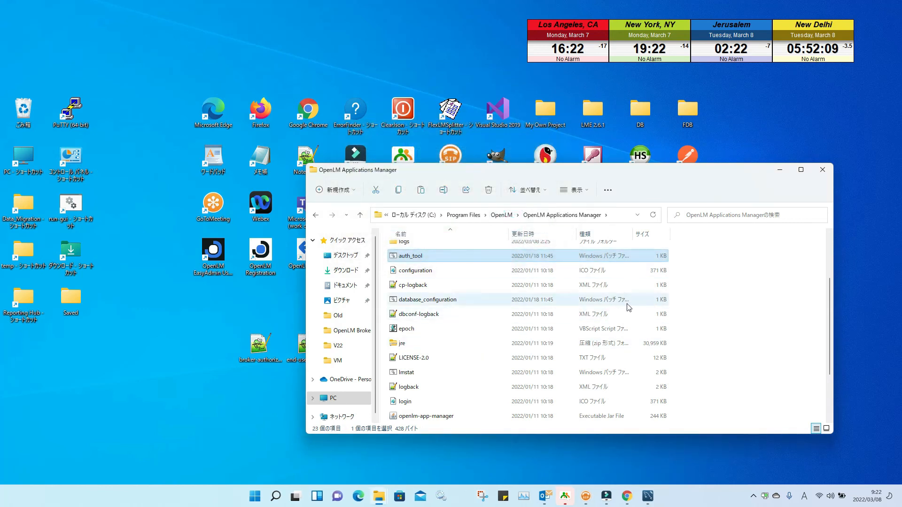
Step: Run change_password in the OpenLM Software Router folder to open the Router Auth Tool
{"action": "left_click", "coordinate": [359, 215]}
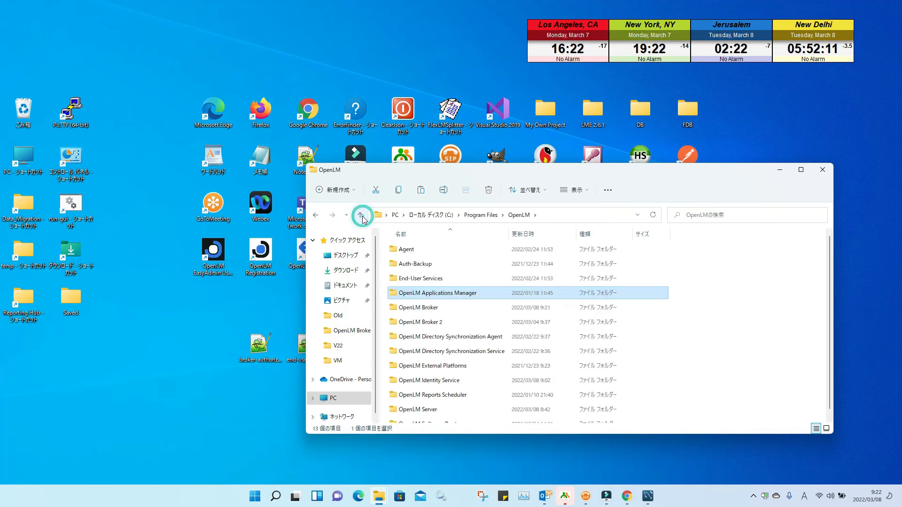
{"action": "scroll", "coordinate": [436, 414], "scroll_direction": "down", "scroll_amount": 1}
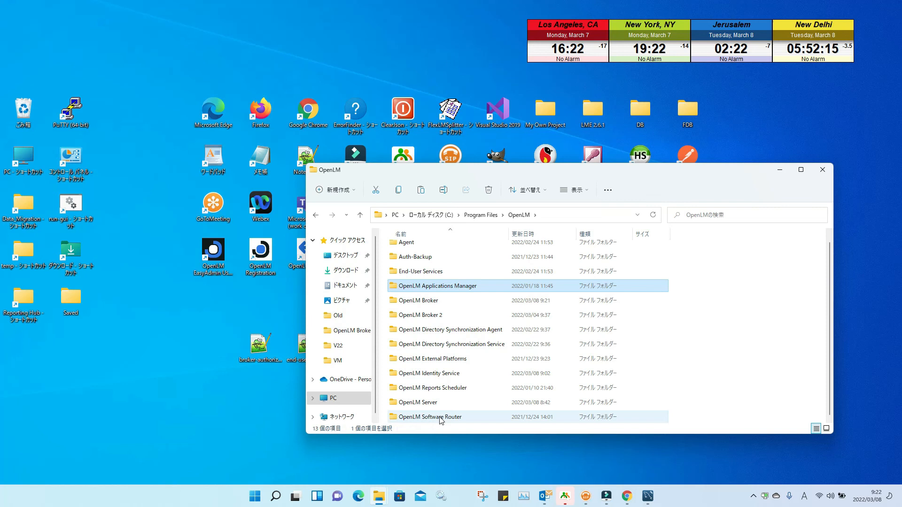
{"action": "double_click", "coordinate": [440, 418]}
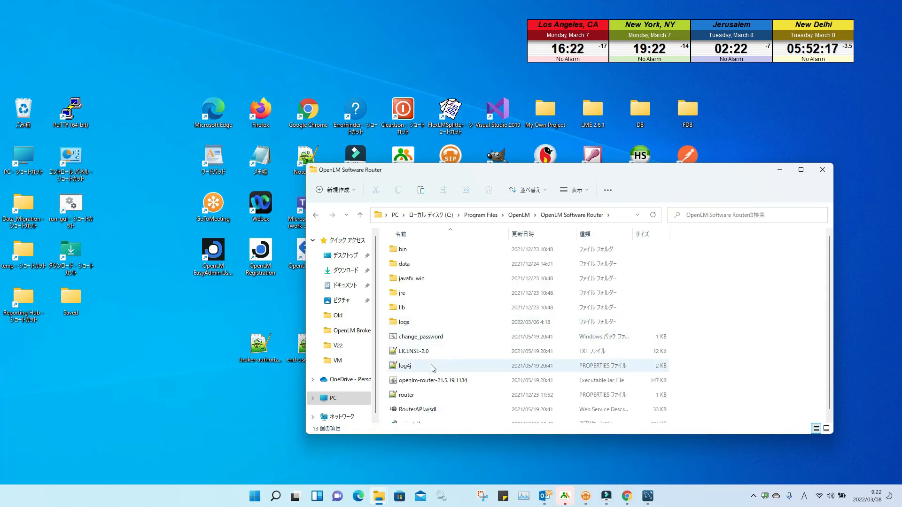
{"action": "double_click", "coordinate": [450, 342]}
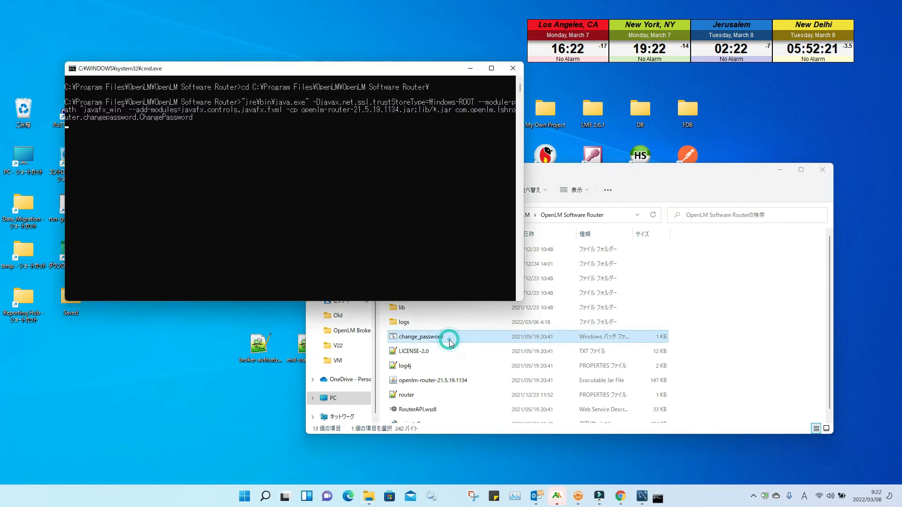
Step: Import the router-authorization file from the Desktop into the Router Auth Tool
{"action": "left_click", "coordinate": [412, 223]}
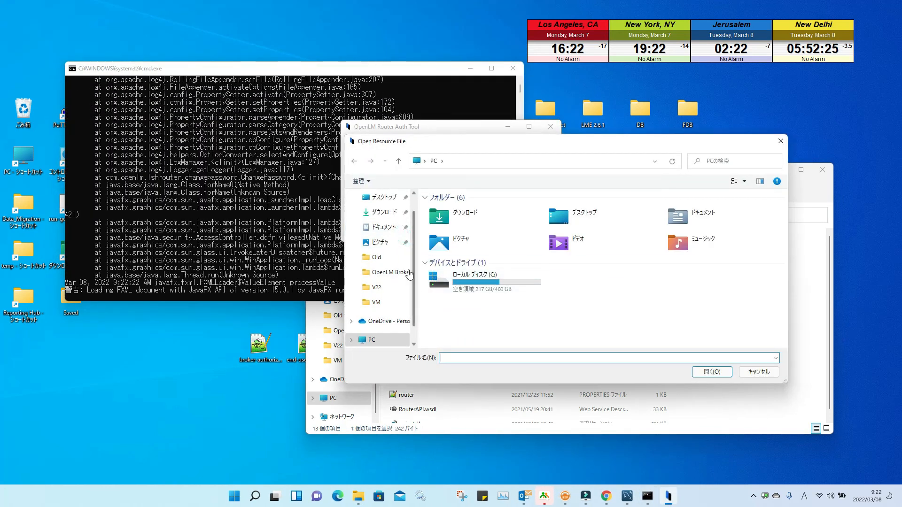
{"action": "scroll", "coordinate": [409, 235], "scroll_direction": "up", "scroll_amount": 2}
{"action": "left_click", "coordinate": [386, 219]}
{"action": "scroll", "coordinate": [507, 314], "scroll_direction": "down", "scroll_amount": 2}
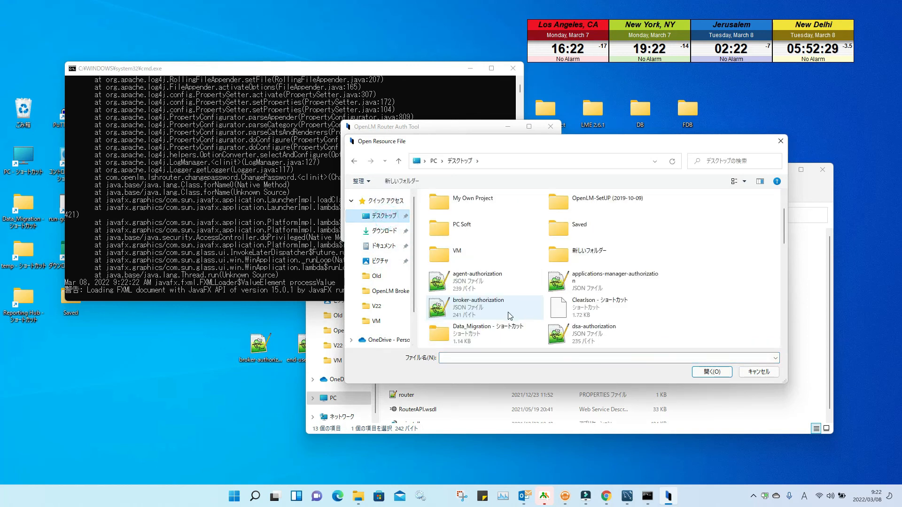
{"action": "scroll", "coordinate": [510, 316], "scroll_direction": "down", "scroll_amount": 2}
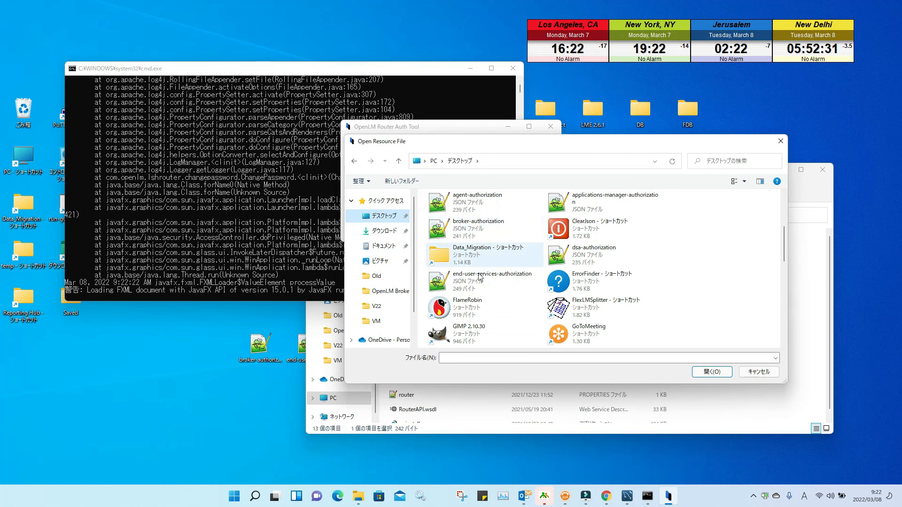
{"action": "scroll", "coordinate": [580, 262], "scroll_direction": "up", "scroll_amount": 2}
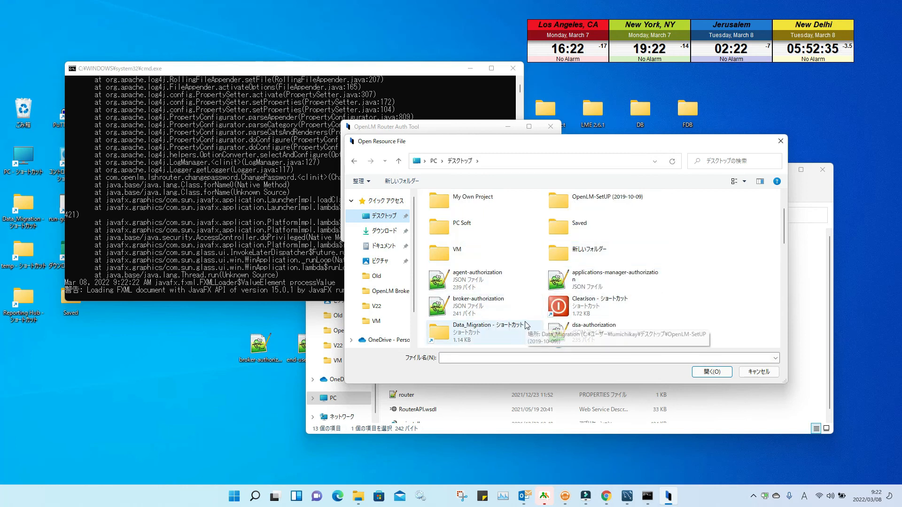
{"action": "scroll", "coordinate": [527, 326], "scroll_direction": "down", "scroll_amount": 4}
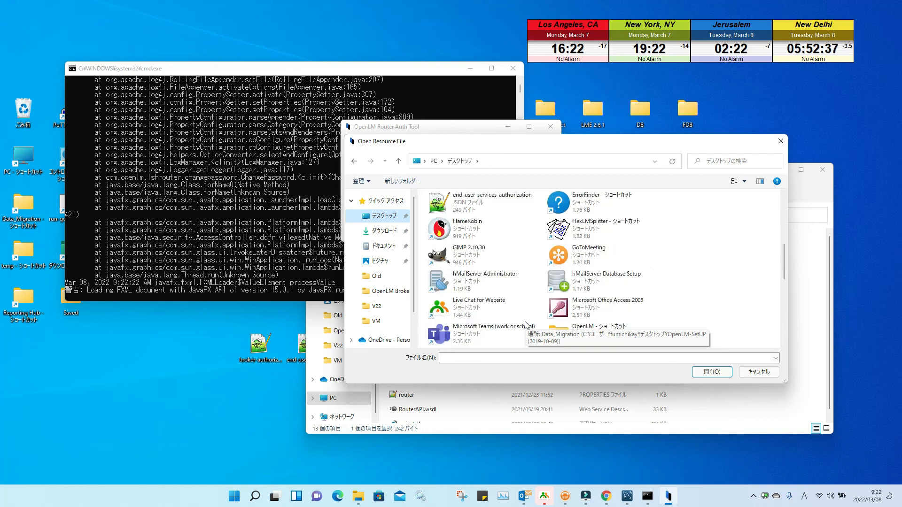
{"action": "scroll", "coordinate": [526, 324], "scroll_direction": "down", "scroll_amount": 6}
{"action": "left_click", "coordinate": [473, 256]}
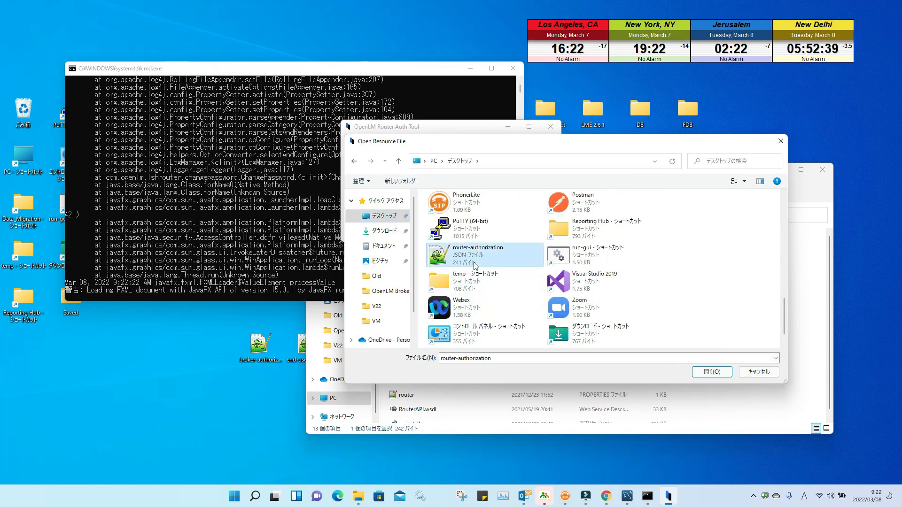
{"action": "left_click", "coordinate": [711, 371]}
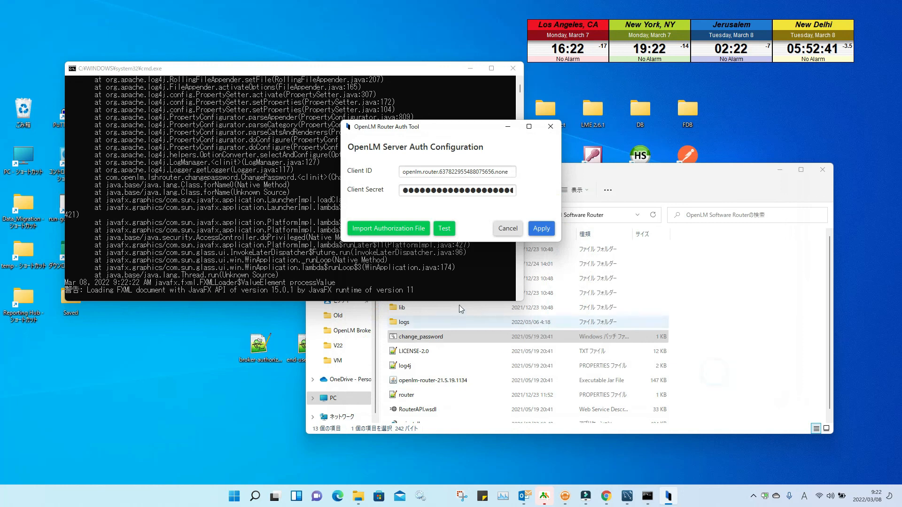
Step: Test the router connection successfully and save the authorization configuration
{"action": "left_click", "coordinate": [445, 226]}
{"action": "left_click", "coordinate": [510, 218]}
{"action": "left_click", "coordinate": [542, 230]}
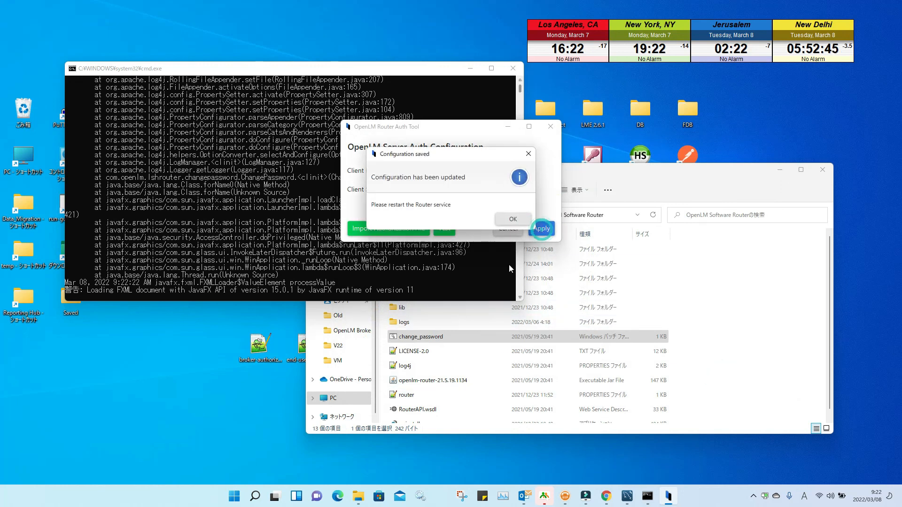
{"action": "left_click", "coordinate": [509, 222]}
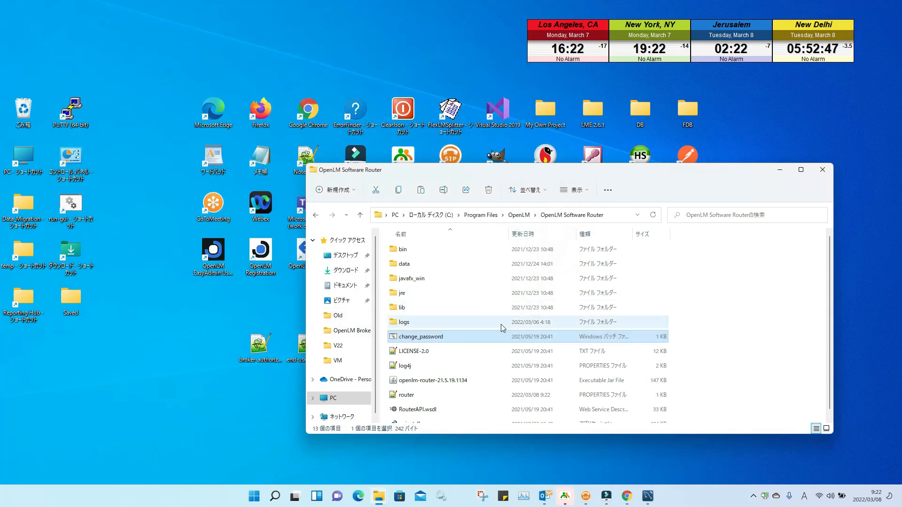
Step: Line up the authorization JSON desktop icons in two rows with the router folder window visible
{"action": "left_click_drag", "start_coordinate": [441, 170], "coordinate": [690, 138]}
{"action": "left_click_drag", "start_coordinate": [403, 346], "coordinate": [261, 398]}
{"action": "left_click_drag", "start_coordinate": [354, 345], "coordinate": [215, 400]}
{"action": "left_click_drag", "start_coordinate": [259, 349], "coordinate": [212, 350]}
{"action": "left_click", "coordinate": [326, 349]}
{"action": "left_click_drag", "start_coordinate": [335, 353], "coordinate": [429, 353]}
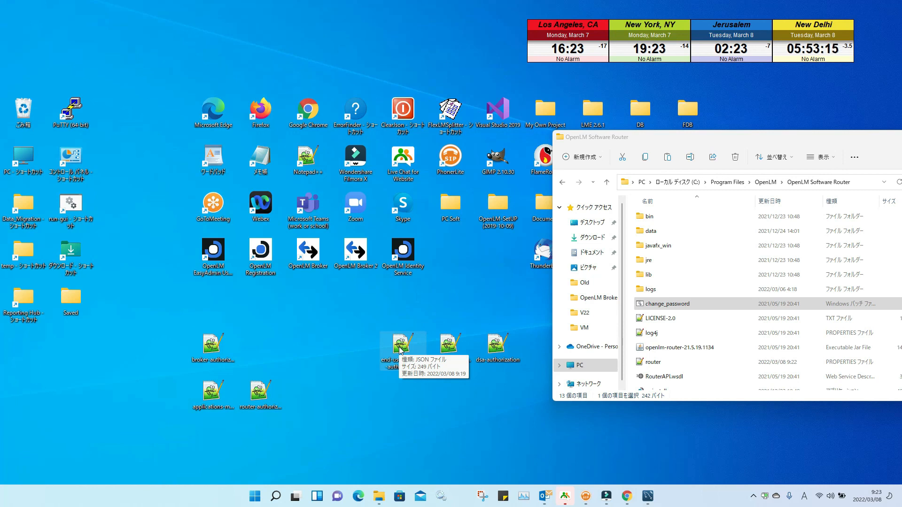
{"action": "left_click_drag", "start_coordinate": [729, 142], "coordinate": [529, 71]}
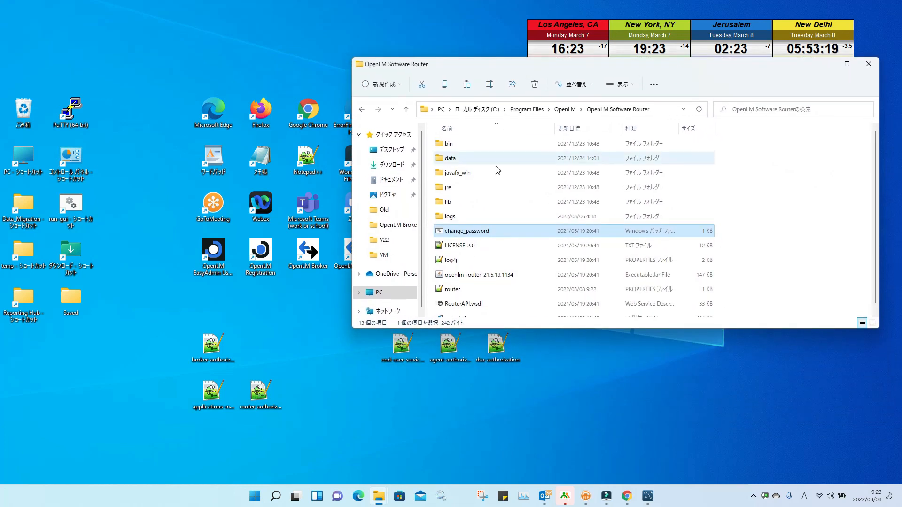
Step: Open the OpenLM Agent folder and copy agent-authorization from the desktop
{"action": "left_click", "coordinate": [565, 109]}
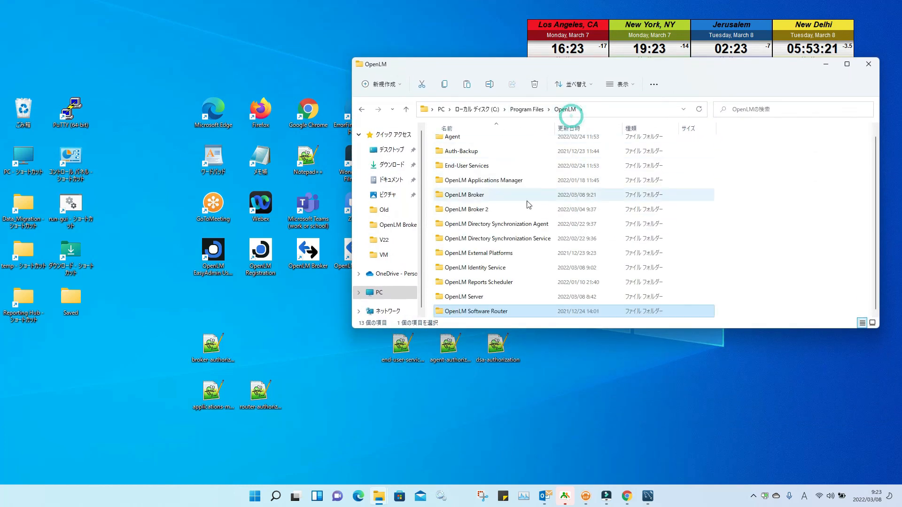
{"action": "left_click", "coordinate": [462, 137]}
{"action": "double_click", "coordinate": [466, 146]}
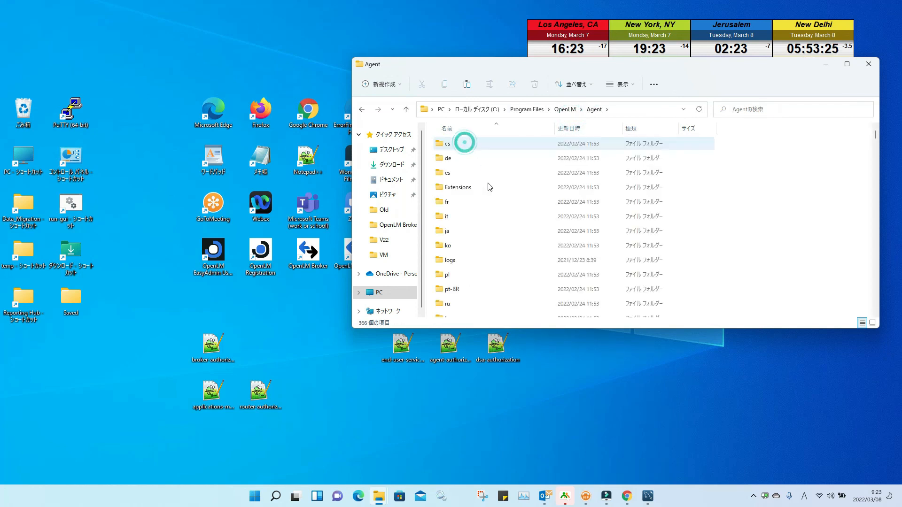
{"action": "right_click", "coordinate": [461, 362]}
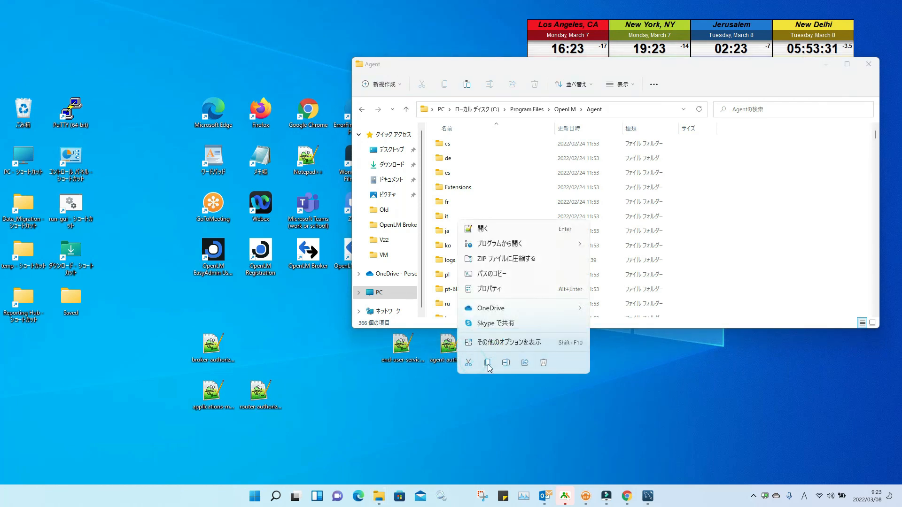
{"action": "left_click", "coordinate": [487, 363]}
Step: Paste agent-authorization into the Agent folder, replacing the old file, then copy end-user-services-authorization
{"action": "scroll", "coordinate": [747, 253], "scroll_direction": "down", "scroll_amount": 4}
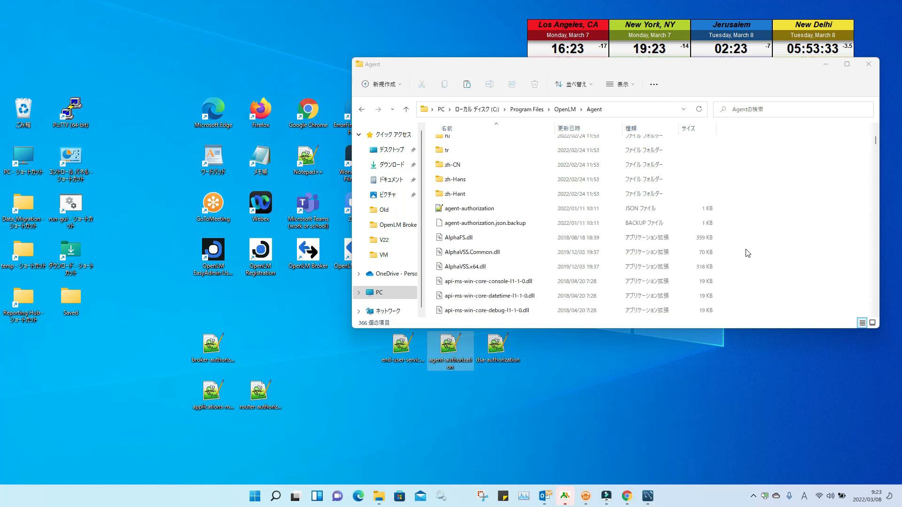
{"action": "right_click", "coordinate": [749, 253]}
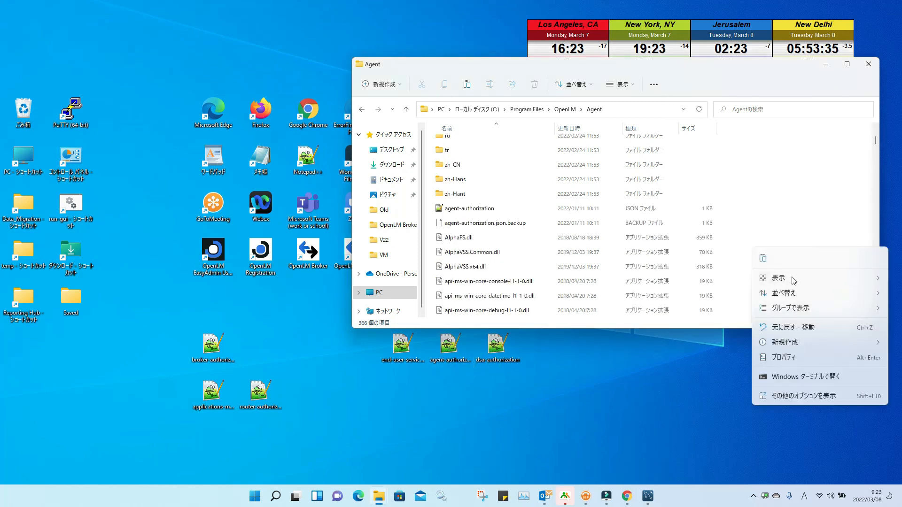
{"action": "left_click", "coordinate": [763, 259]}
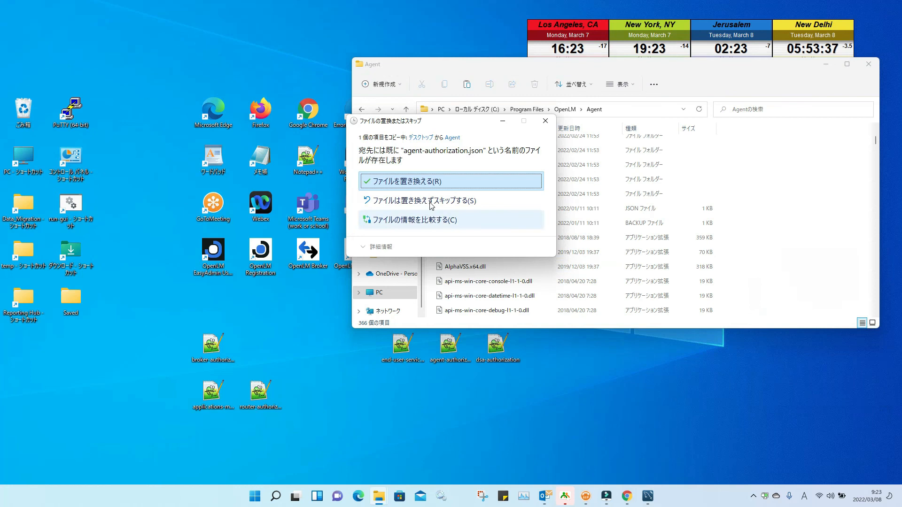
{"action": "left_click", "coordinate": [421, 182]}
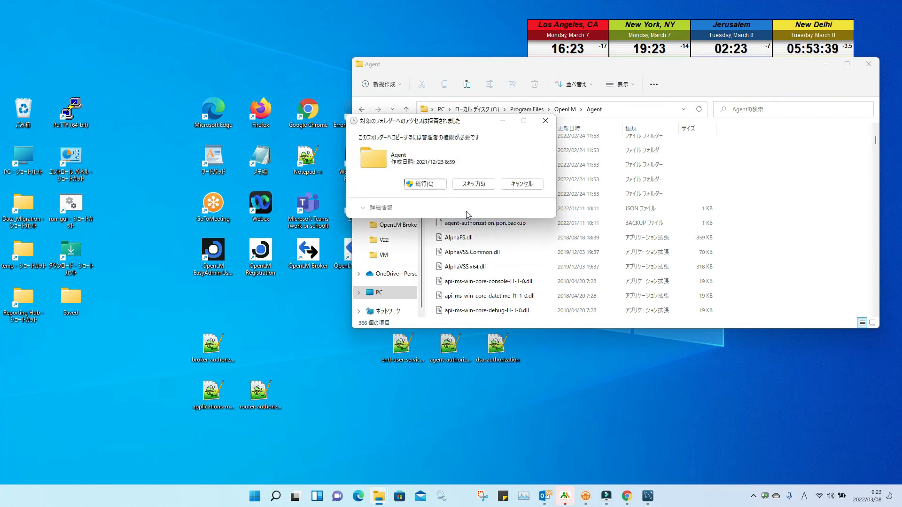
{"action": "left_click", "coordinate": [436, 184]}
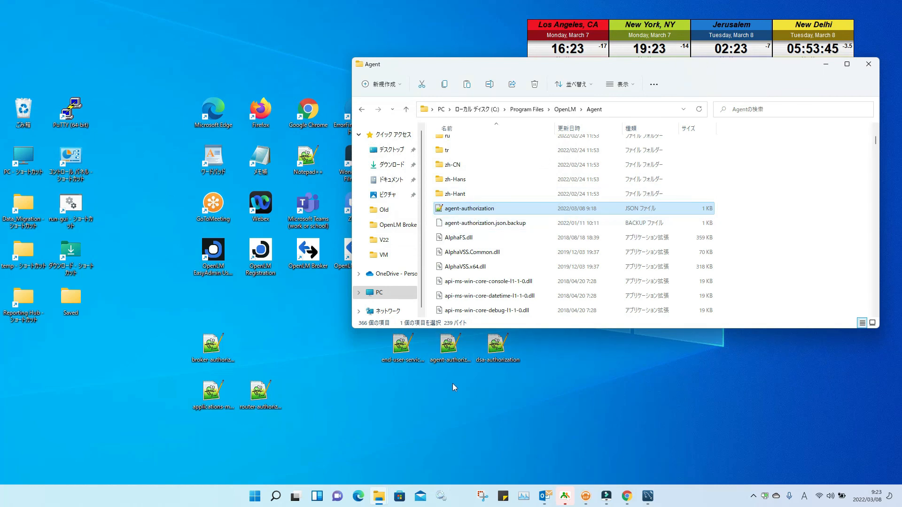
{"action": "right_click", "coordinate": [401, 350]}
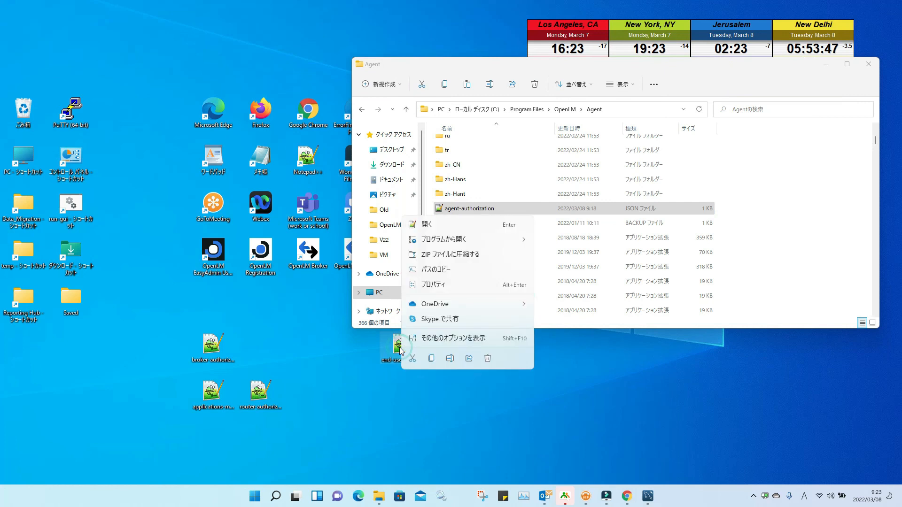
{"action": "left_click", "coordinate": [432, 358]}
Step: Paste end-user-services-authorization into the End-User Services folder, replacing the existing file
{"action": "left_click", "coordinate": [565, 109]}
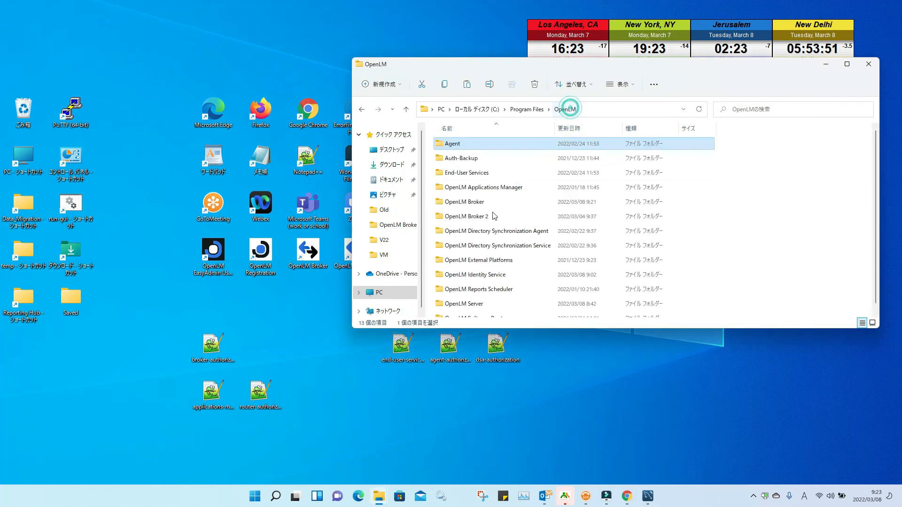
{"action": "double_click", "coordinate": [474, 173]}
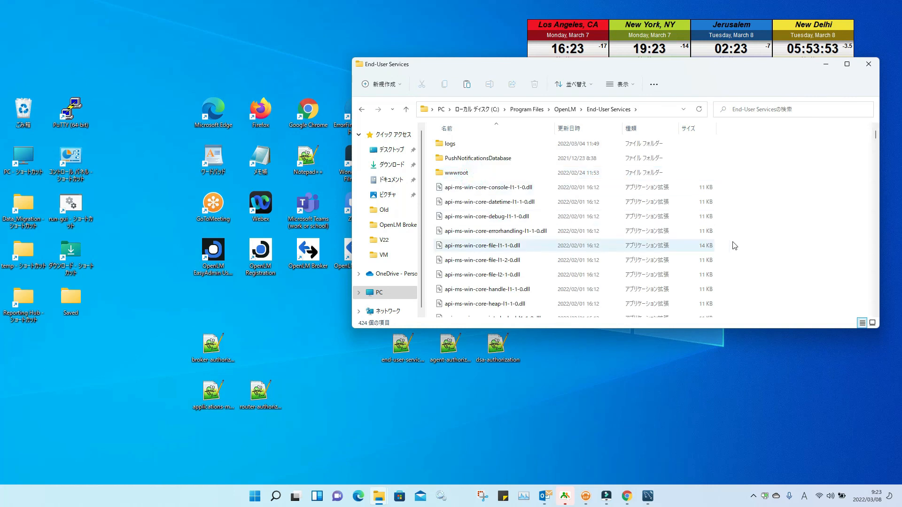
{"action": "right_click", "coordinate": [792, 261]}
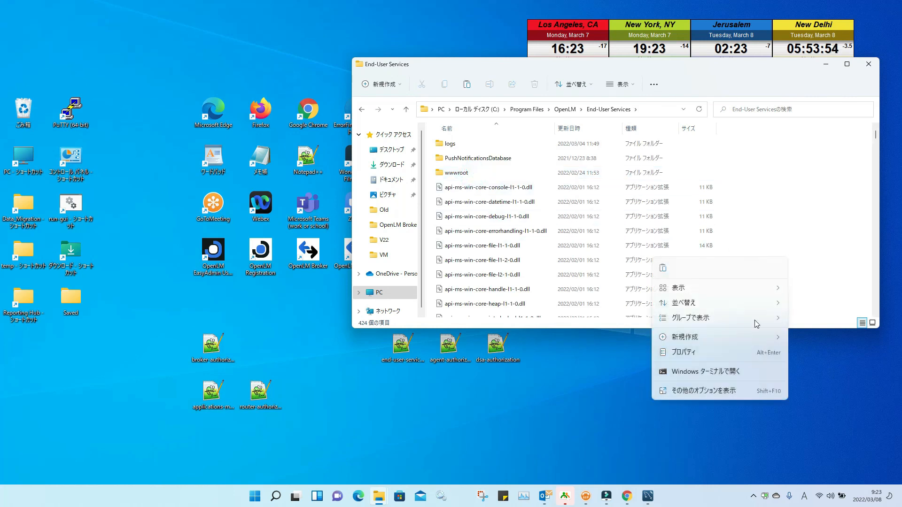
{"action": "left_click", "coordinate": [668, 271]}
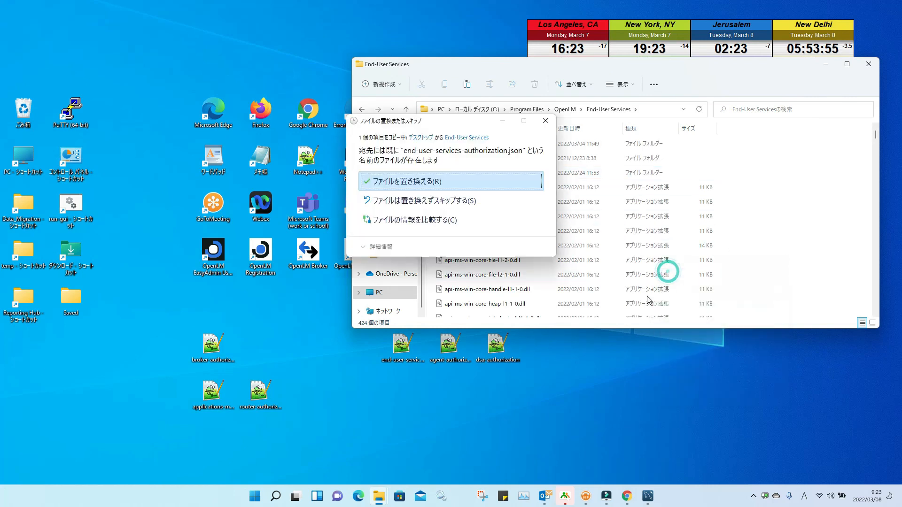
{"action": "left_click", "coordinate": [439, 181]}
{"action": "left_click", "coordinate": [425, 185]}
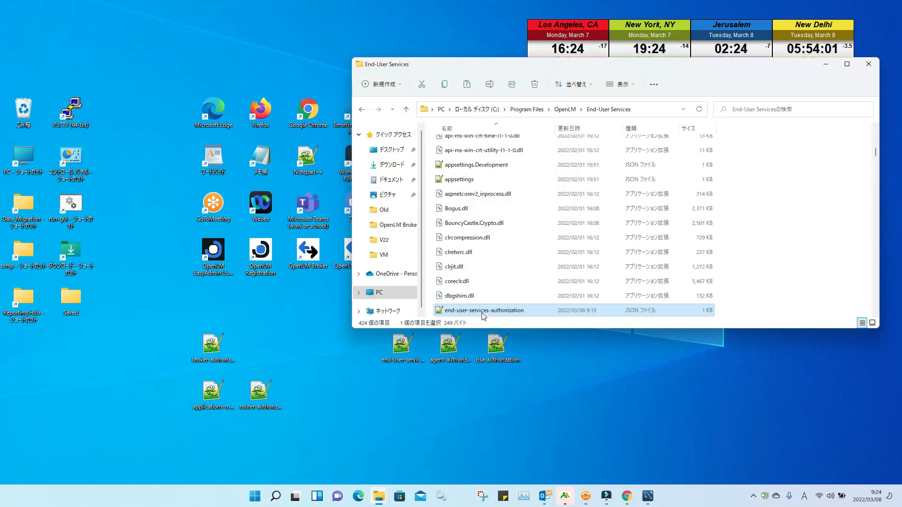
Step: Copy dsa-authorization from the desktop and go back up to the OpenLM folder
{"action": "left_click", "coordinate": [554, 419]}
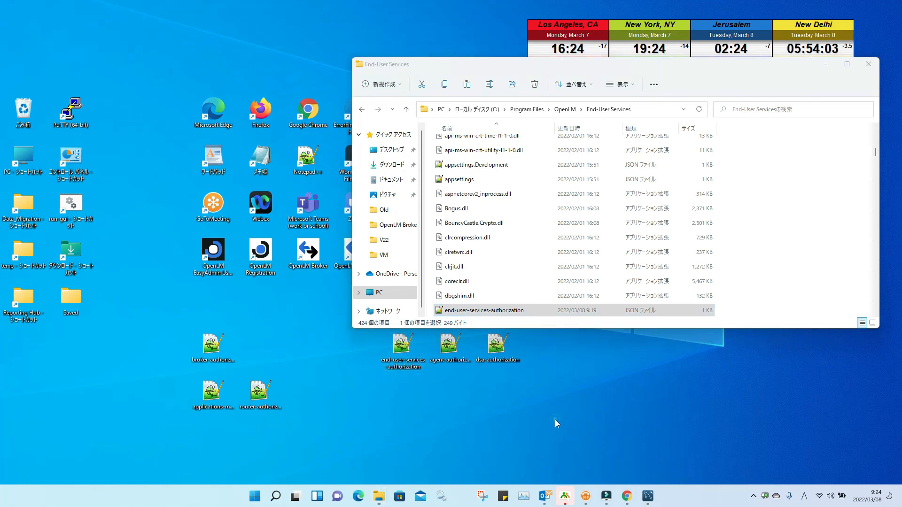
{"action": "right_click", "coordinate": [496, 350]}
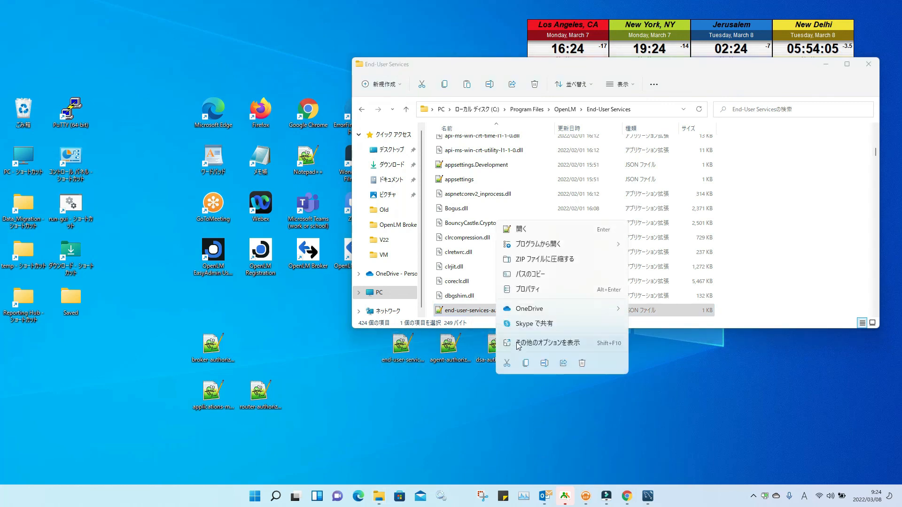
{"action": "left_click", "coordinate": [525, 362]}
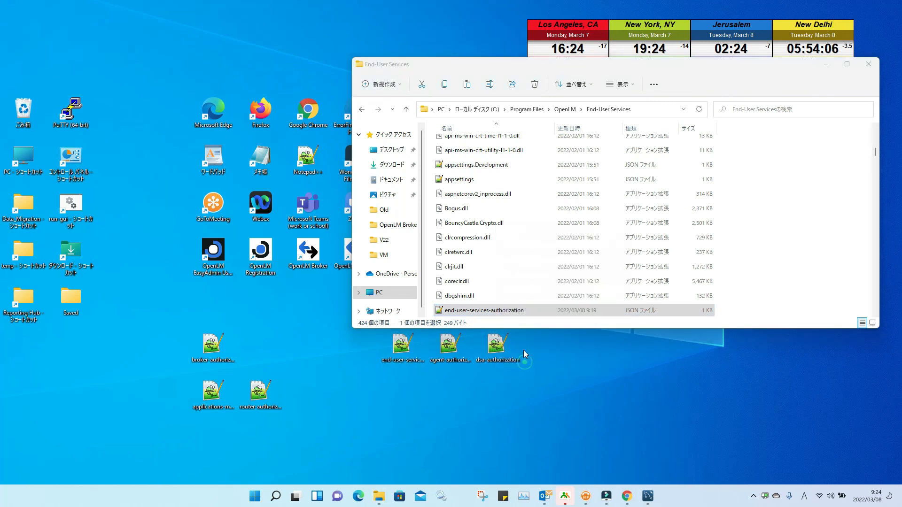
{"action": "left_click", "coordinate": [407, 113]}
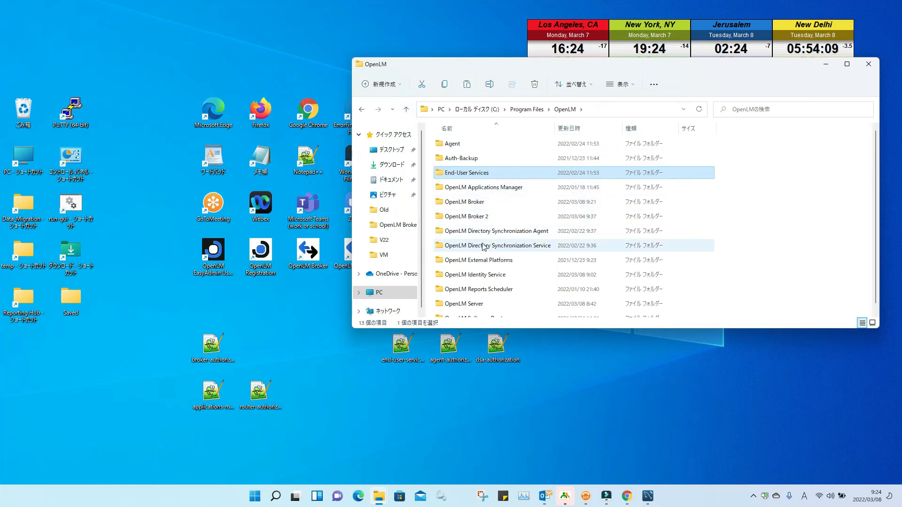
Step: Paste dsa-authorization into the Directory Synchronization Agent folder, replacing the old file, then close Explorer
{"action": "double_click", "coordinate": [500, 233]}
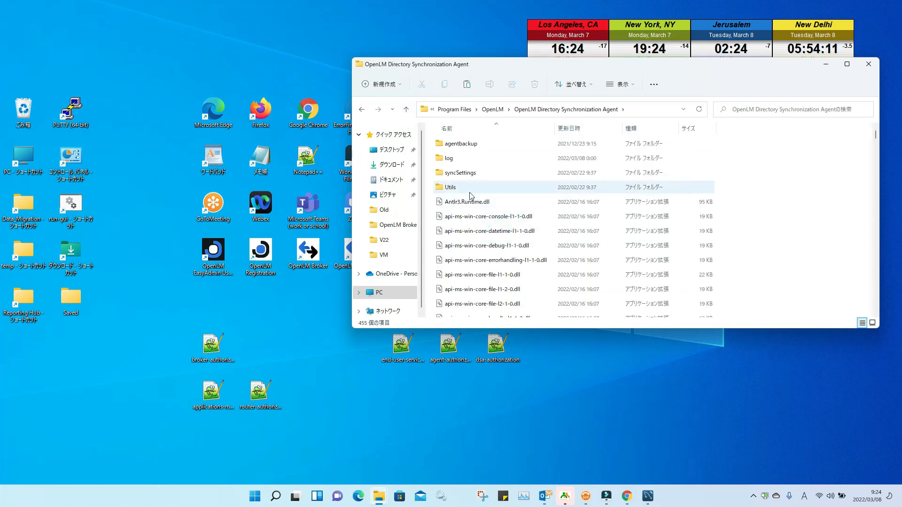
{"action": "right_click", "coordinate": [773, 254]}
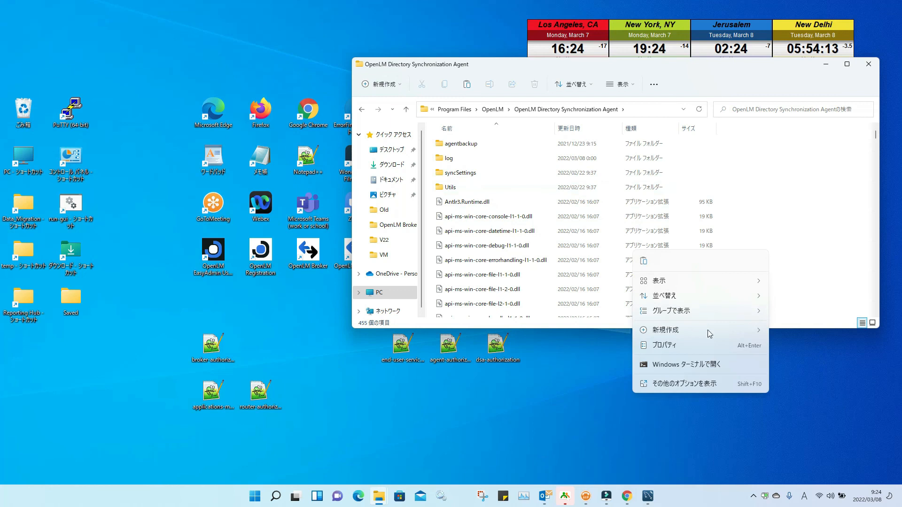
{"action": "left_click", "coordinate": [648, 267]}
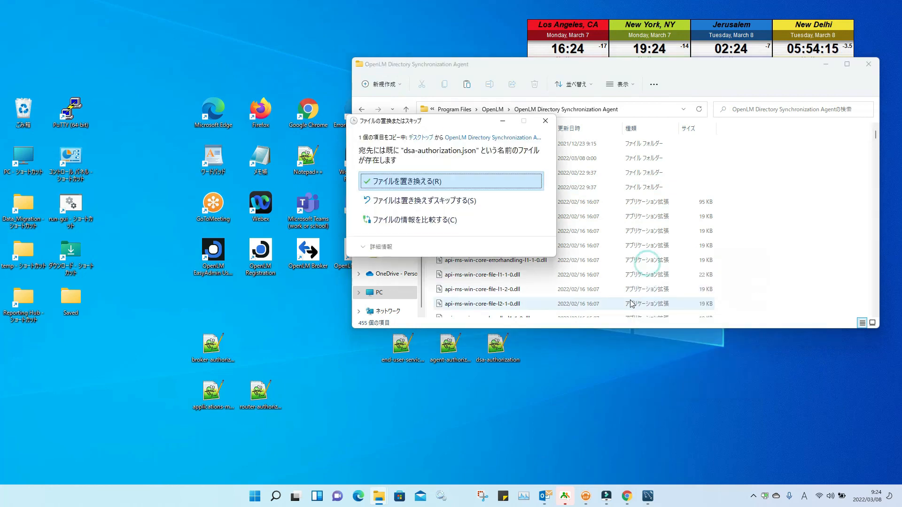
{"action": "left_click", "coordinate": [413, 180]}
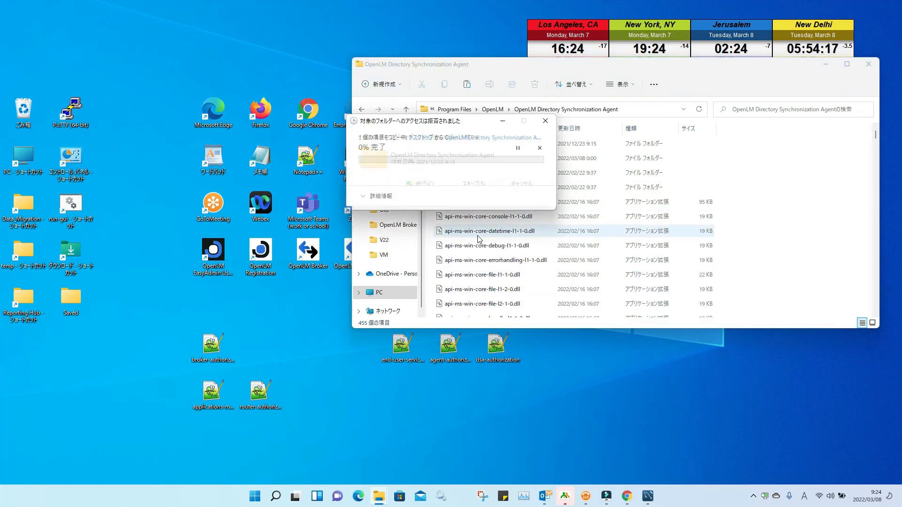
{"action": "left_click", "coordinate": [435, 188]}
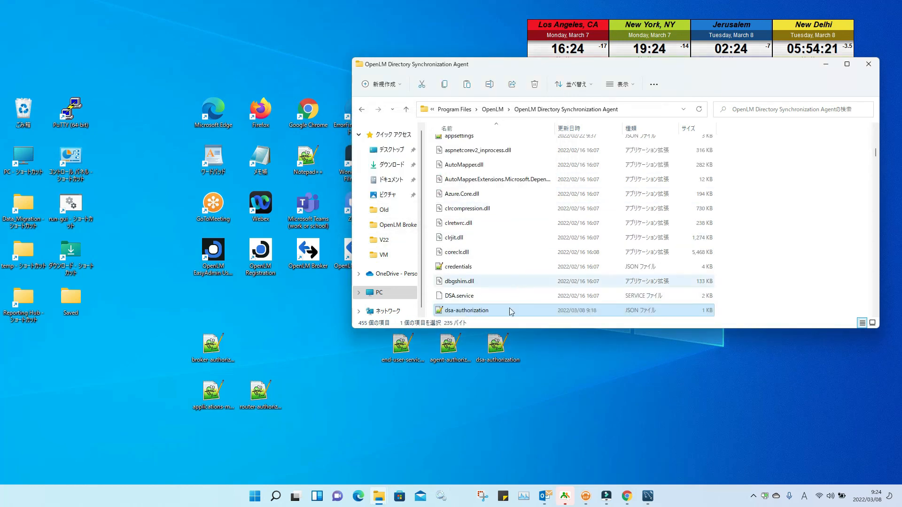
{"action": "left_click", "coordinate": [867, 64]}
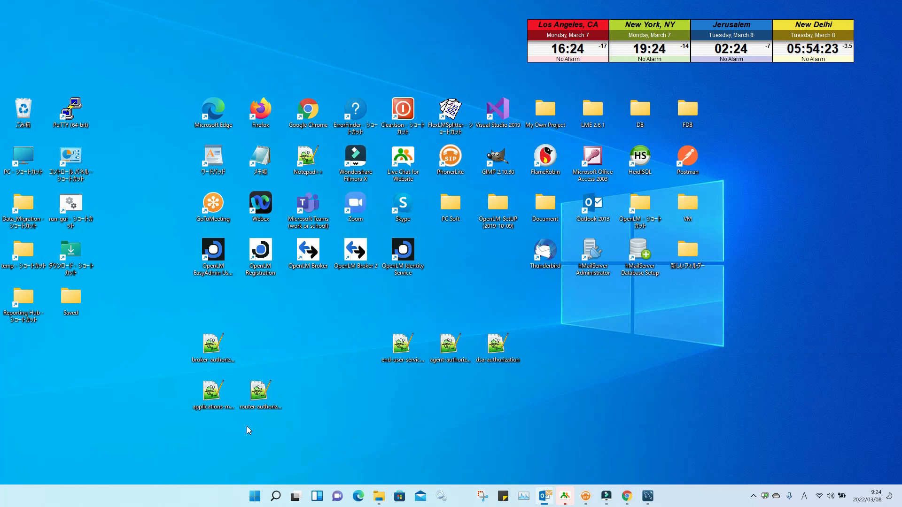
Step: Open Services and restart the OpenLM Broker service
{"action": "left_click", "coordinate": [441, 496]}
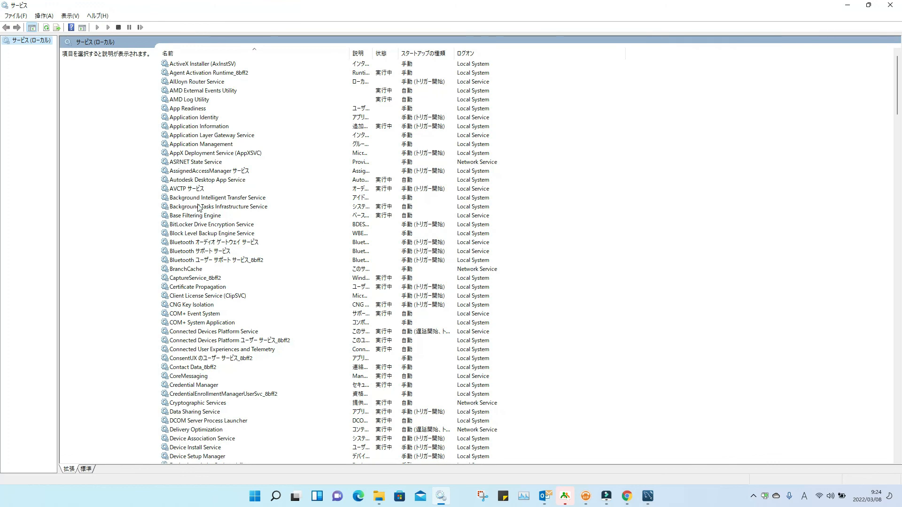
{"action": "scroll", "coordinate": [198, 208], "scroll_direction": "down", "scroll_amount": 12}
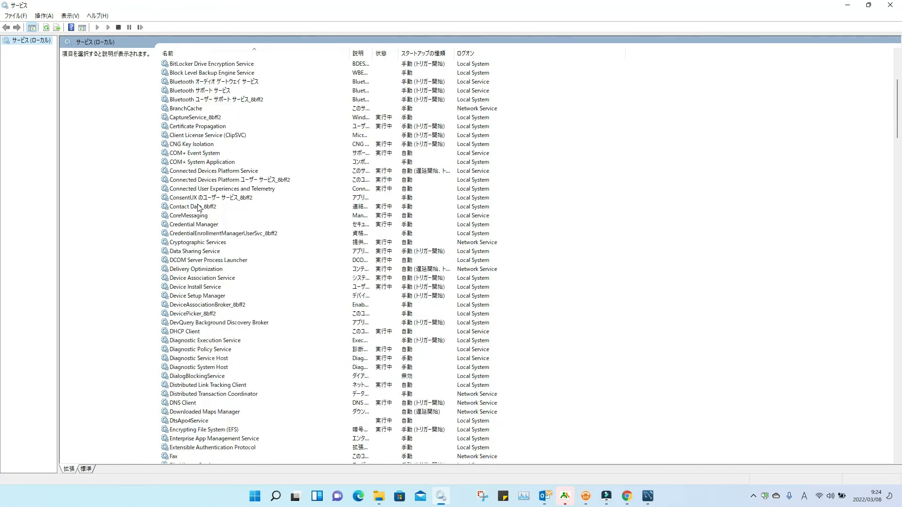
{"action": "scroll", "coordinate": [199, 208], "scroll_direction": "down", "scroll_amount": 20}
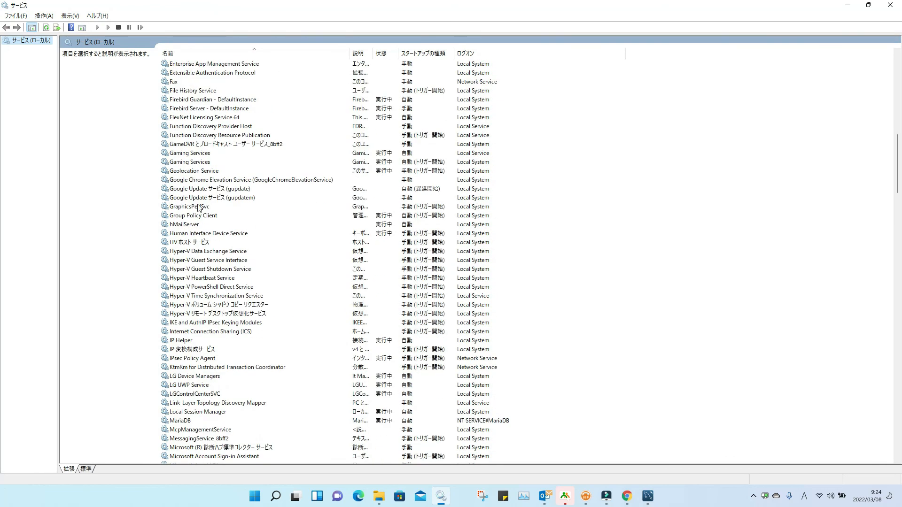
{"action": "scroll", "coordinate": [199, 208], "scroll_direction": "down", "scroll_amount": 8}
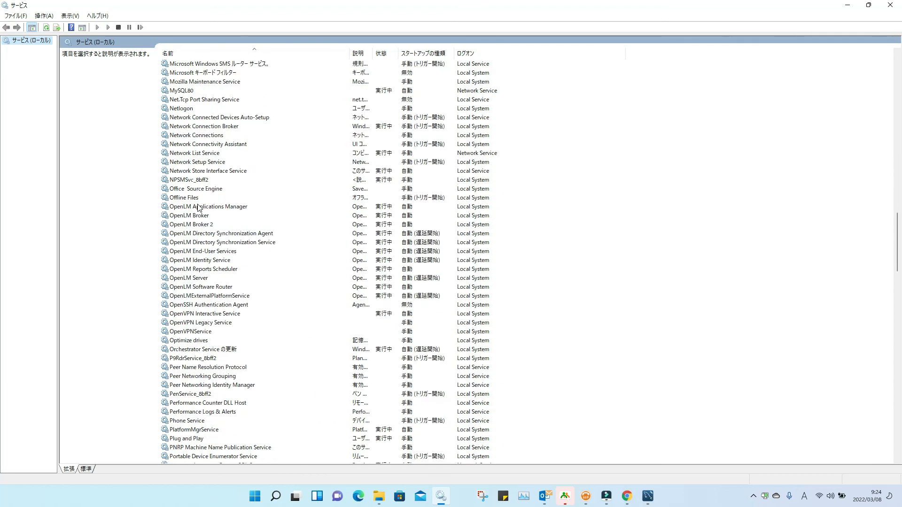
{"action": "left_click", "coordinate": [197, 215]}
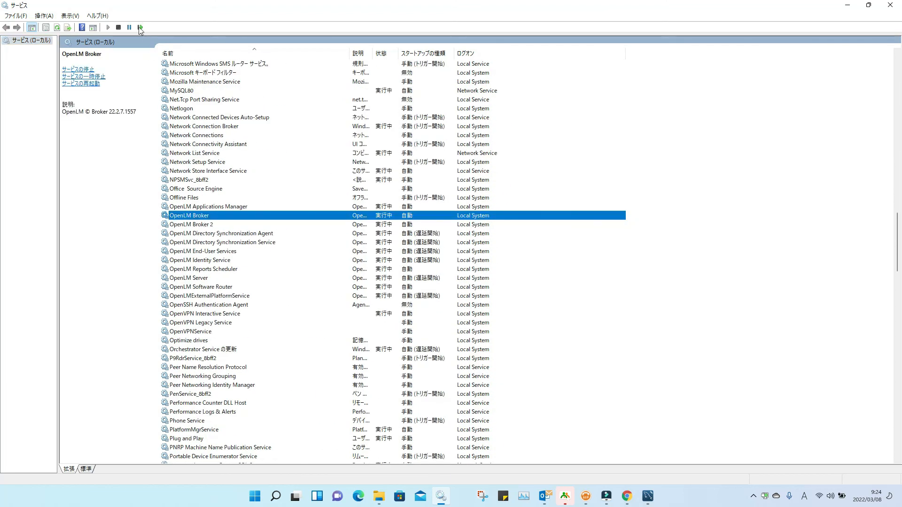
{"action": "left_click", "coordinate": [140, 28]}
Step: Restart the OpenLM Applications Manager and OpenLM Directory Synchronization Agent services
{"action": "left_click", "coordinate": [192, 207]}
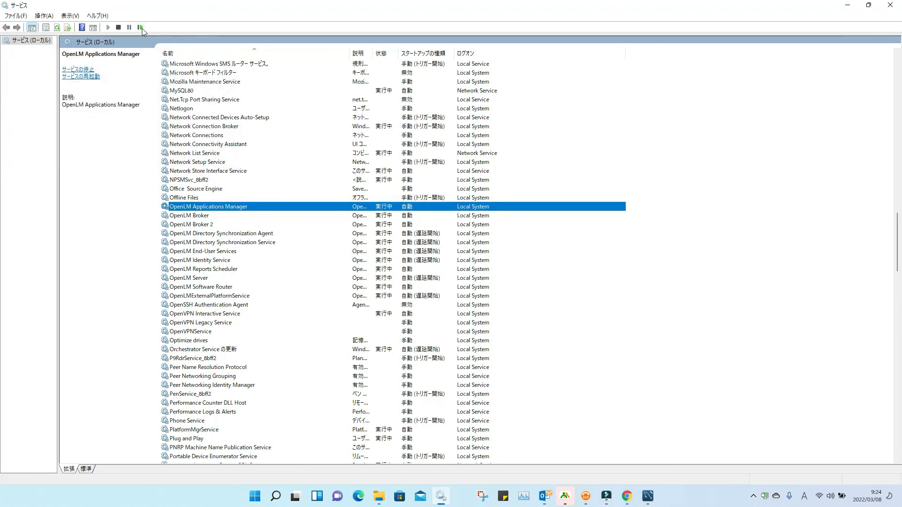
{"action": "left_click", "coordinate": [141, 27]}
{"action": "left_click", "coordinate": [217, 233]}
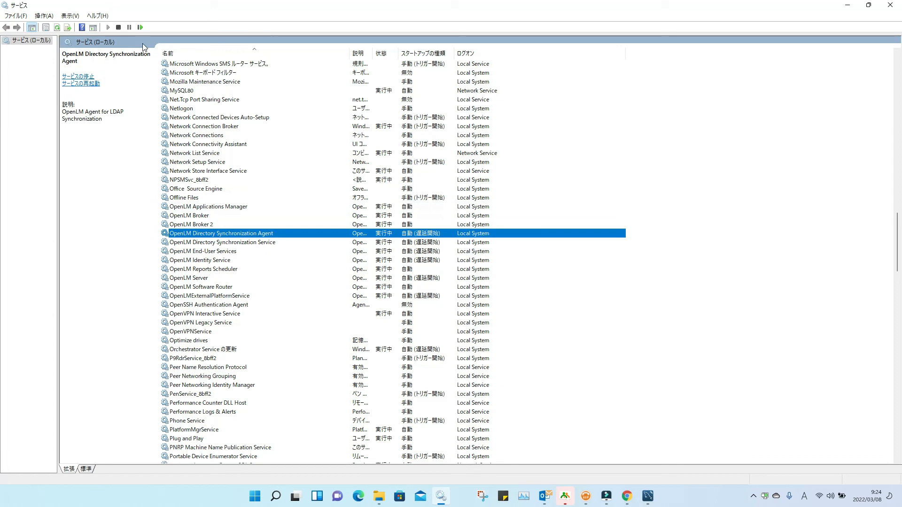
{"action": "left_click", "coordinate": [140, 28]}
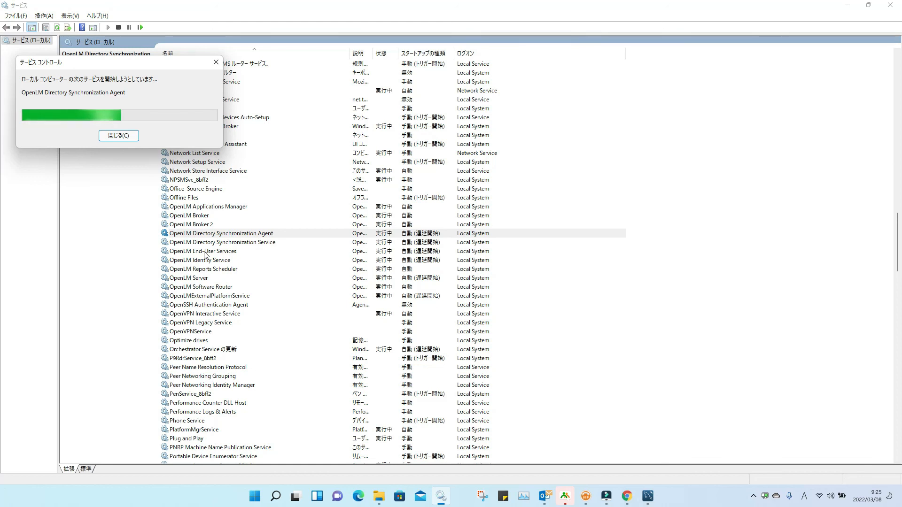
Step: Restart OpenLM End-User Services and OpenLM Software Router, then minimize Services
{"action": "left_click", "coordinate": [205, 252]}
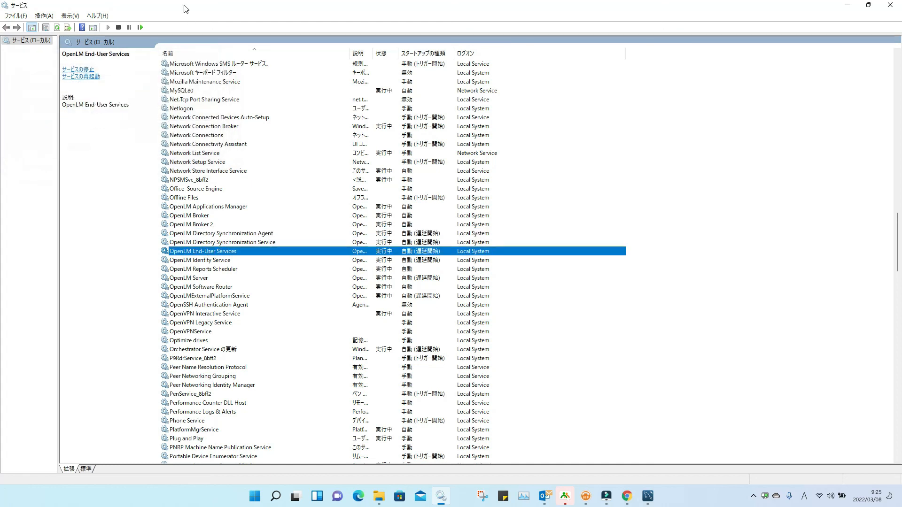
{"action": "left_click", "coordinate": [140, 27]}
{"action": "left_click", "coordinate": [207, 287]}
{"action": "left_click", "coordinate": [140, 28]}
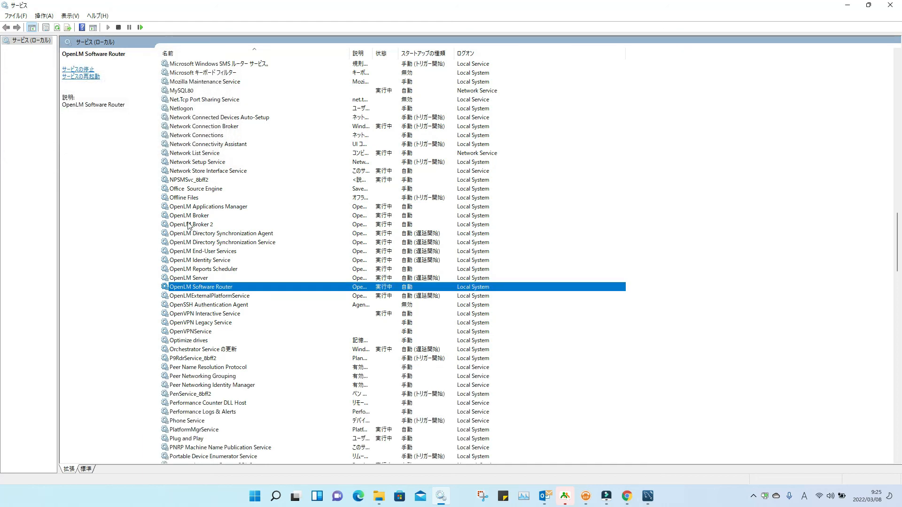
{"action": "left_click", "coordinate": [848, 6]}
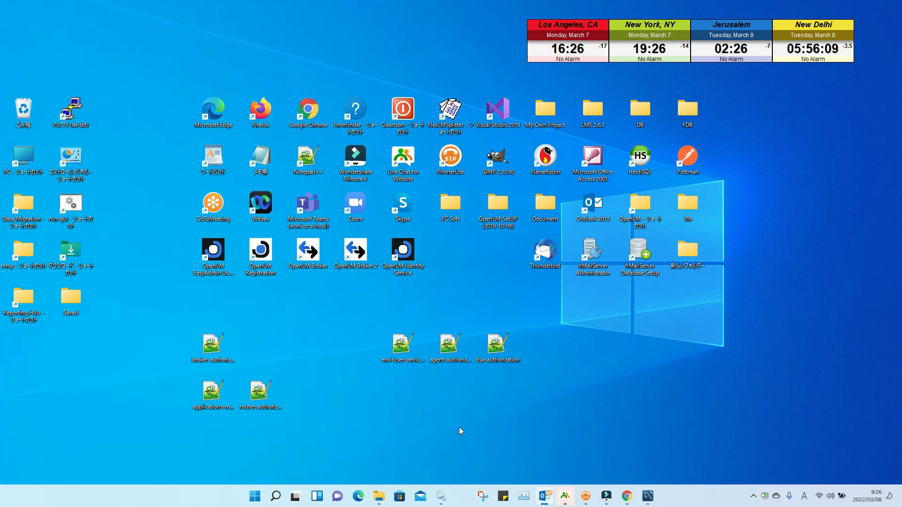
{"action": "double_click", "coordinate": [405, 259]}
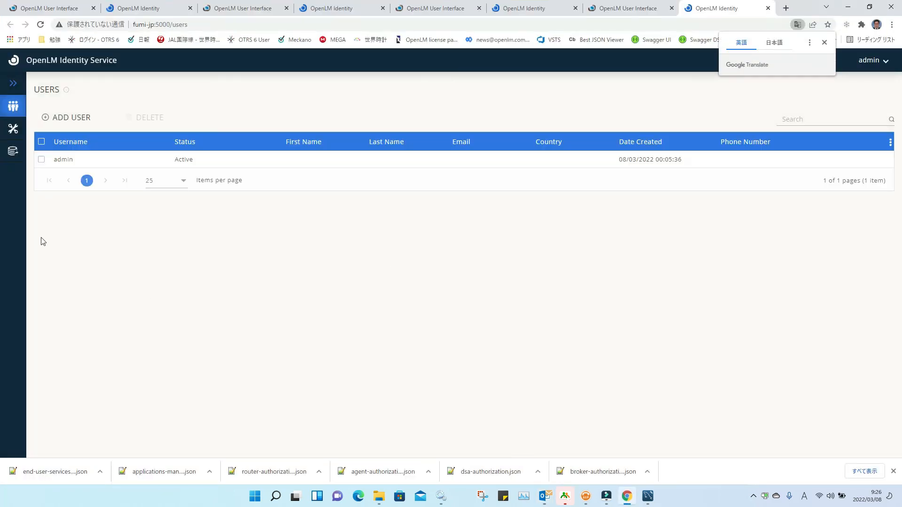
{"action": "left_click", "coordinate": [17, 134]}
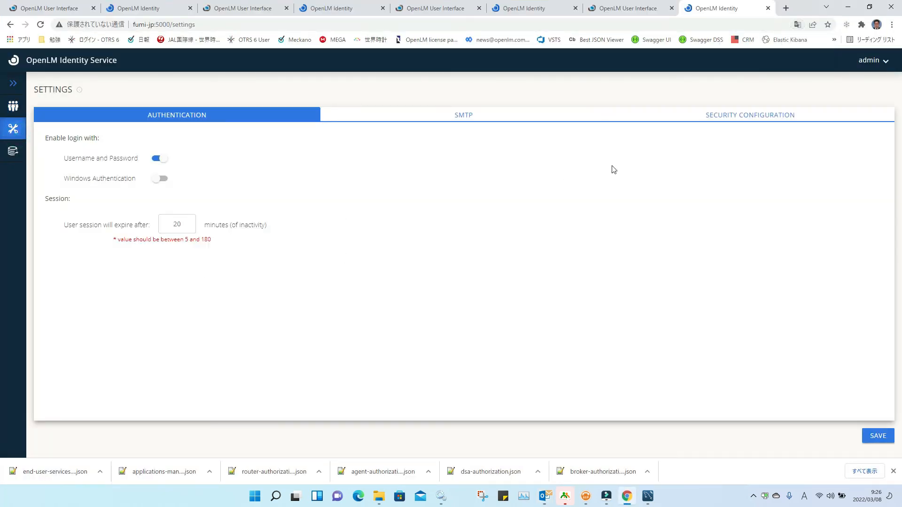
{"action": "left_click", "coordinate": [708, 120]}
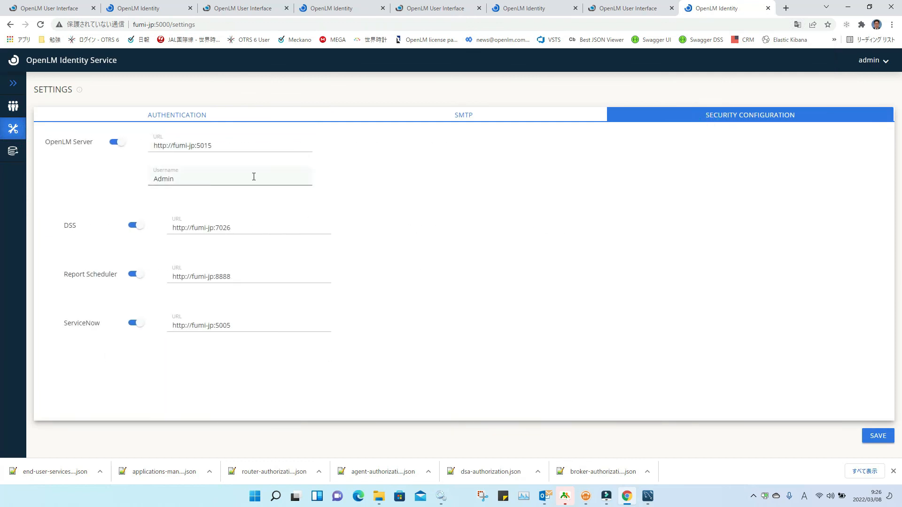
{"action": "left_click", "coordinate": [847, 7]}
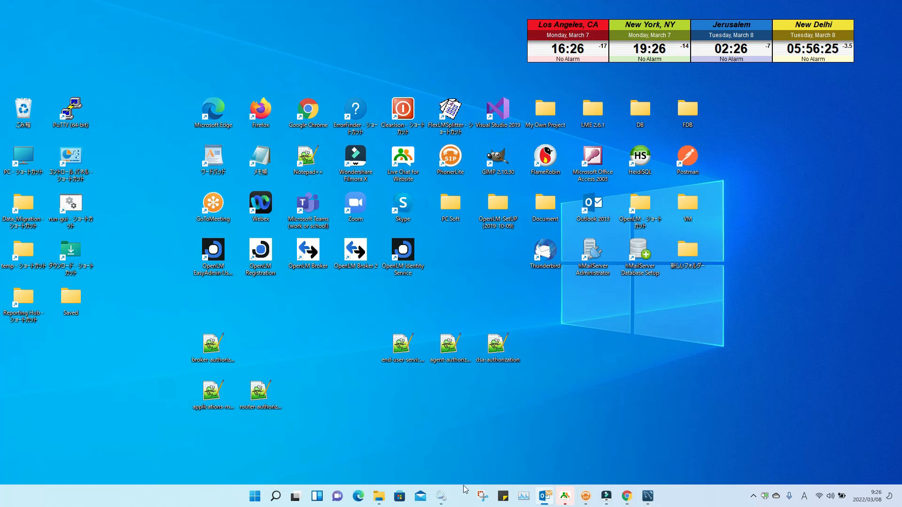
Step: Confirm the OpenLM services are running, close Services, and launch the OpenLM EasyAdmin shortcut
{"action": "left_click", "coordinate": [445, 498]}
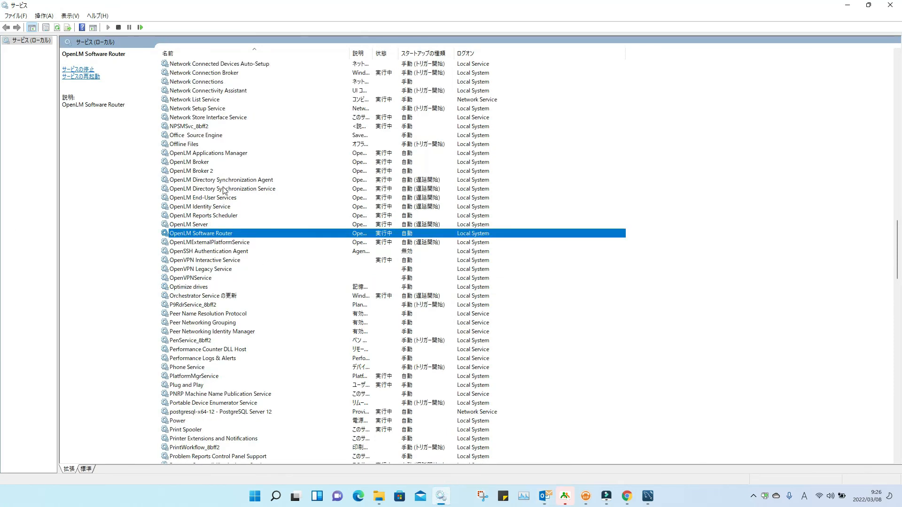
{"action": "left_click", "coordinate": [224, 190]}
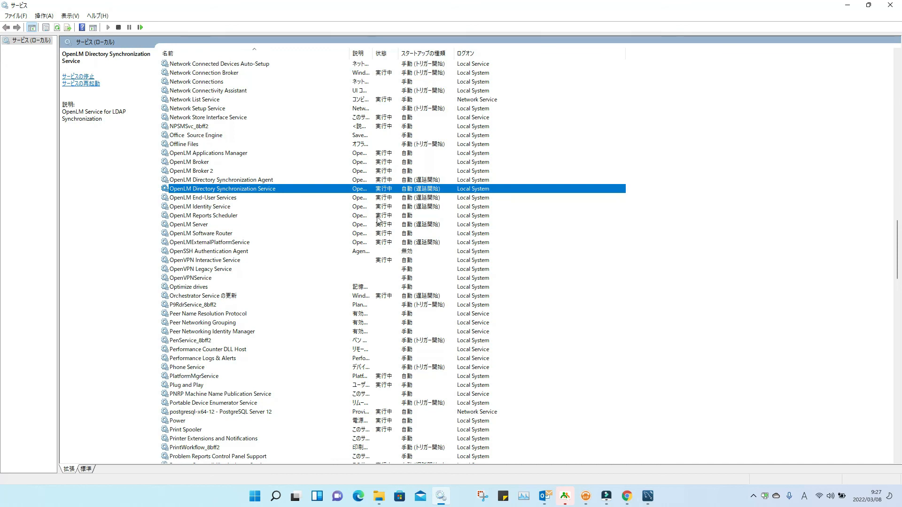
{"action": "left_click", "coordinate": [890, 5]}
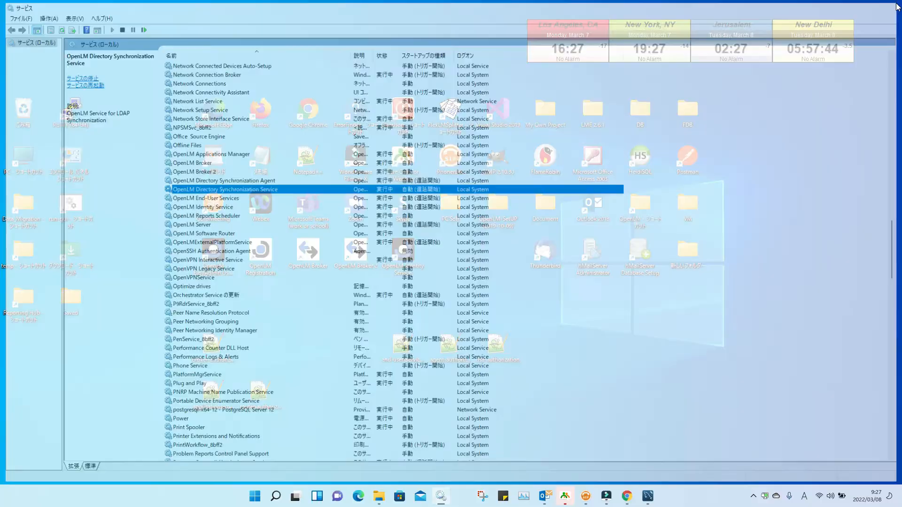
{"action": "double_click", "coordinate": [213, 256]}
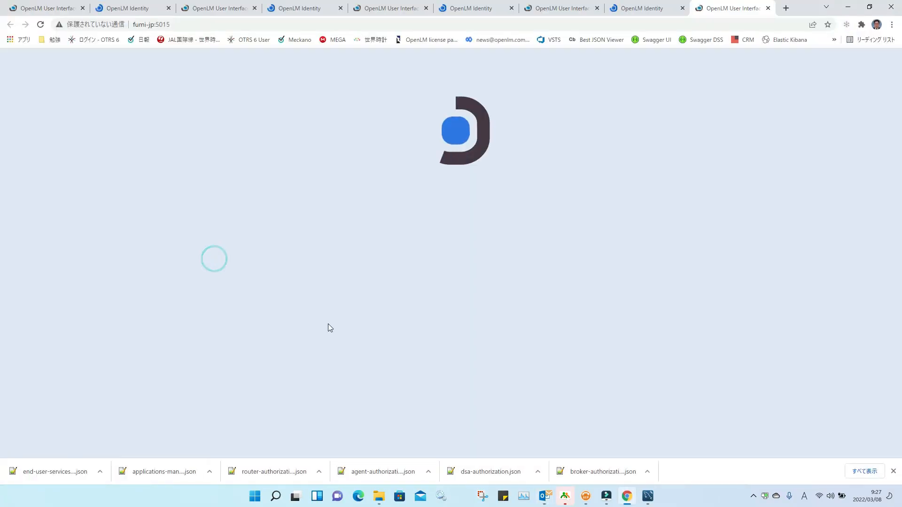